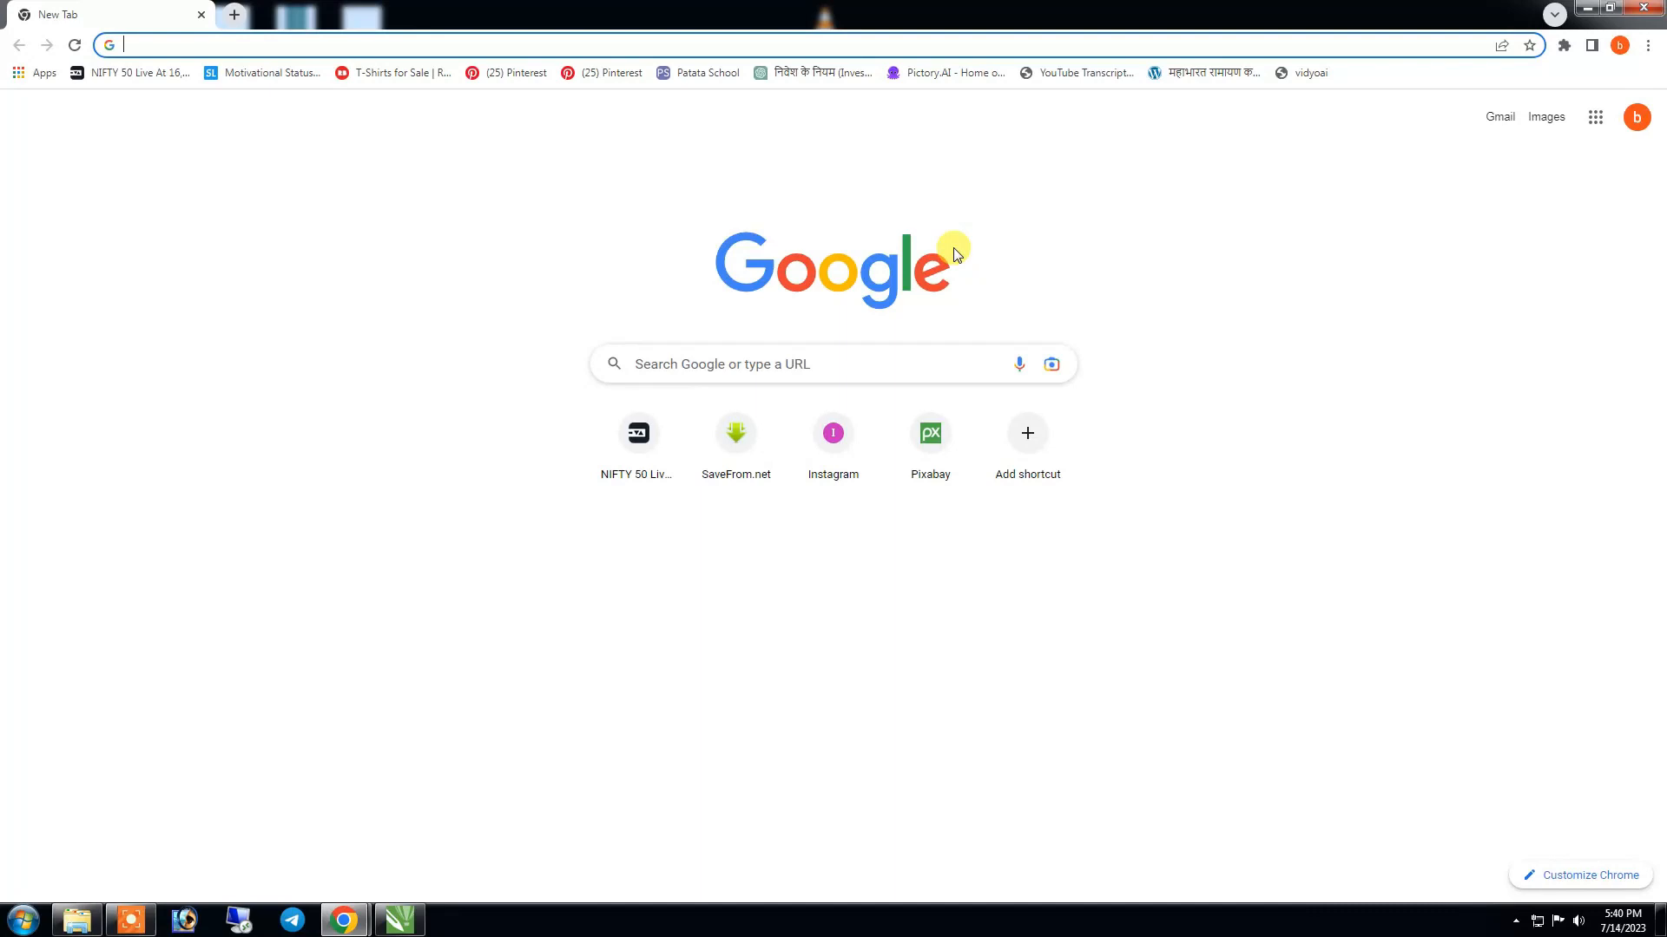
# - Open ChatGPT and submit the prompt requesting 30 countries with one-word hints in a three-column table
pyautogui.write('chan')
pyautogui.press('BackSpace')
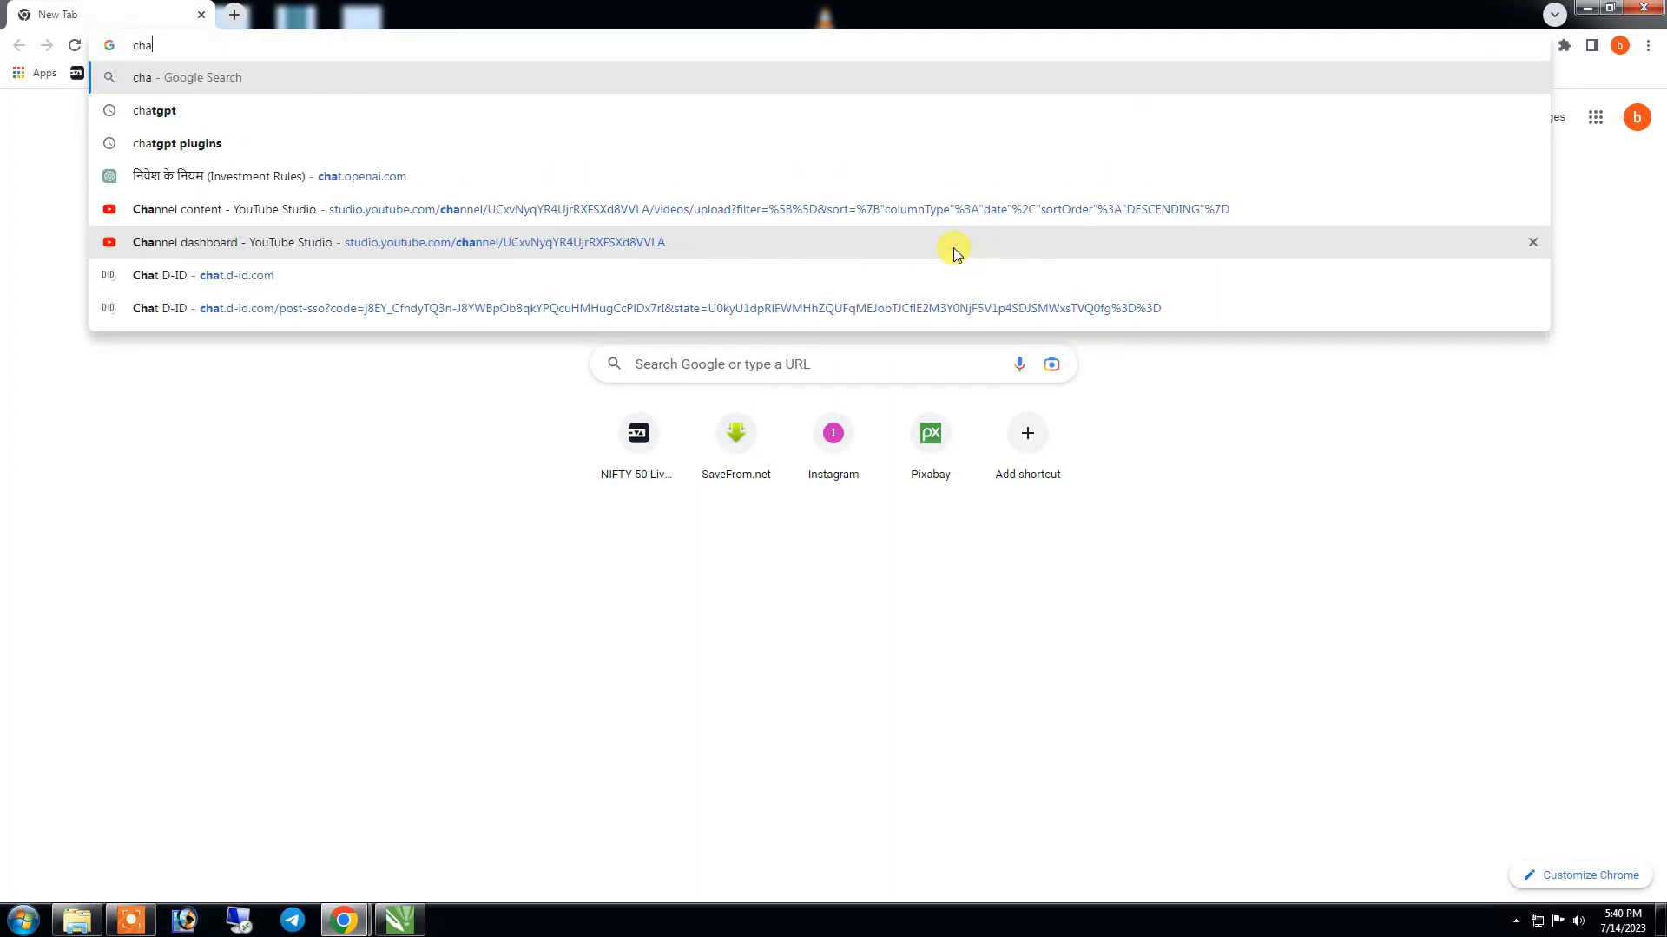
pyautogui.press('Down')
pyautogui.press('Down')
pyautogui.press('Down')
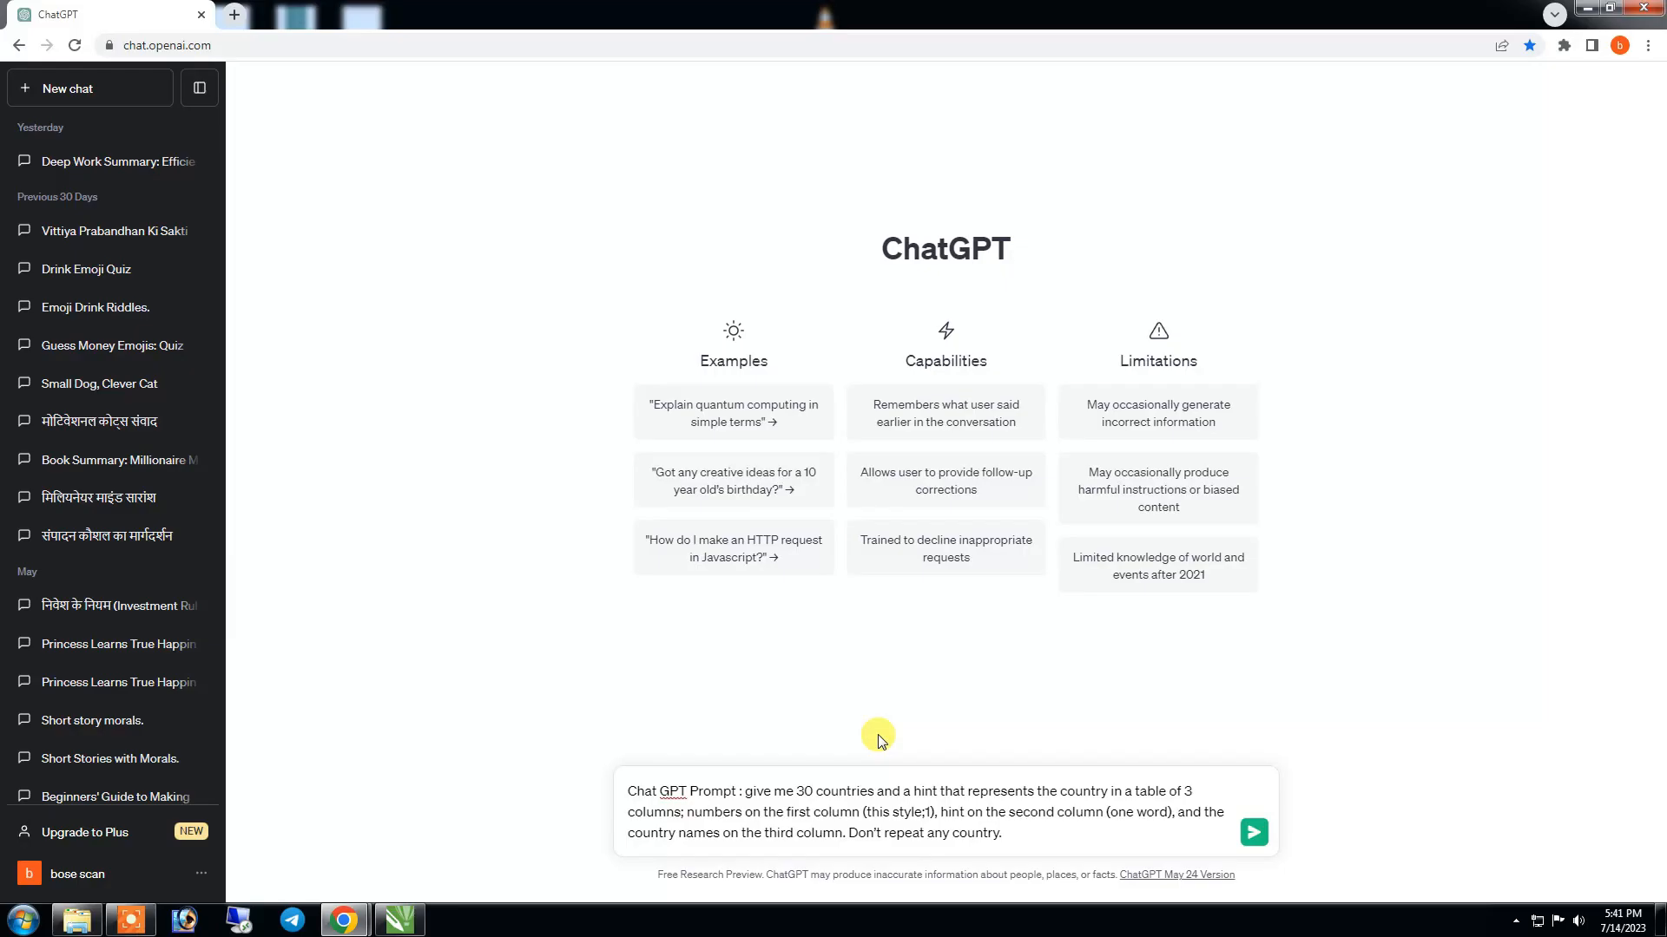
pyautogui.click(1255, 836)
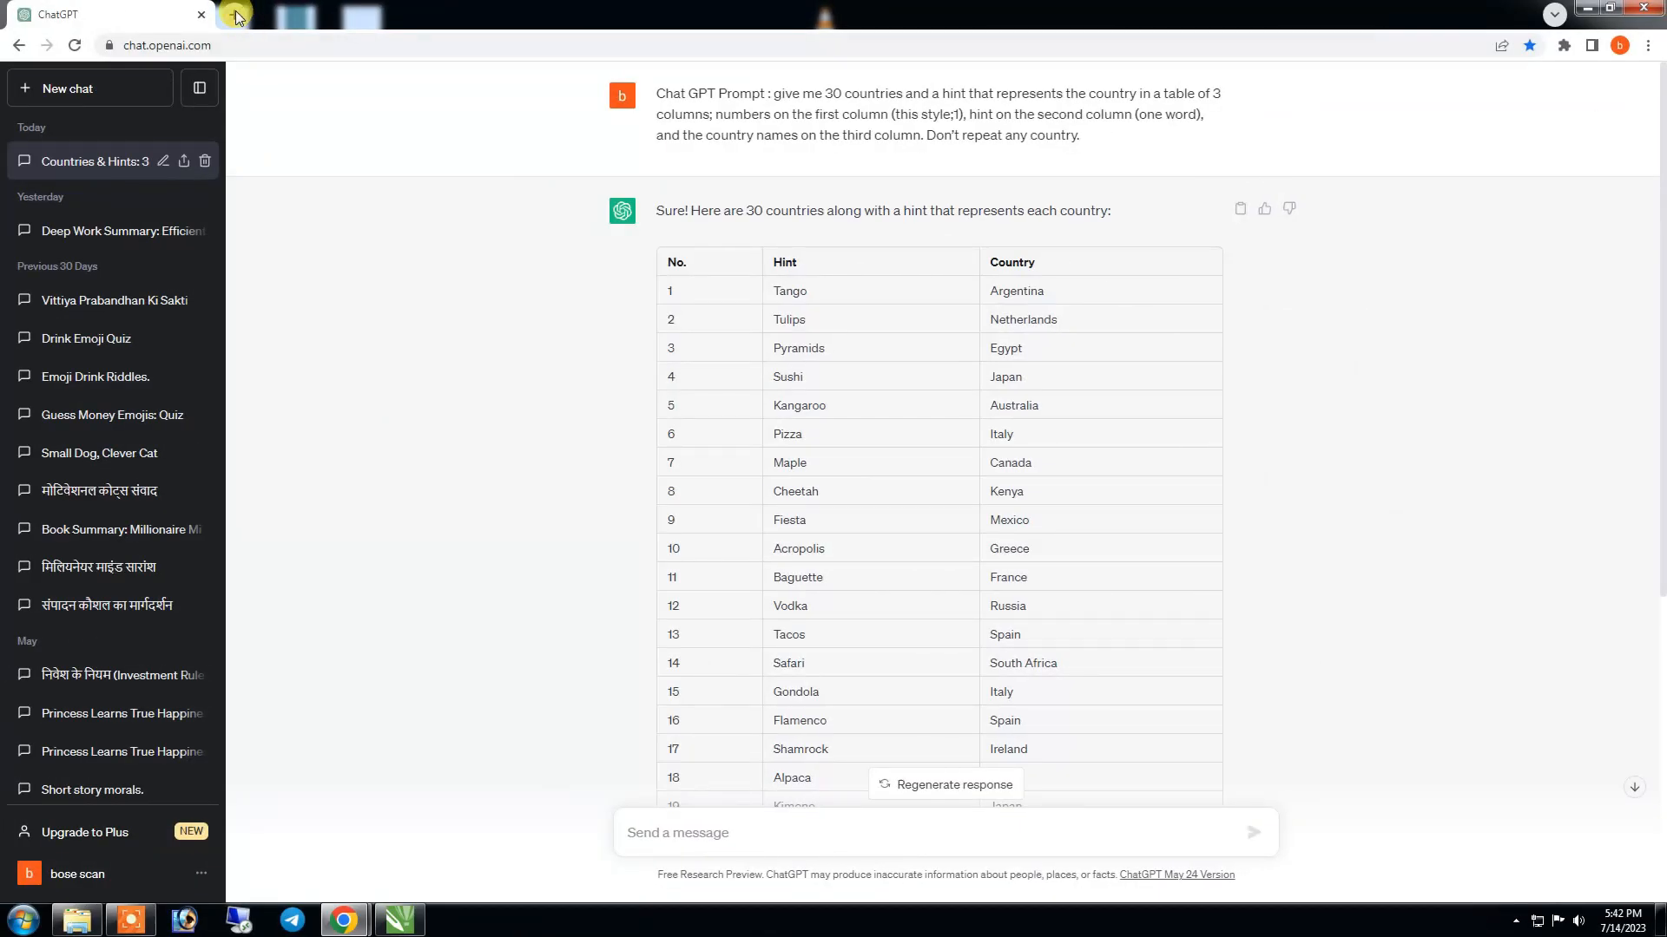
# - Search the web for Canva in a new browser tab and open its website
pyautogui.click(235, 15)
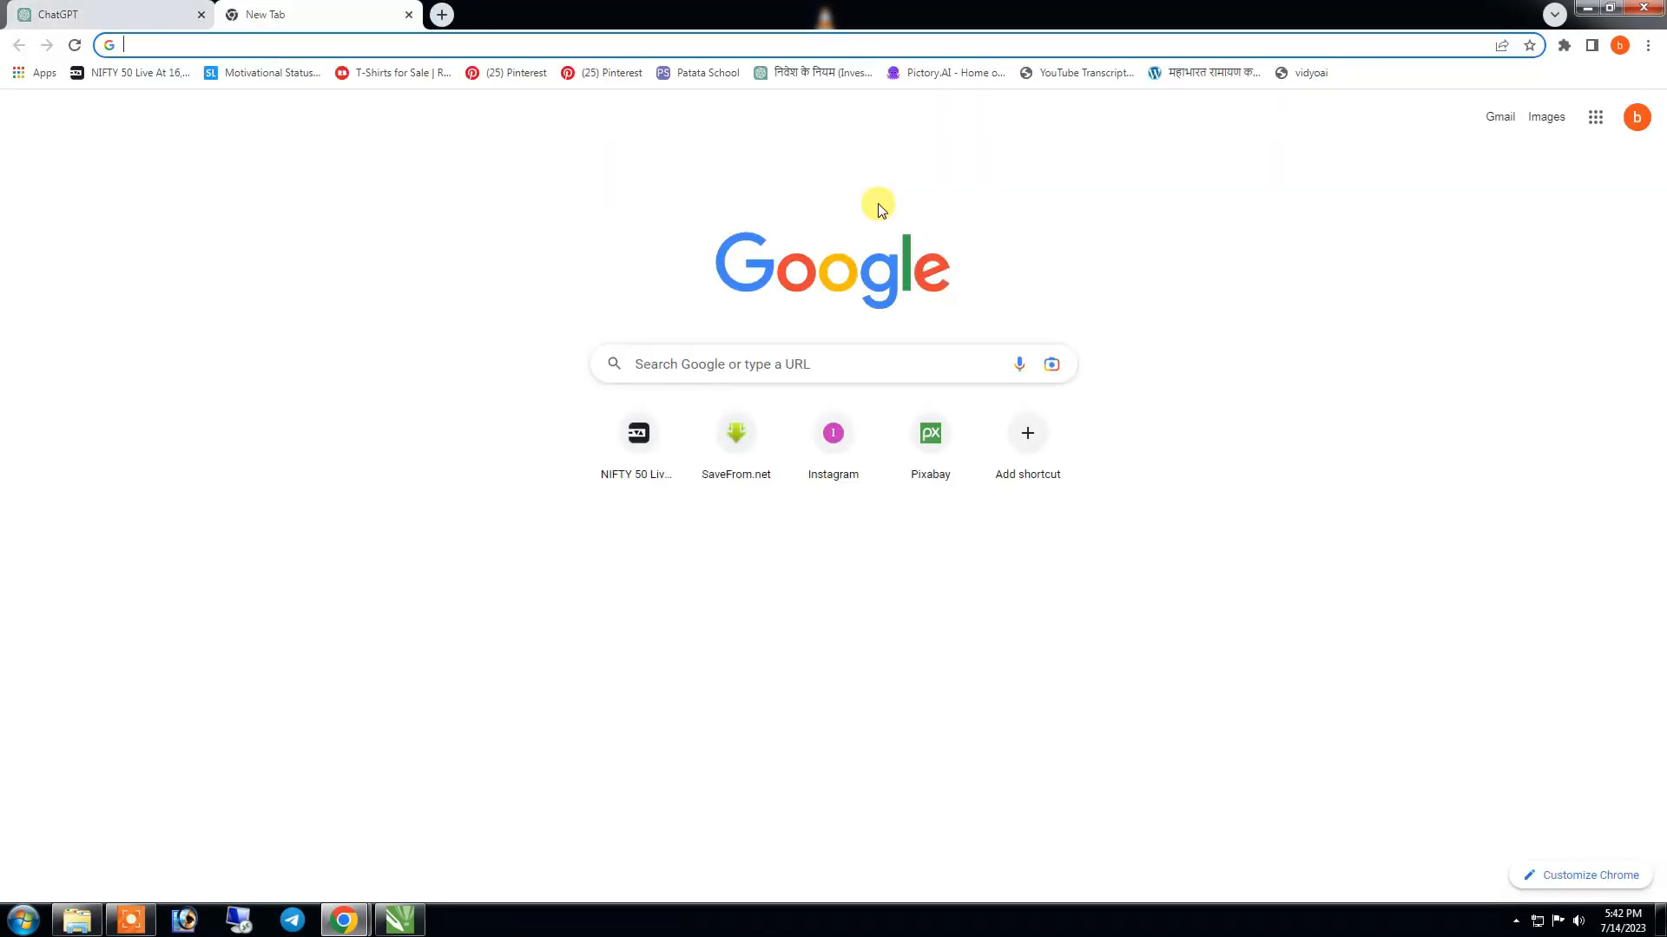
pyautogui.write('can')
pyautogui.press('Return')
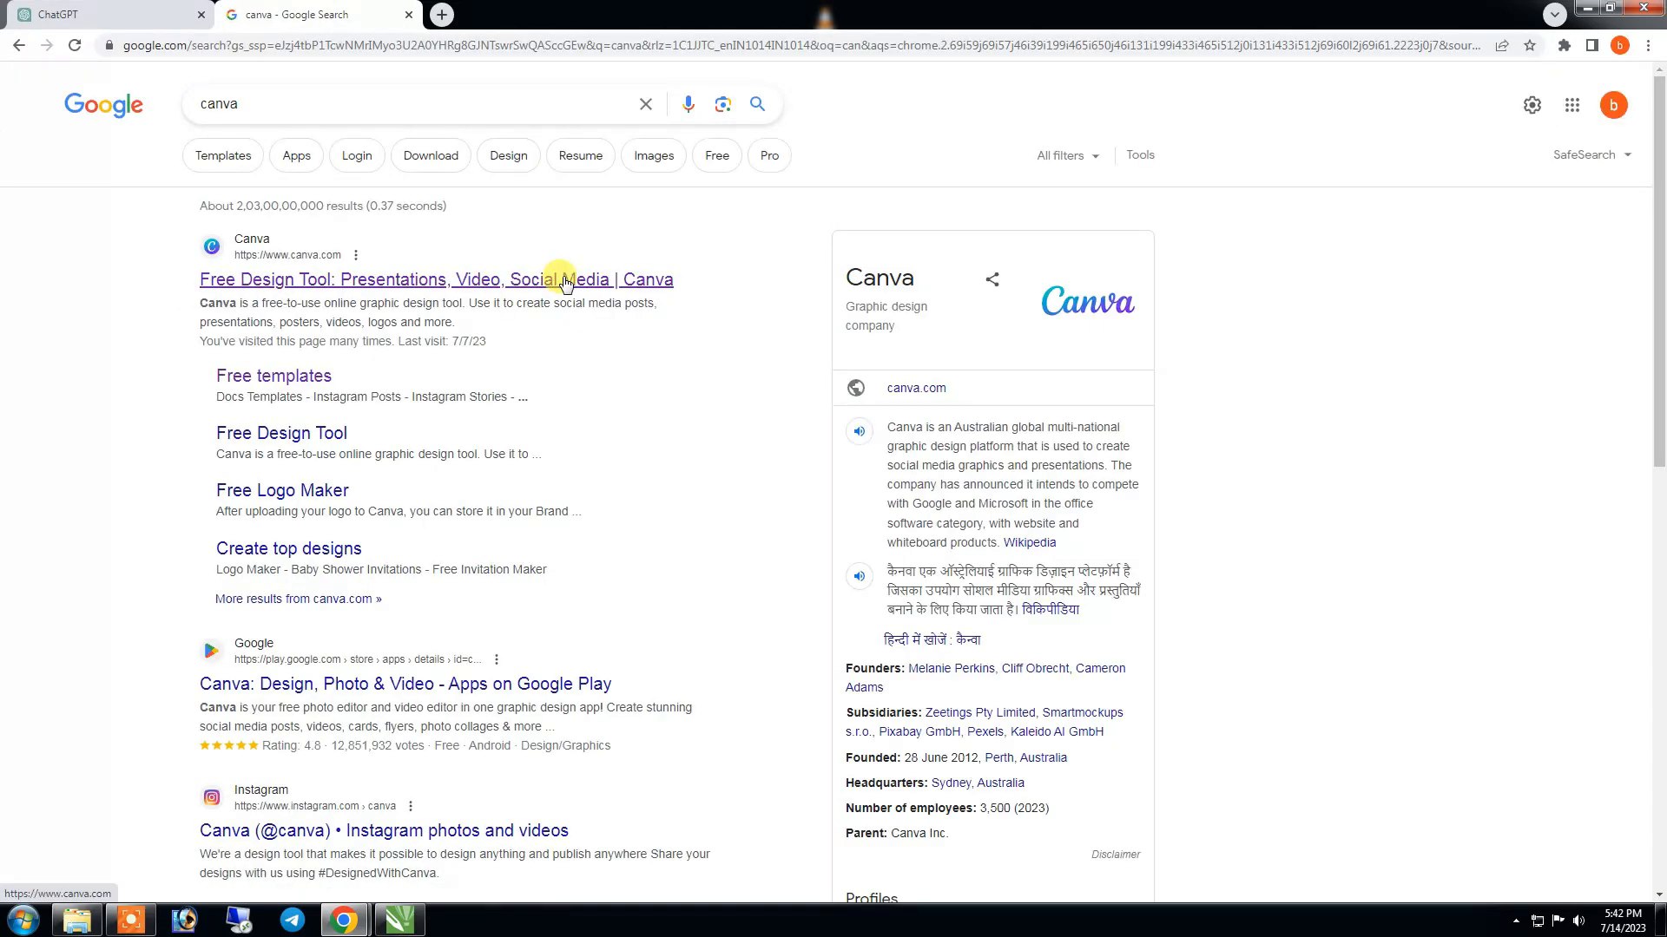
pyautogui.click(563, 280)
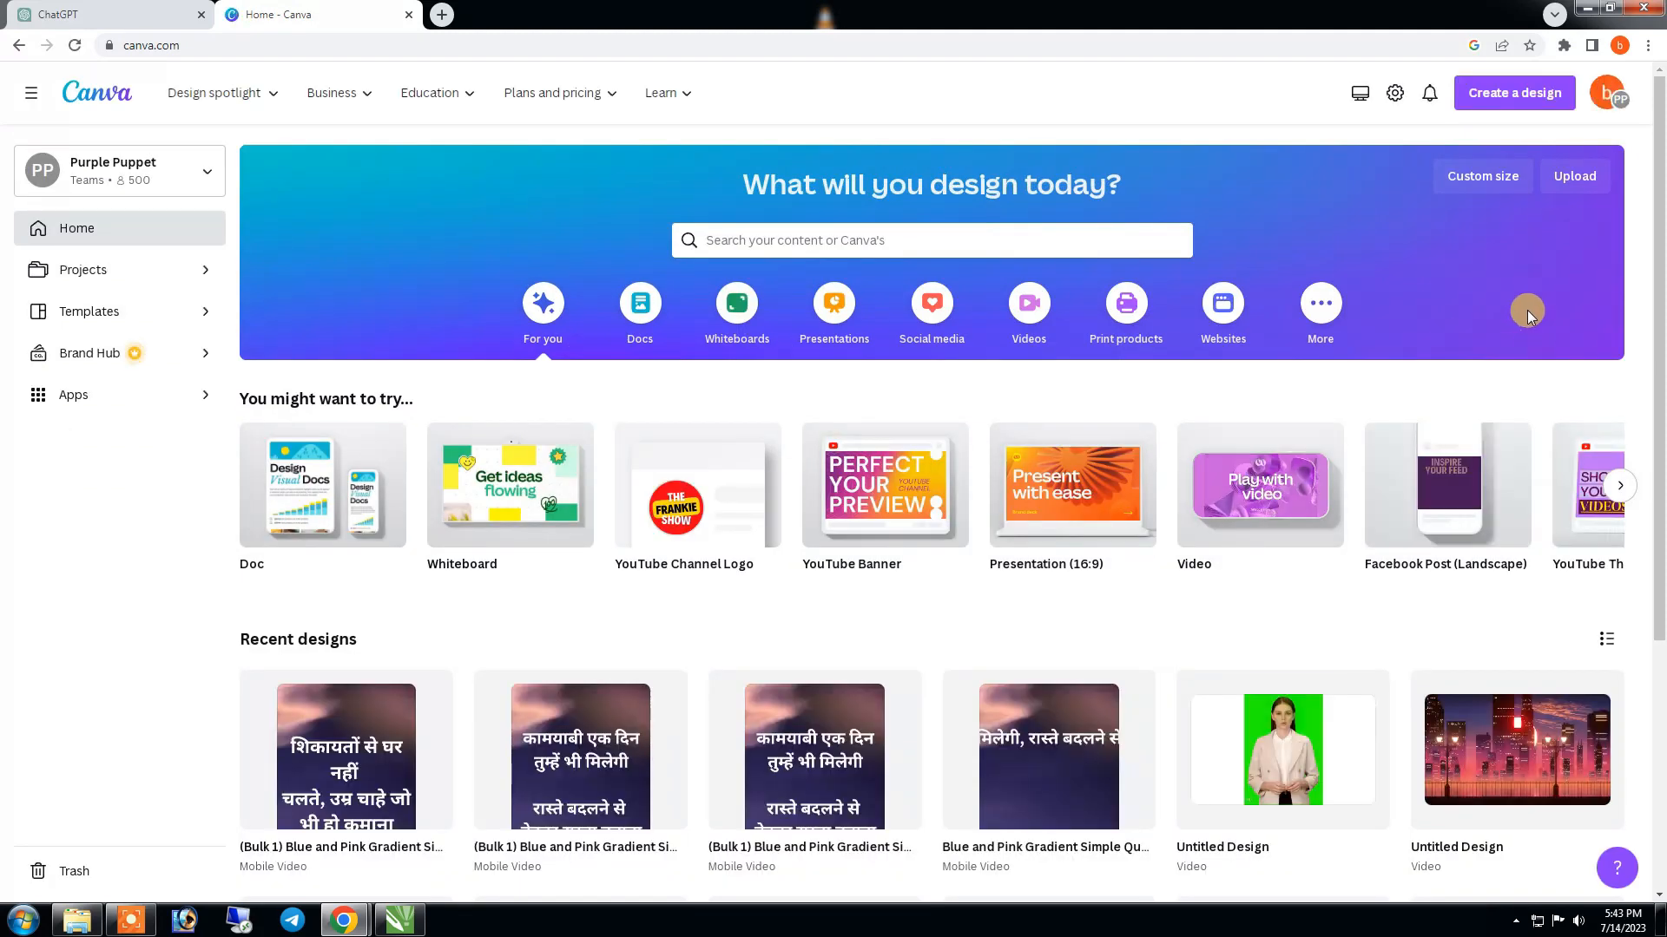
# - Create a new Presentation (16:9) design with a custom size of 1920 × 1080 px
pyautogui.click(1482, 177)
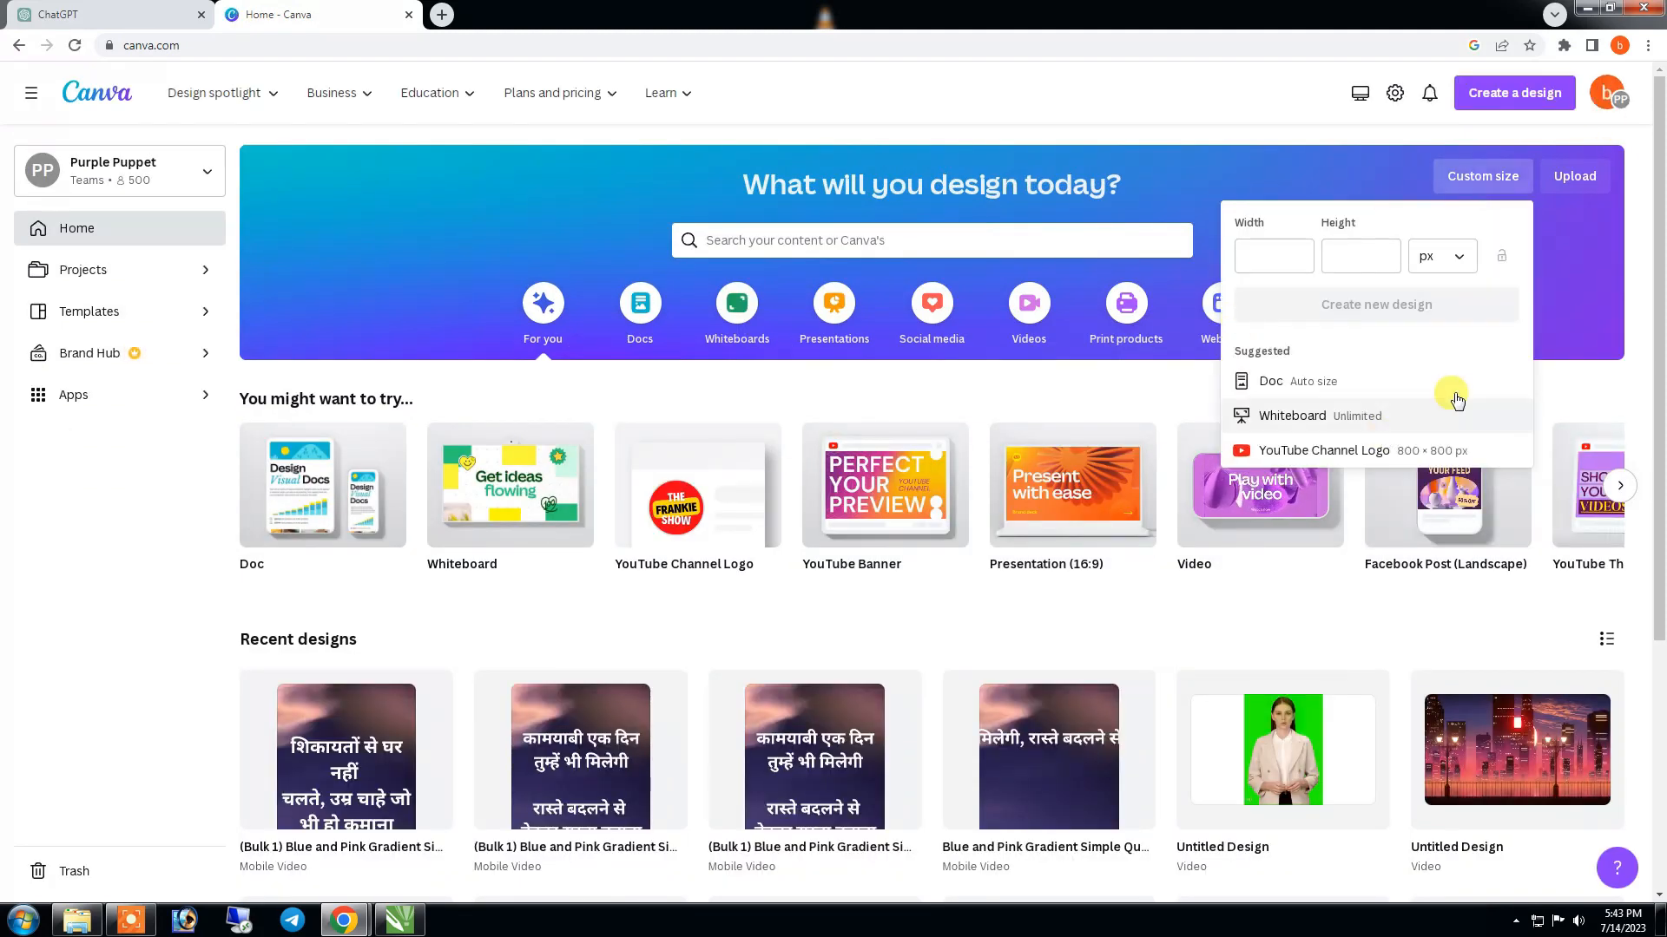
pyautogui.write('1920')
pyautogui.press('Tab')
pyautogui.write('1080')
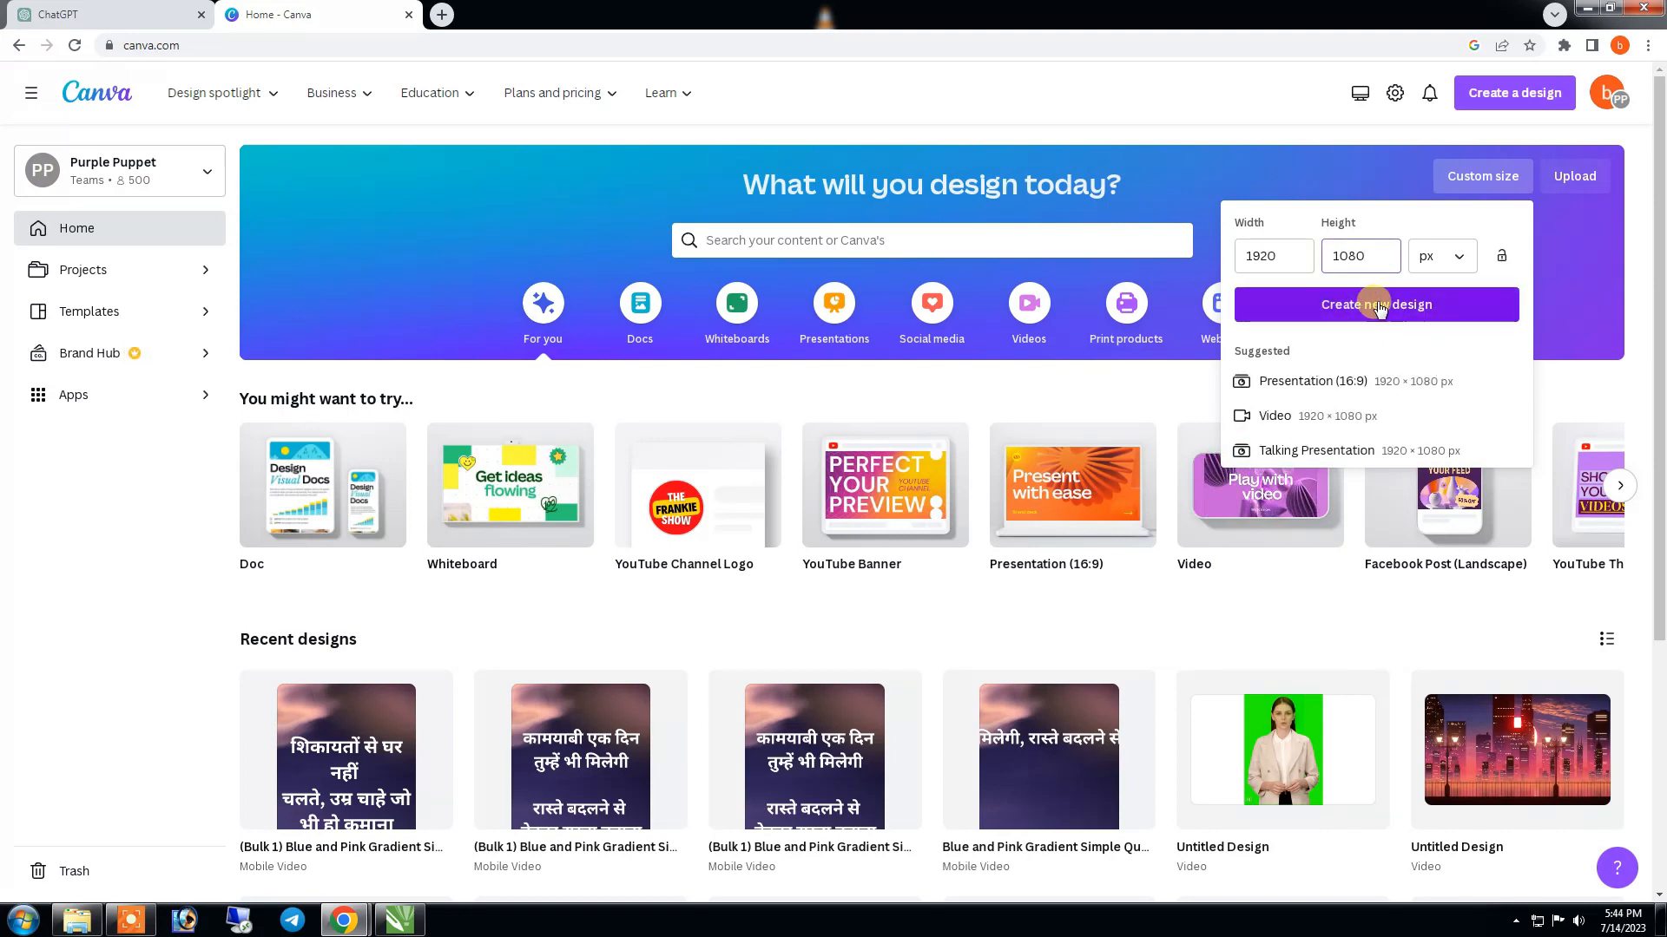
pyautogui.click(1284, 384)
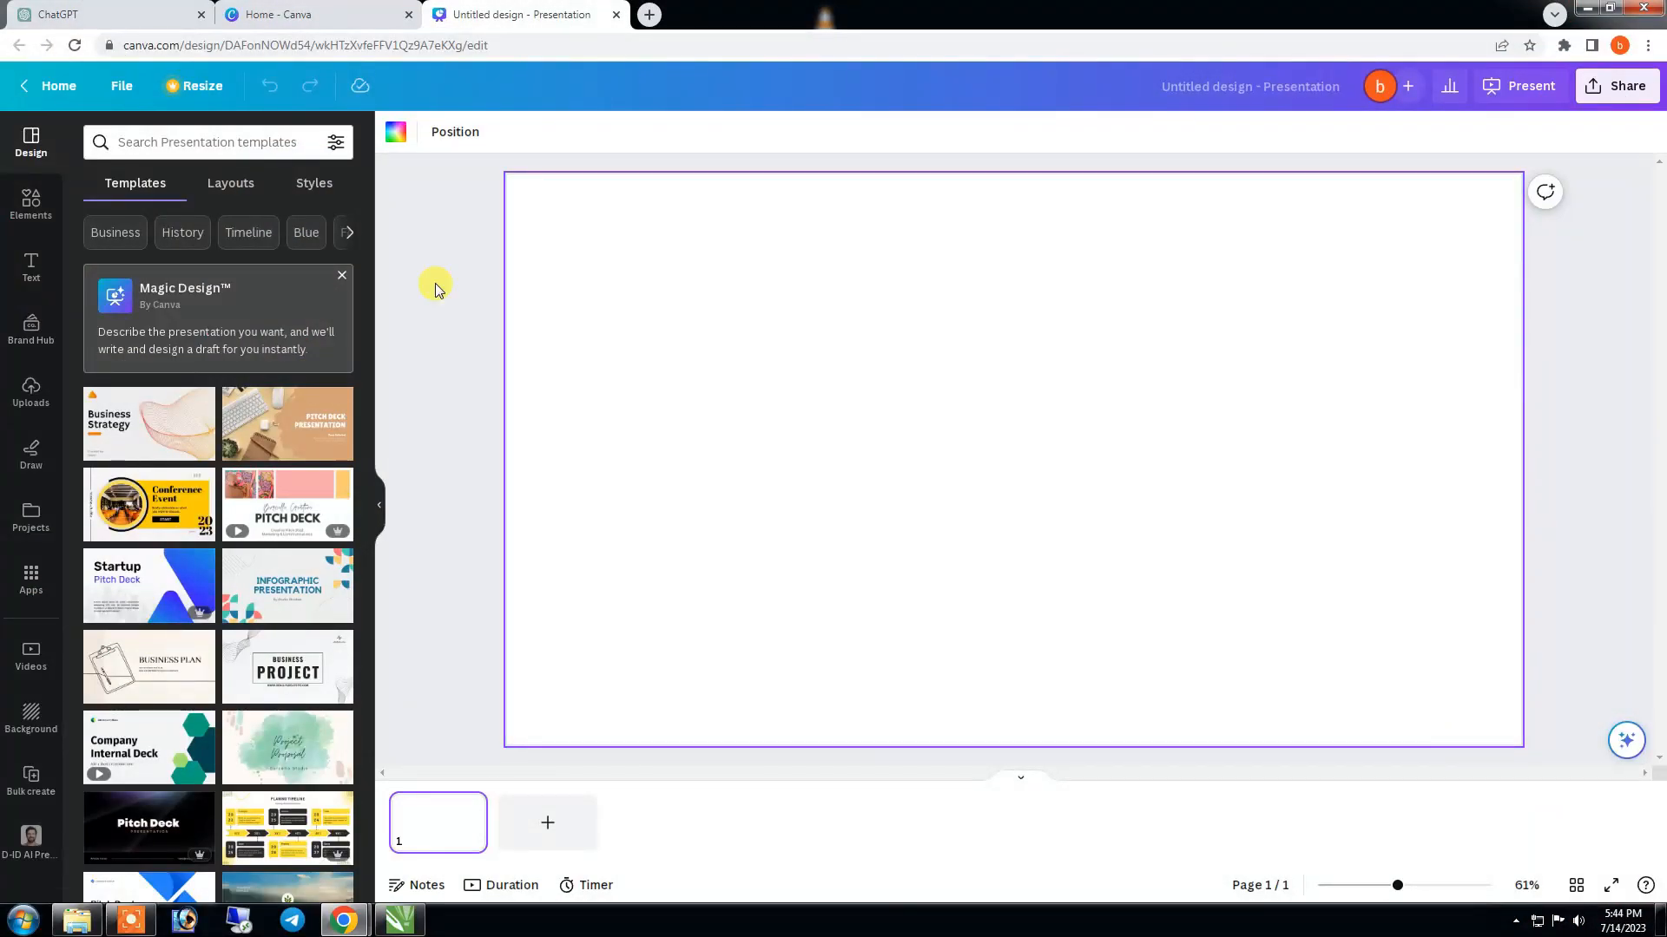
# - Set the blue hexagon video from the "background" video results as page background and trim it to 10 seconds
pyautogui.click(341, 275)
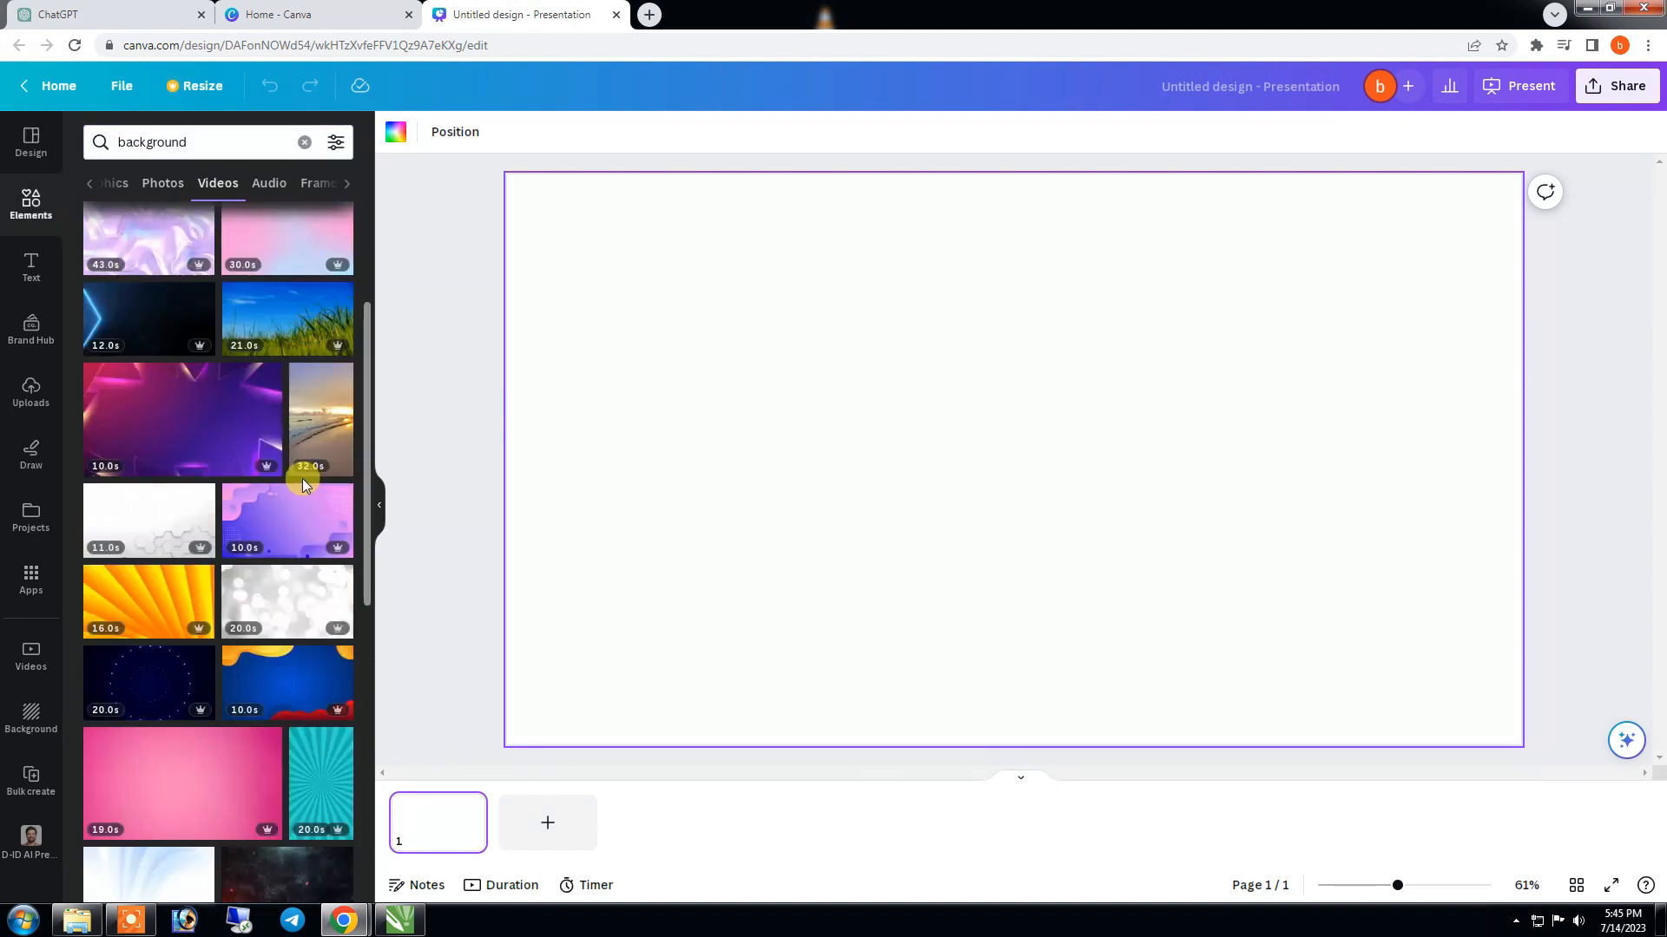
pyautogui.scroll(-3, 302, 477)
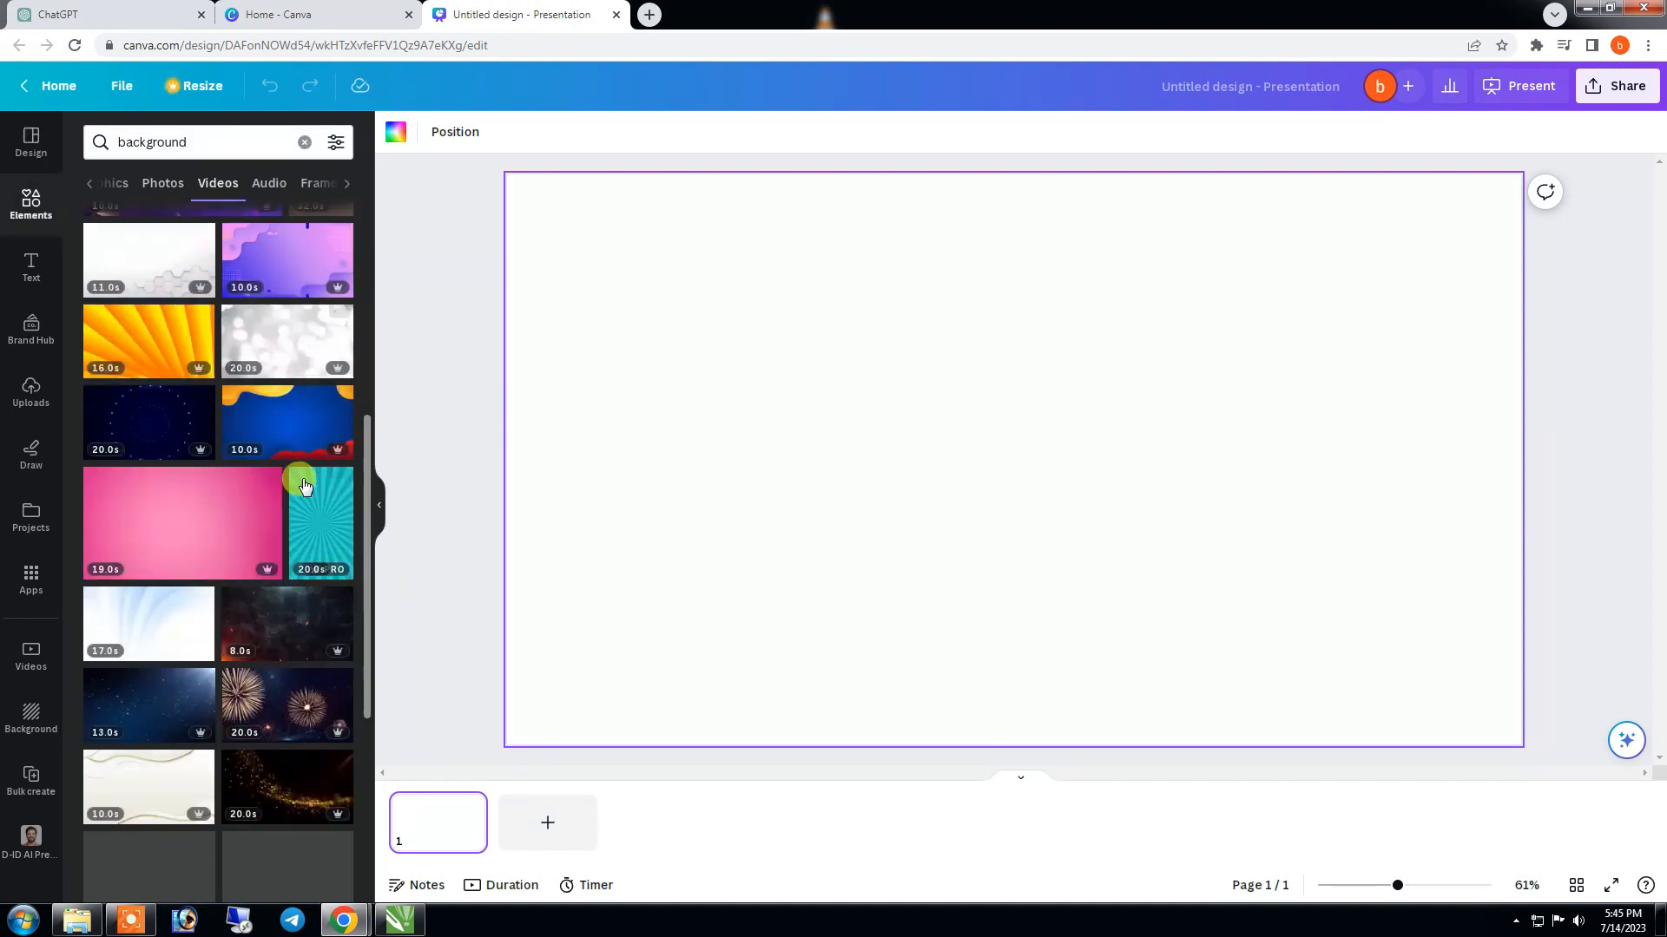
pyautogui.scroll(-1, 303, 486)
pyautogui.scroll(-3, 302, 478)
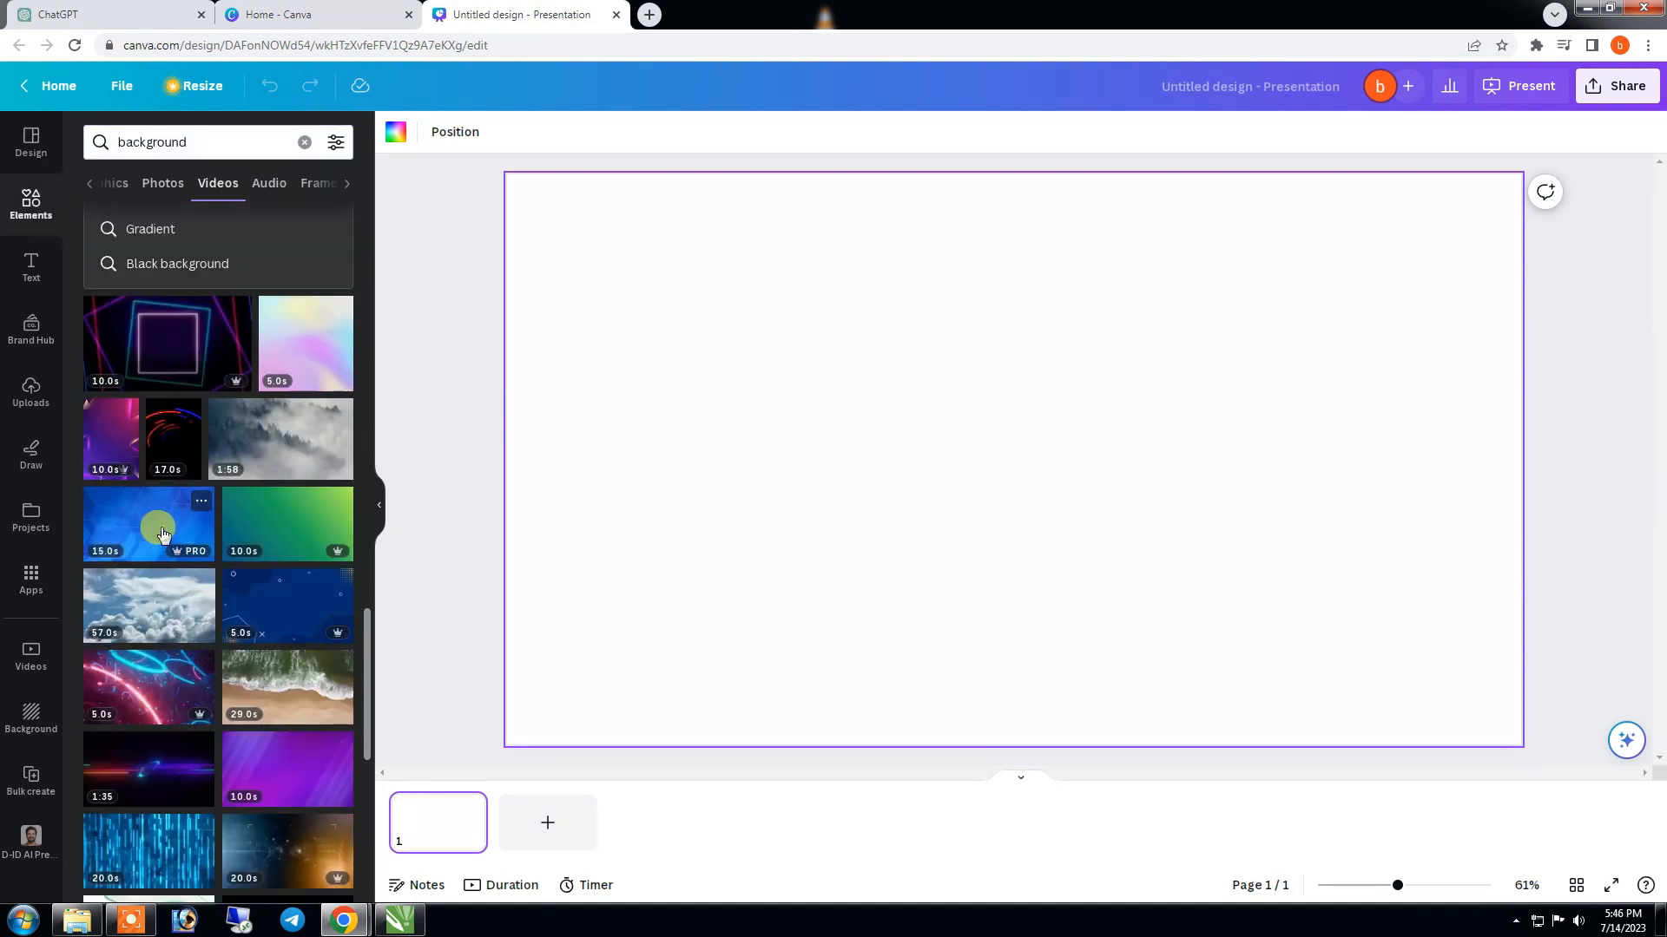
pyautogui.click(157, 526)
pyautogui.rightClick(957, 392)
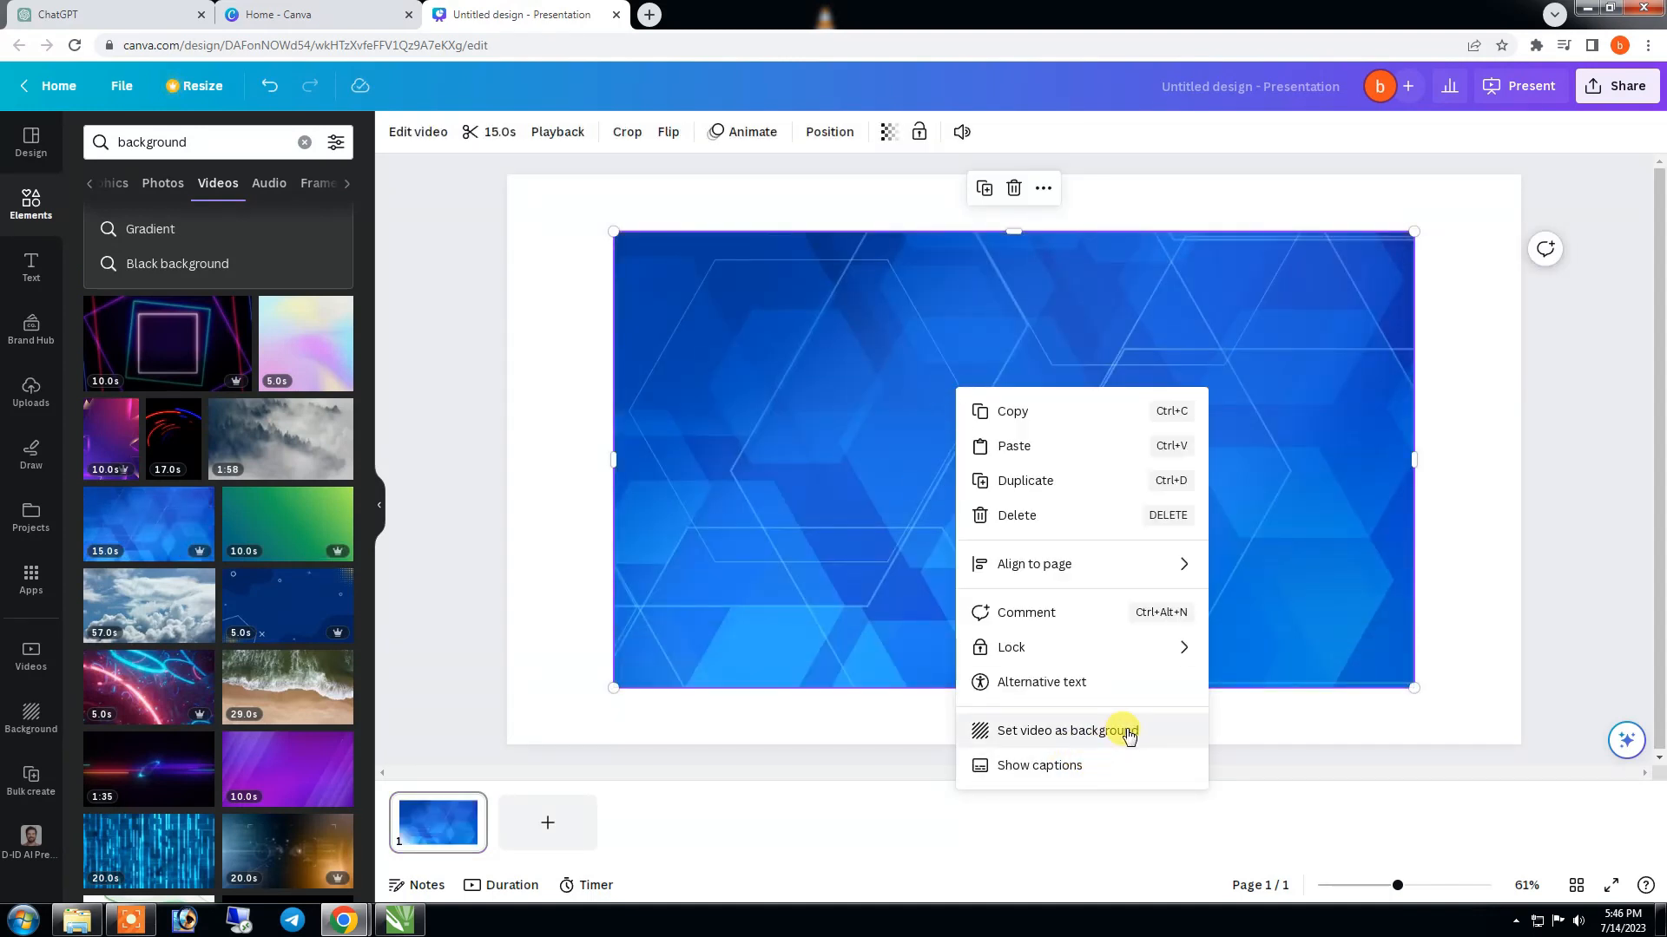
pyautogui.click(1124, 731)
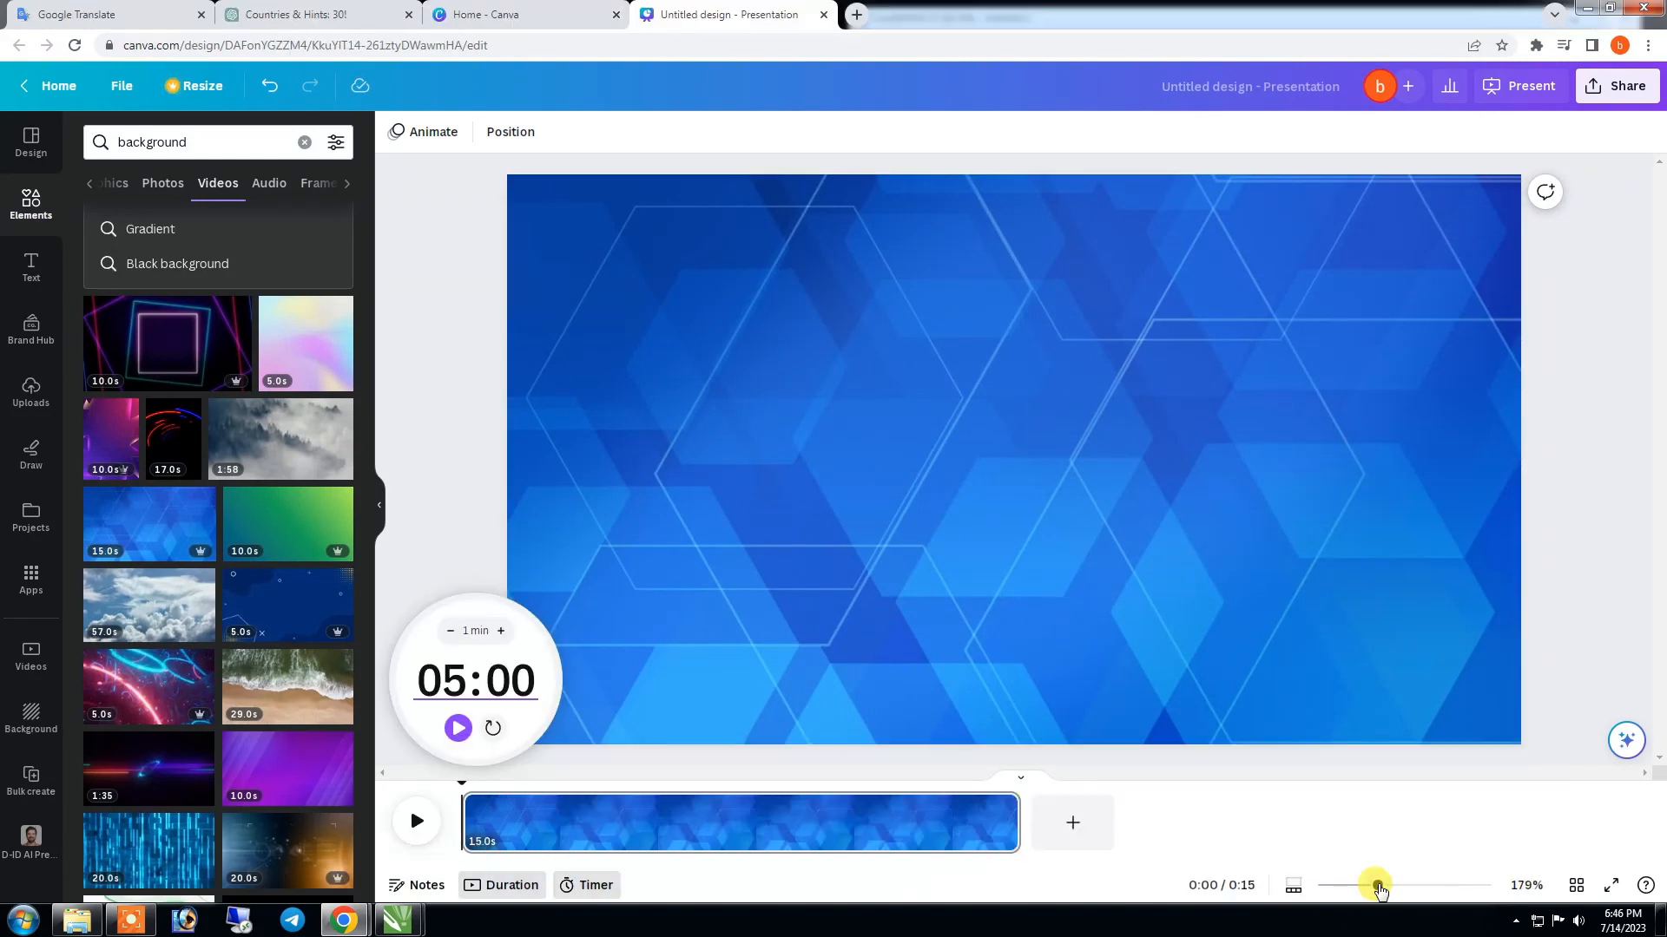
pyautogui.moveTo(1061, 827); pyautogui.dragTo(874, 820)
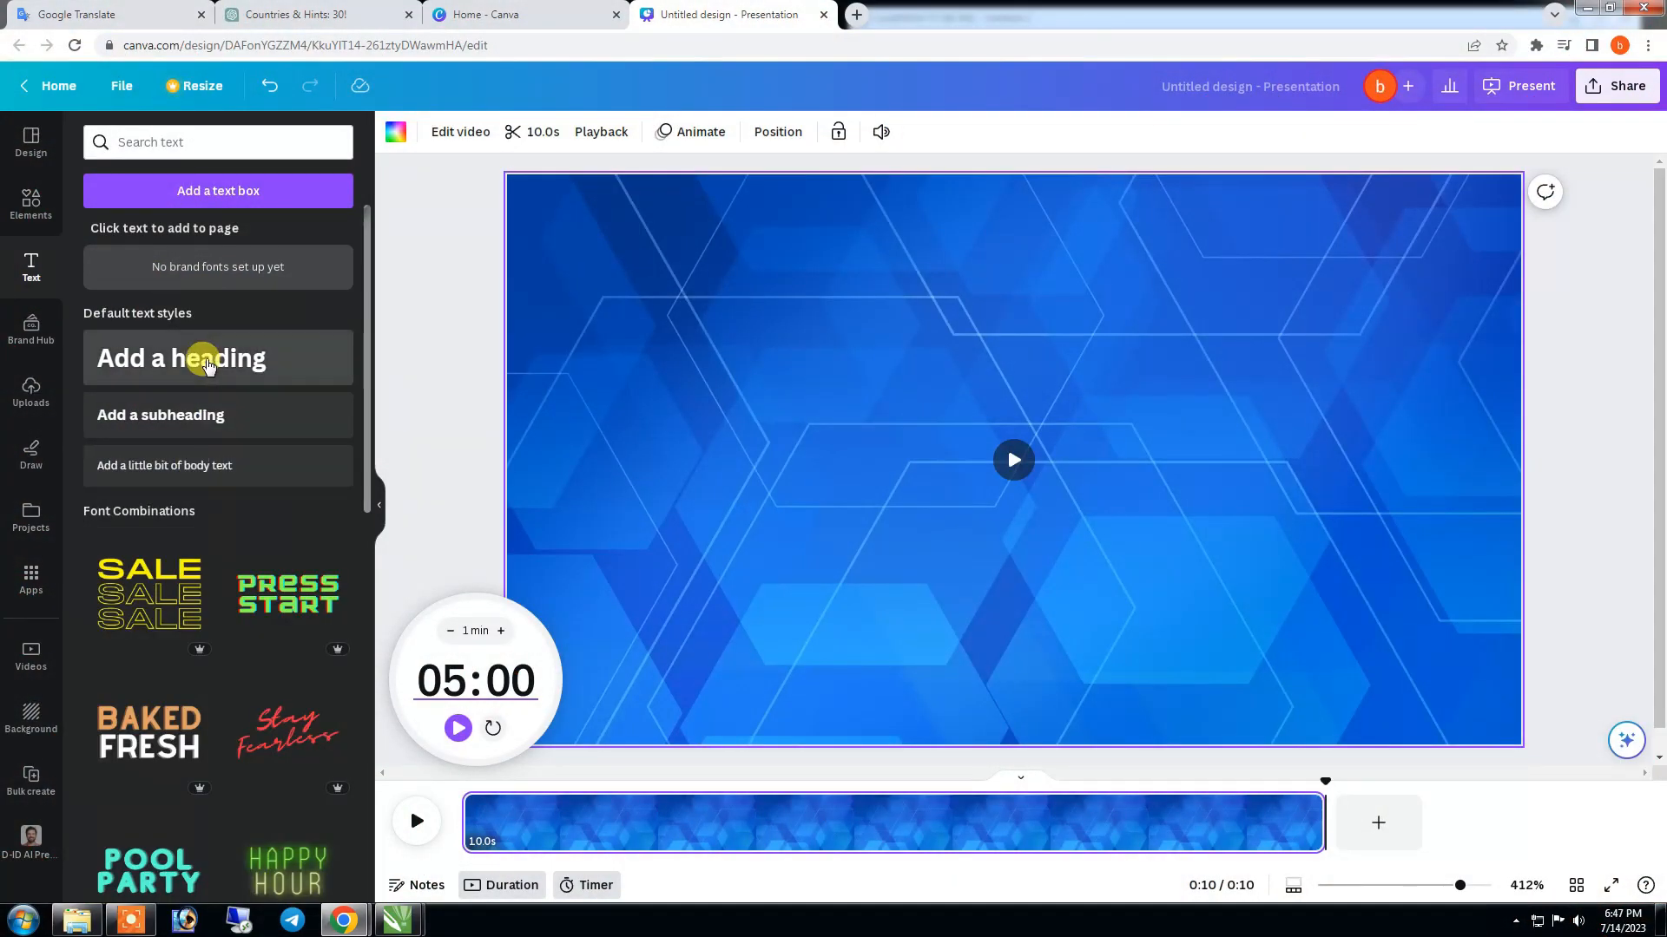
# - Add a heading reading "Guess The Country By Flags" and fit it along the upper edge of the page
pyautogui.click(207, 364)
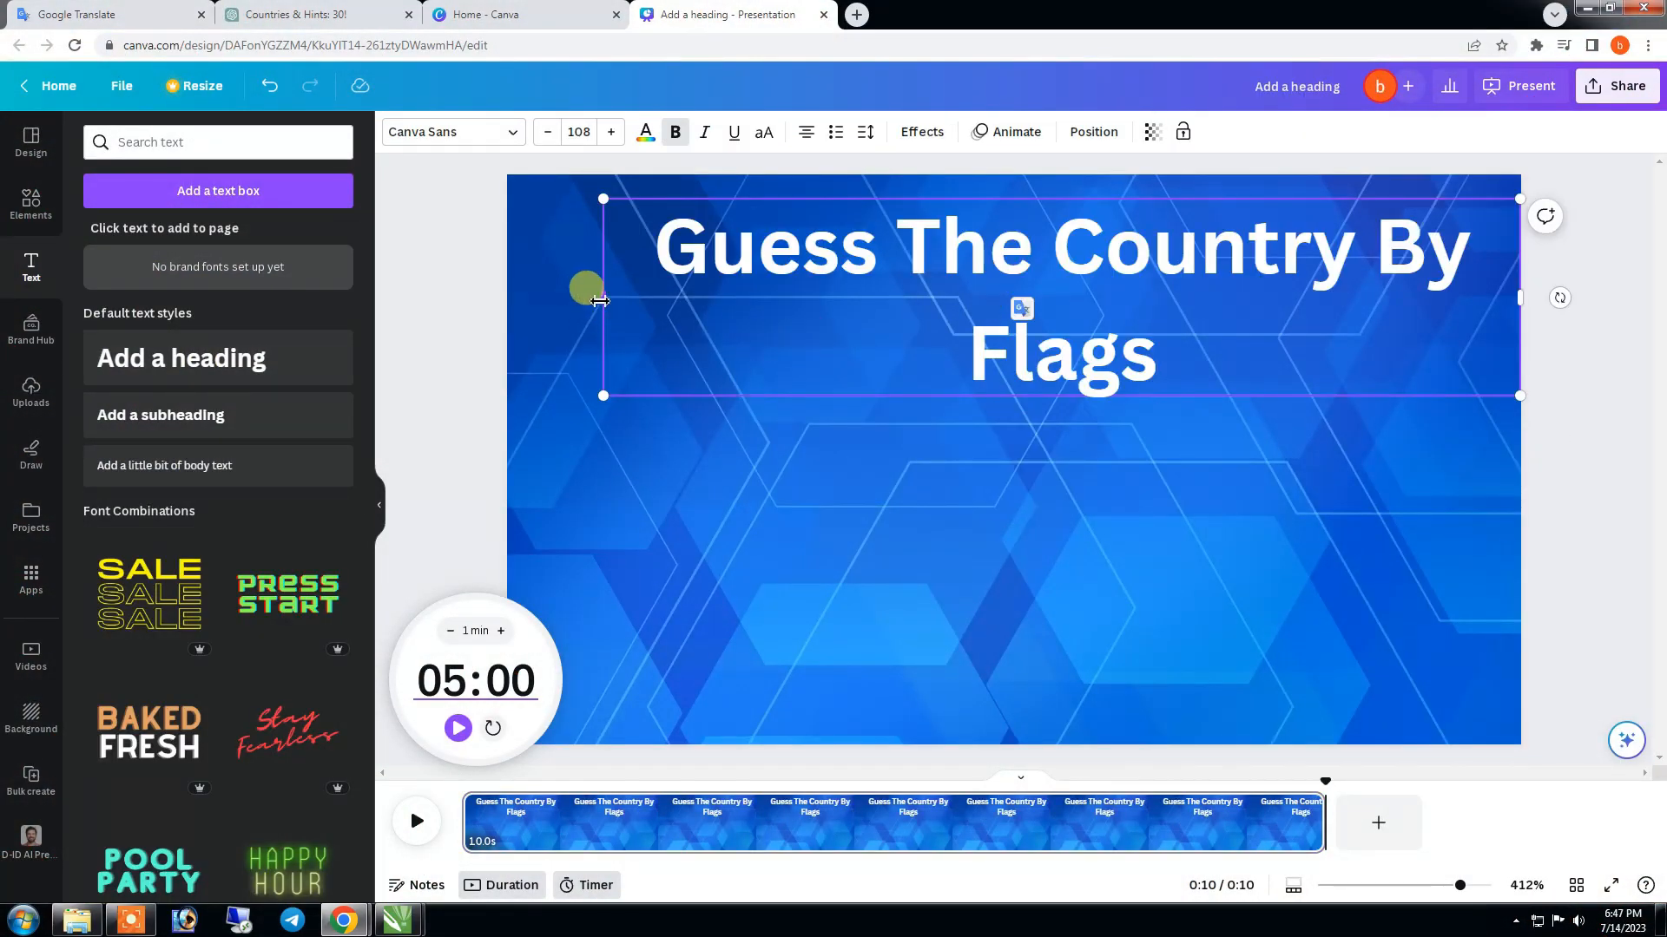
pyautogui.moveTo(599, 301); pyautogui.dragTo(703, 260)
pyautogui.moveTo(1280, 232); pyautogui.dragTo(1182, 251)
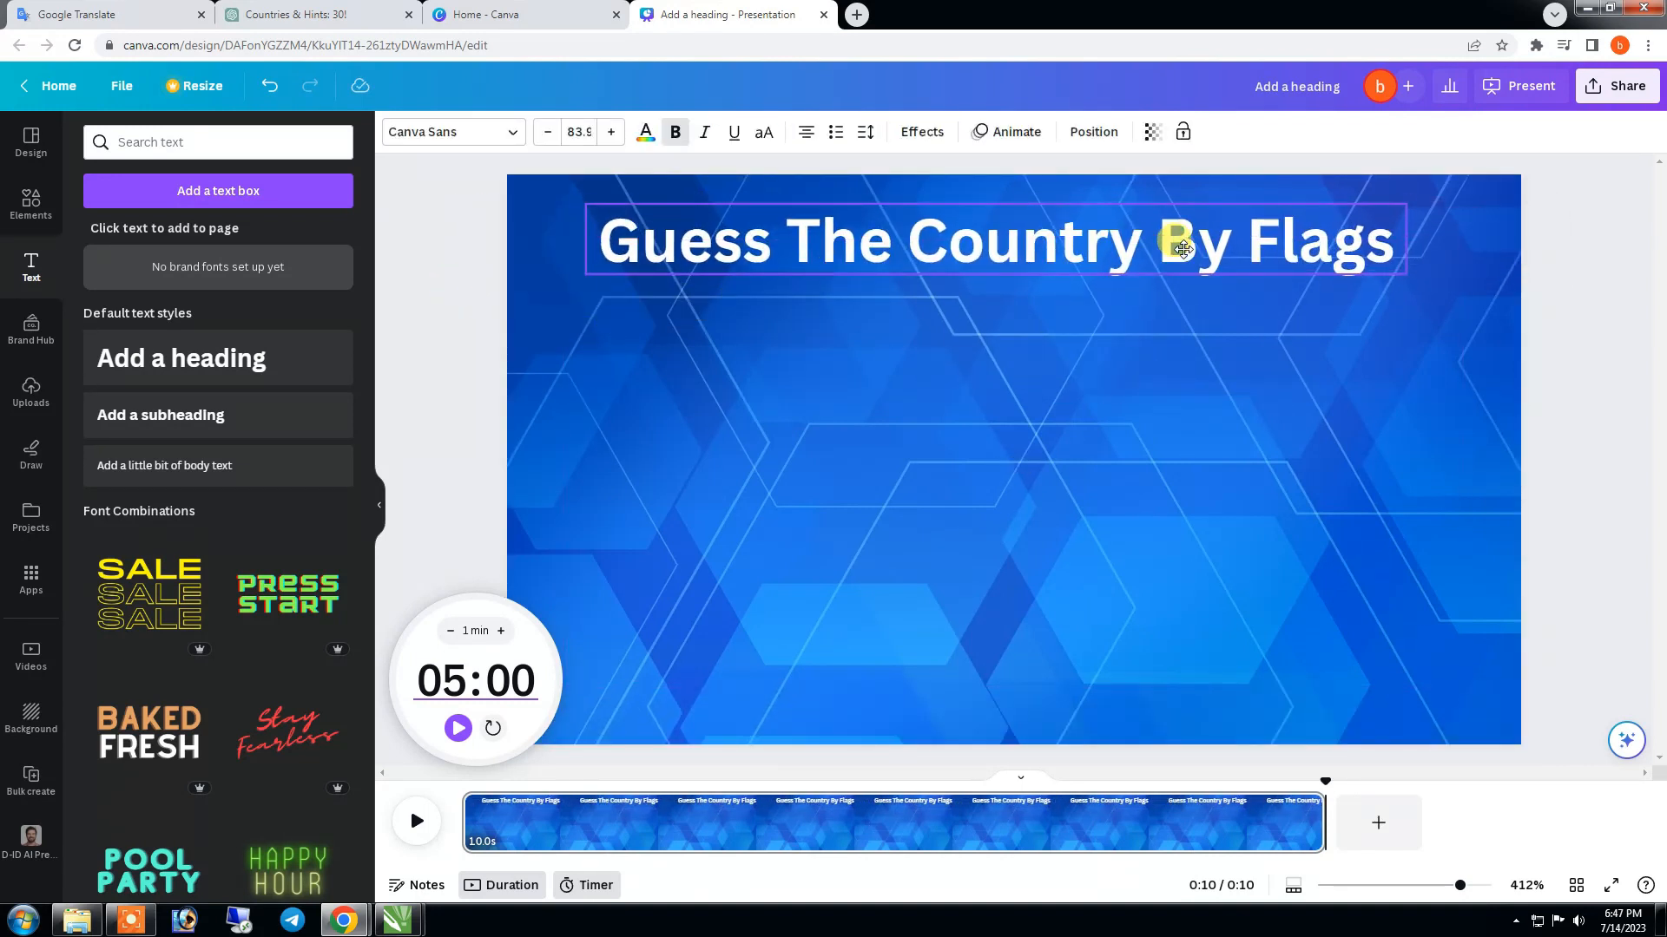
# - Duplicate the title for the lower edge of the page and make a smaller copy in the middle area
pyautogui.click(966, 317)
pyautogui.moveTo(1016, 255); pyautogui.dragTo(1070, 420)
pyautogui.click(986, 595)
pyautogui.moveTo(1383, 451); pyautogui.dragTo(1033, 400)
pyautogui.moveTo(1035, 477); pyautogui.dragTo(848, 437)
# - Copy the word "Hint" from the ChatGPT table and replace the smaller title copy's text with it in Canva
pyautogui.click(296, 15)
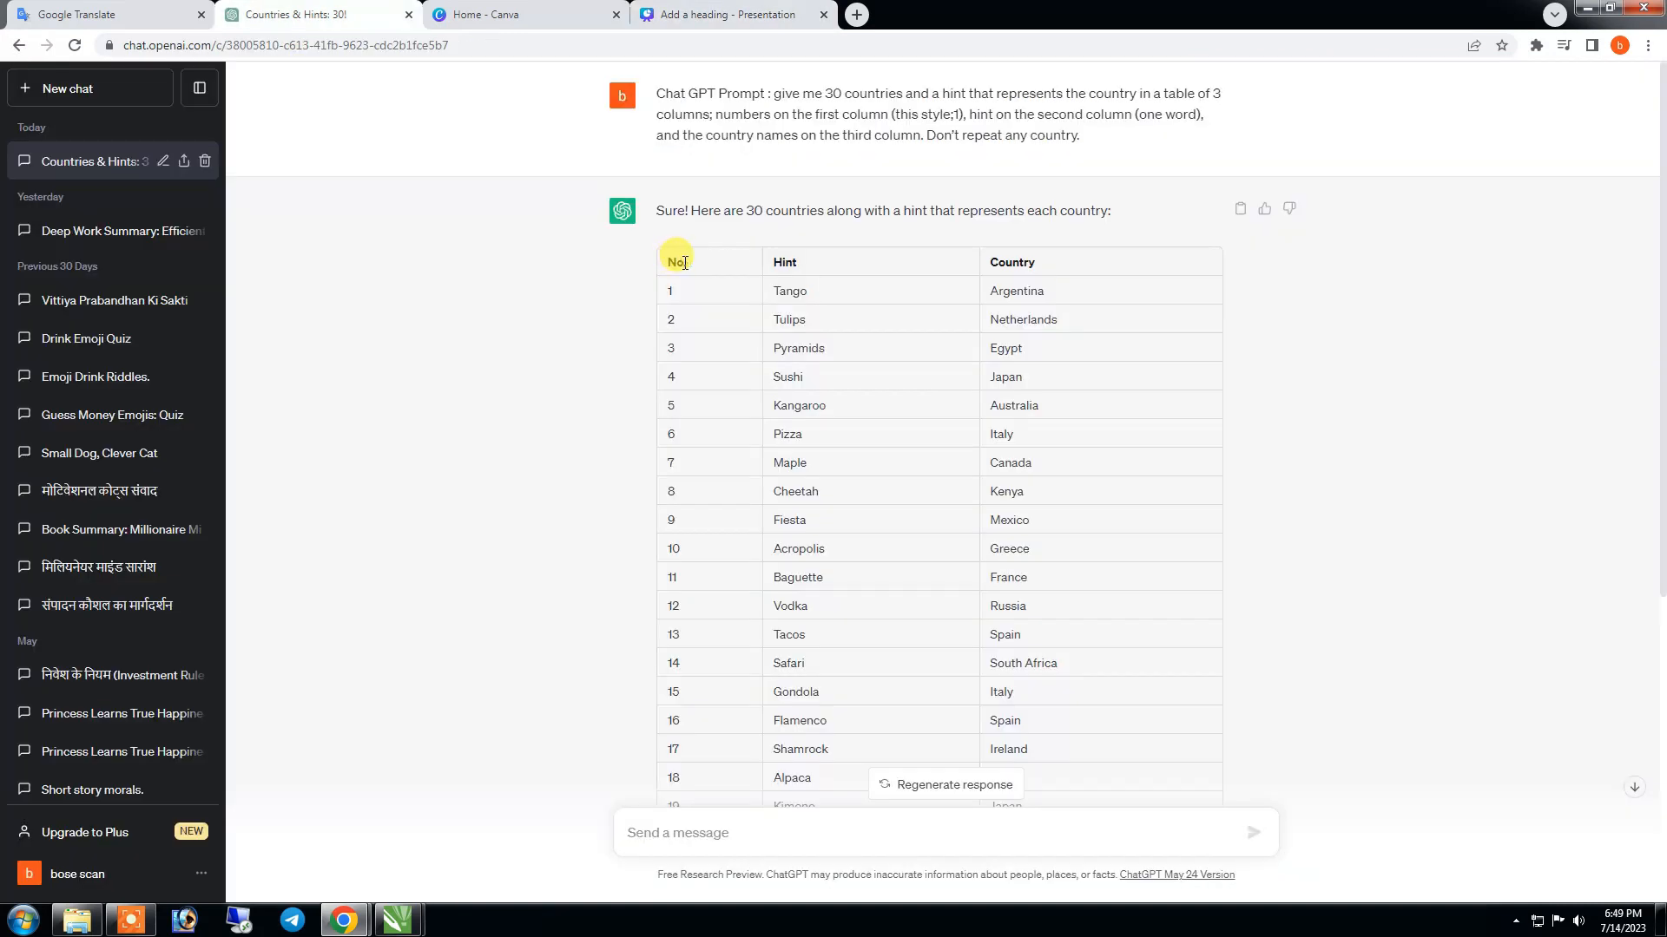
pyautogui.rightClick(781, 265)
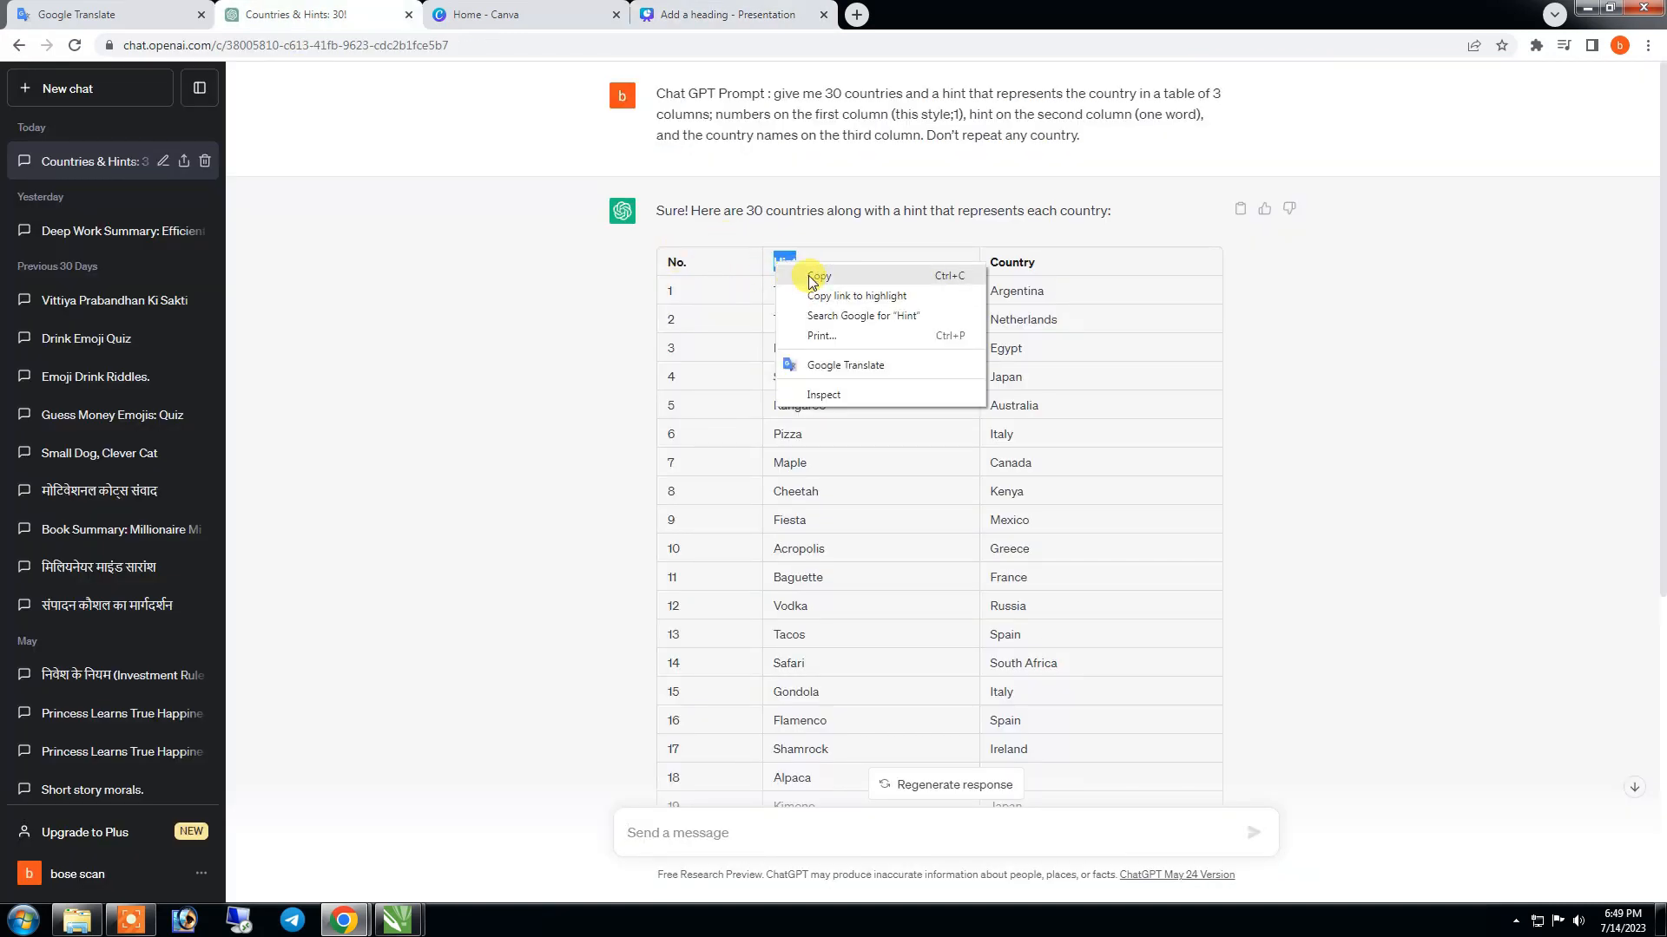
pyautogui.click(811, 294)
pyautogui.click(727, 15)
pyautogui.tripleClick(686, 469)
pyautogui.hotkey('ctrl', 'v')
# - Left-align the two Hint texts and stack them near the page's left edge, the larger one below
pyautogui.moveTo(917, 468); pyautogui.dragTo(722, 492)
pyautogui.moveTo(723, 523)
pyautogui.mouseDown()
pyautogui.moveTo(759, 536)
pyautogui.moveTo(696, 512)
pyautogui.mouseUp()
pyautogui.click(806, 132)
pyautogui.click(574, 424)
pyautogui.click(805, 132)
pyautogui.moveTo(608, 425); pyautogui.dragTo(591, 425)
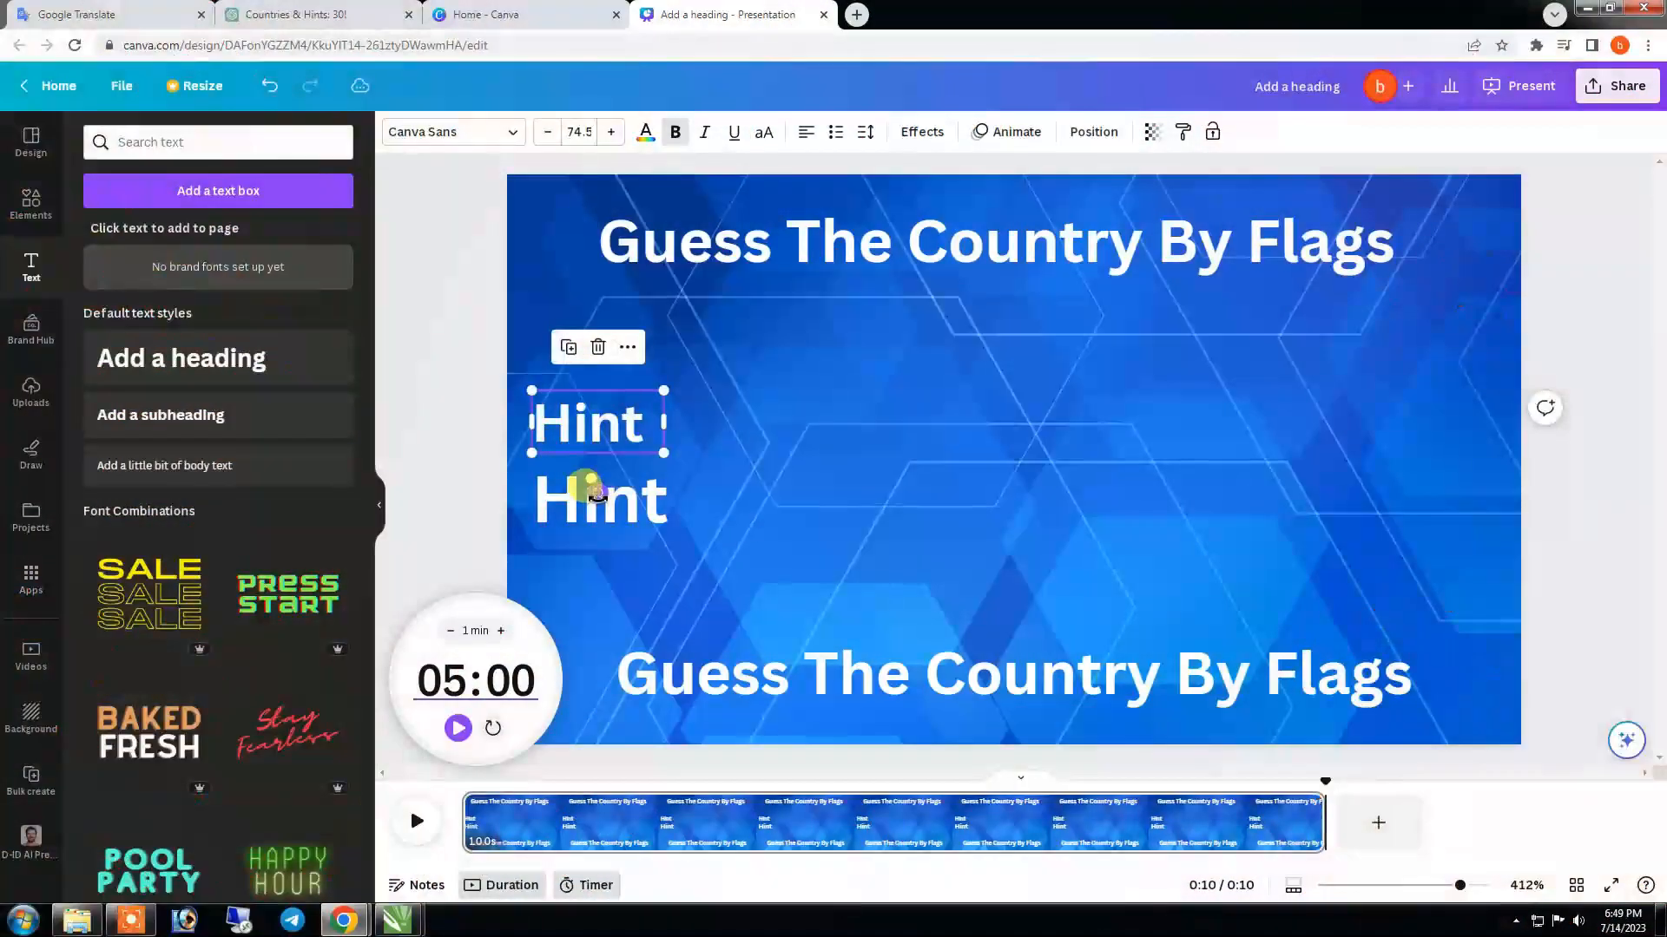
pyautogui.click(653, 514)
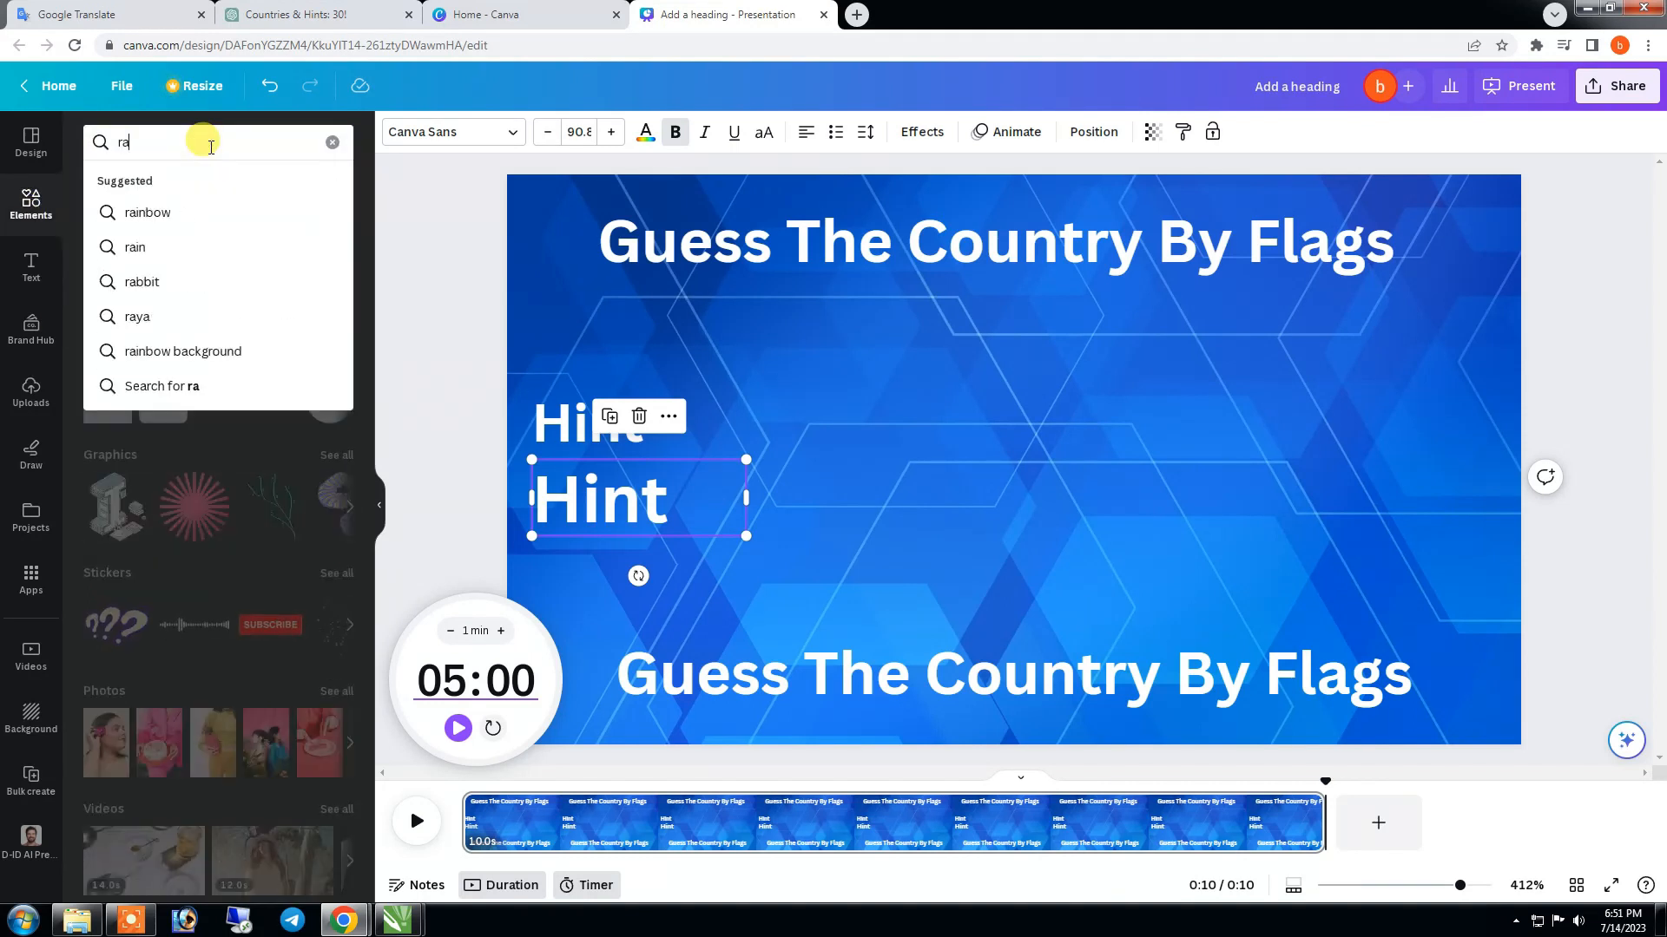
# - Add a golden-bordered rectangular frame from the elements, fit it on the page's right half, and hide the timer
pyautogui.write('ctan')
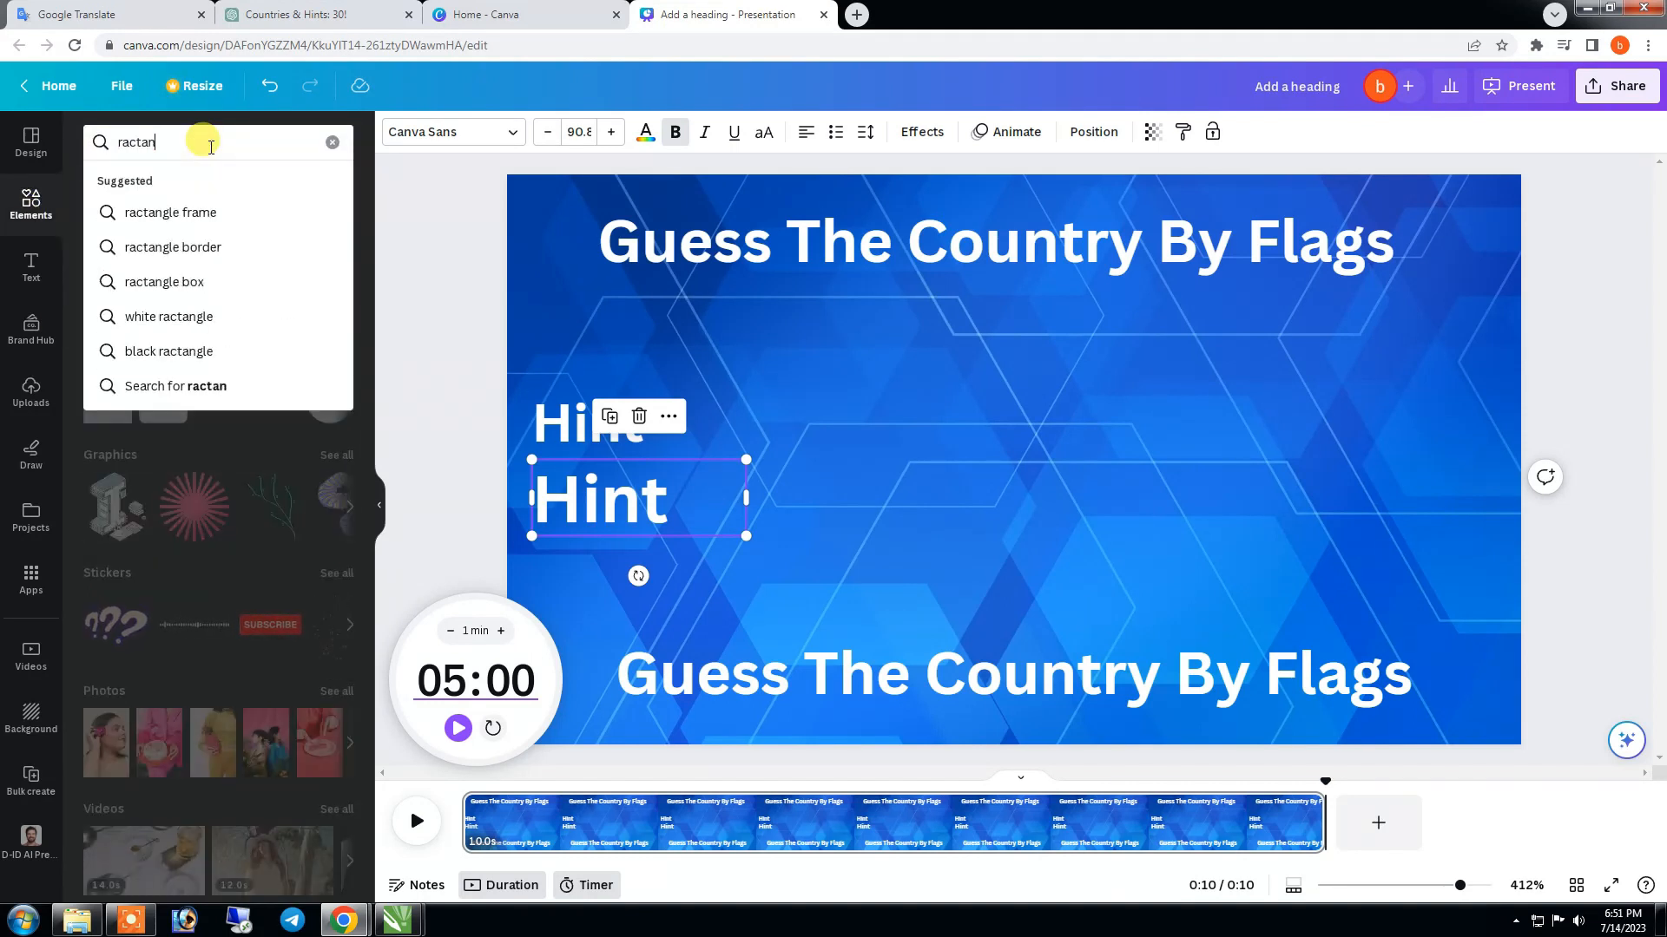
pyautogui.click(213, 212)
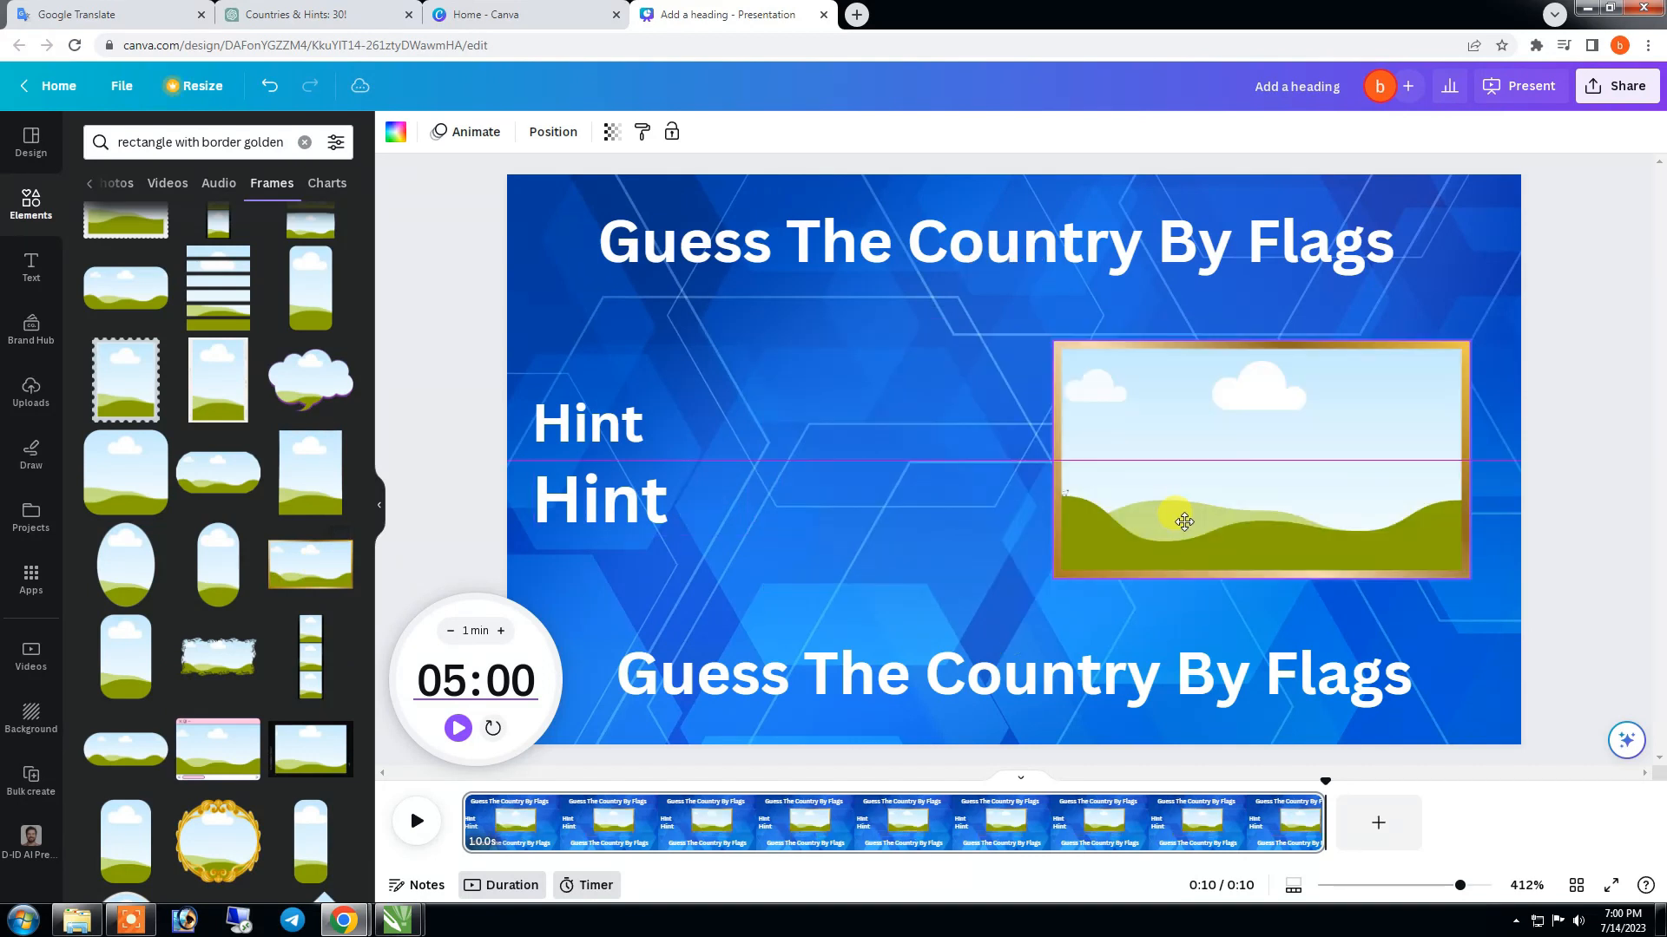
pyautogui.moveTo(1180, 519); pyautogui.dragTo(1173, 519)
pyautogui.click(1632, 626)
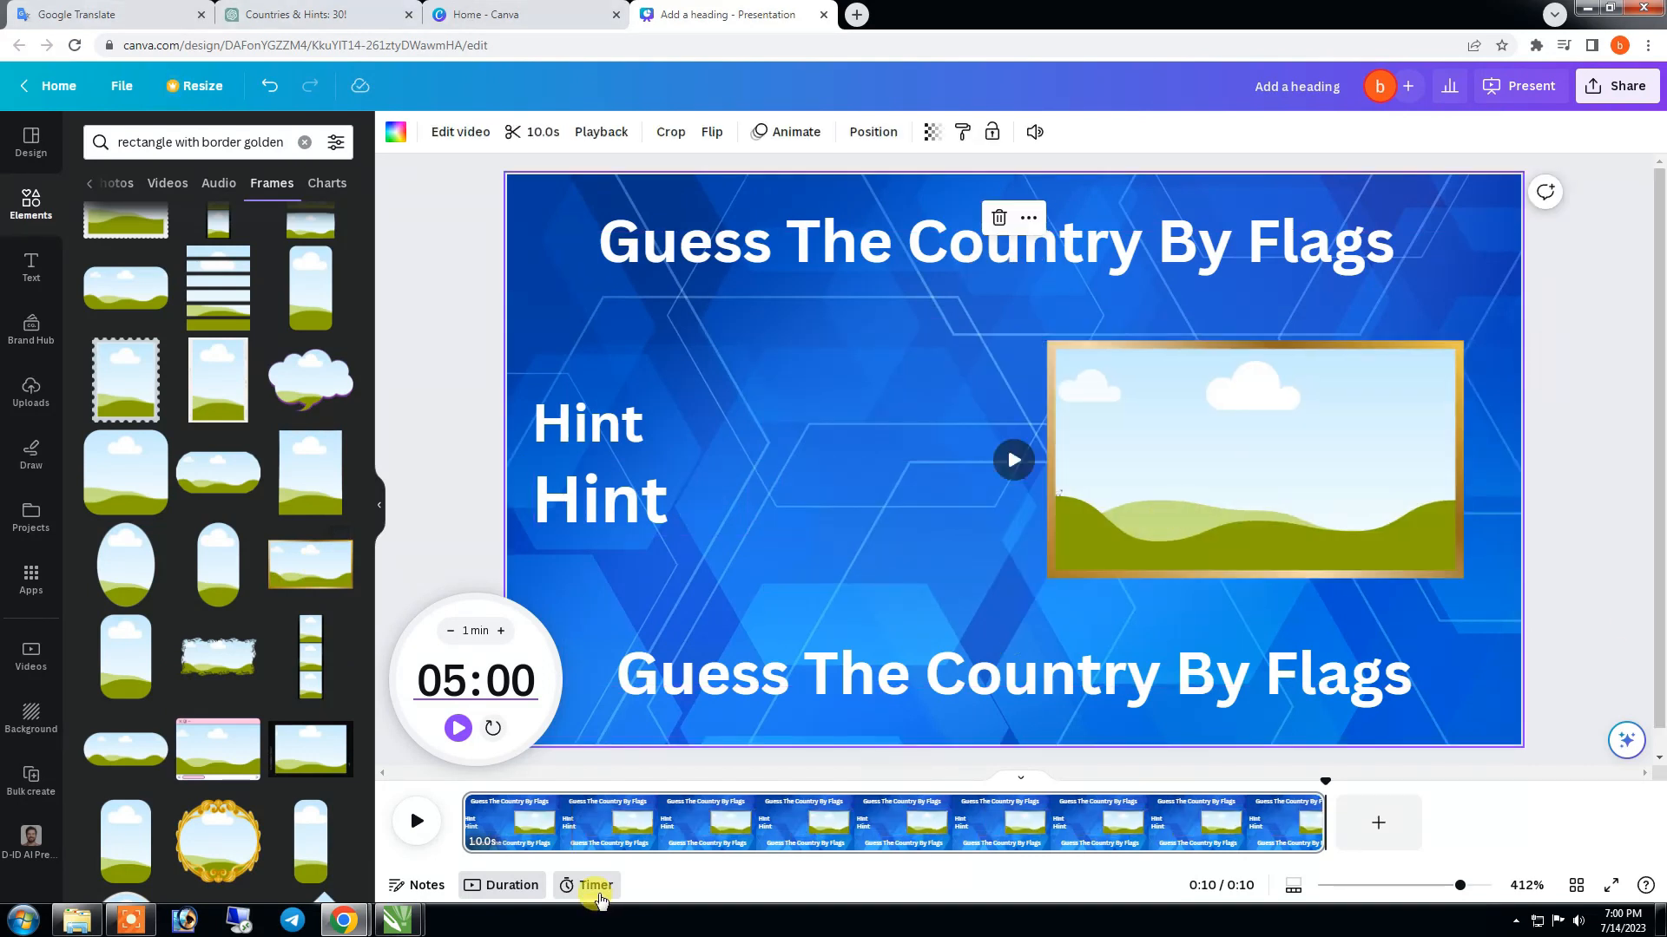
pyautogui.click(599, 887)
# - Add a circle shape, fill it with yellow and place it small above the Hint texts
pyautogui.click(31, 204)
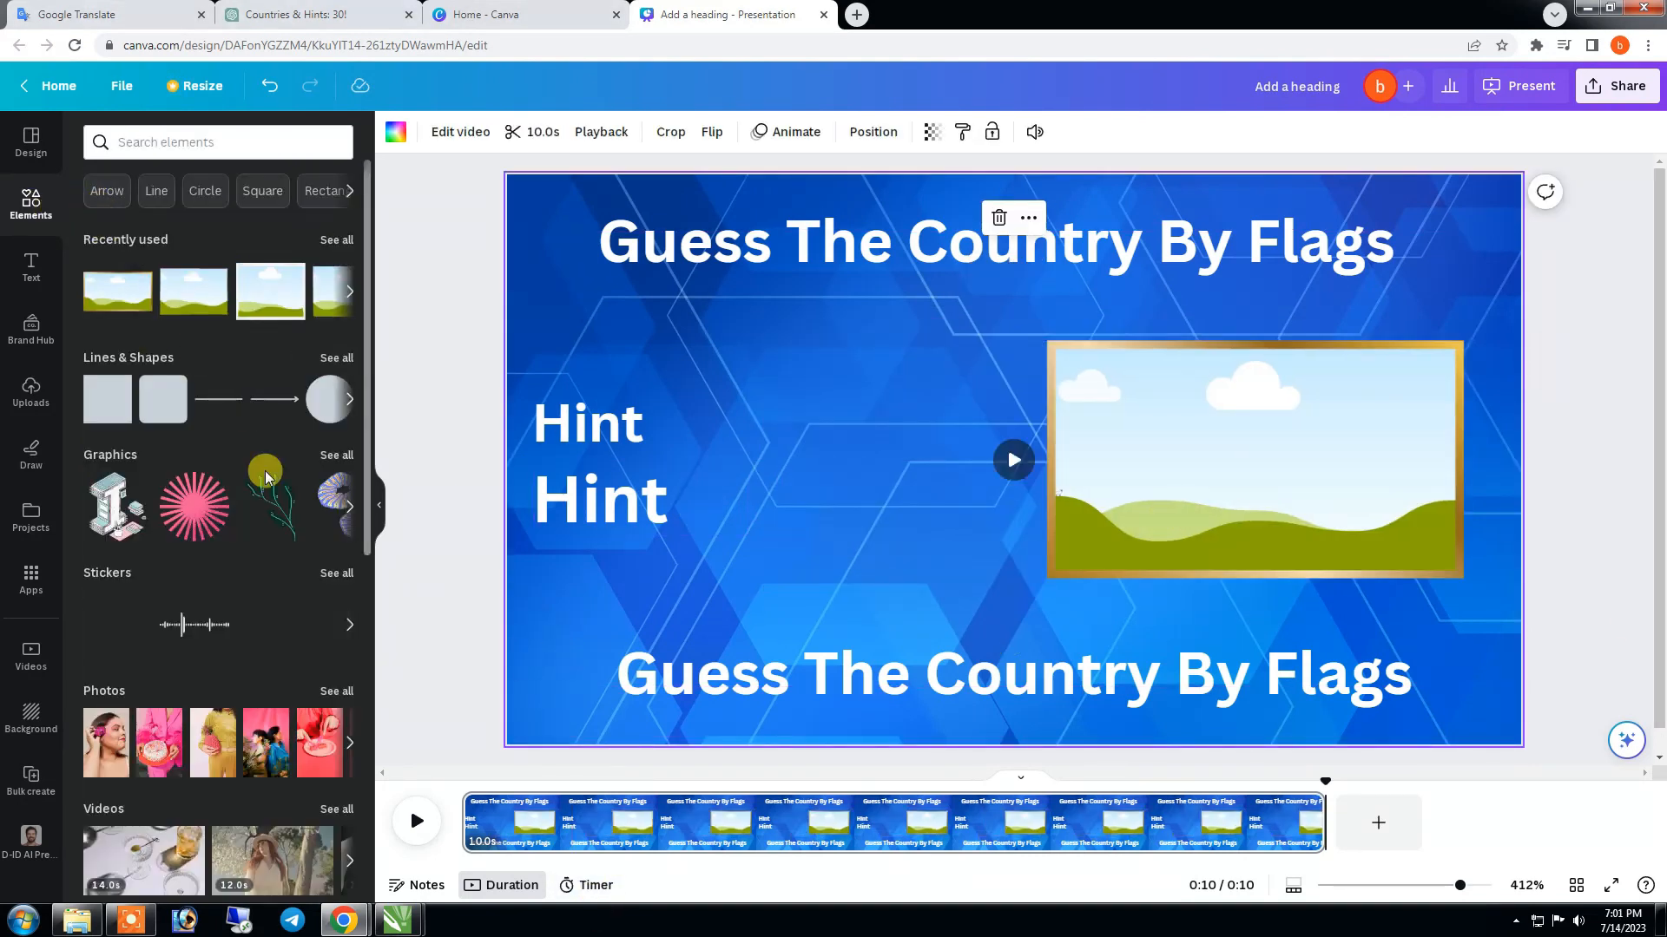
pyautogui.click(329, 398)
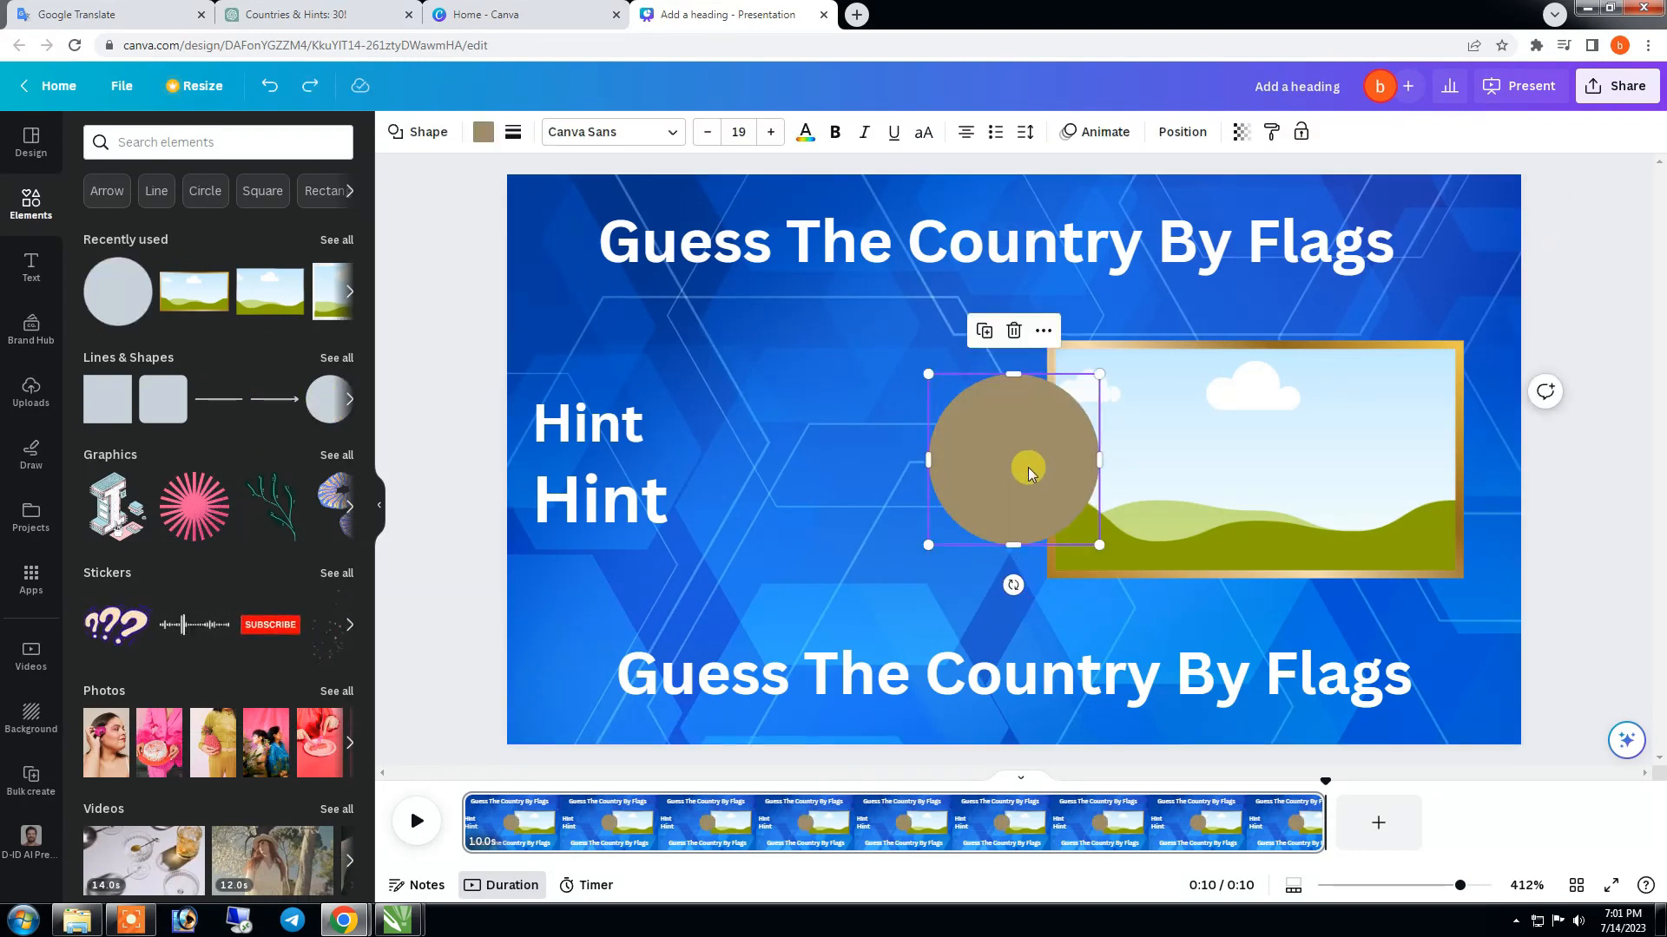
pyautogui.click(483, 132)
pyautogui.click(241, 675)
pyautogui.moveTo(1027, 472); pyautogui.dragTo(608, 357)
# - Give the circle a solid border with a weight of 13 and adjust its size slightly
pyautogui.click(513, 132)
pyautogui.click(571, 186)
pyautogui.moveTo(523, 244); pyautogui.dragTo(540, 245)
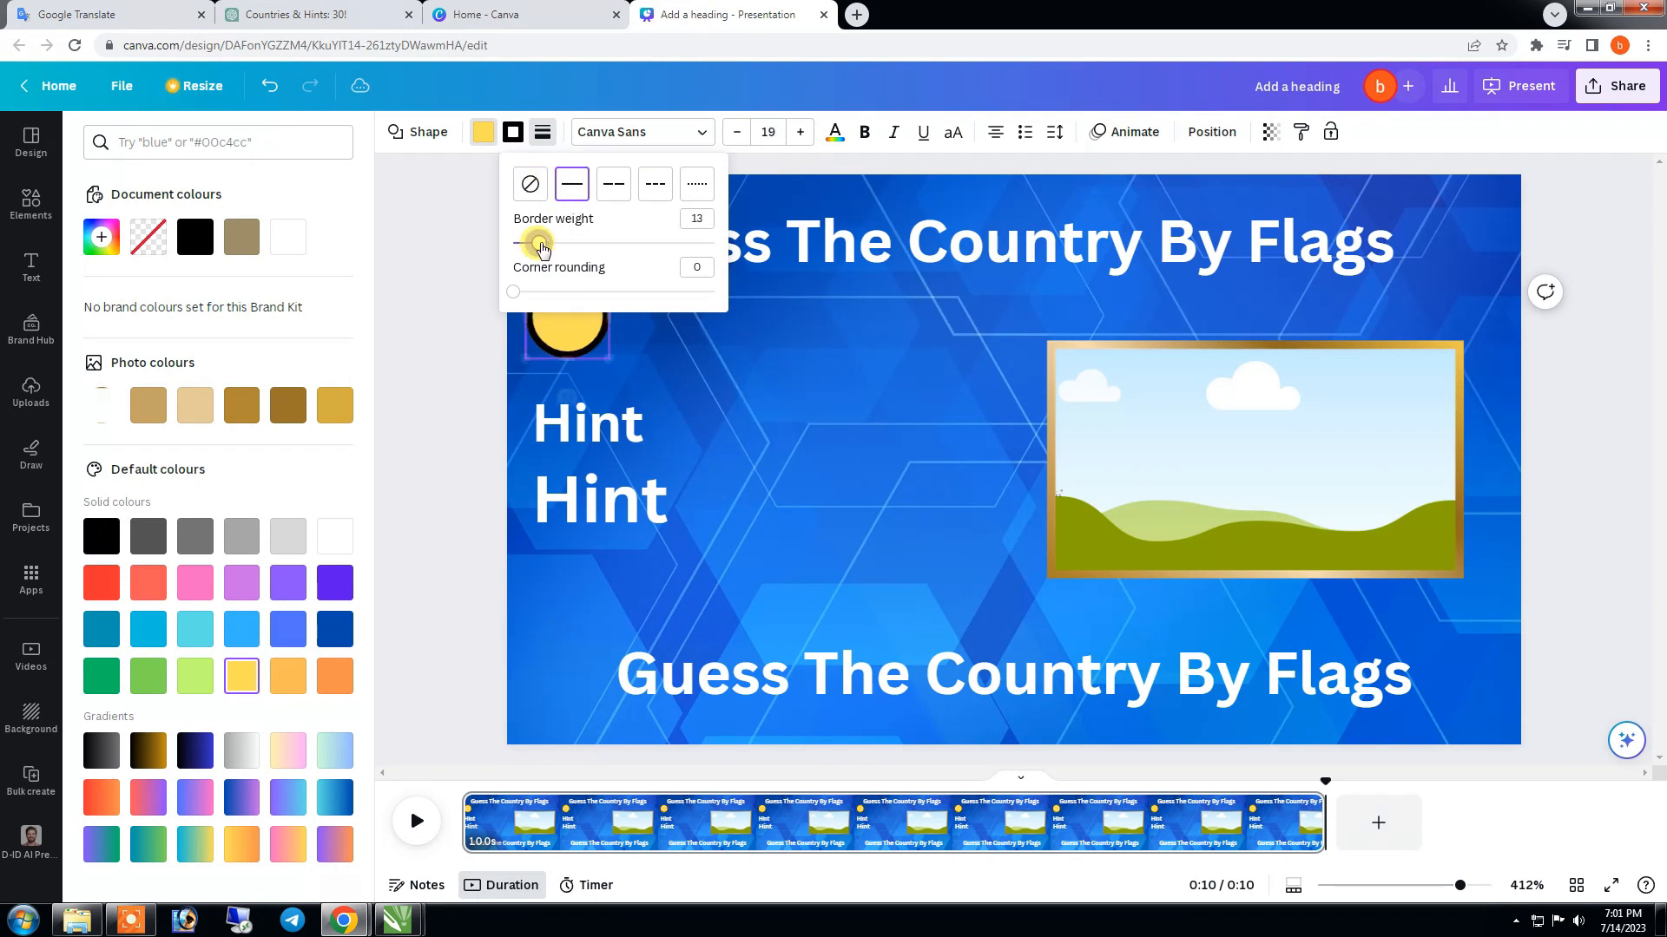
pyautogui.click(656, 361)
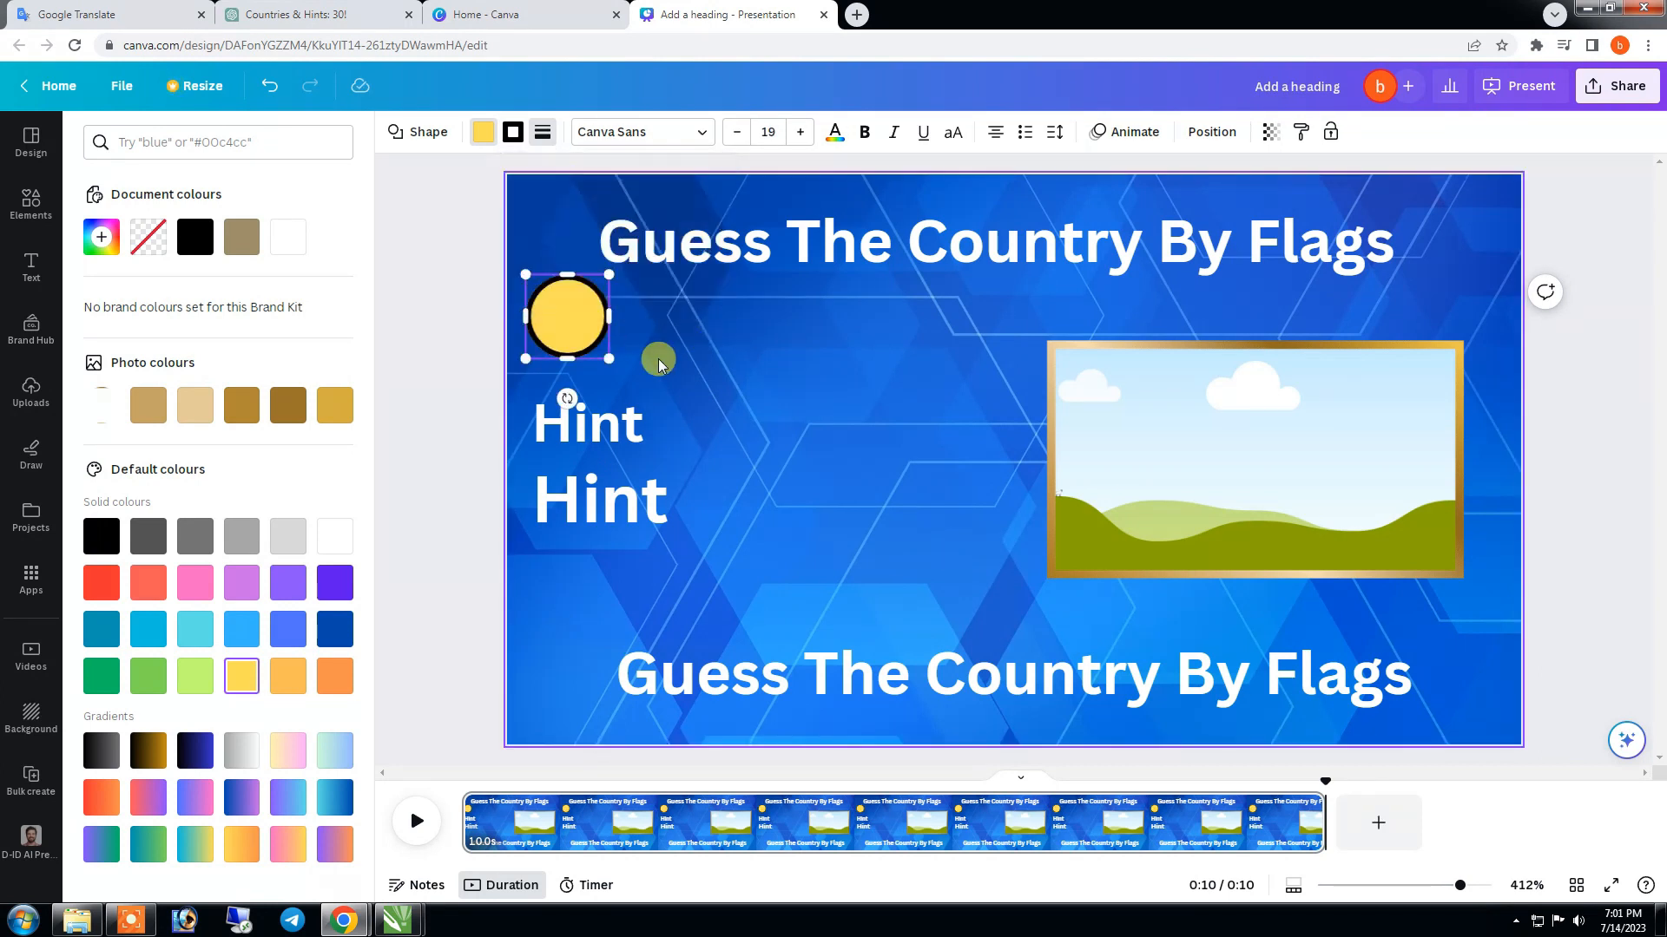
pyautogui.click(607, 347)
pyautogui.moveTo(610, 359); pyautogui.dragTo(624, 372)
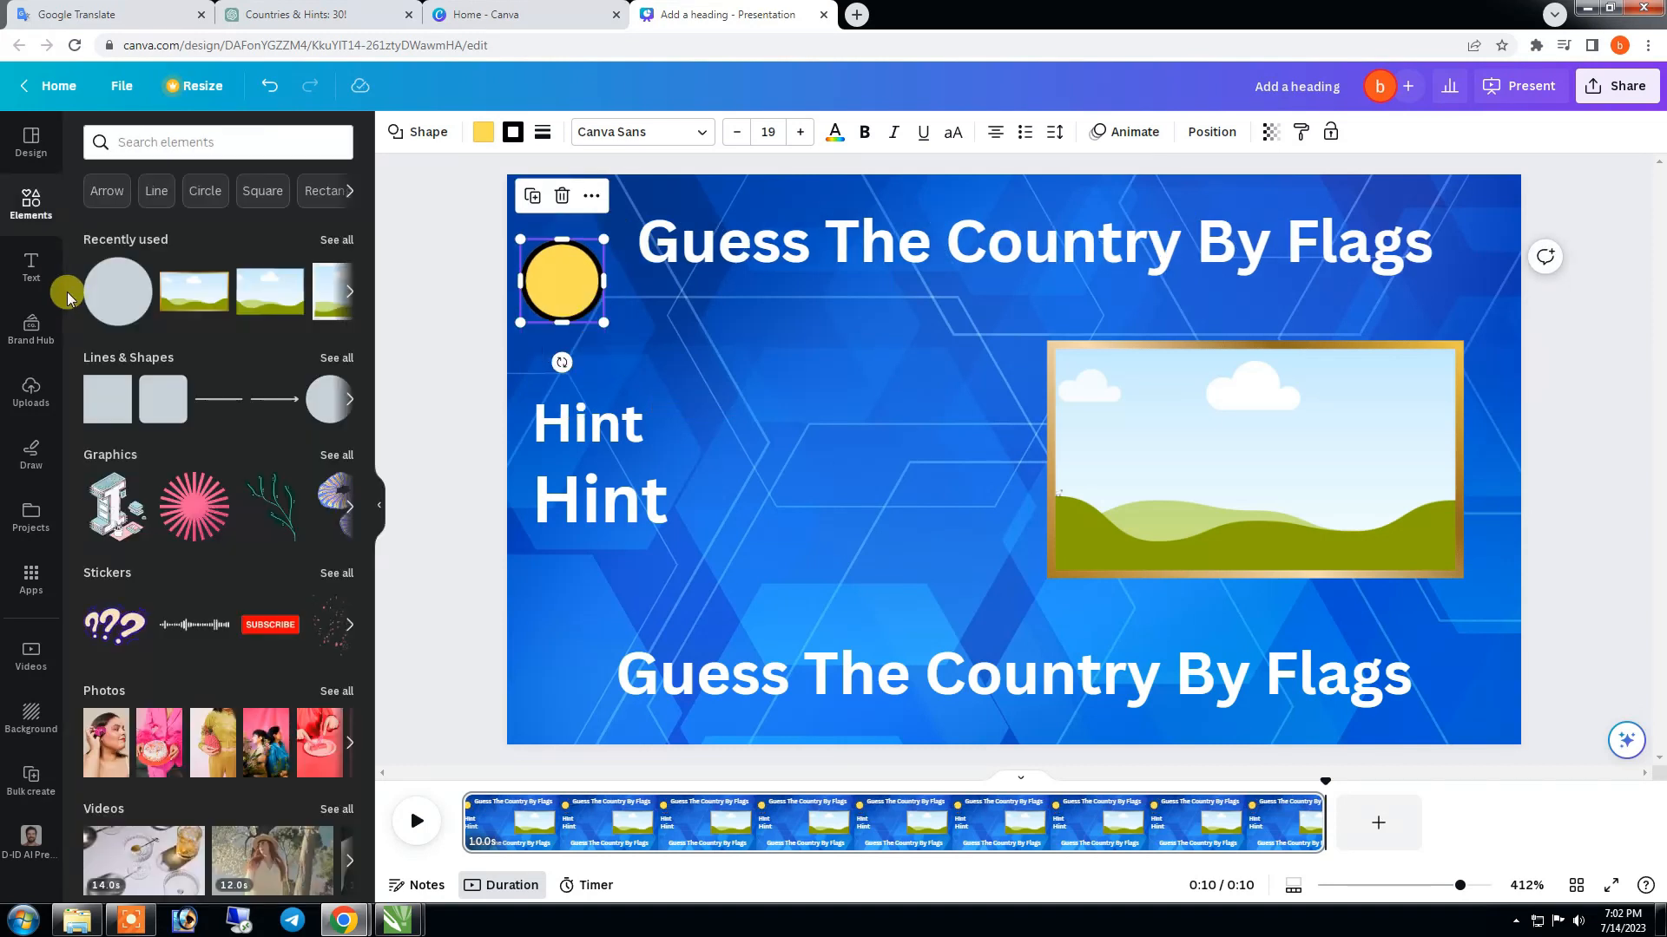
# - Add a heading reading "10", shrink it and center it on the circle
pyautogui.click(31, 265)
pyautogui.click(165, 358)
pyautogui.doubleClick(949, 456)
pyautogui.write('10')
pyautogui.moveTo(1053, 498); pyautogui.dragTo(1022, 480)
pyautogui.moveTo(1000, 453); pyautogui.dragTo(563, 283)
# - Fill the circle with black and give its border a custom bright yellow colour
pyautogui.click(483, 132)
pyautogui.click(196, 237)
pyautogui.click(513, 132)
pyautogui.click(241, 676)
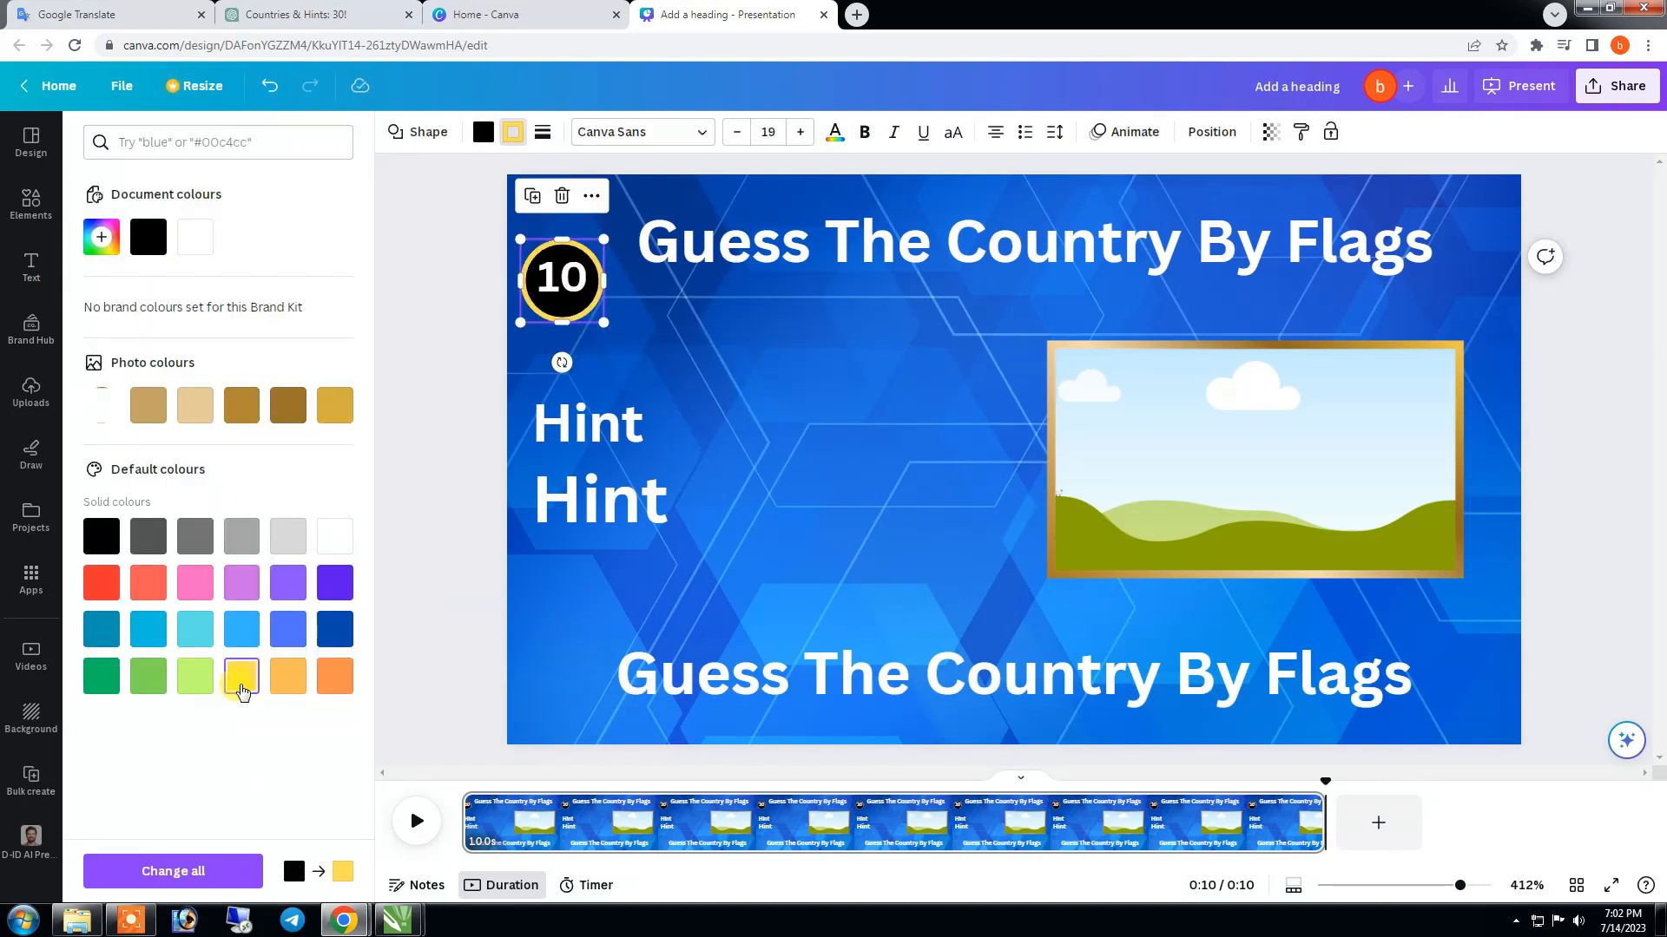
pyautogui.click(102, 237)
pyautogui.moveTo(254, 277); pyautogui.dragTo(341, 276)
pyautogui.moveTo(139, 385); pyautogui.dragTo(132, 384)
pyautogui.click(465, 425)
# - Colour the number 10 bright yellow to match the circle's border and line up the badge with the title
pyautogui.click(562, 280)
pyautogui.click(643, 132)
pyautogui.click(148, 237)
pyautogui.moveTo(594, 298); pyautogui.dragTo(665, 289)
pyautogui.click(1580, 422)
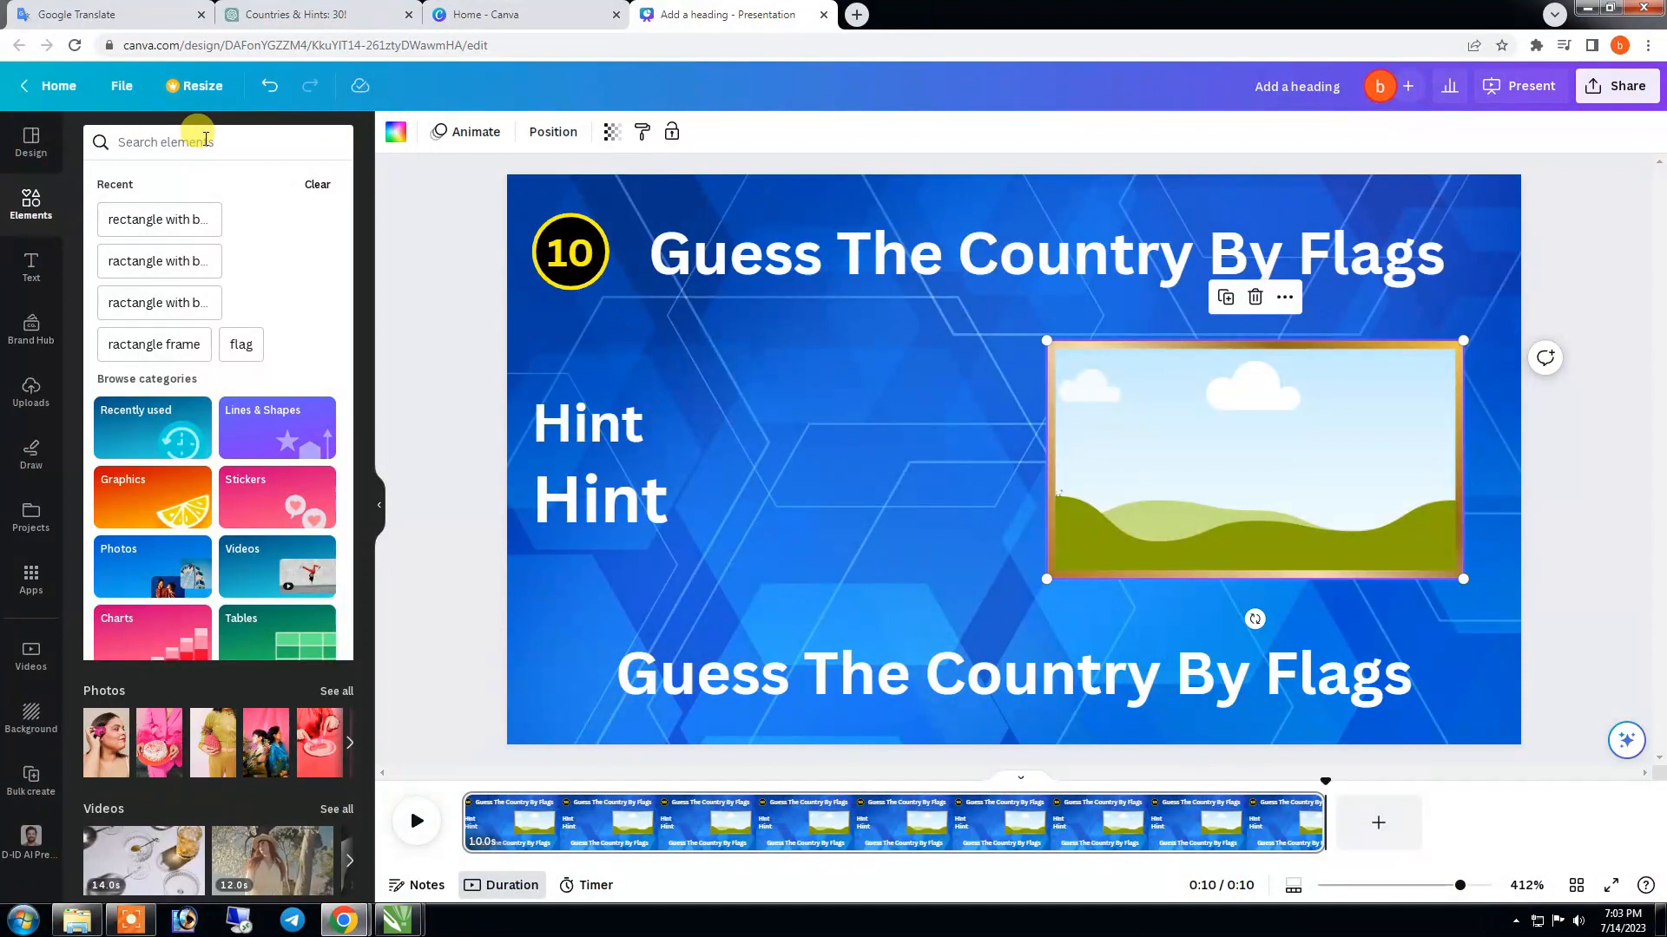
# - Search the photo elements for "indian flag" and fill the golden frame with the flat Indian flag image
pyautogui.write('flag')
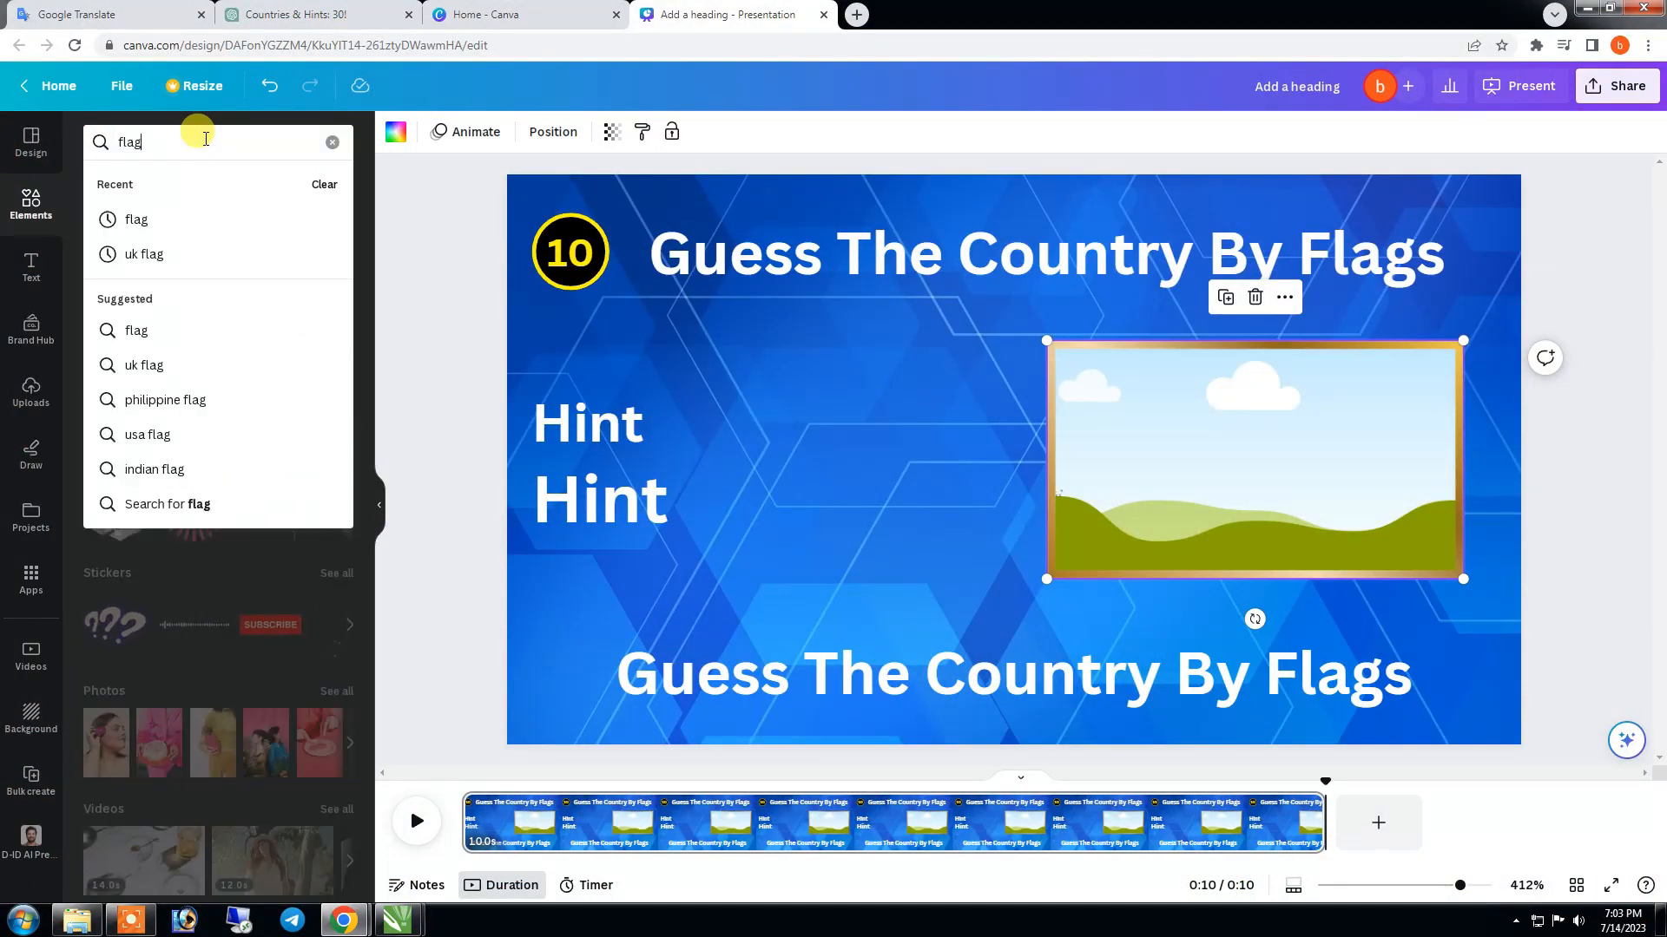
pyautogui.click(190, 211)
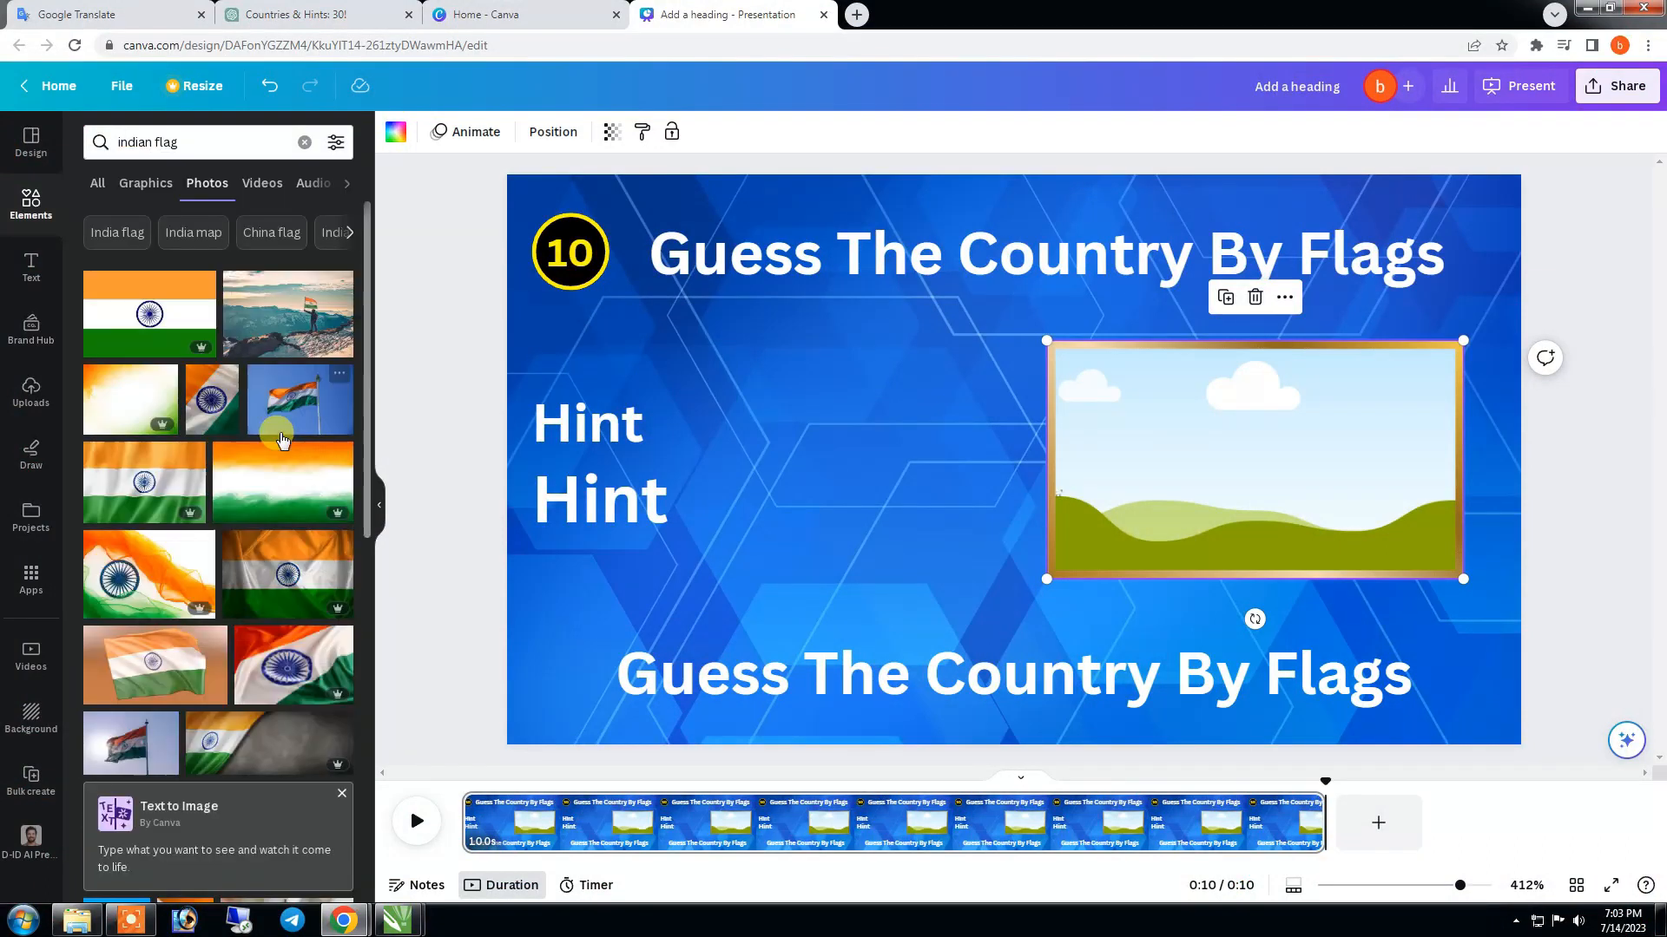
pyautogui.moveTo(156, 317); pyautogui.dragTo(1191, 492)
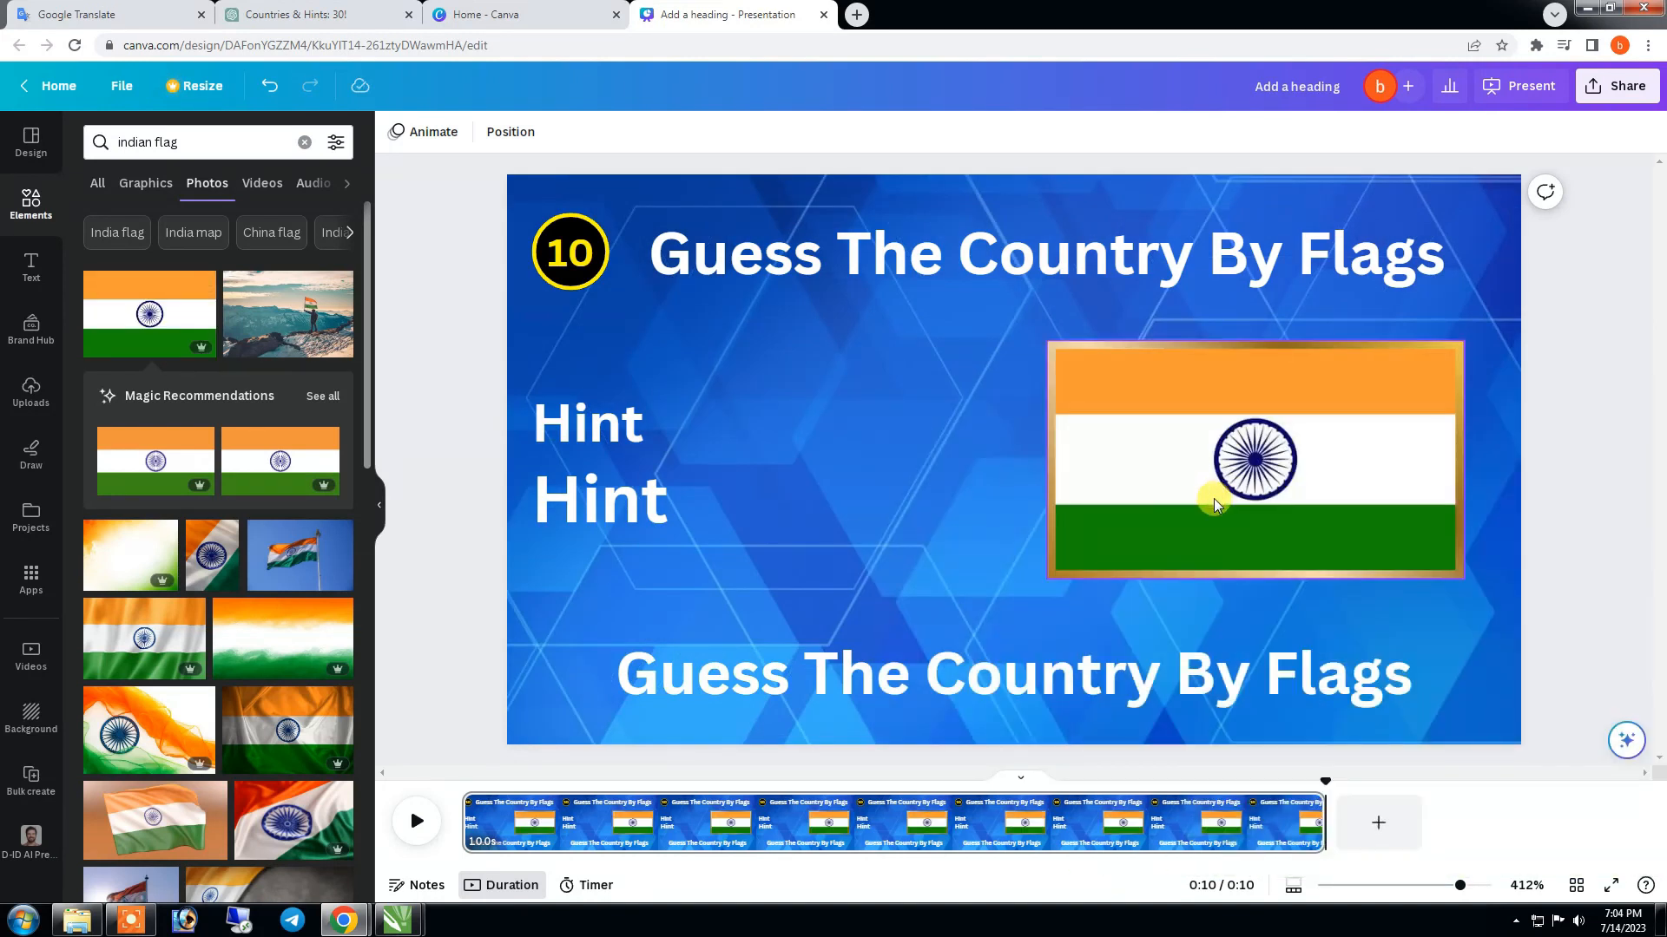
# - Copy the India hint "Samosa" from the ChatGPT table and paste it over the lower Hint text in Canva
pyautogui.click(614, 508)
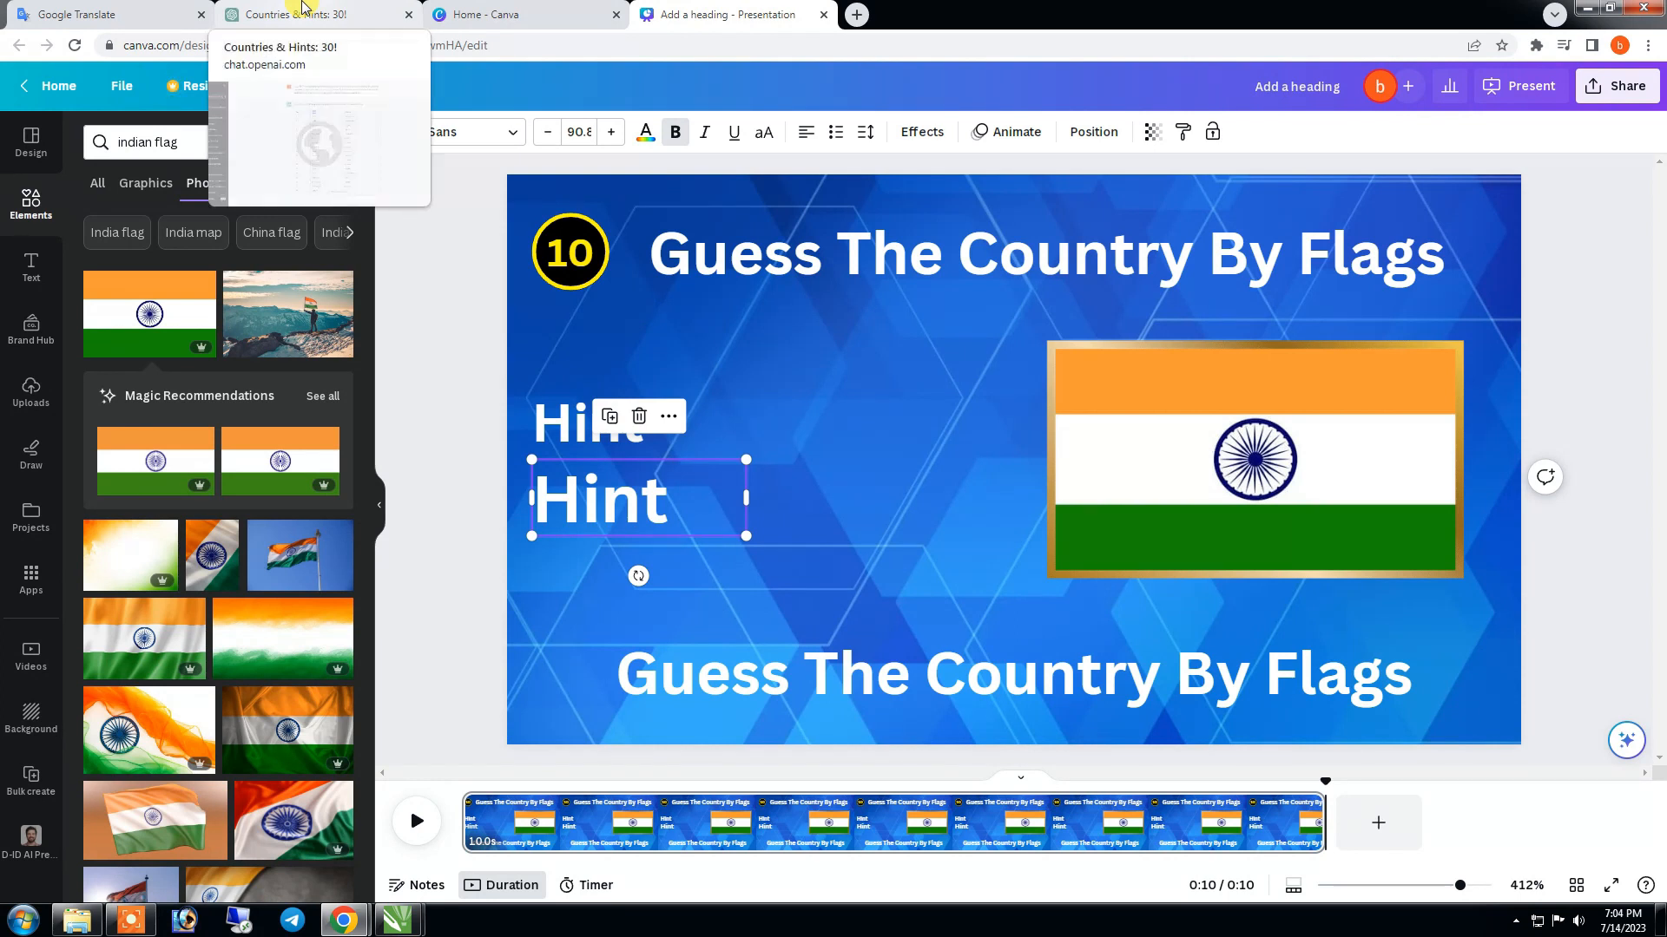
pyautogui.click(304, 7)
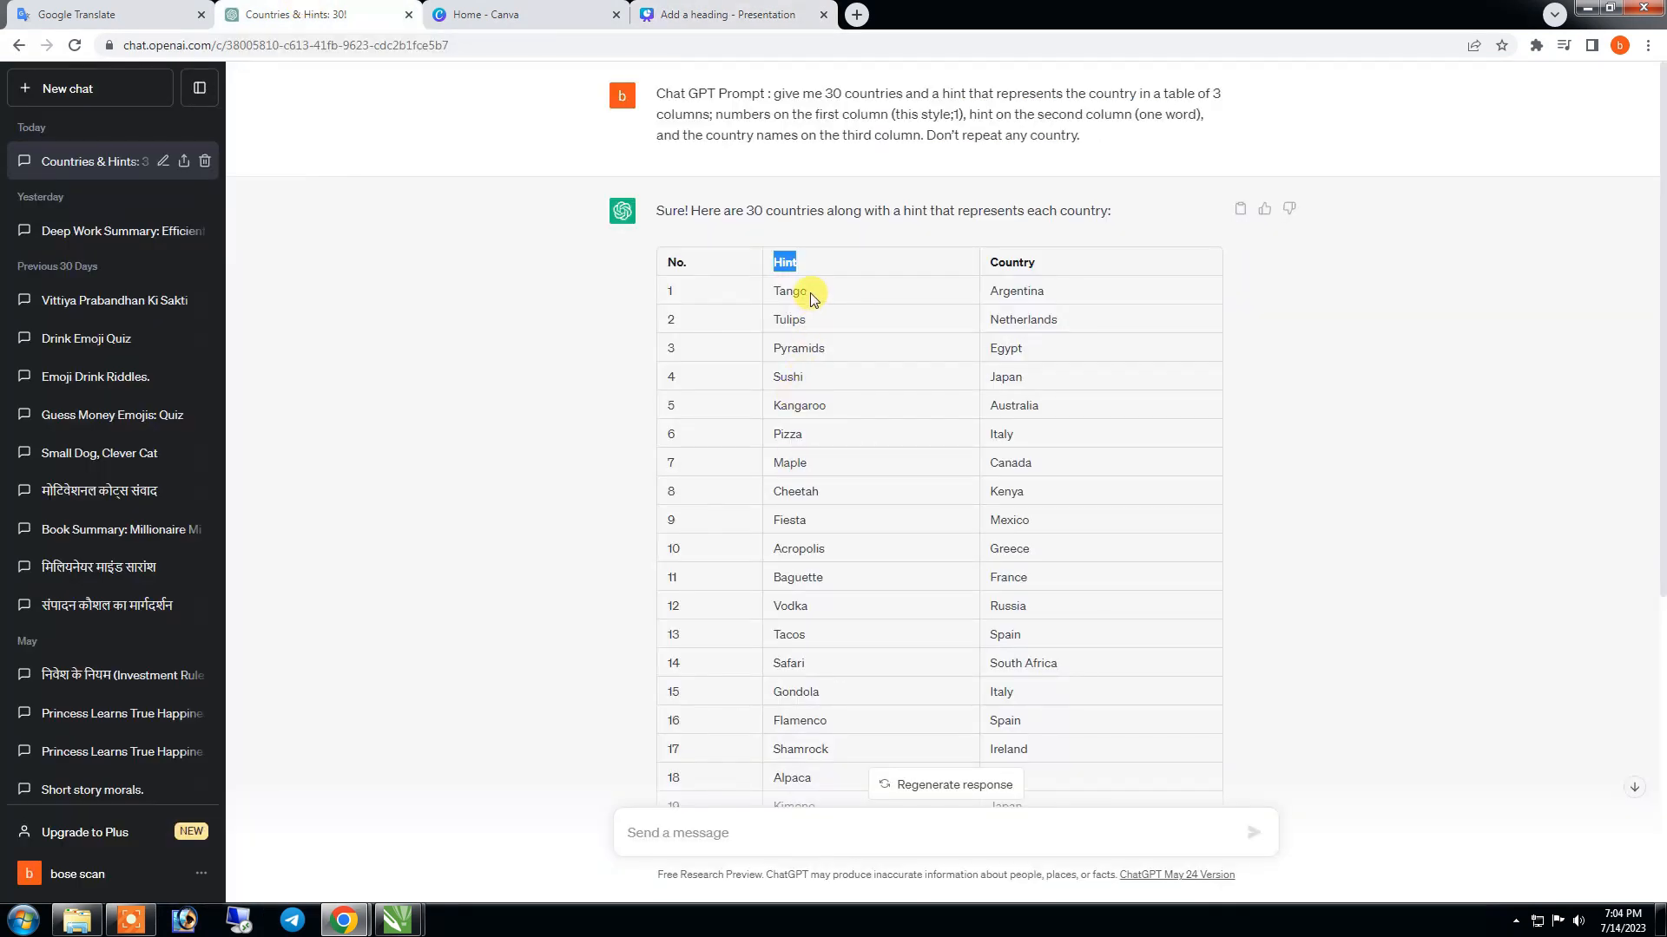
pyautogui.scroll(-5, 840, 555)
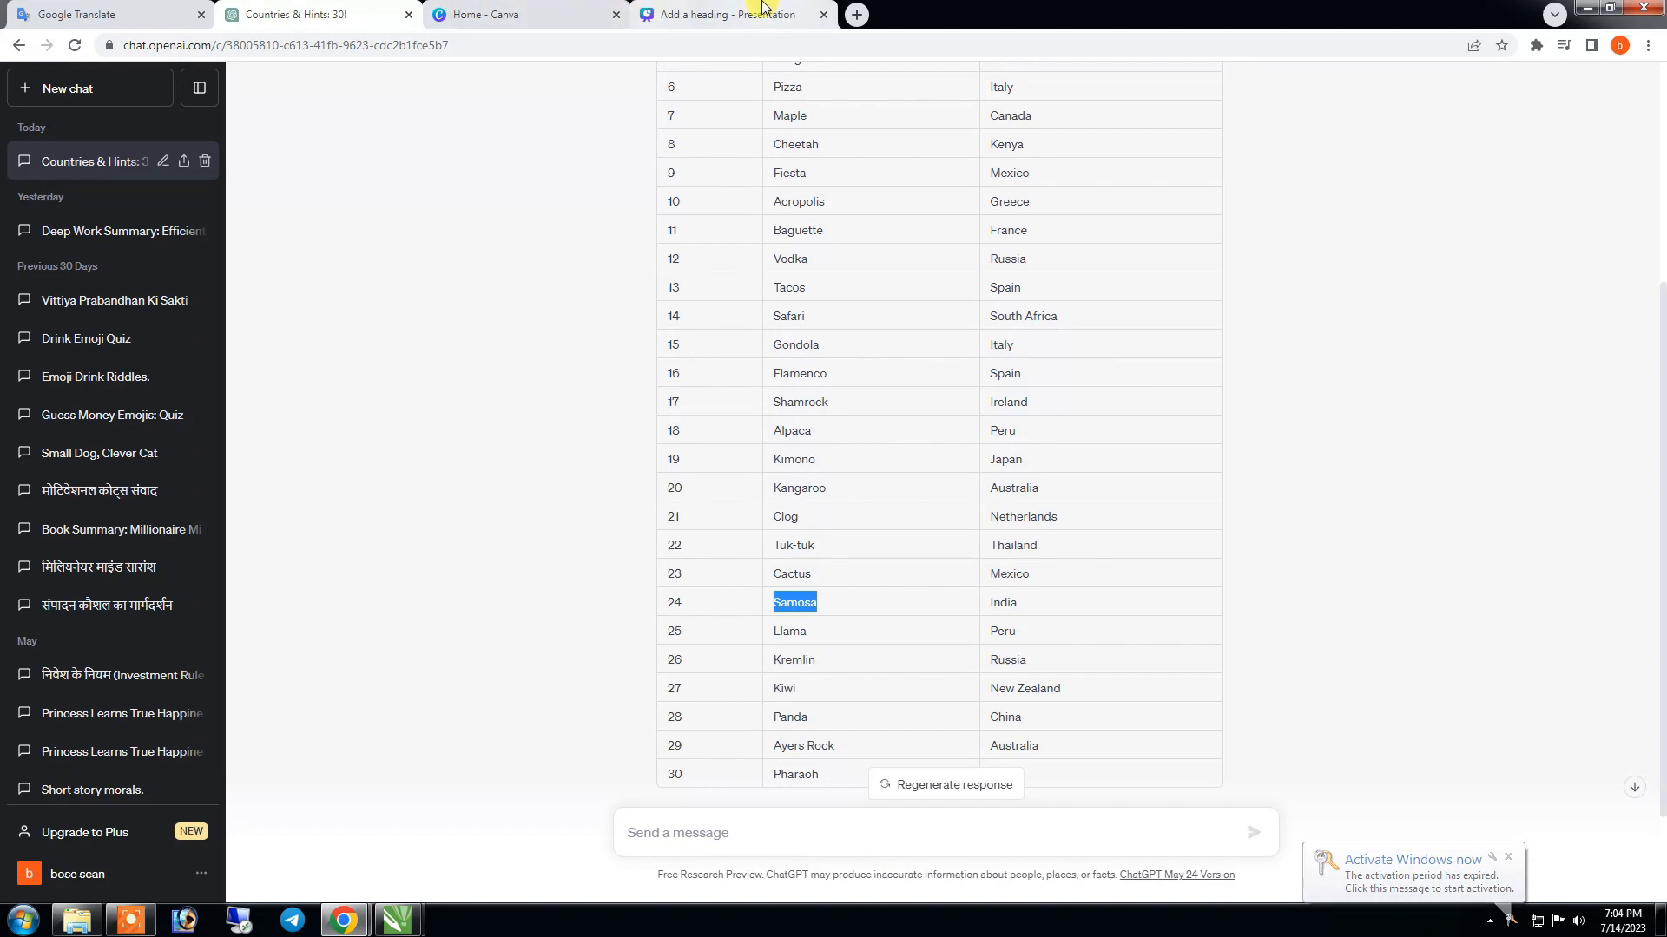
pyautogui.click(728, 15)
pyautogui.doubleClick(643, 503)
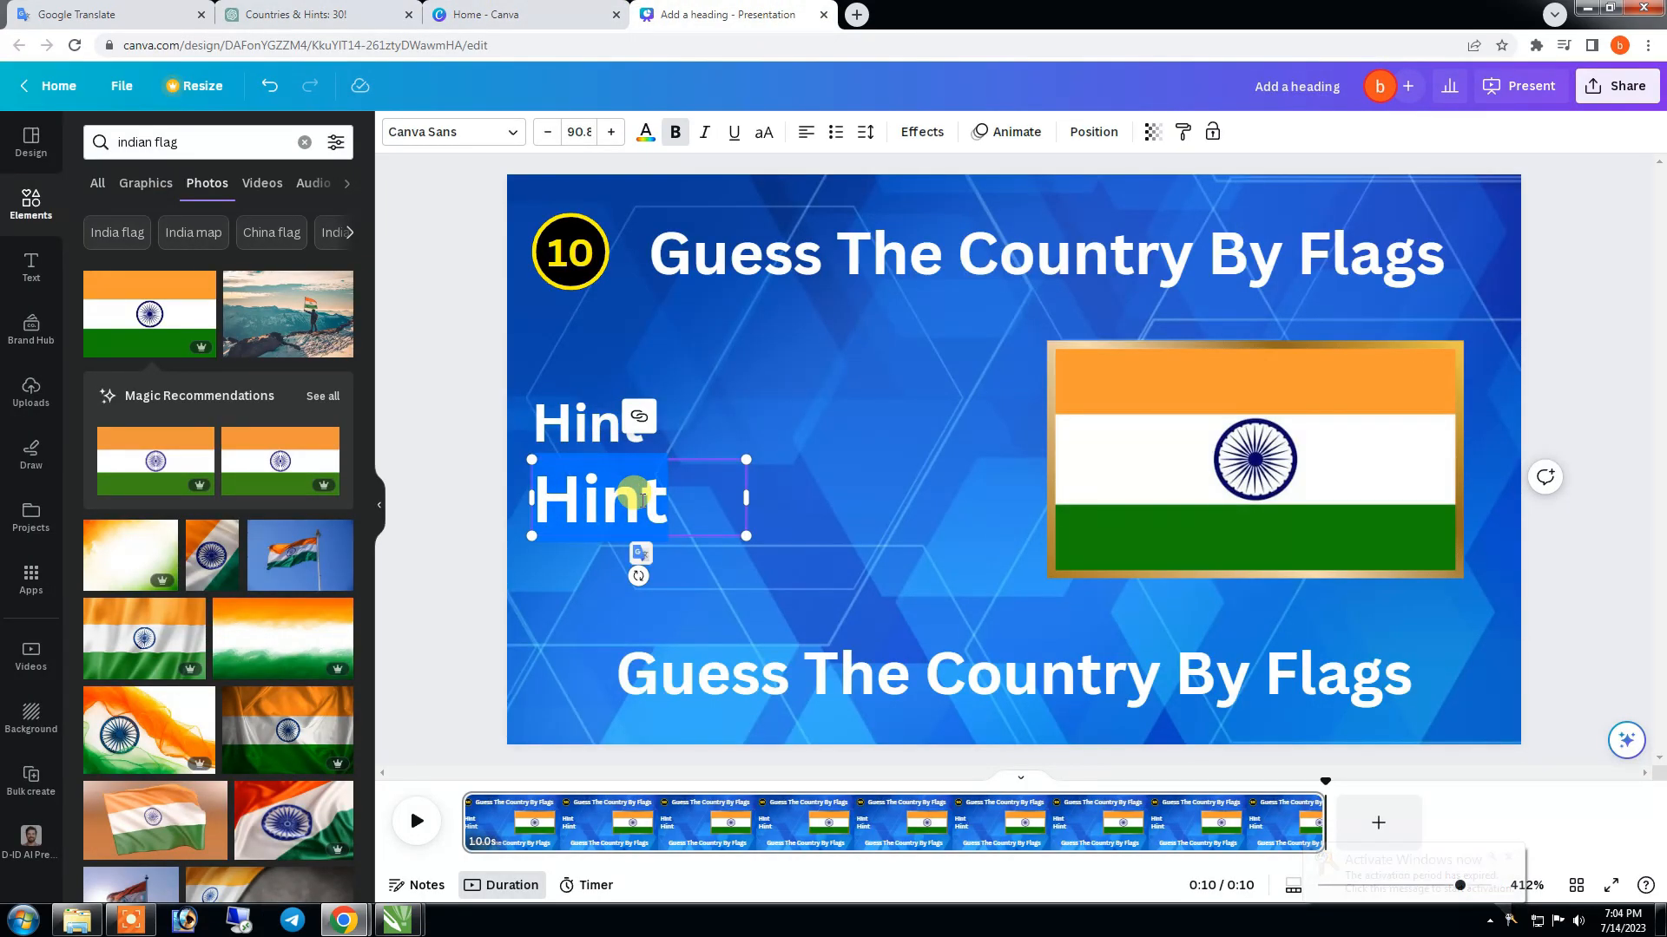
pyautogui.write('Samosa')
# - Enlarge the Hint and Samosa texts, bringing Samosa to font size 110, and colour Samosa with the document's bright yellow
pyautogui.moveTo(747, 540); pyautogui.dragTo(781, 542)
pyautogui.click(620, 433)
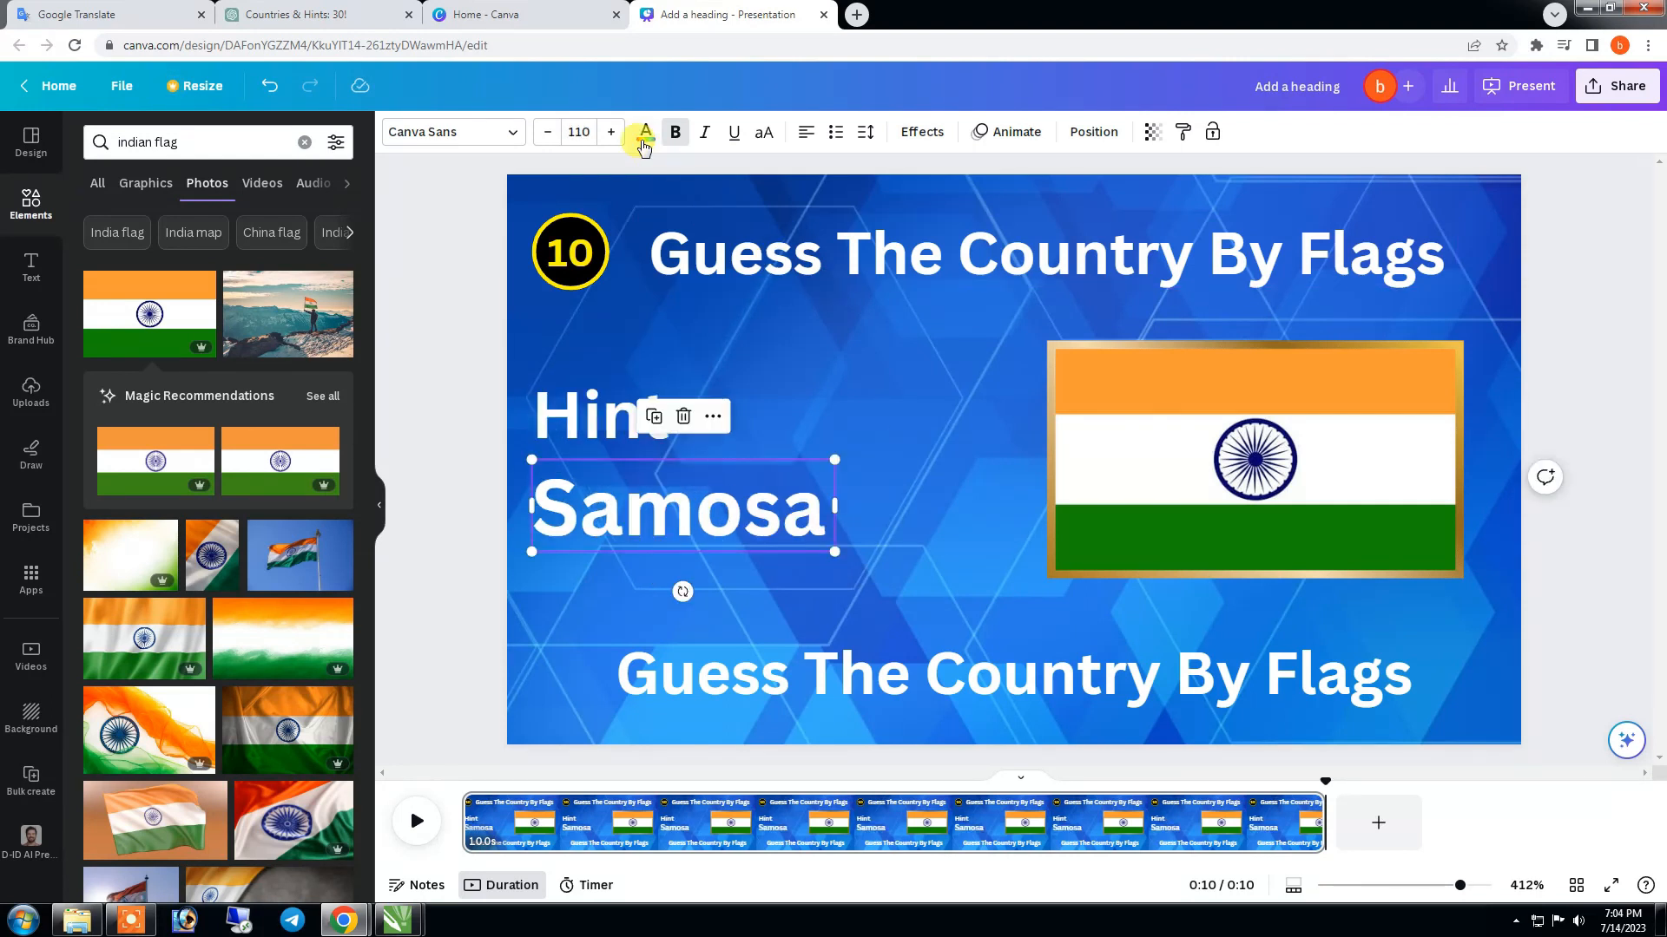
pyautogui.click(644, 139)
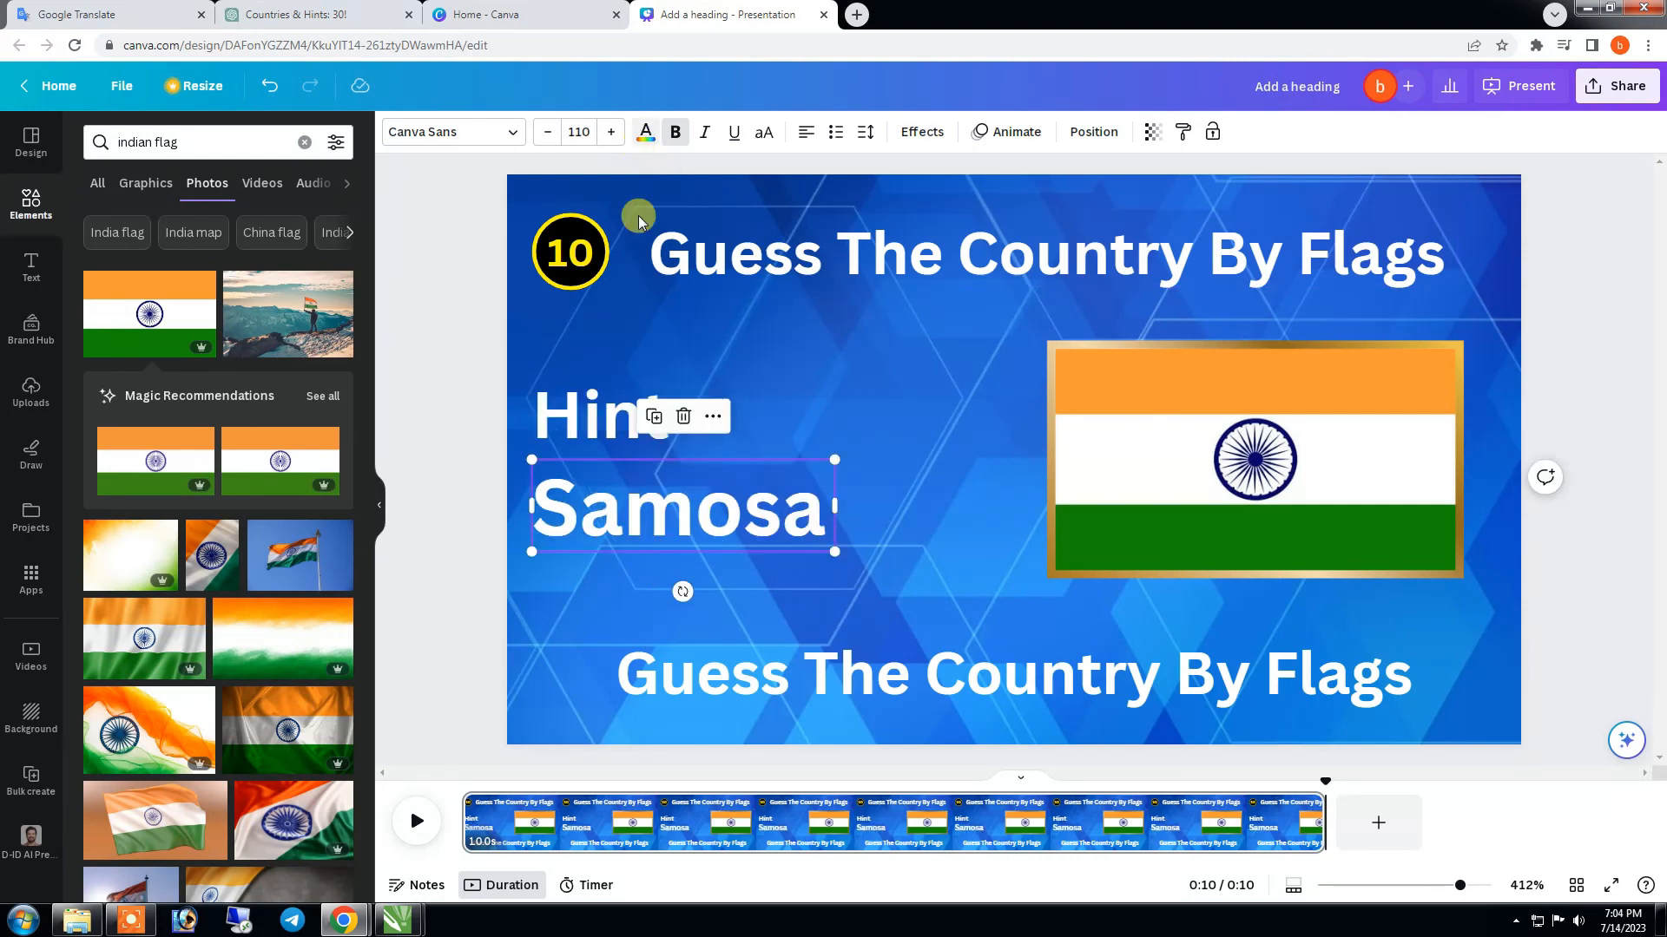
pyautogui.click(190, 250)
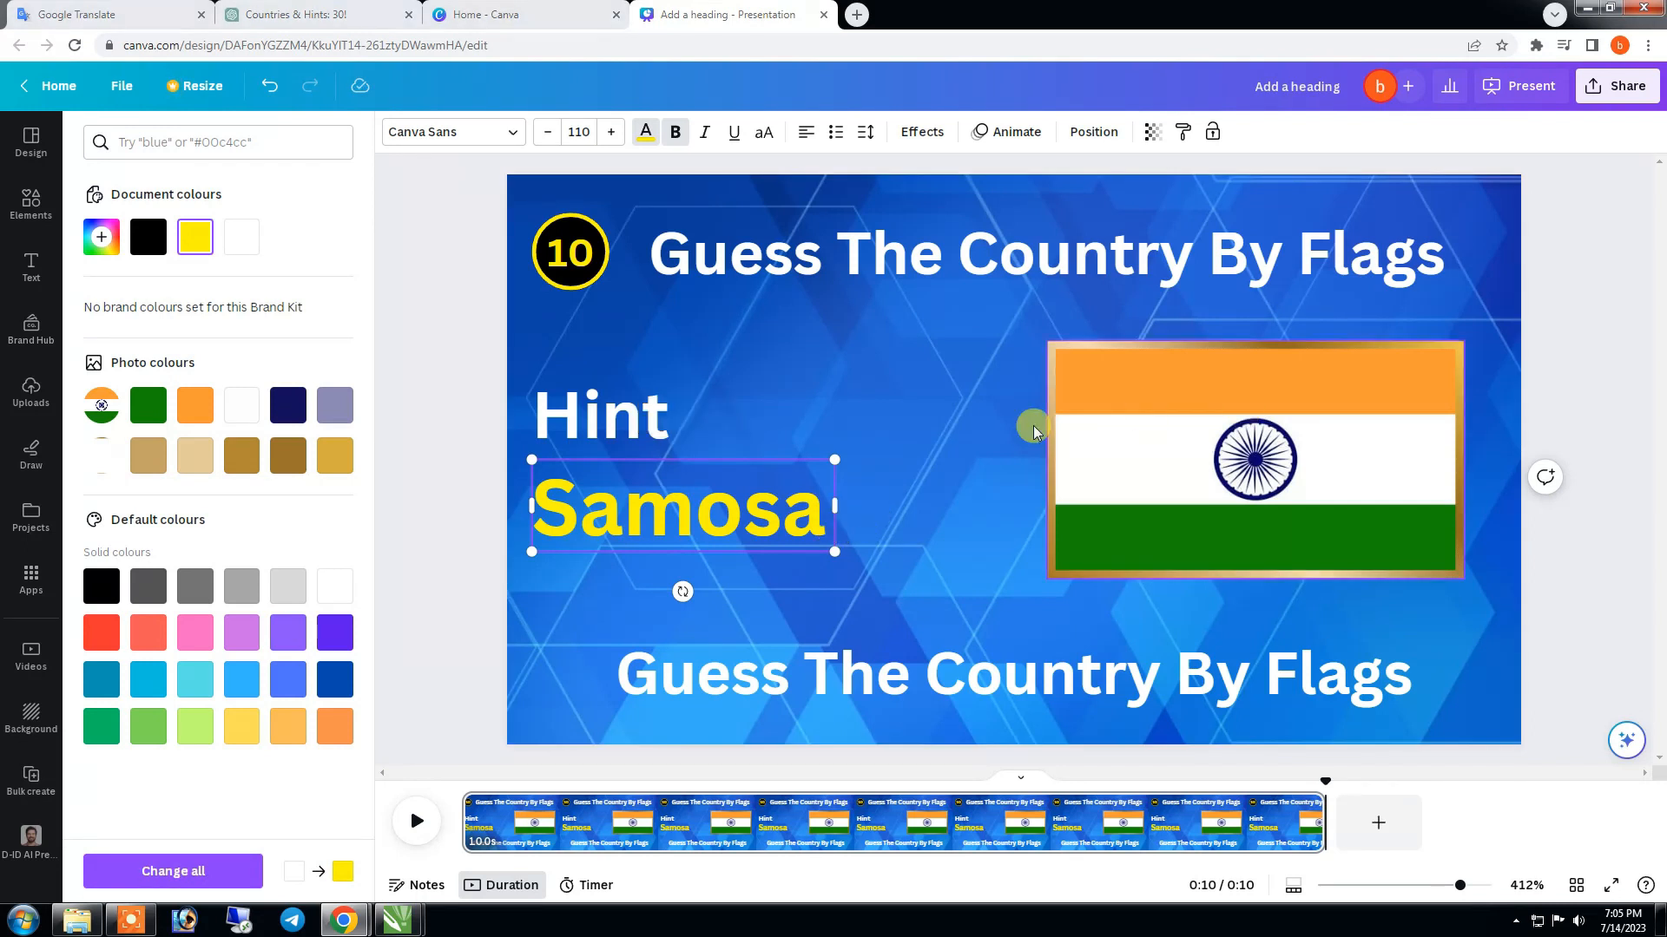
# - Give the Hint text a black Shadow effect with an offset of about 66
pyautogui.click(642, 421)
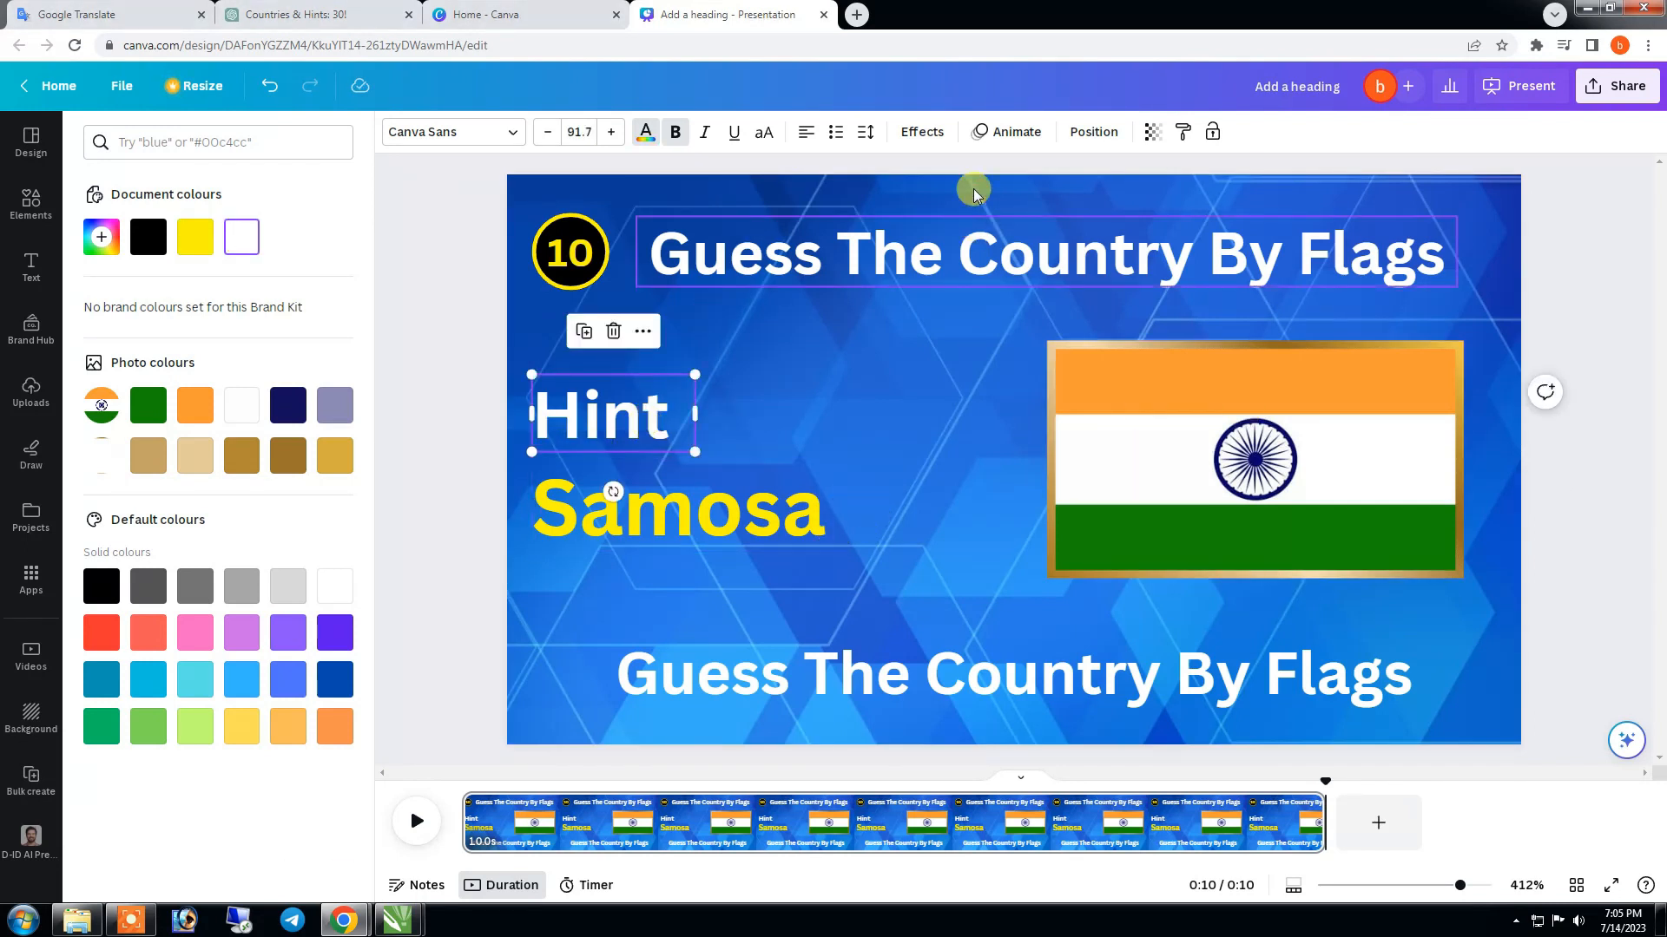
pyautogui.click(921, 131)
pyautogui.click(213, 252)
pyautogui.moveTo(211, 347); pyautogui.dragTo(177, 354)
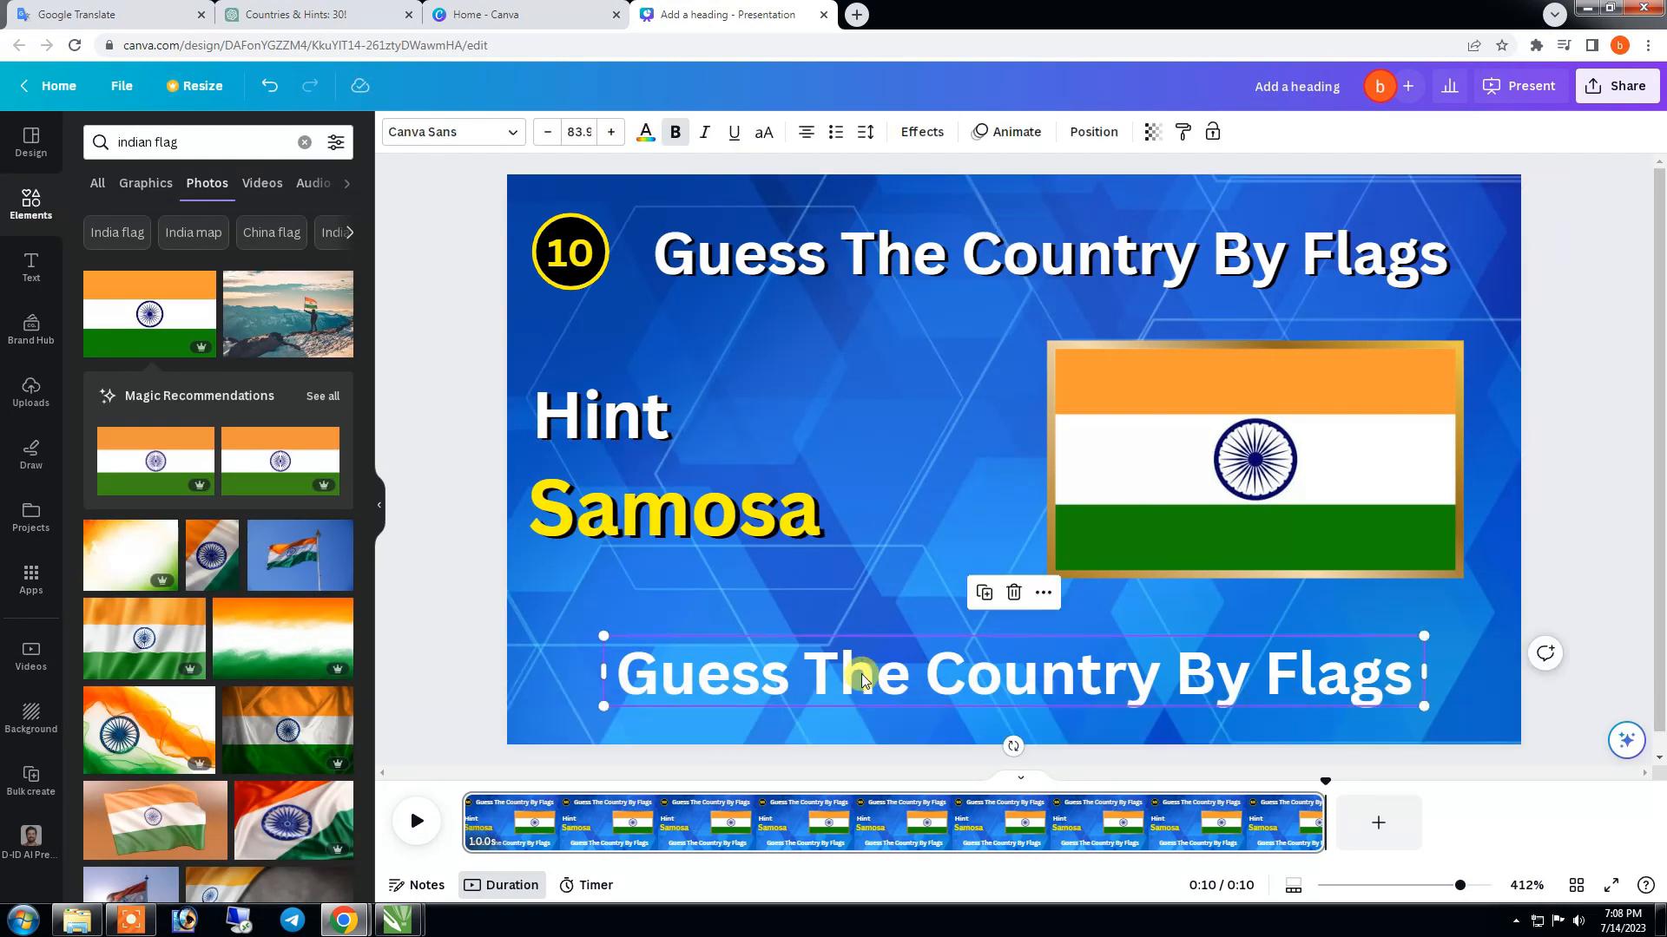
# - Carry the same black shadow style over to the title and the lower "Guess The Country By Flags" heading
pyautogui.click(1015, 258)
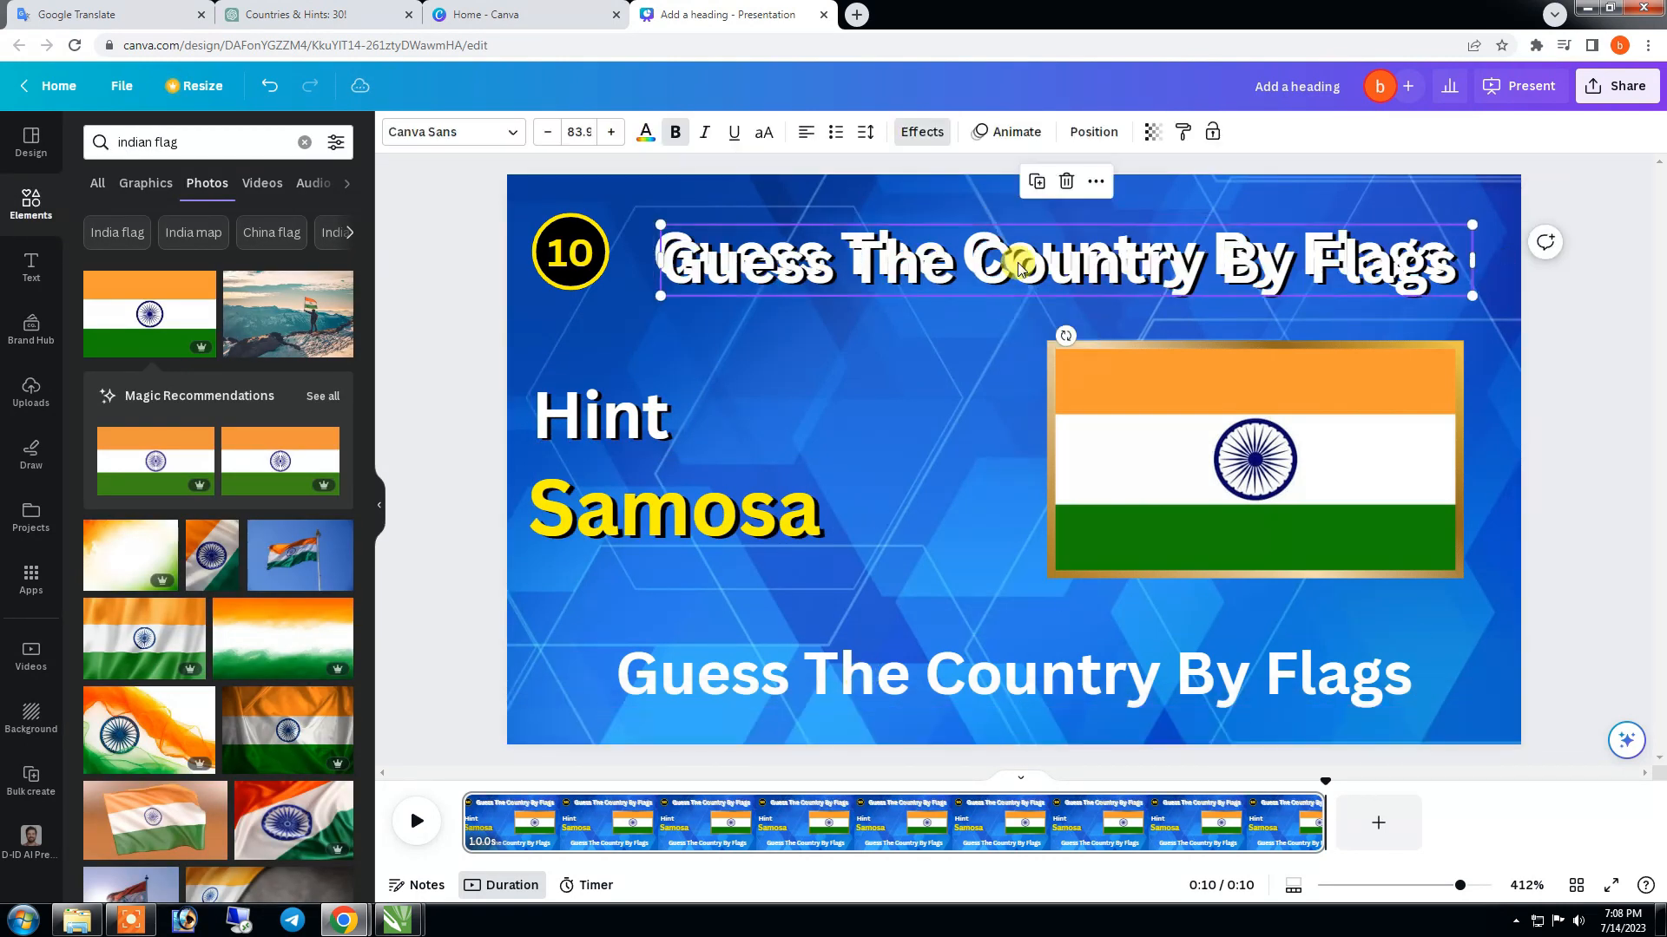
pyautogui.click(979, 657)
pyautogui.click(1432, 241)
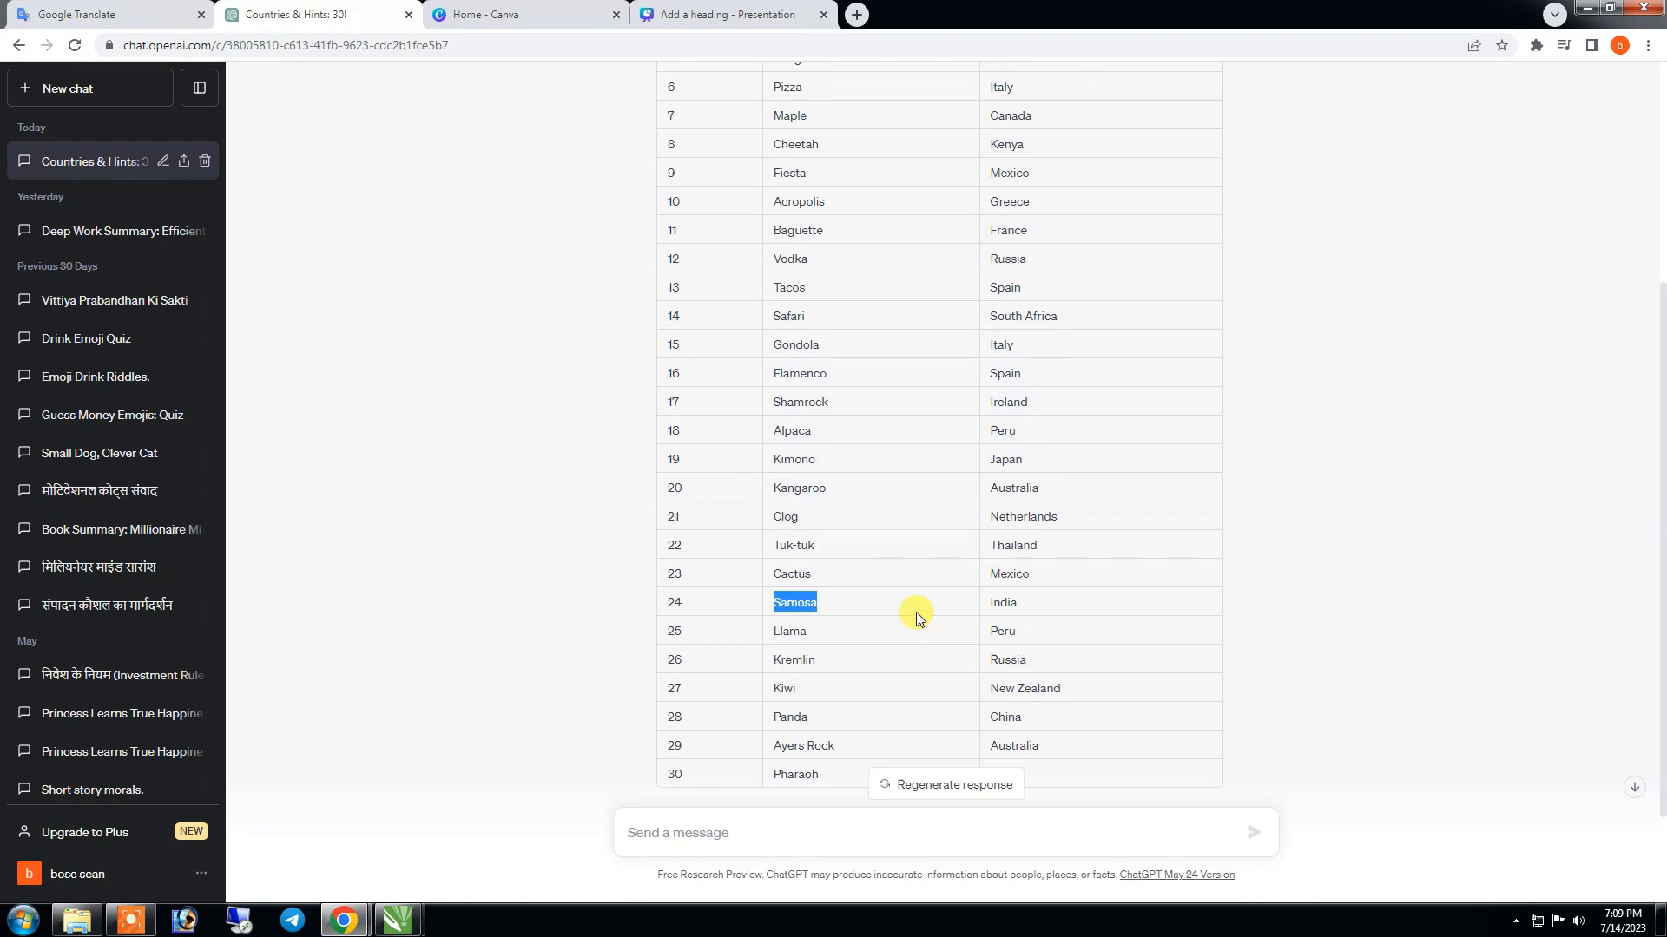
# - Copy the country name "India" from the ChatGPT table and paste it over the lower heading in Canva
pyautogui.rightClick(1011, 602)
pyautogui.click(1041, 616)
pyautogui.click(683, 11)
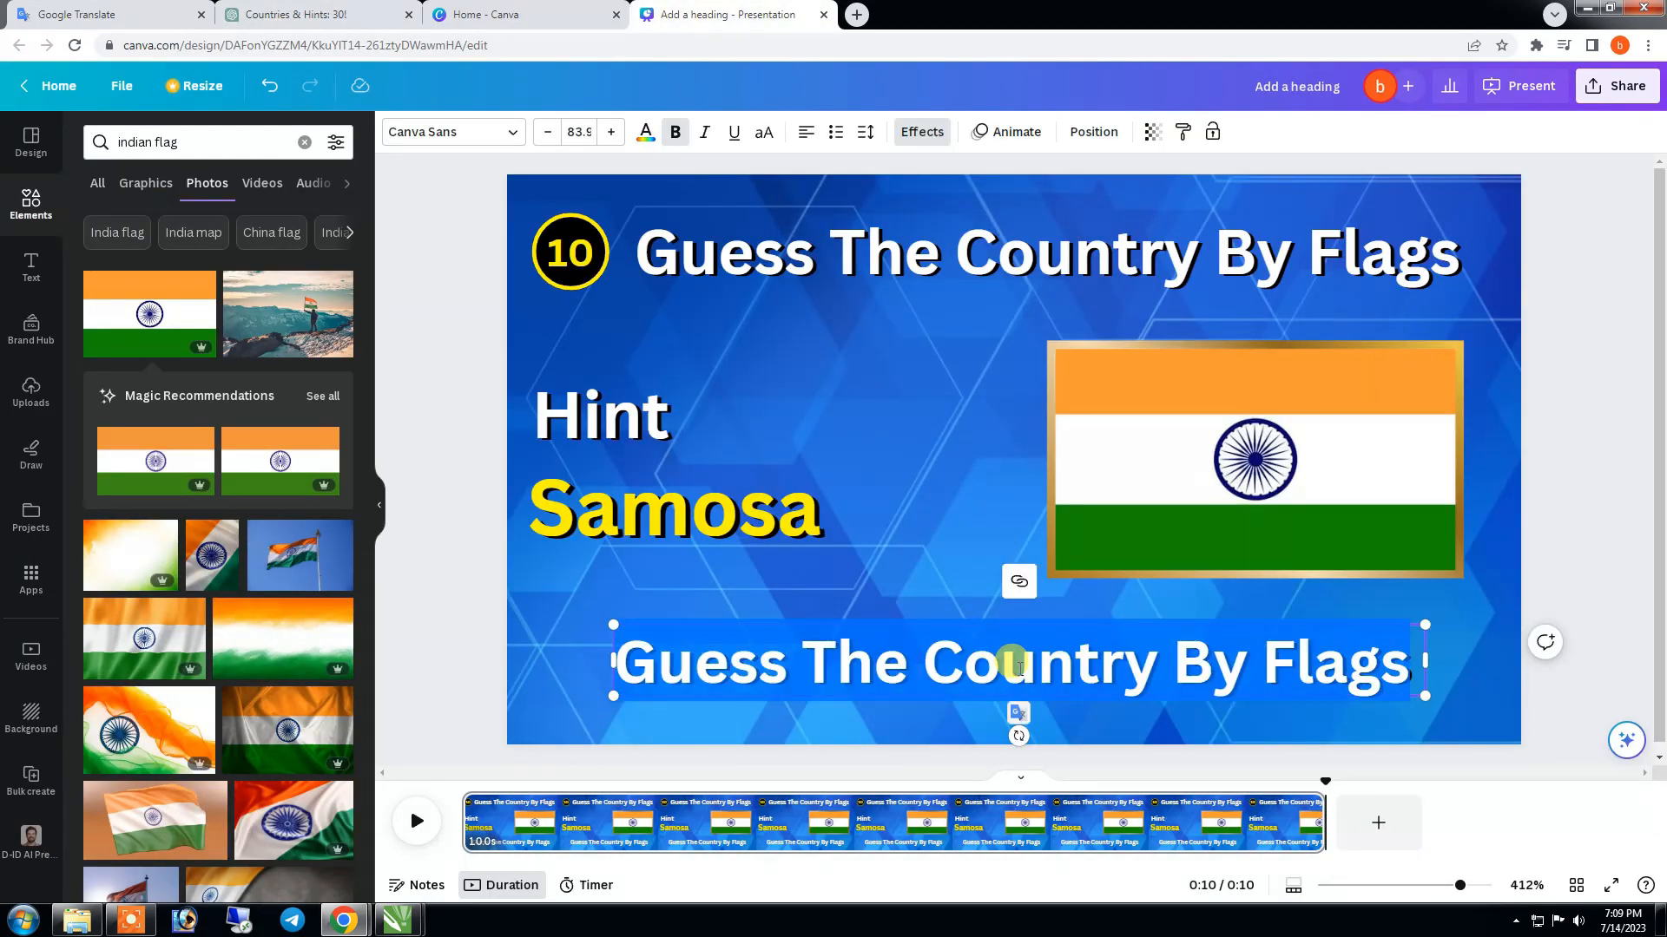
pyautogui.hotkey('ctrl', 'v')
# - Colour the India text bright yellow, apply the Background effect in red and reduce the background's corner rounding
pyautogui.click(645, 133)
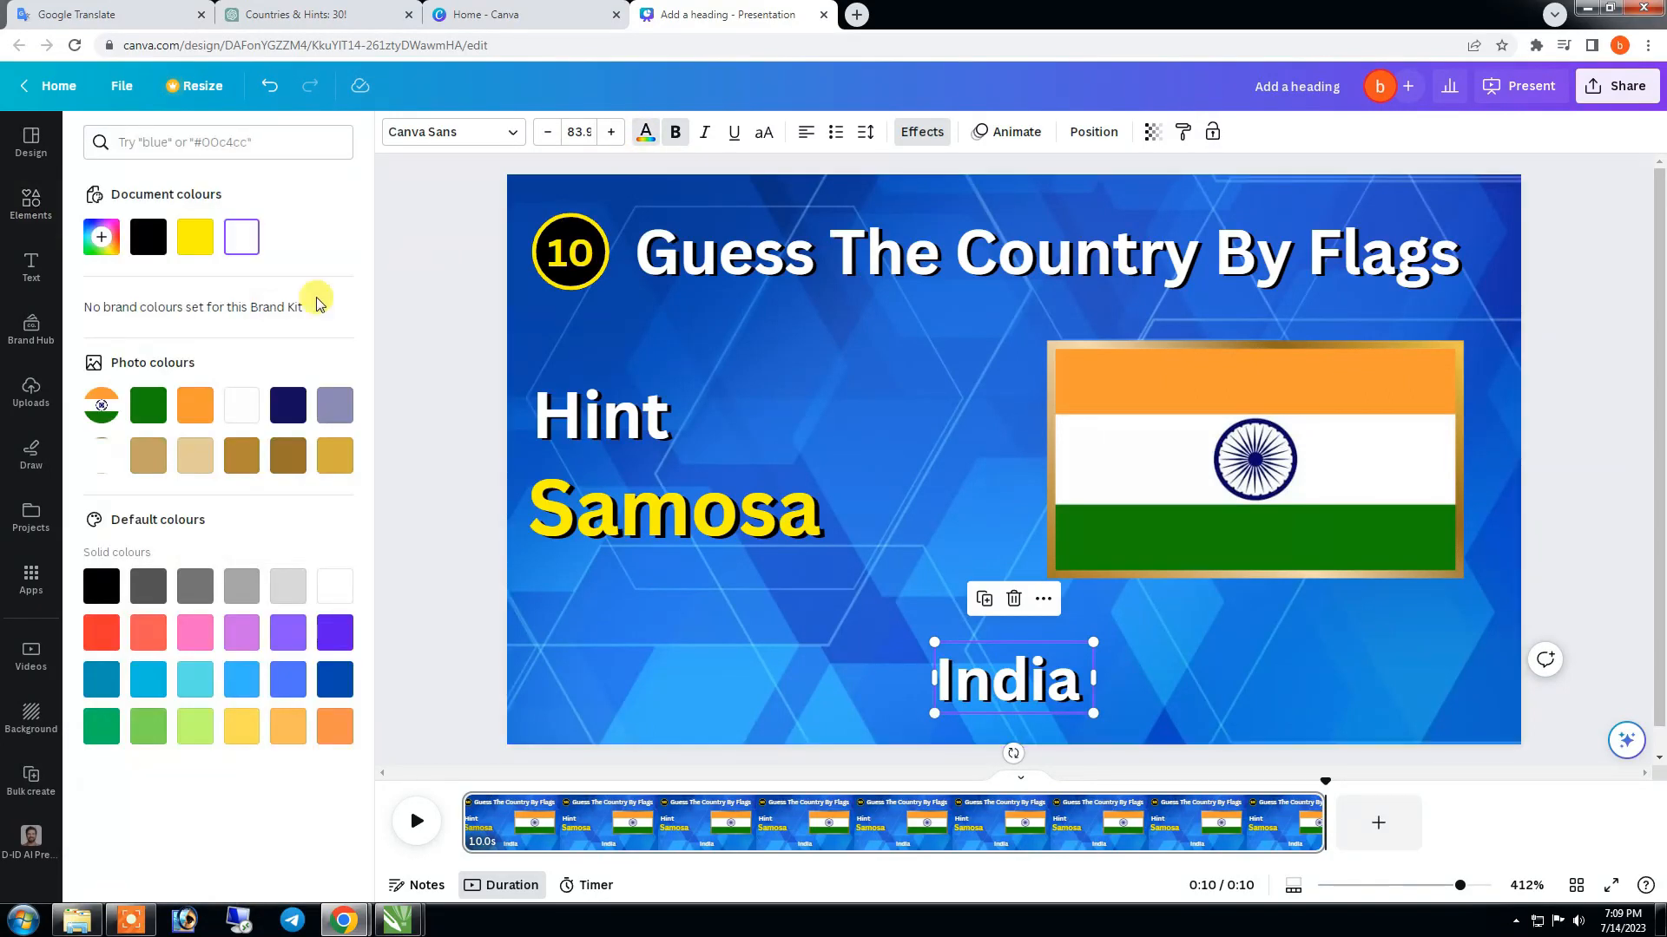
pyautogui.click(191, 241)
pyautogui.click(922, 131)
pyautogui.click(122, 681)
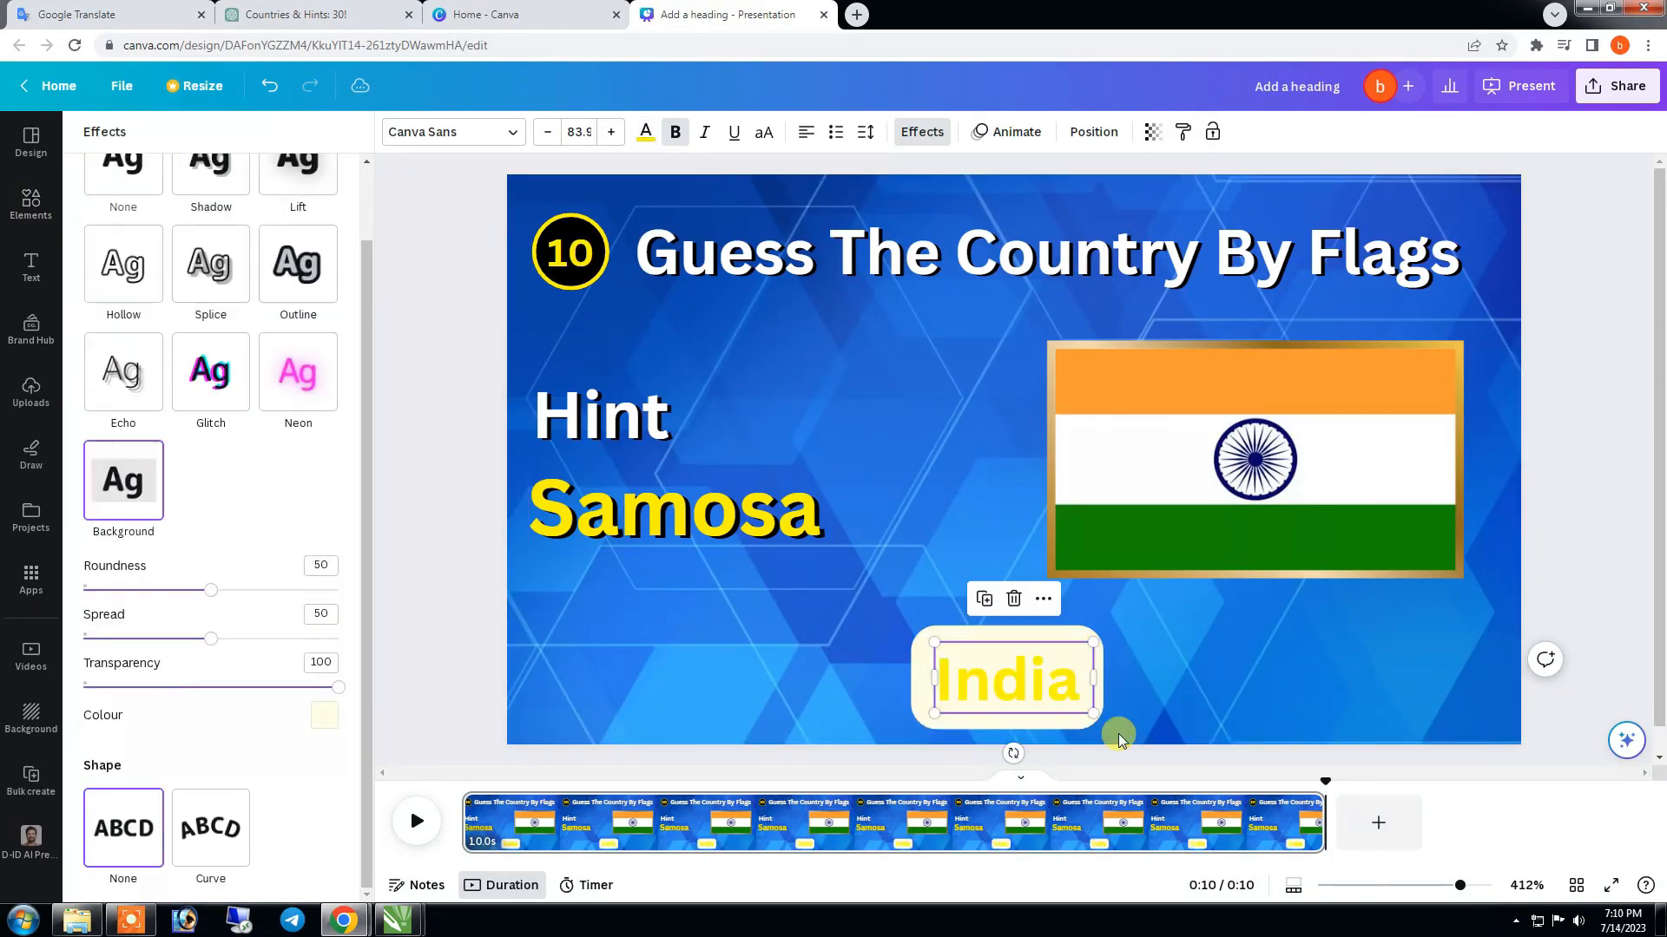
pyautogui.click(324, 715)
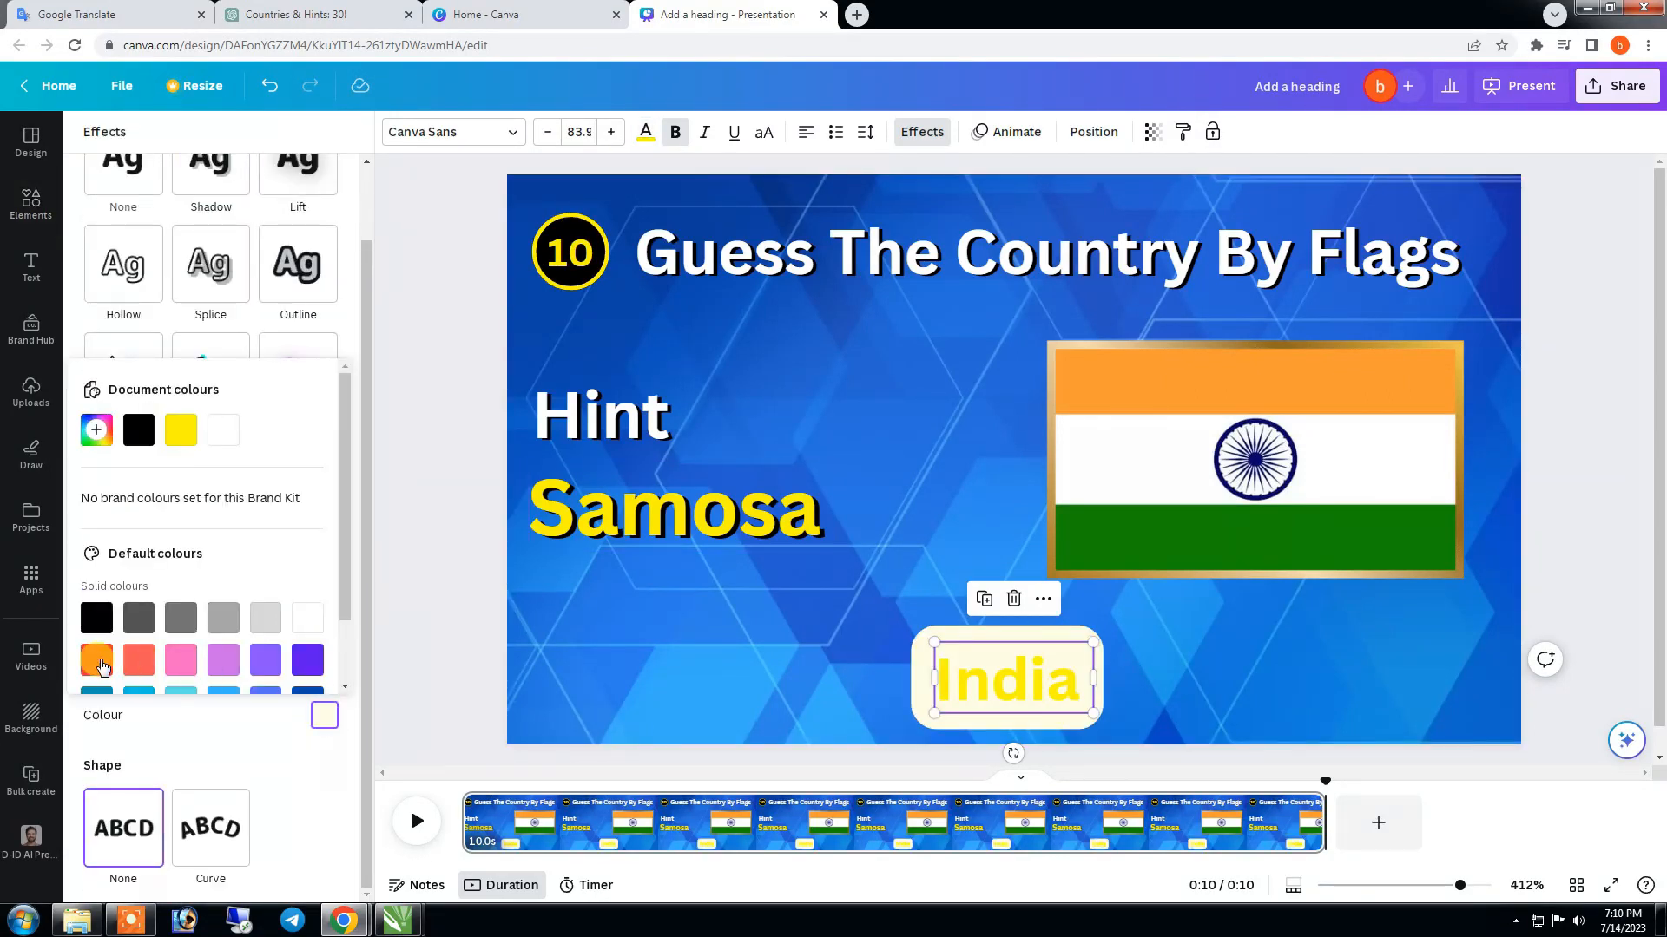
pyautogui.click(98, 662)
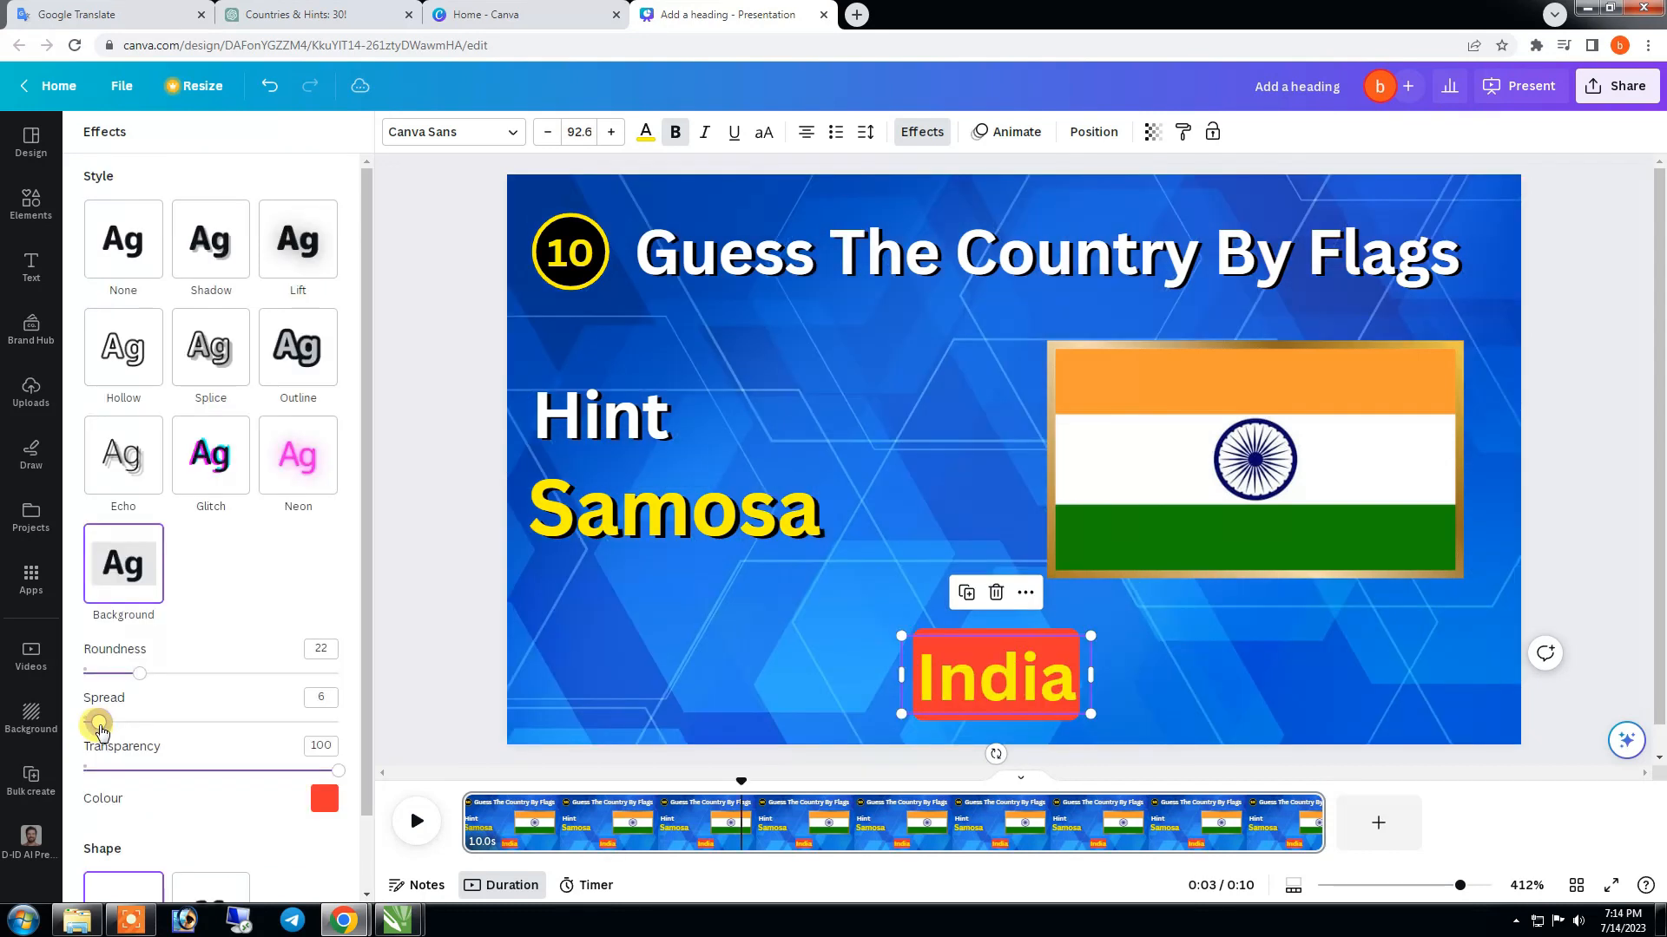
pyautogui.moveTo(104, 722); pyautogui.dragTo(156, 724)
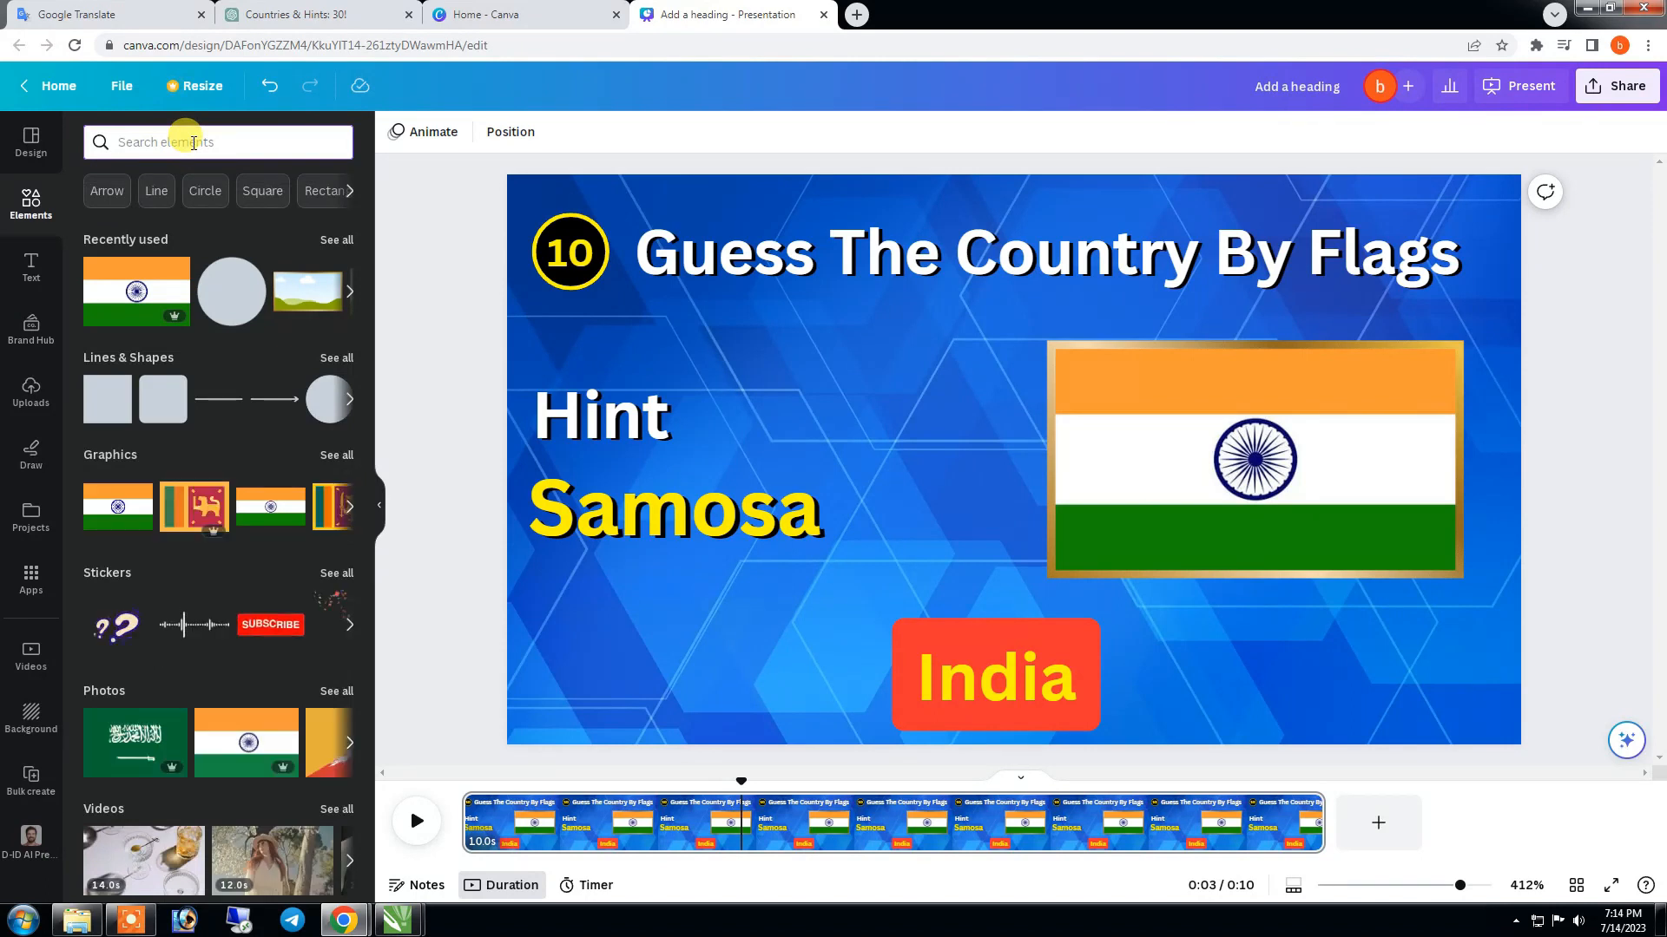
# - Search the video elements for "timer" and add the 7-second white countdown clip starting at 5
pyautogui.write('timer')
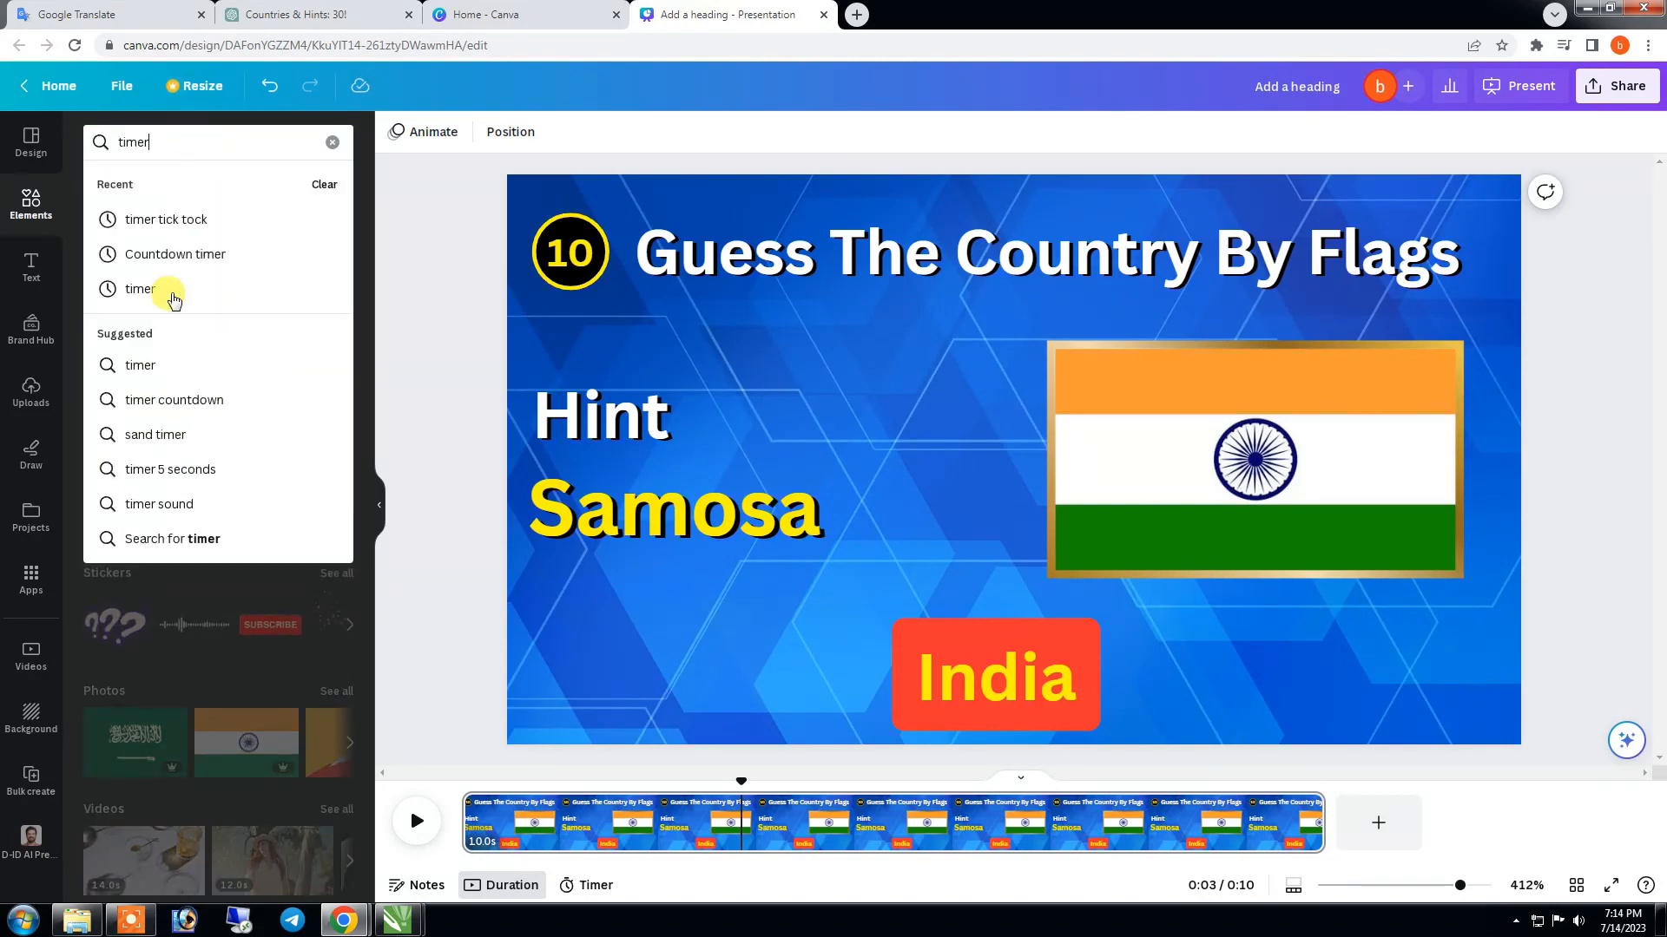
pyautogui.click(140, 365)
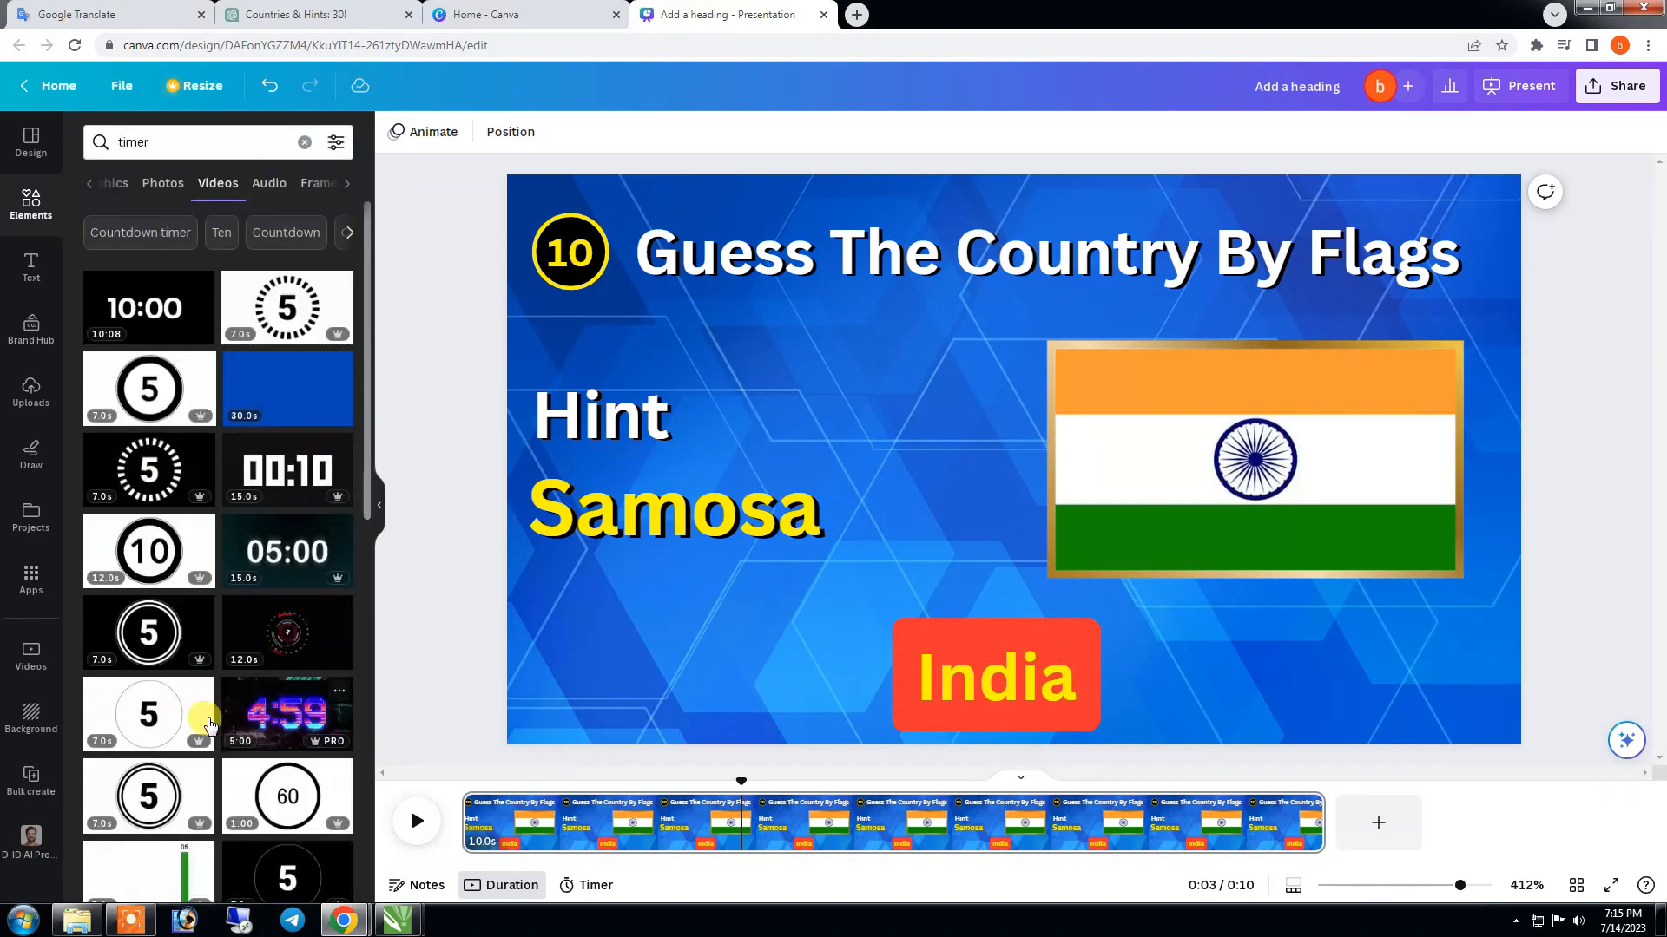
pyautogui.click(141, 383)
# - Shrink the countdown clip, position it below the Samosa text and open its editing options
pyautogui.moveTo(1415, 231); pyautogui.dragTo(796, 612)
pyautogui.click(1090, 674)
pyautogui.moveTo(842, 552); pyautogui.dragTo(795, 579)
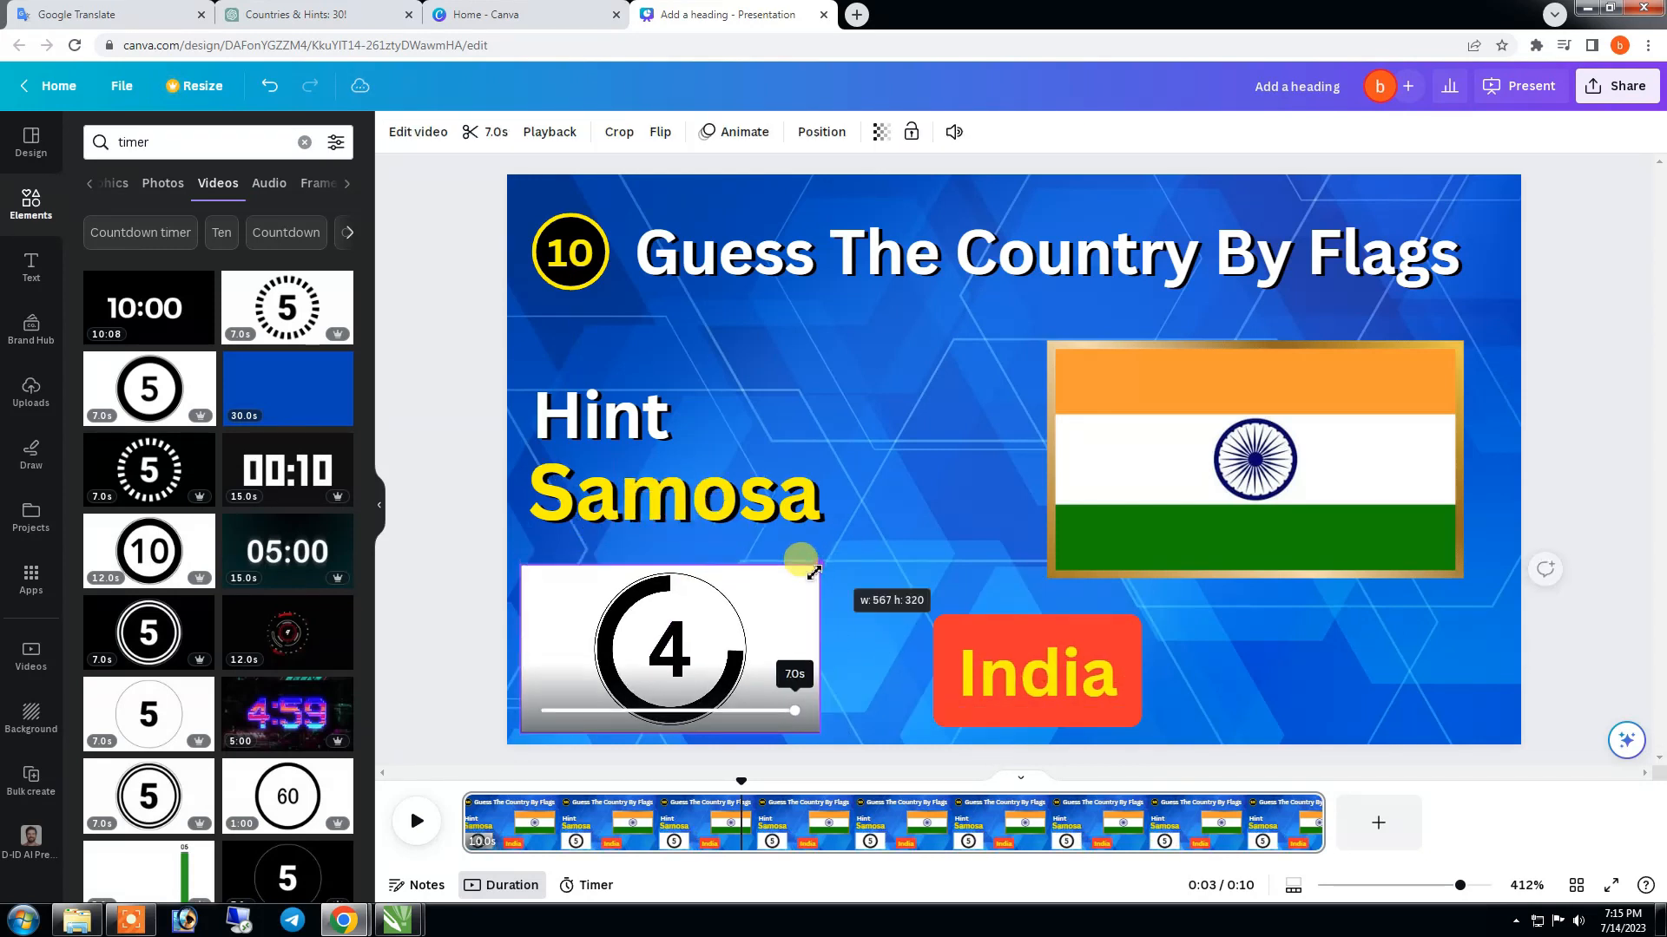
pyautogui.moveTo(753, 612); pyautogui.dragTo(779, 588)
pyautogui.click(427, 135)
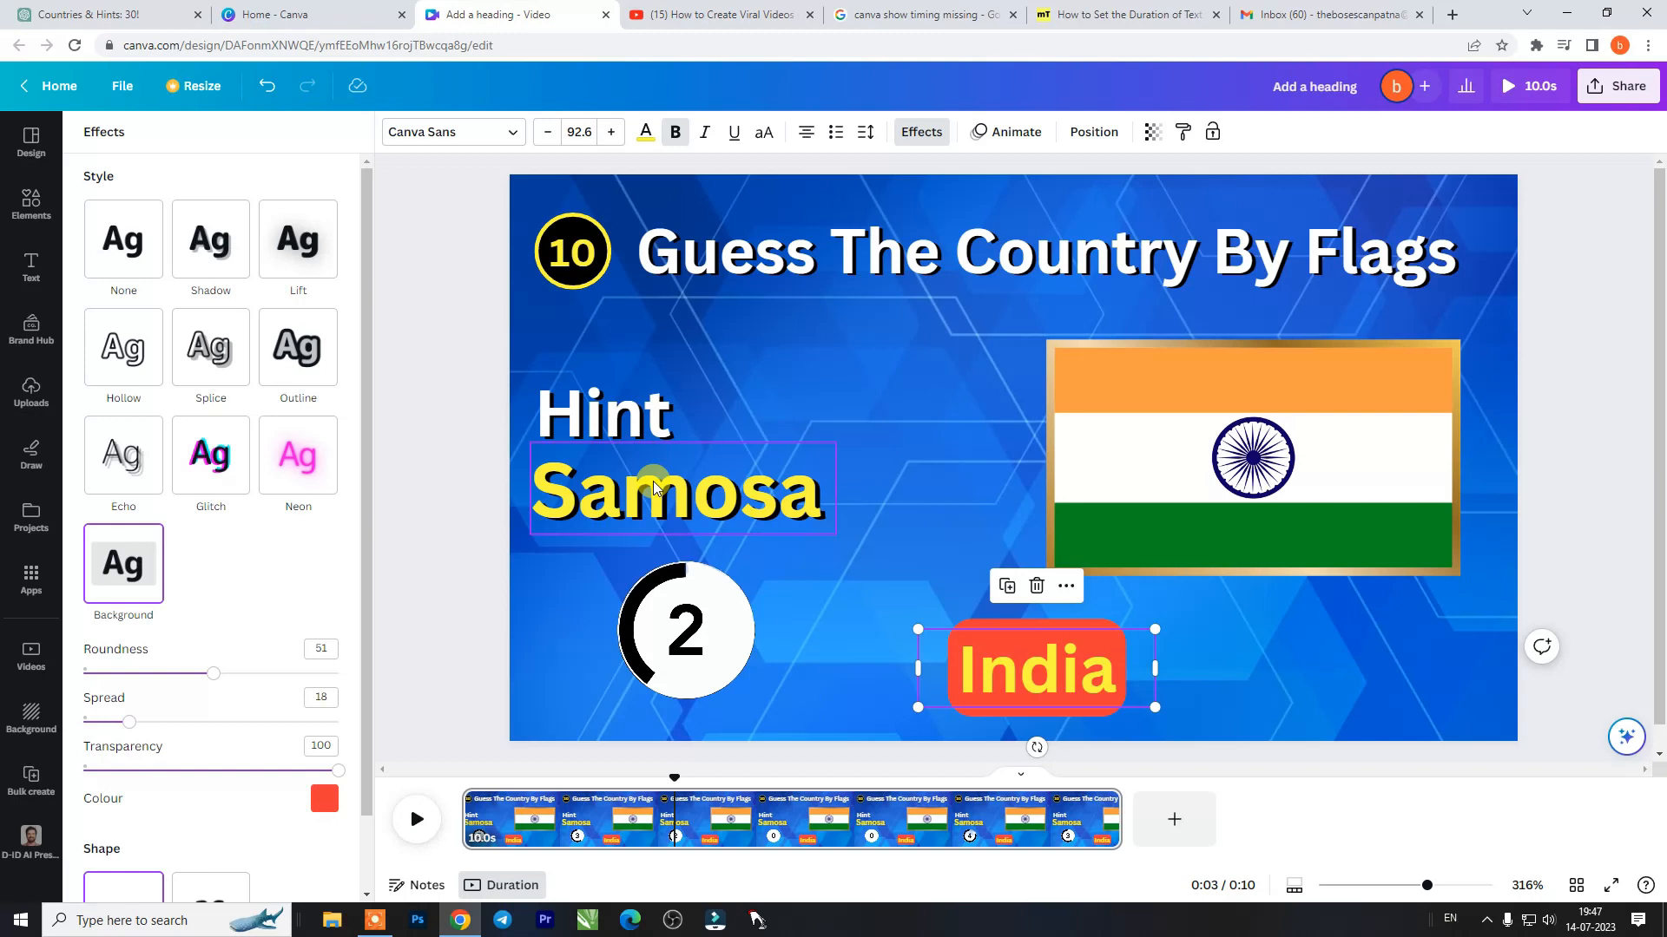
# - Select the Hint and Samosa texts together and show their element timing on the timeline
pyautogui.click(652, 488)
pyautogui.keyDown('shift'); pyautogui.click(608, 404); pyautogui.keyUp('shift')
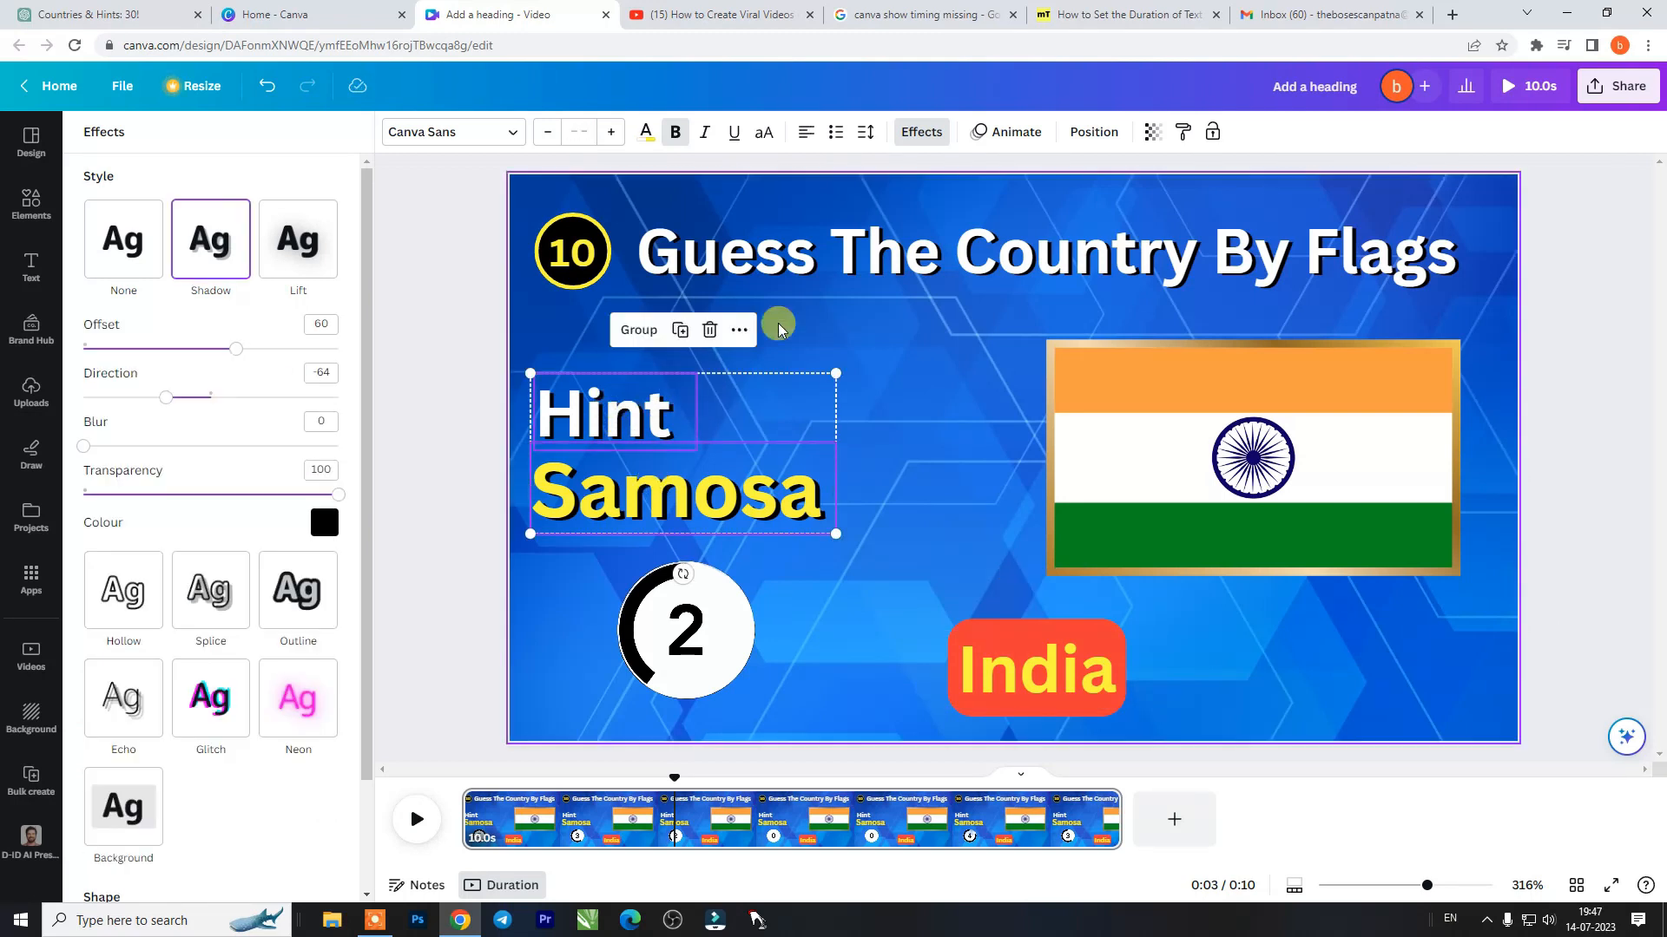
pyautogui.click(739, 329)
pyautogui.click(793, 461)
# - Trim the countdown clip to 5.1 s, start the India text at the 5-second mark and play the page from the beginning
pyautogui.moveTo(465, 764); pyautogui.dragTo(972, 767)
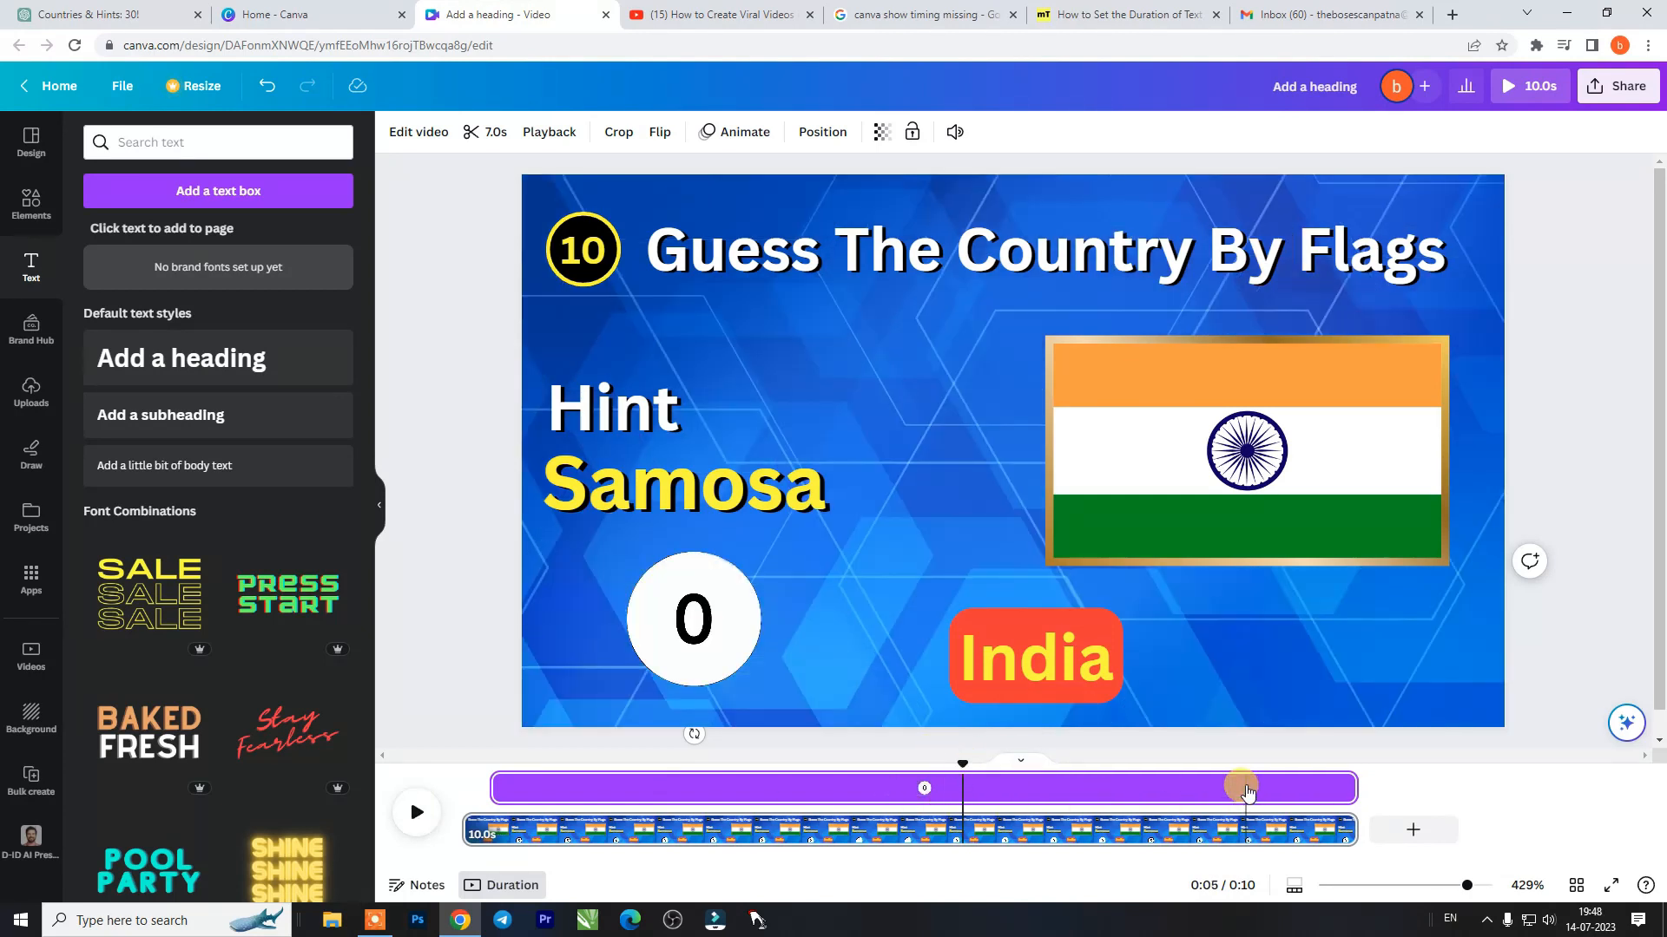
pyautogui.moveTo(1355, 788); pyautogui.dragTo(945, 790)
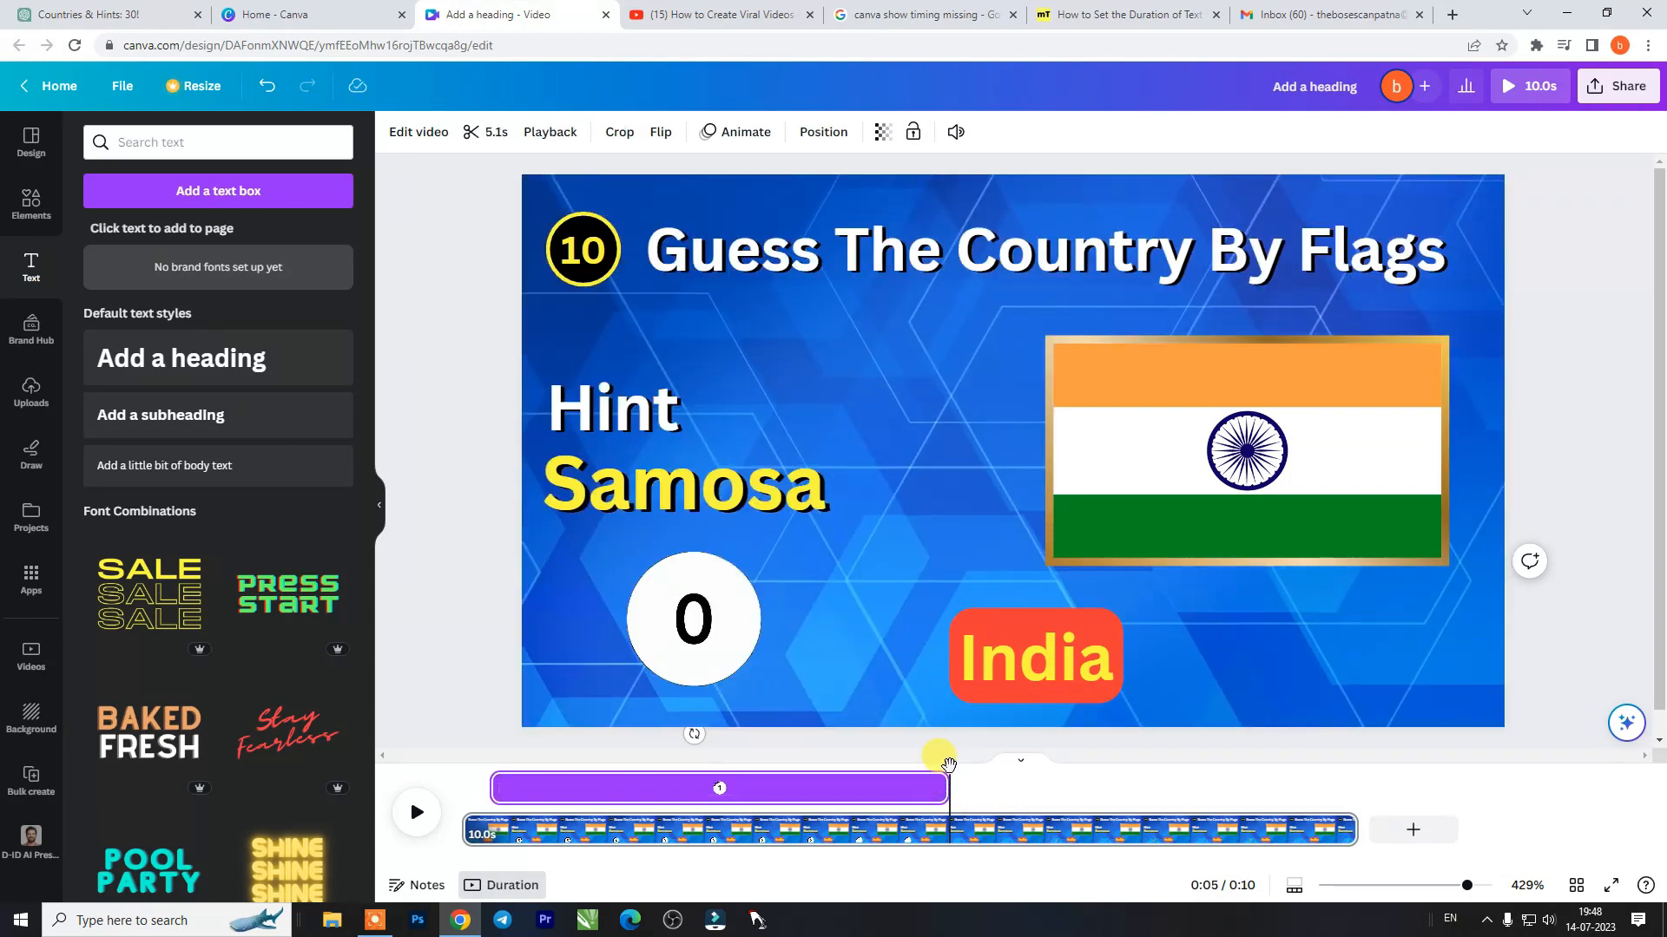
pyautogui.click(1025, 694)
pyautogui.moveTo(467, 790); pyautogui.dragTo(950, 819)
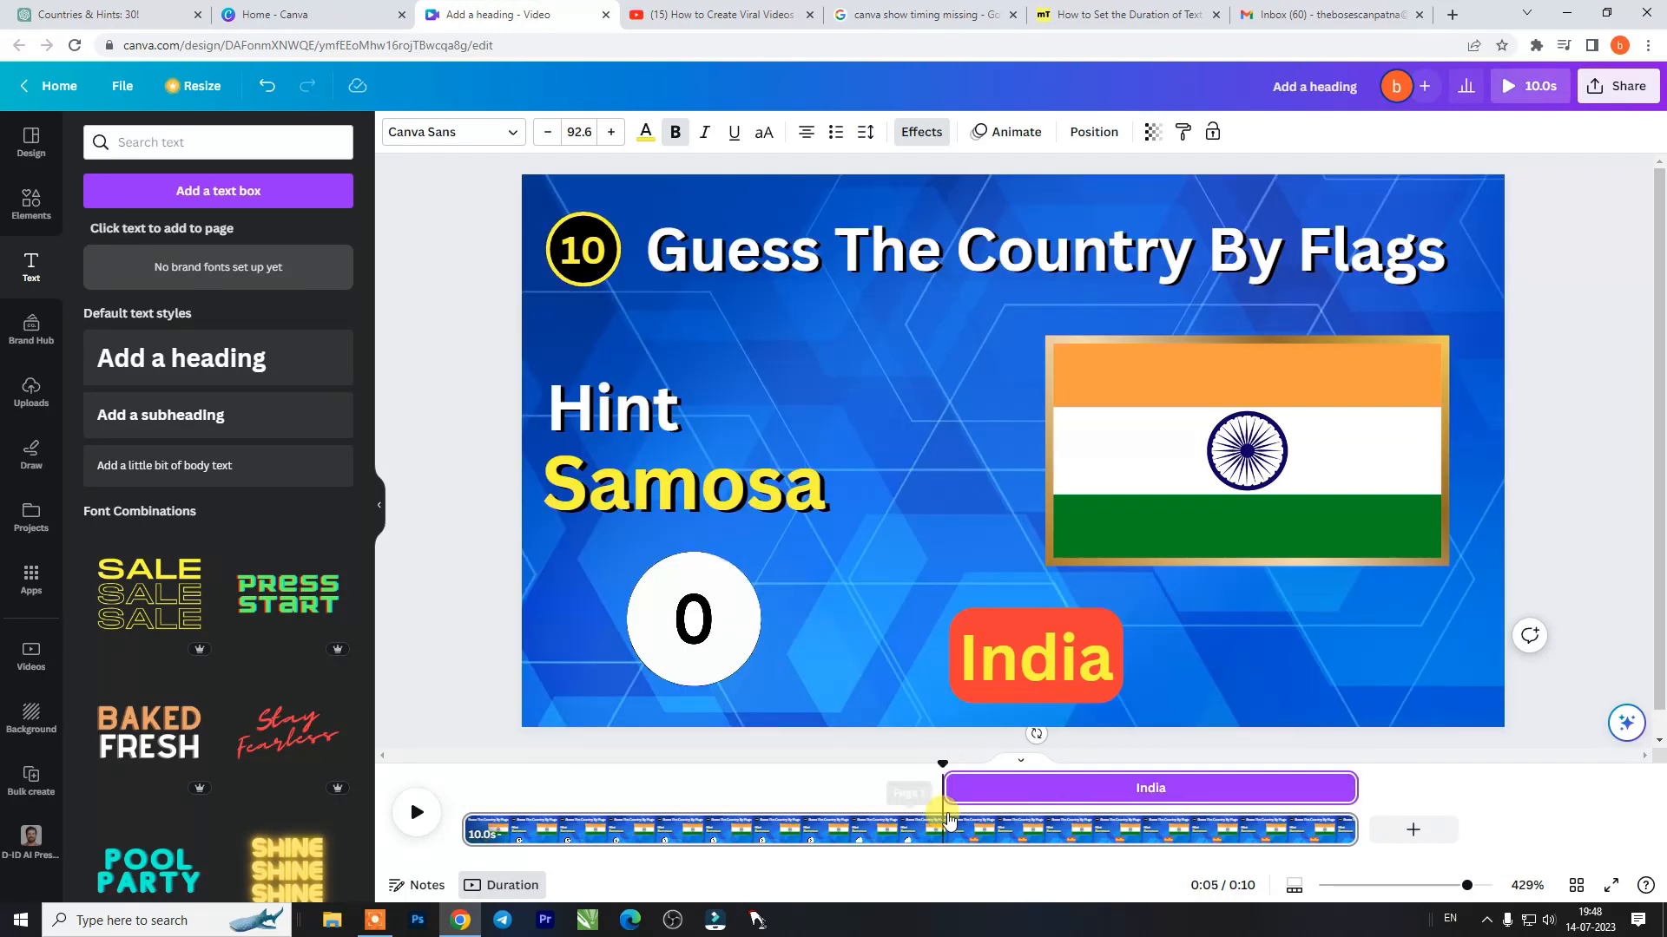
pyautogui.moveTo(942, 762); pyautogui.dragTo(476, 756)
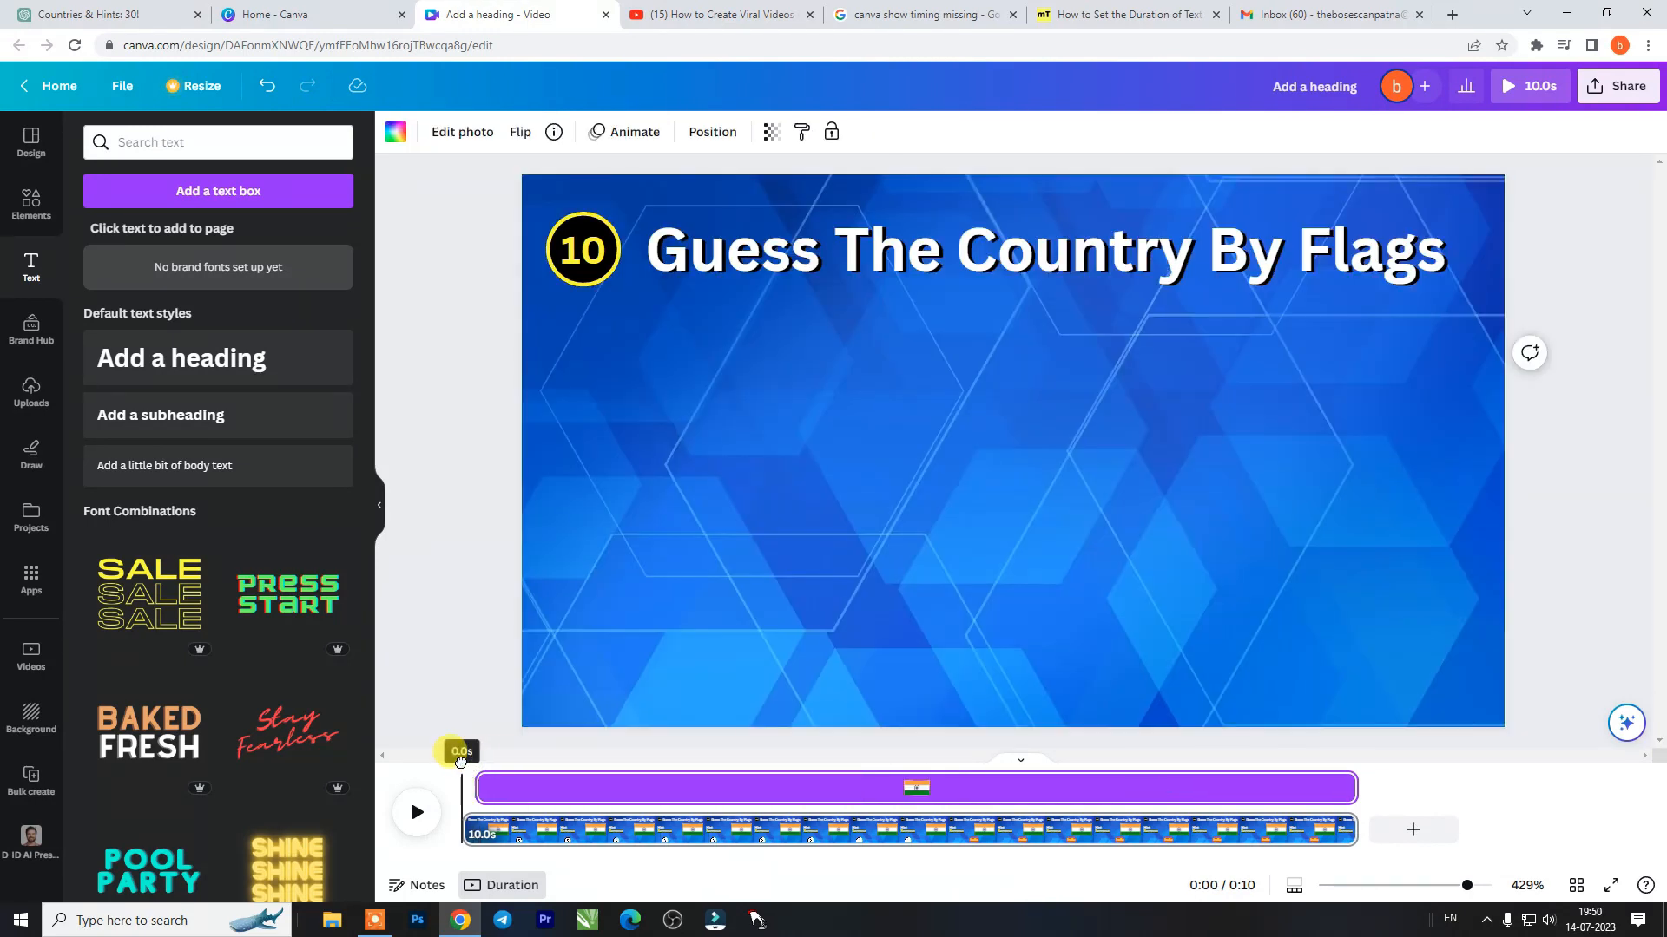
pyautogui.press('space')
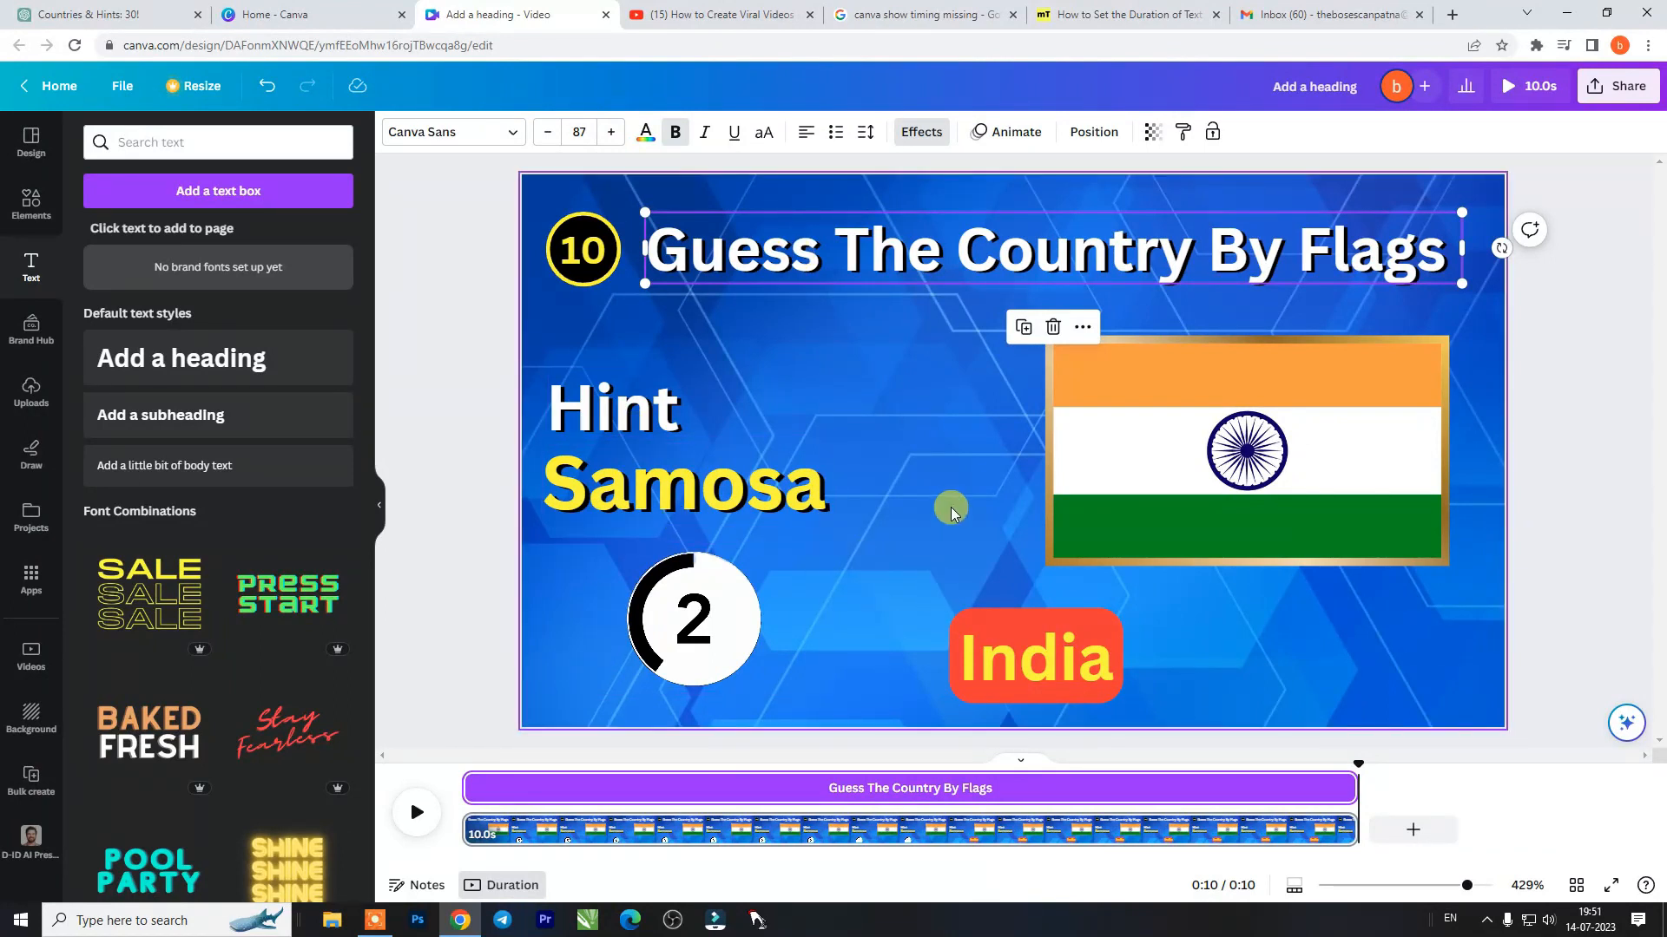
# - Apply the Pop animation to the framed Indian flag for both enter and exit
pyautogui.click(1146, 476)
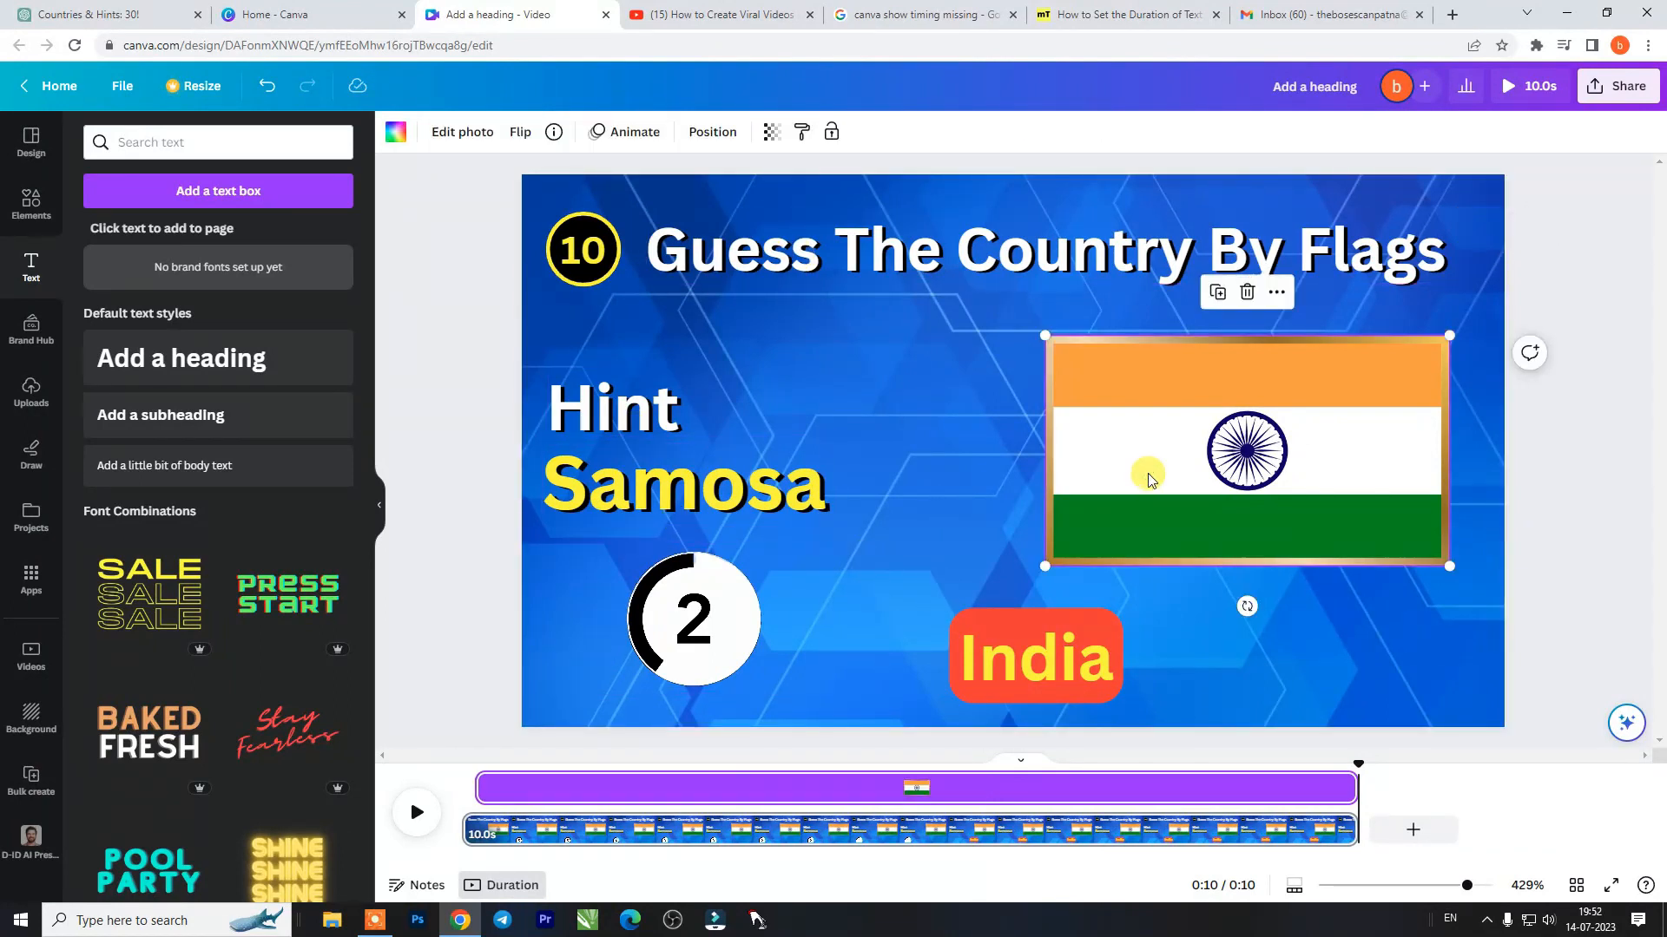
pyautogui.click(637, 131)
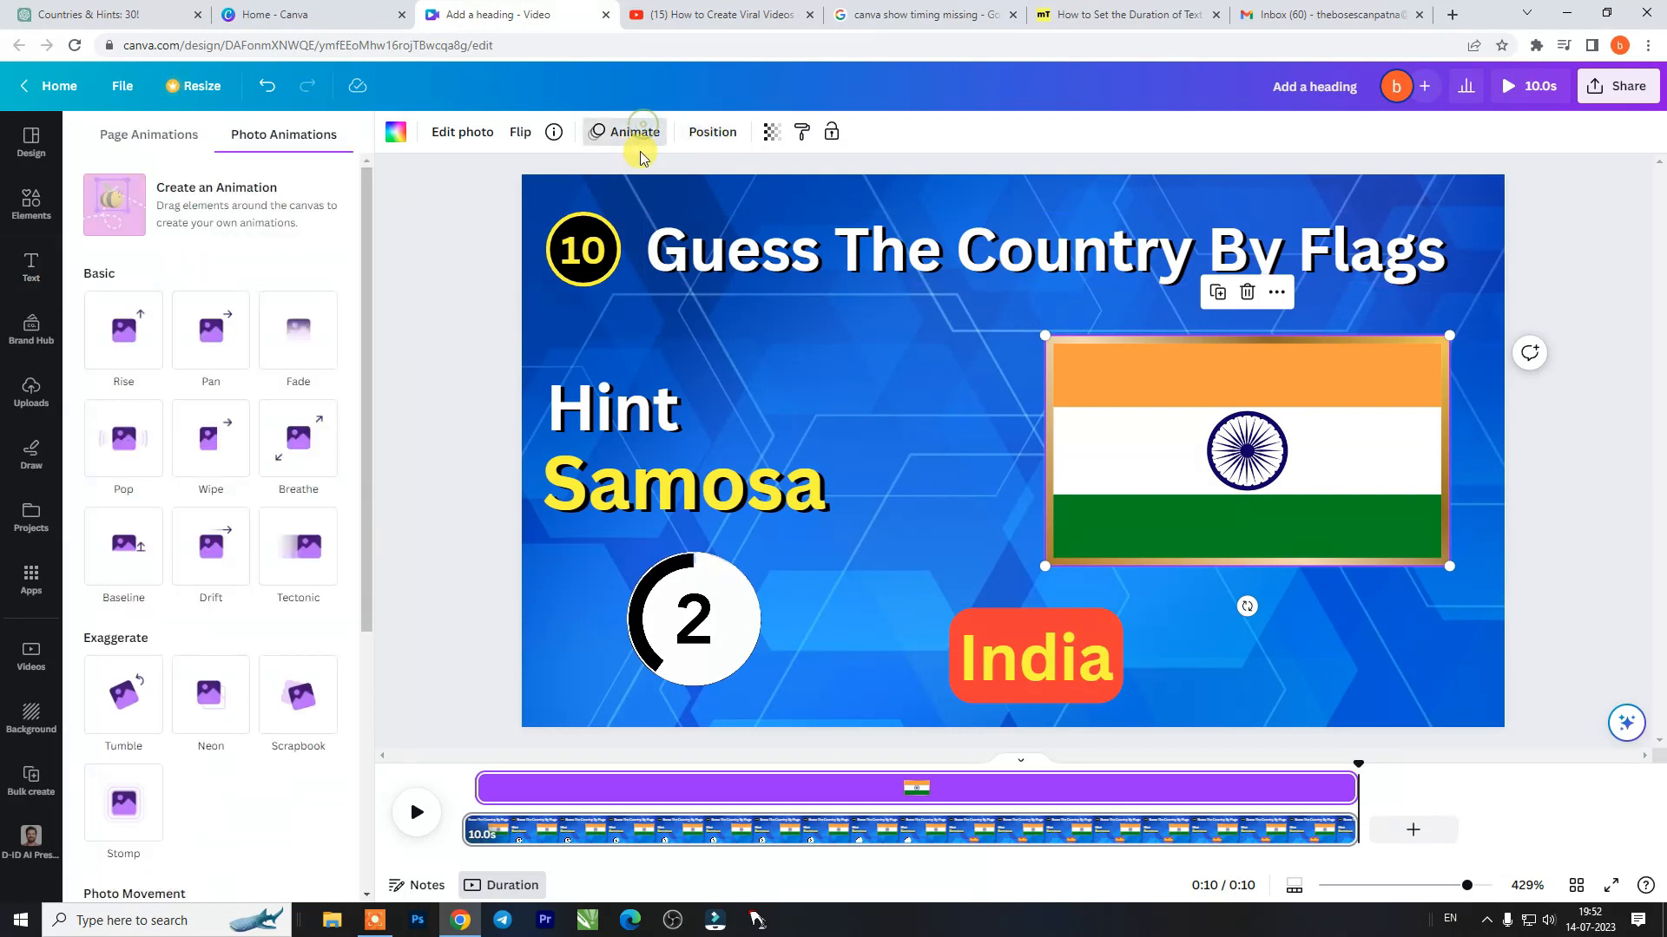
pyautogui.click(146, 443)
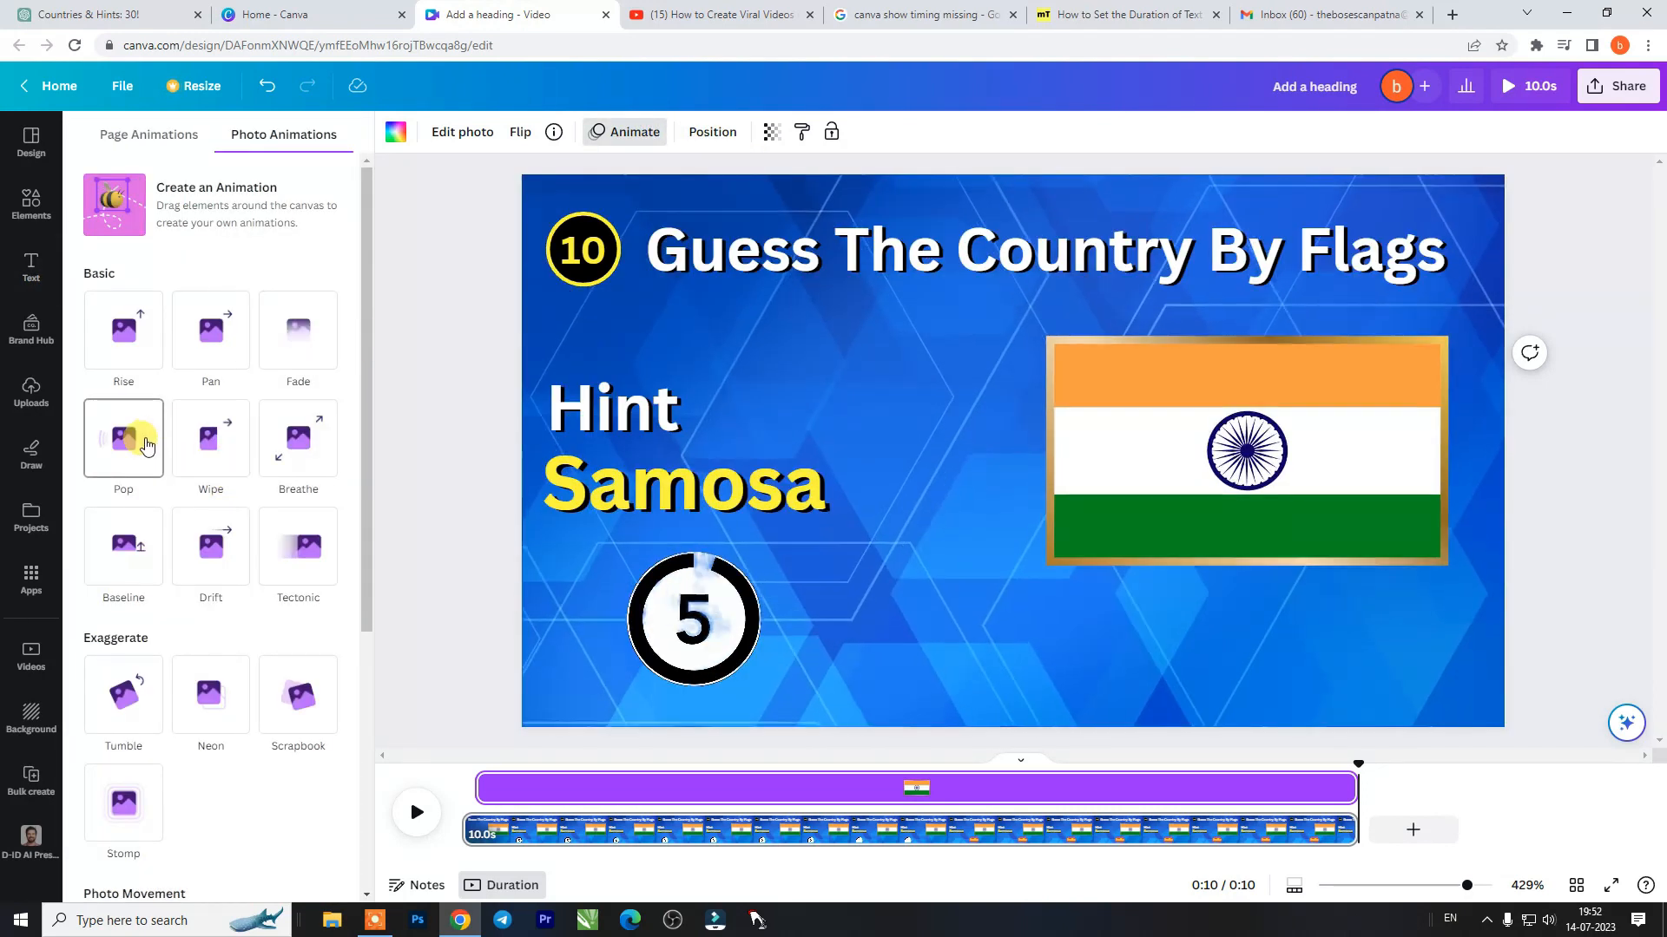
pyautogui.click(144, 443)
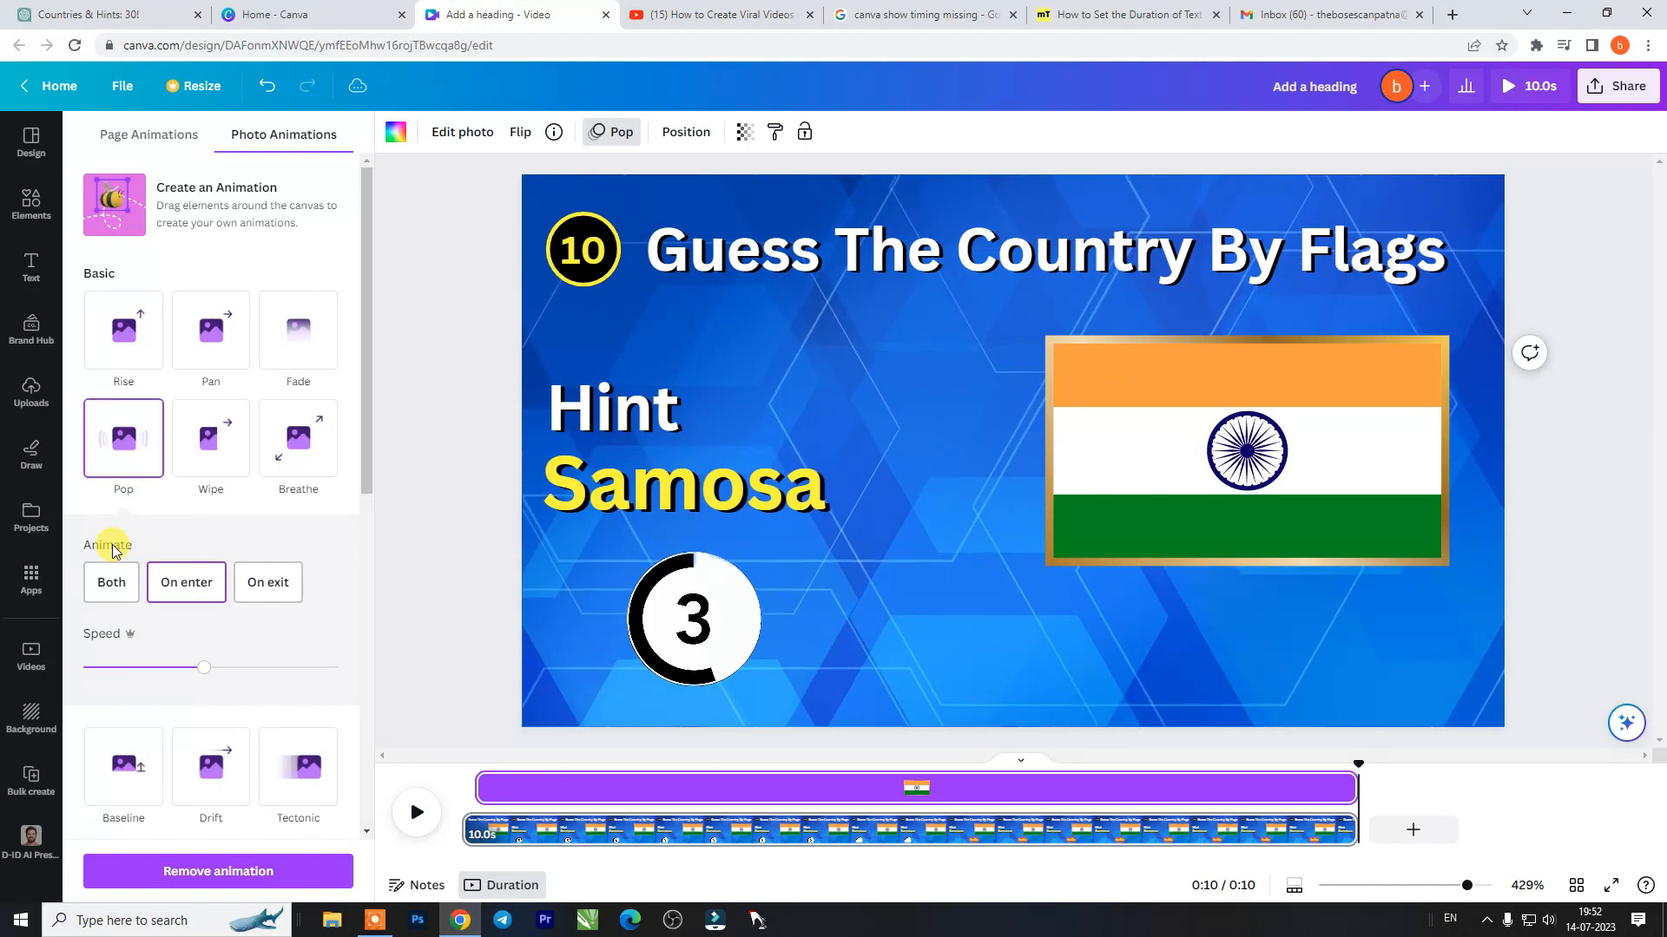
pyautogui.click(110, 583)
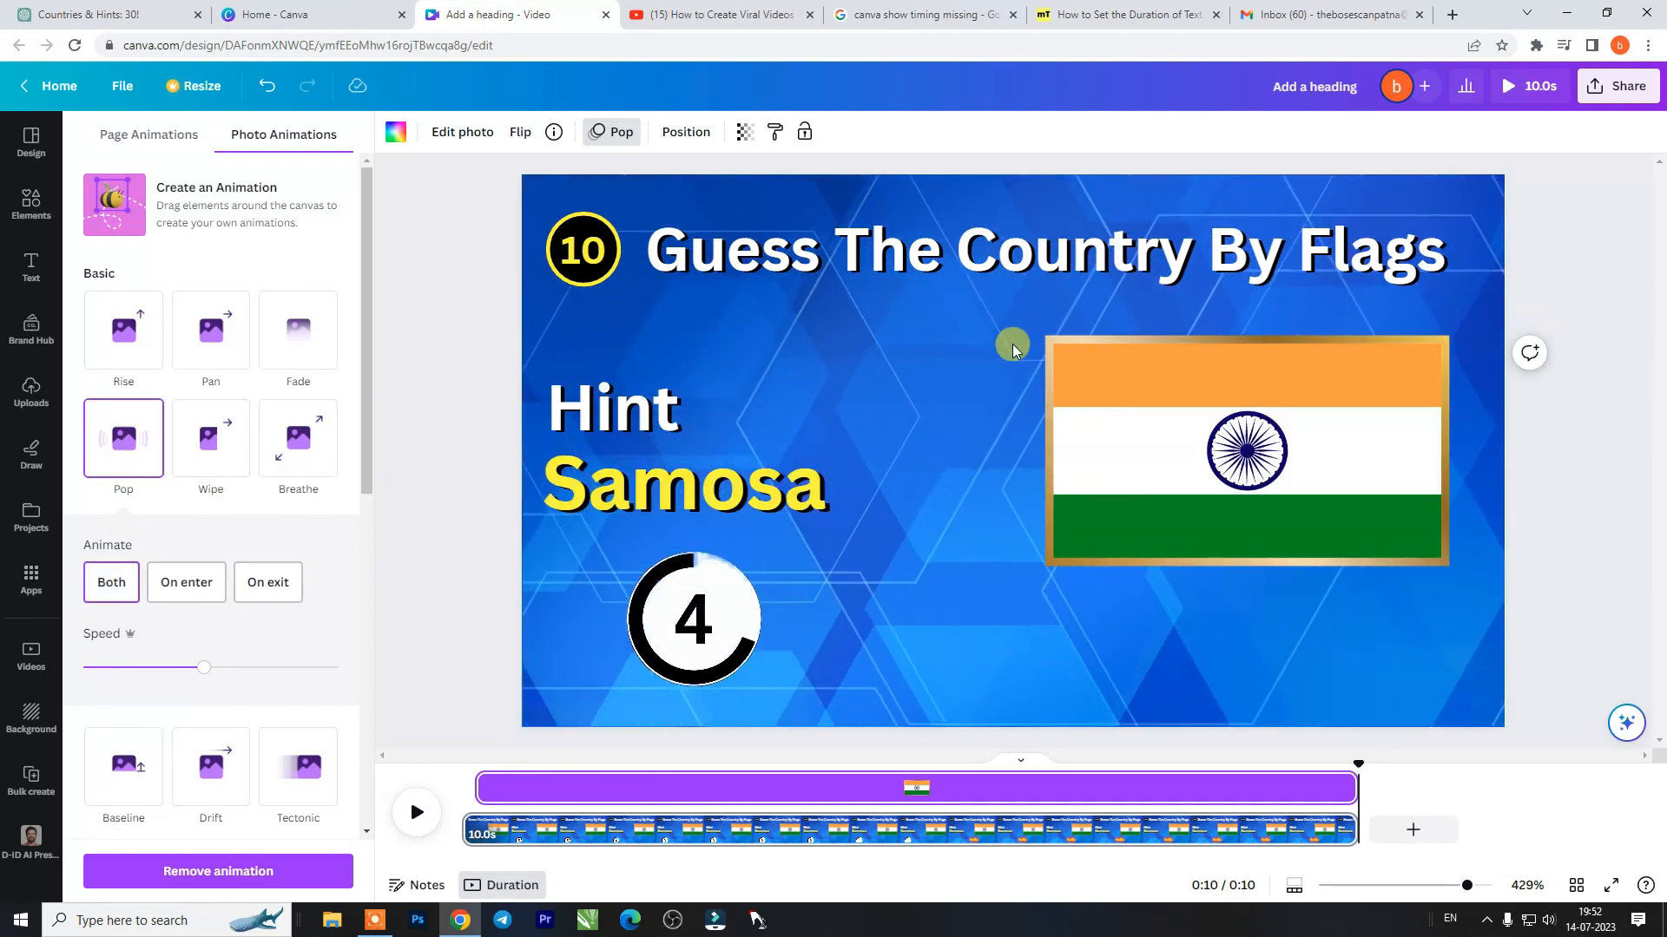
# - Animate the Hint and Samosa texts with Fade and the countdown clip with Pop, each for both enter and exit
pyautogui.click(668, 481)
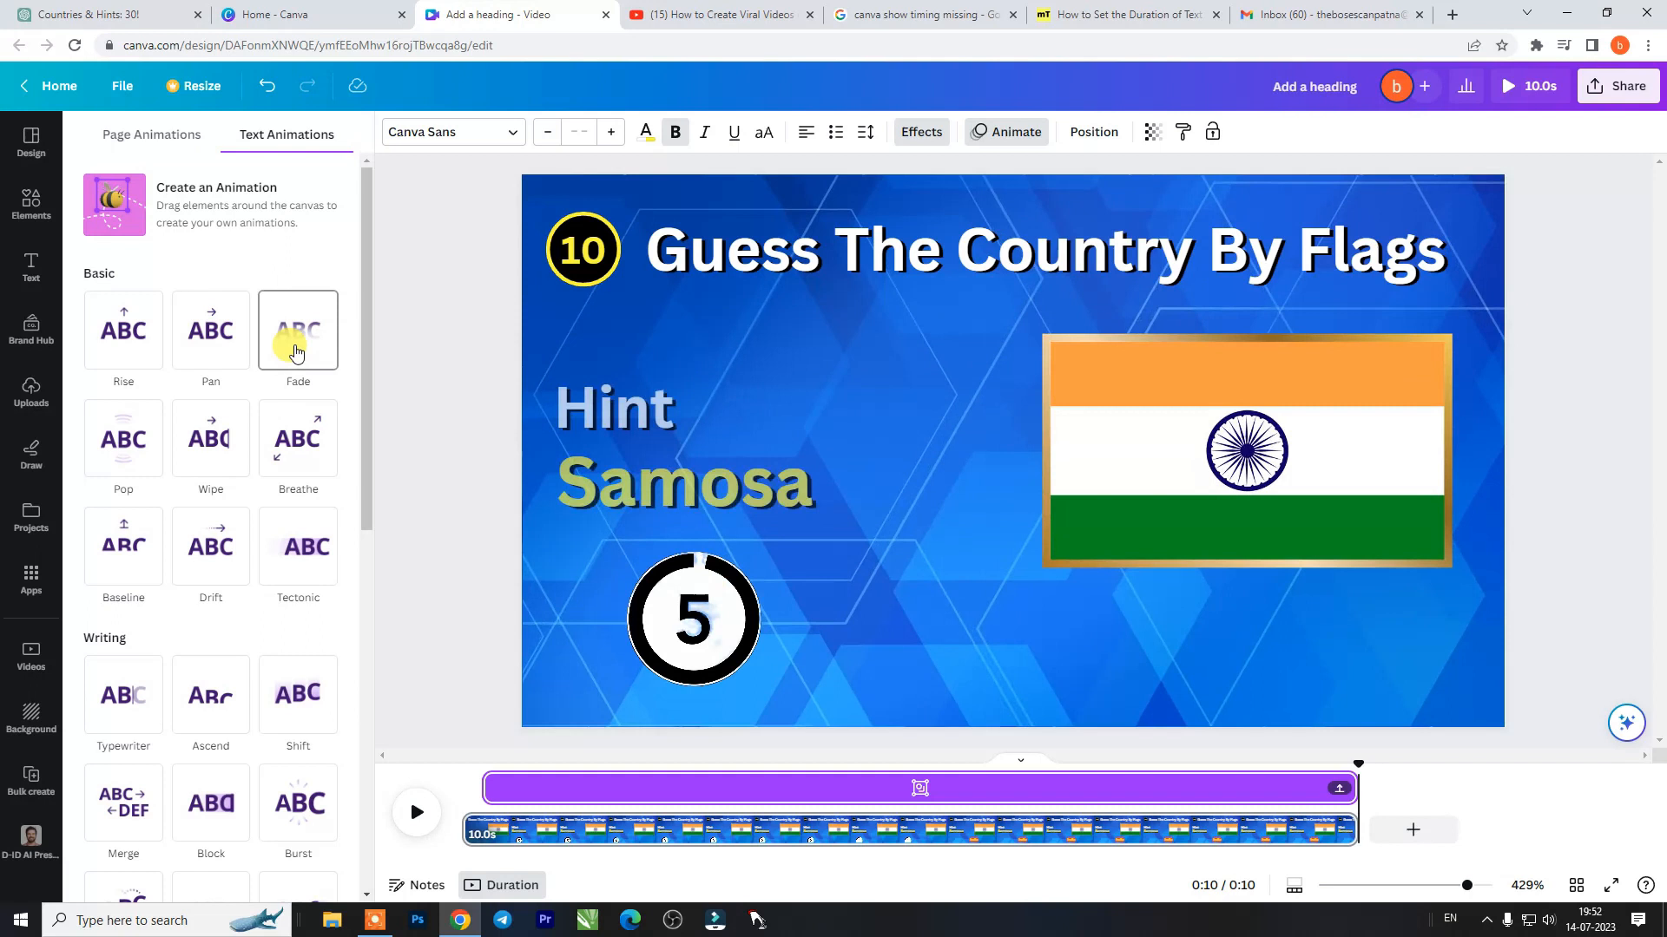
pyautogui.click(295, 349)
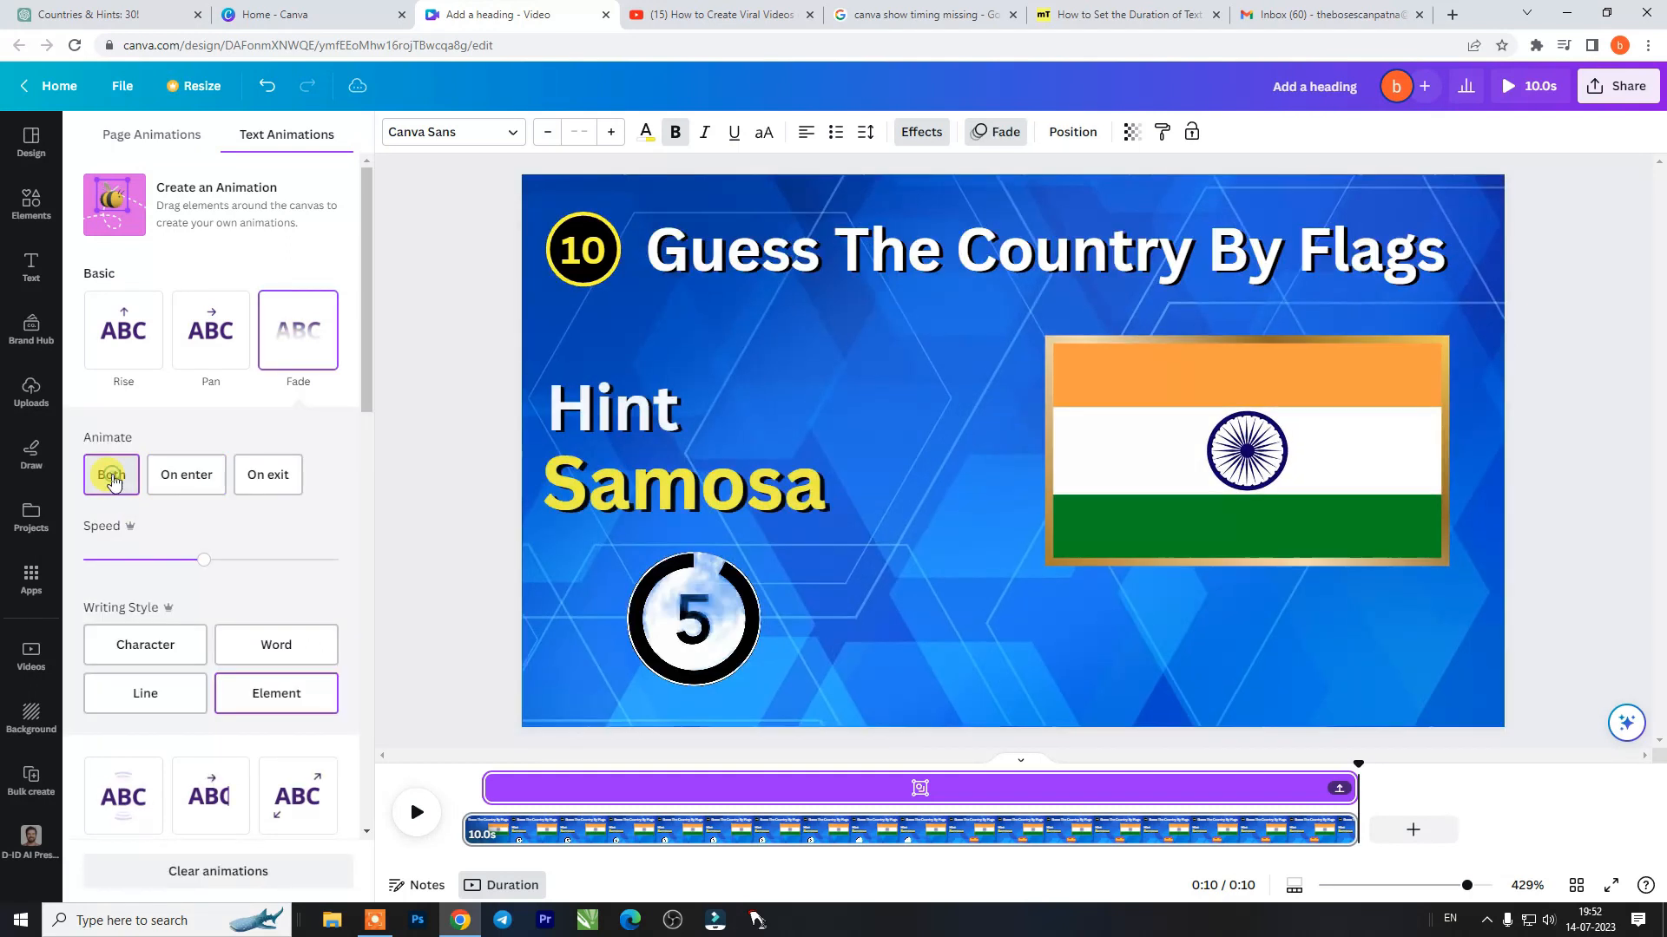
pyautogui.click(738, 605)
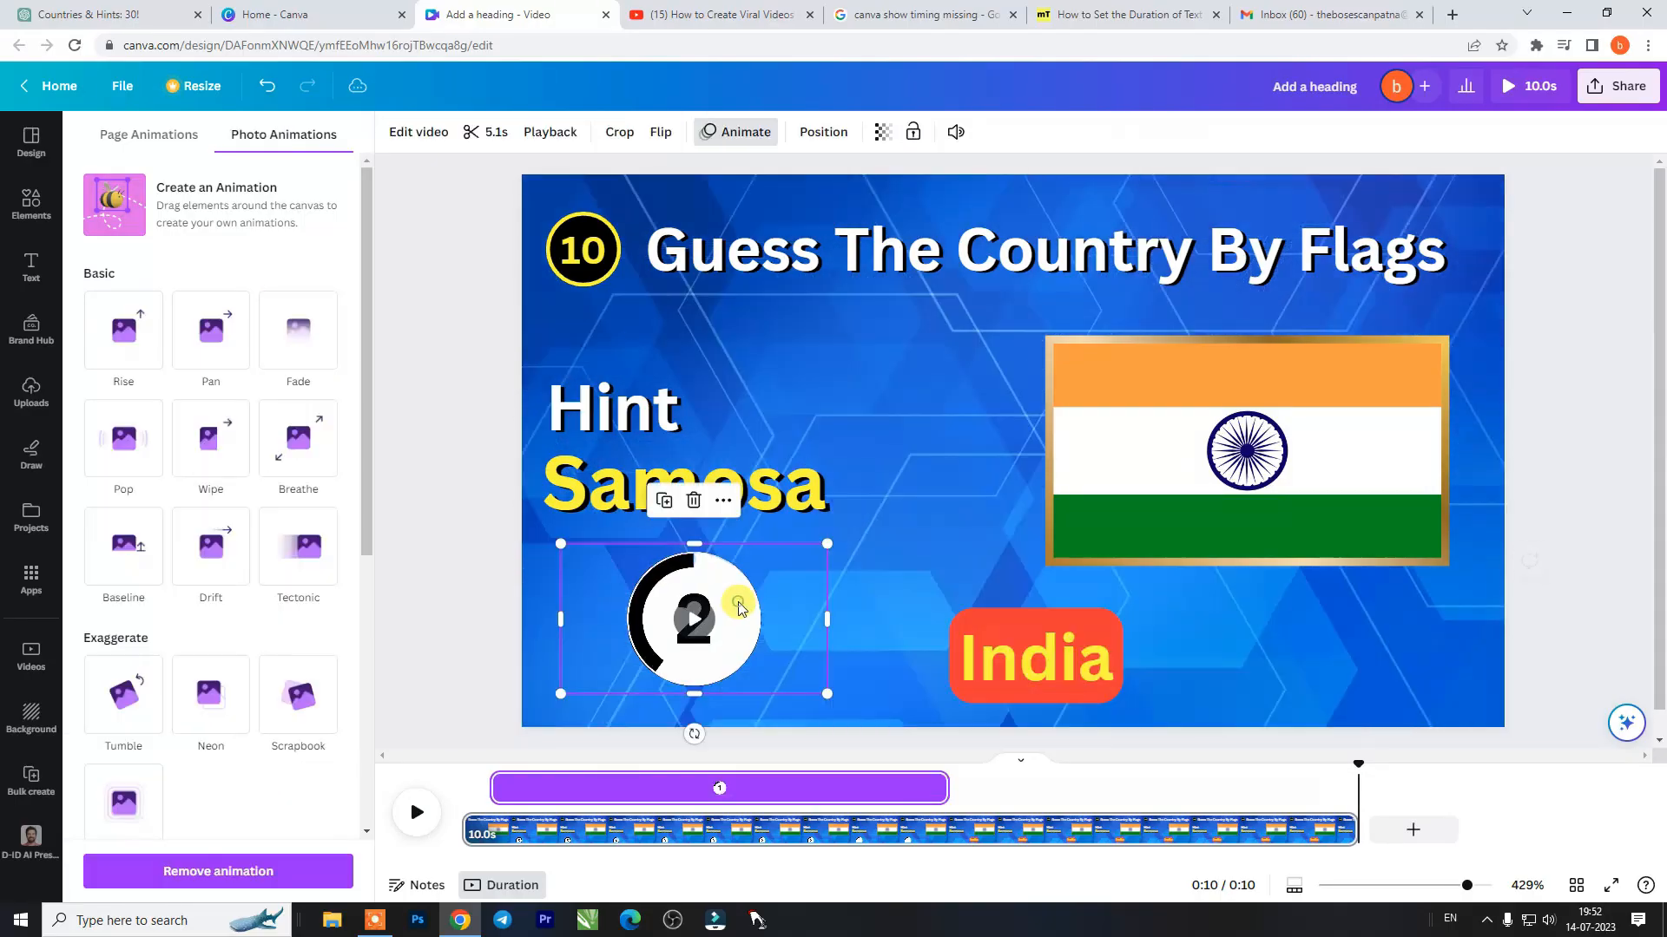
pyautogui.click(123, 447)
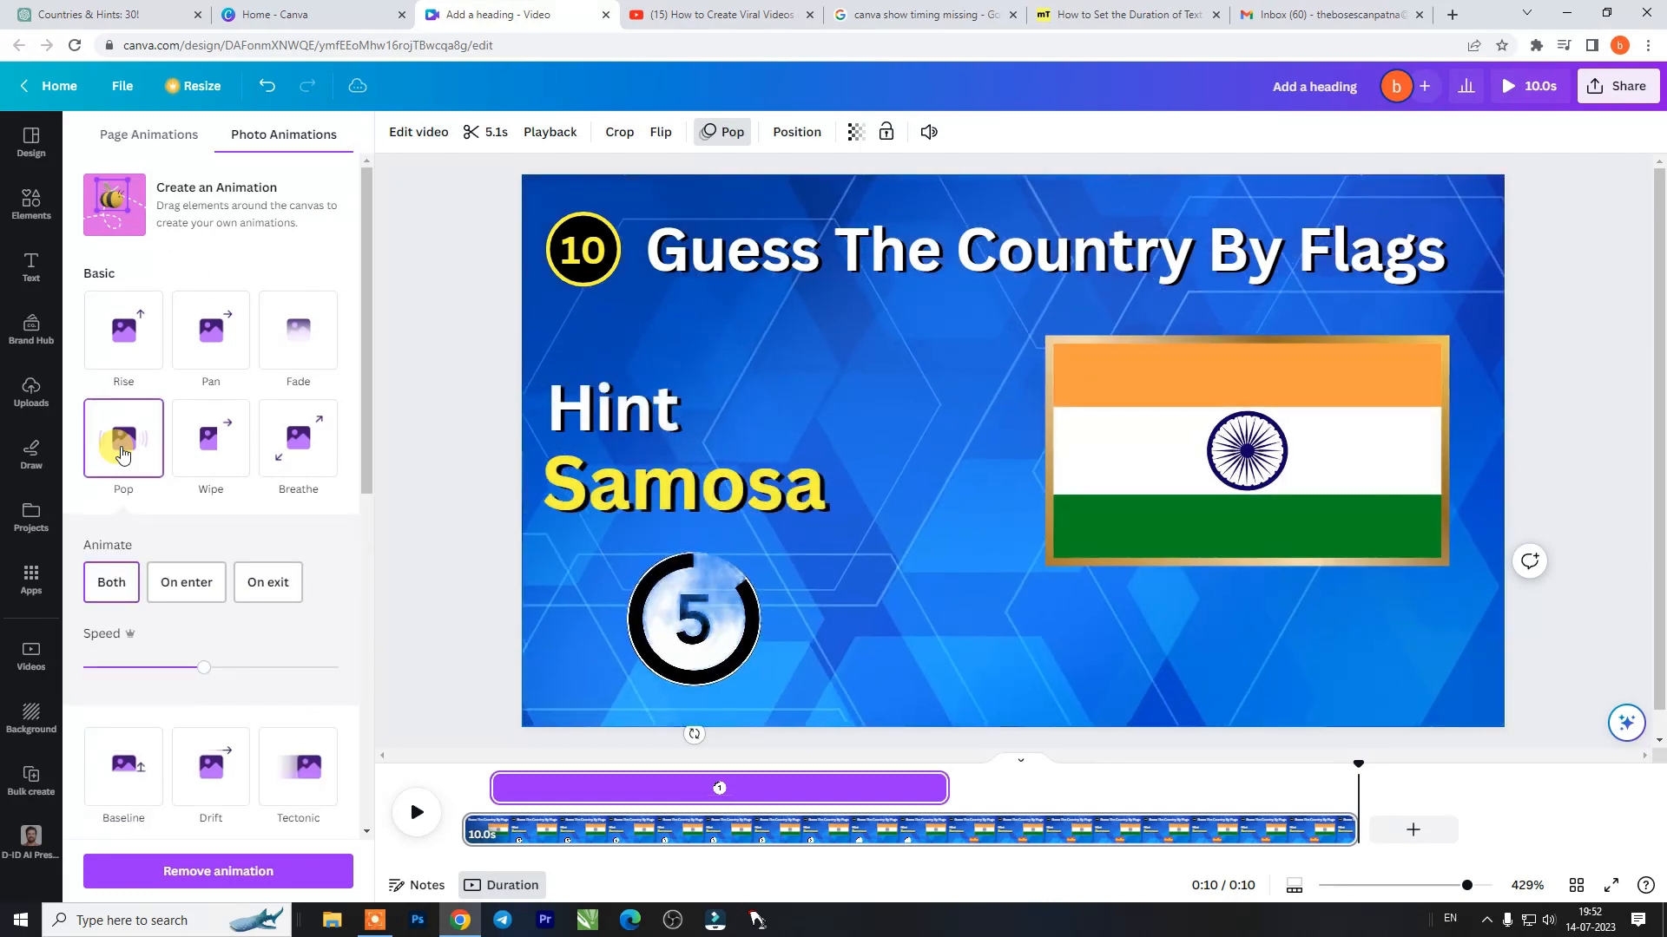
pyautogui.click(105, 592)
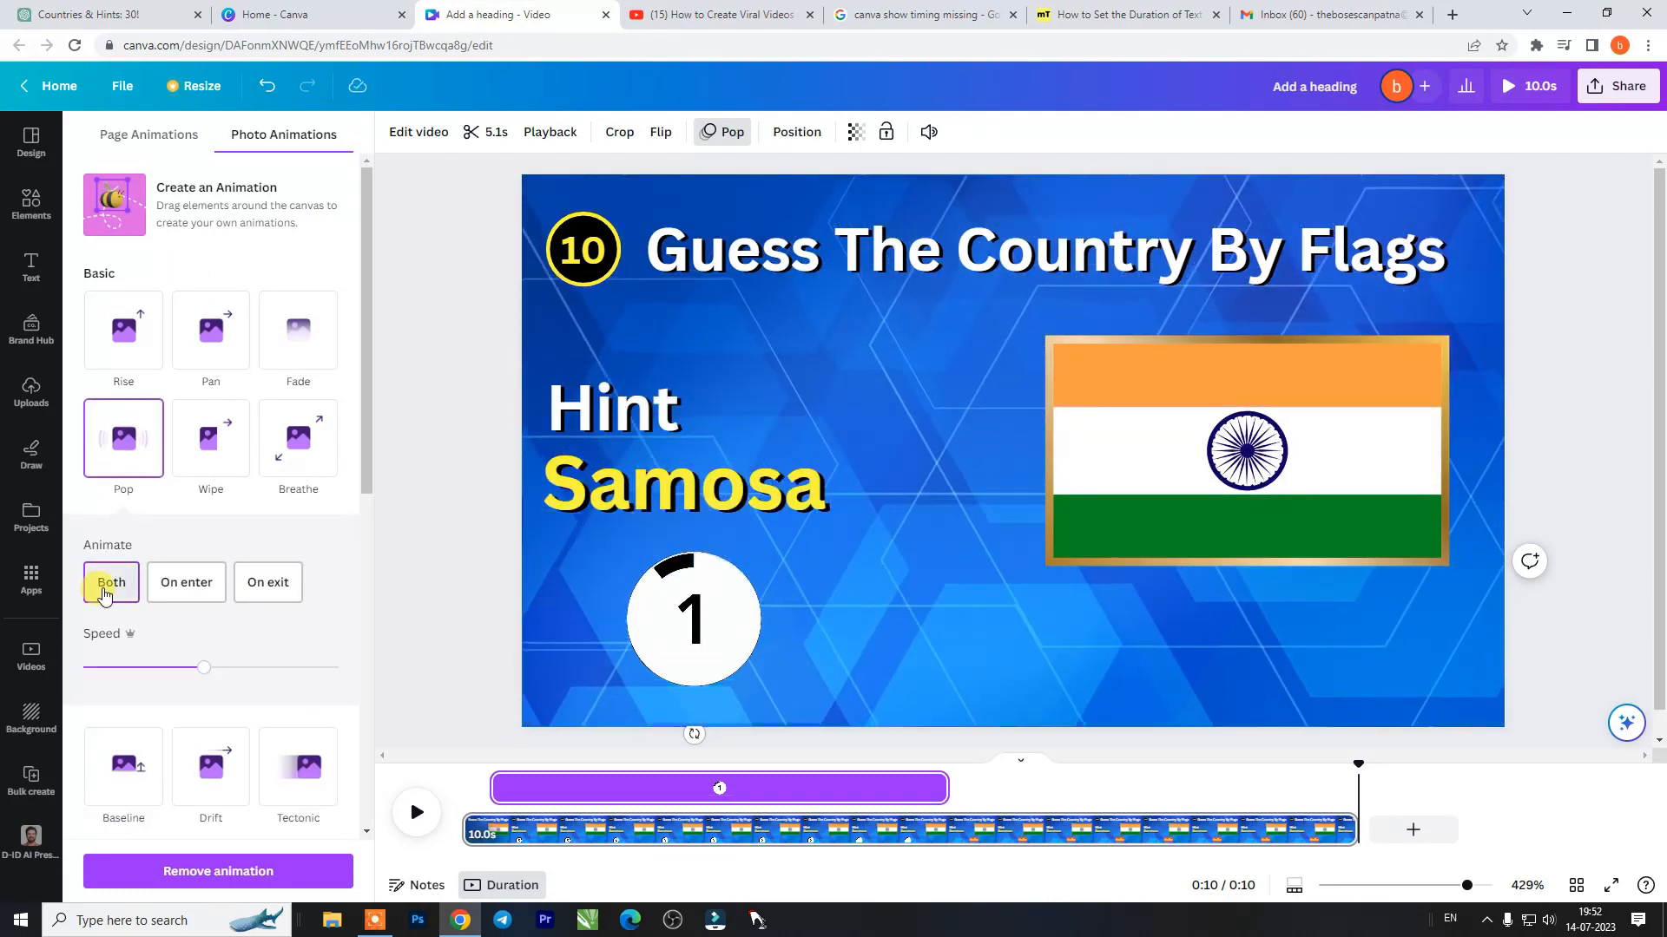
# - Apply the Wipe animation to the India text for both enter and exit
pyautogui.click(1069, 794)
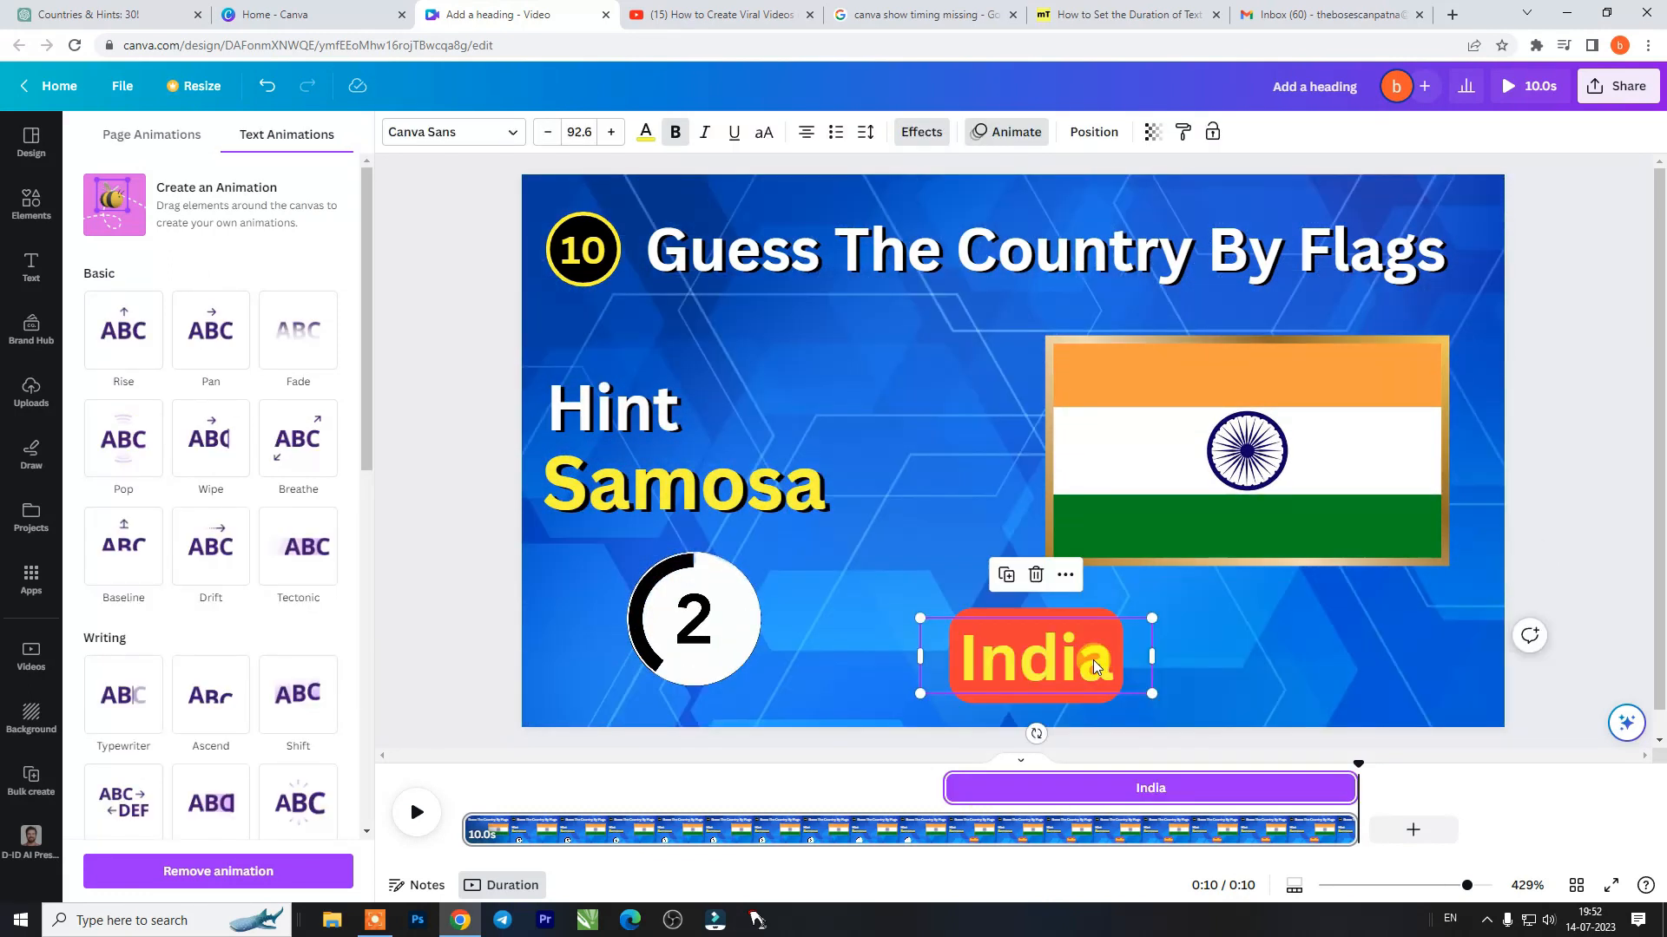
pyautogui.scroll(-1, 254, 533)
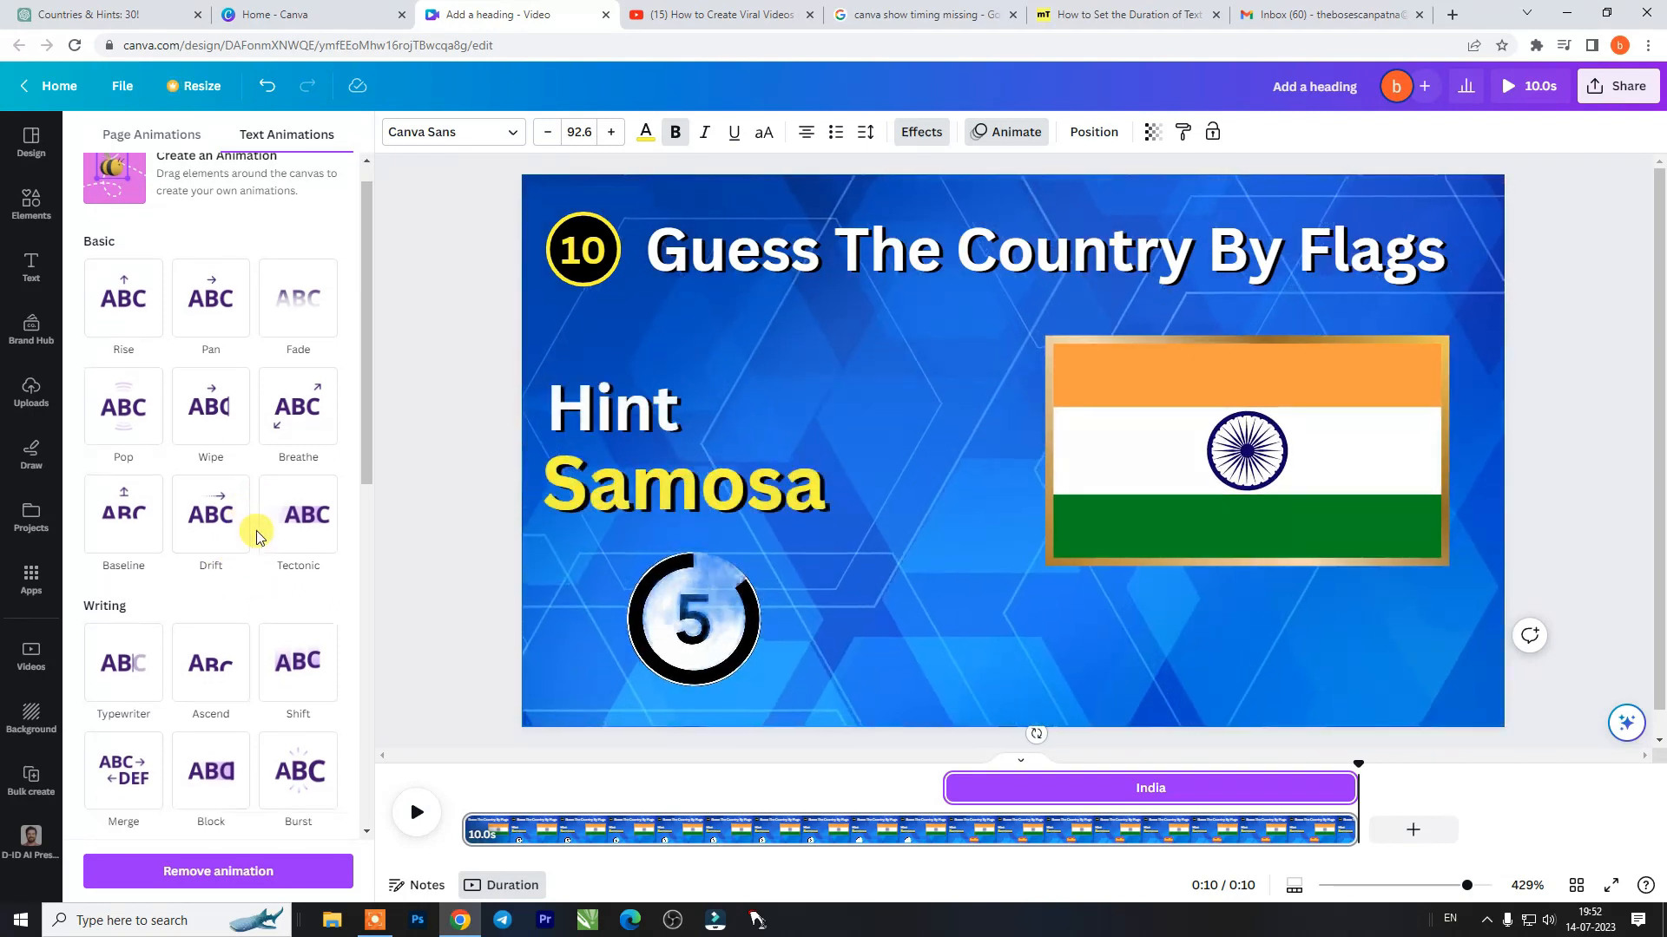
pyautogui.click(205, 328)
pyautogui.click(105, 496)
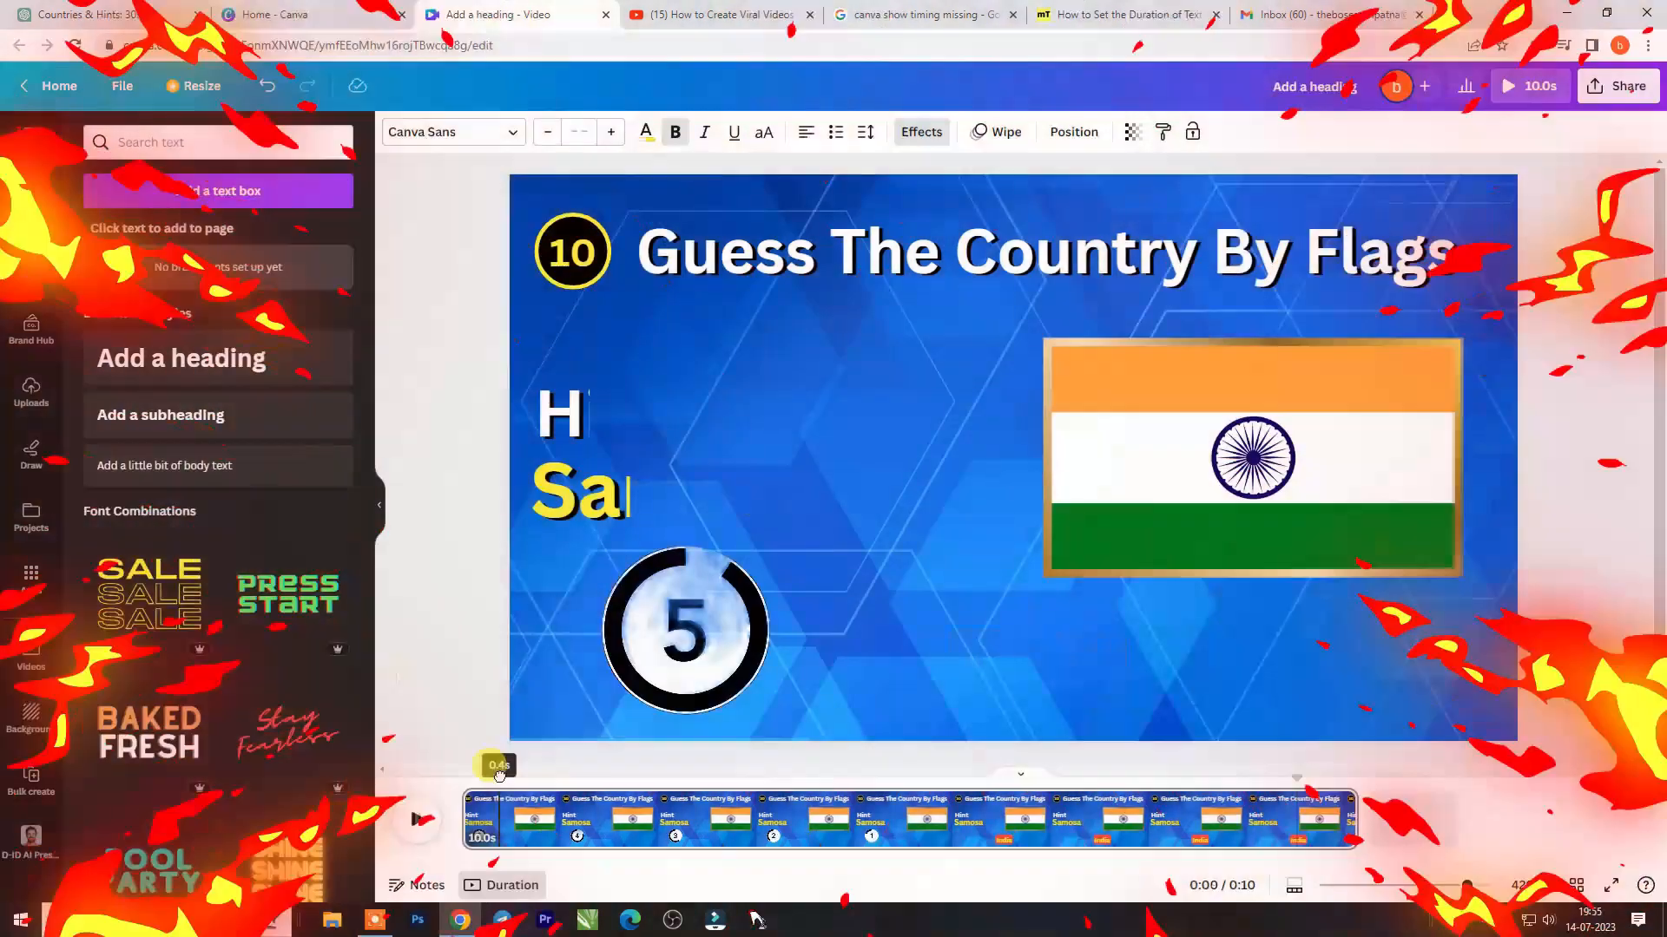
# - Place the playhead near the start of the page and search the elements for "cork"
pyautogui.moveTo(499, 775); pyautogui.dragTo(493, 775)
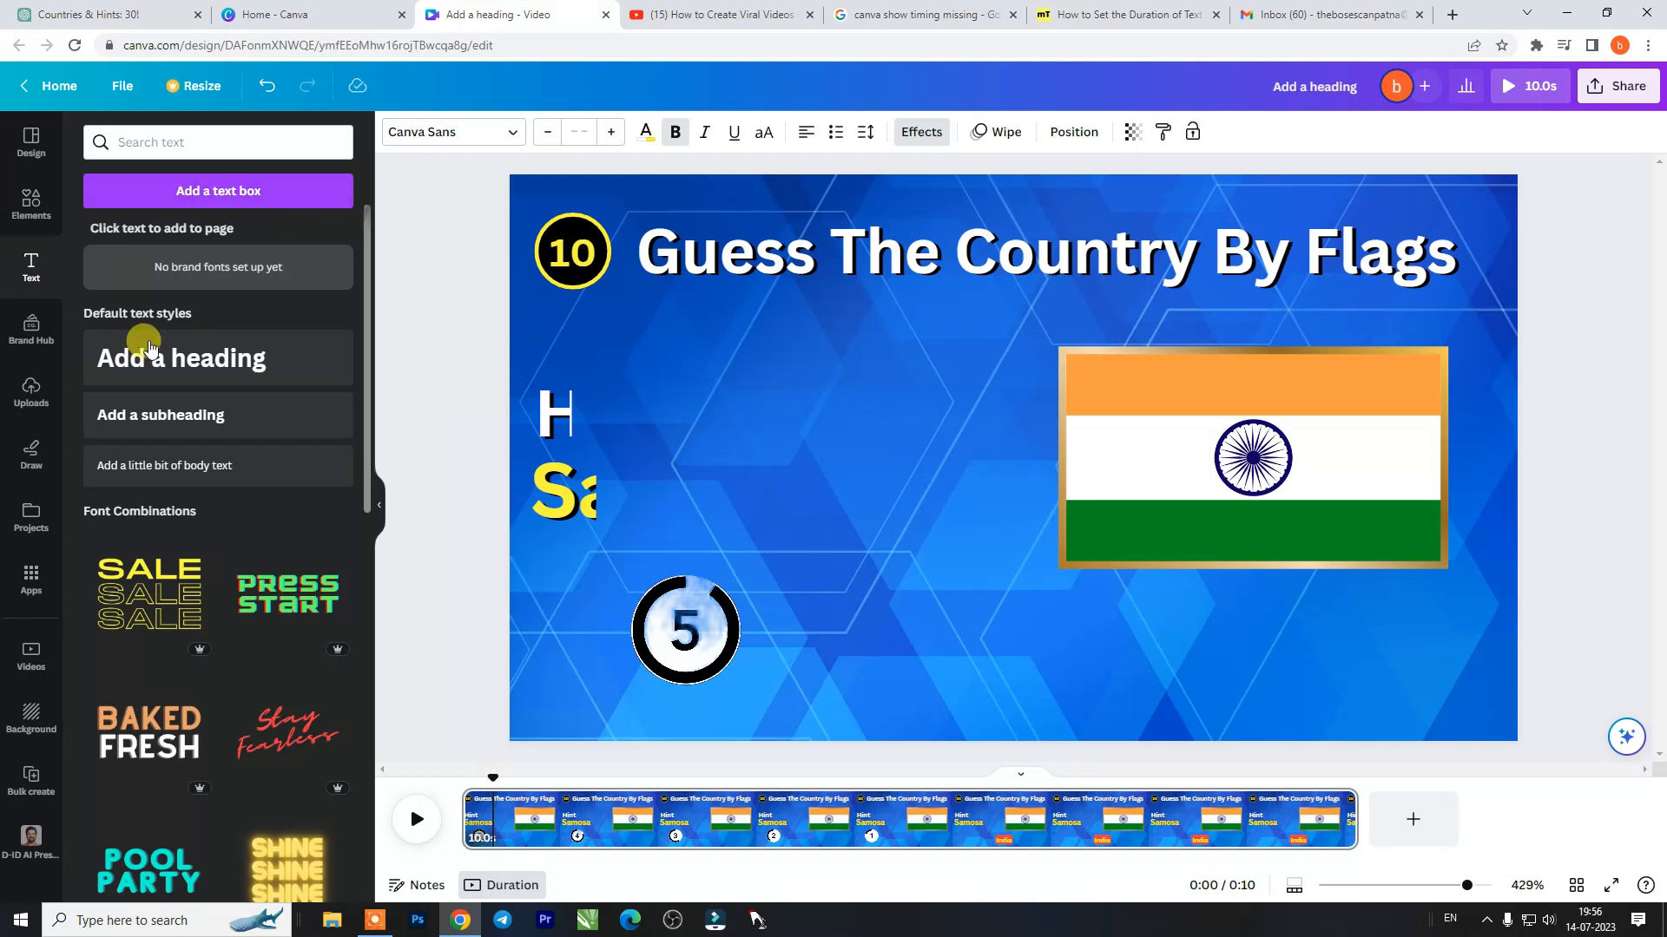
pyautogui.click(53, 204)
pyautogui.click(202, 147)
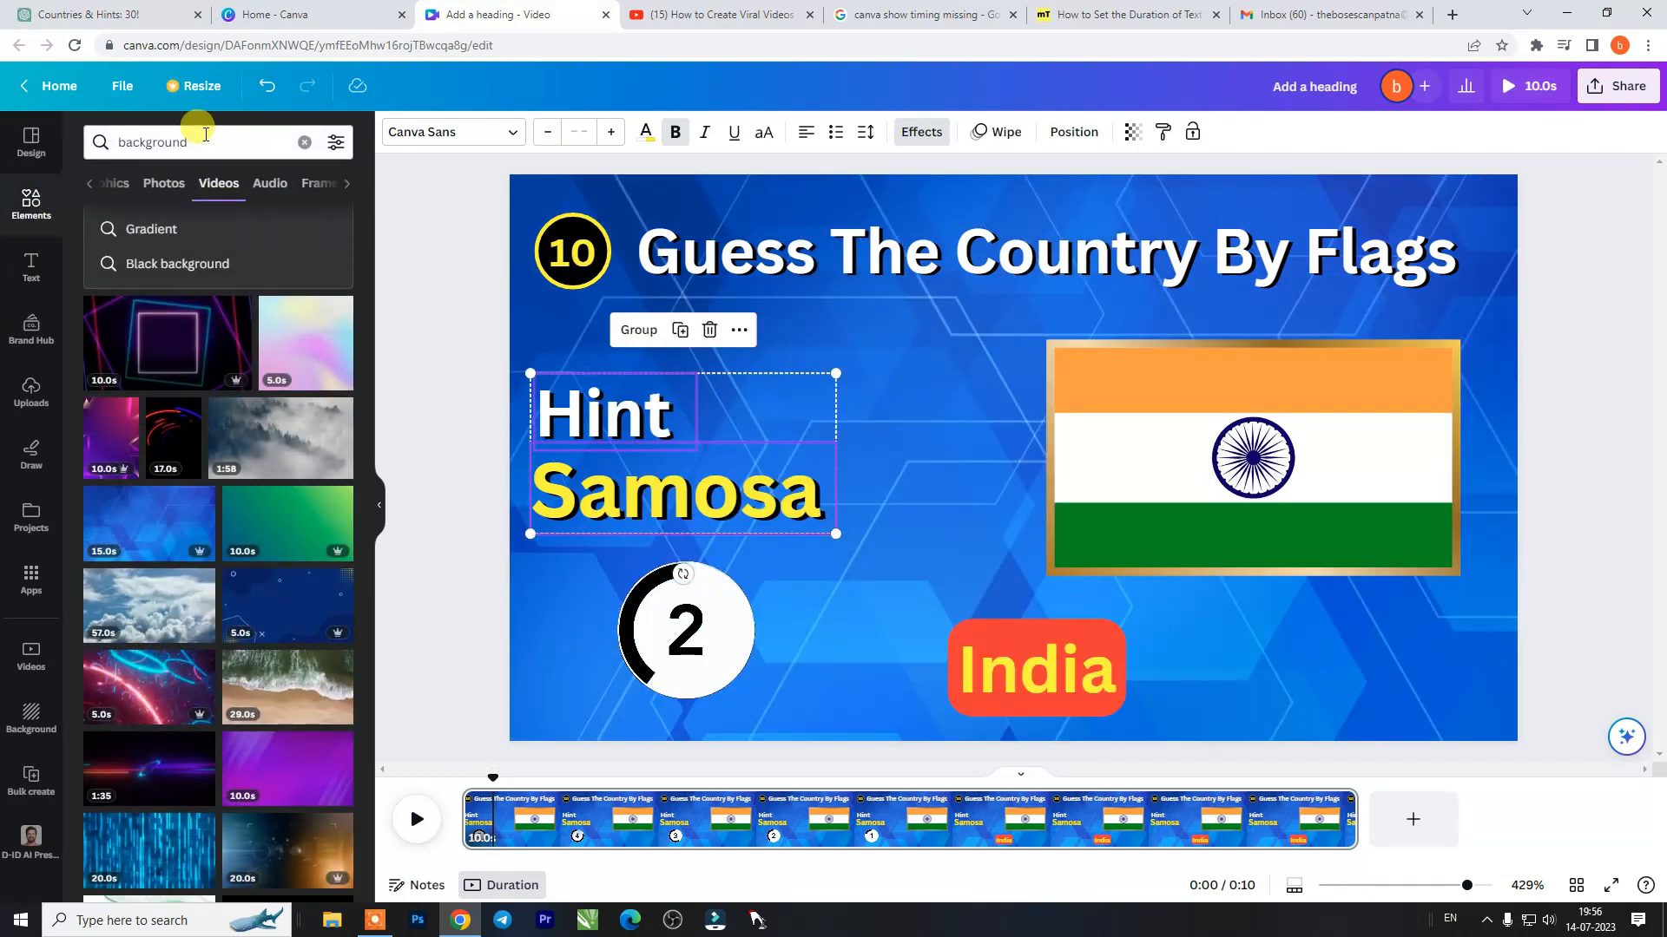
pyautogui.click(304, 142)
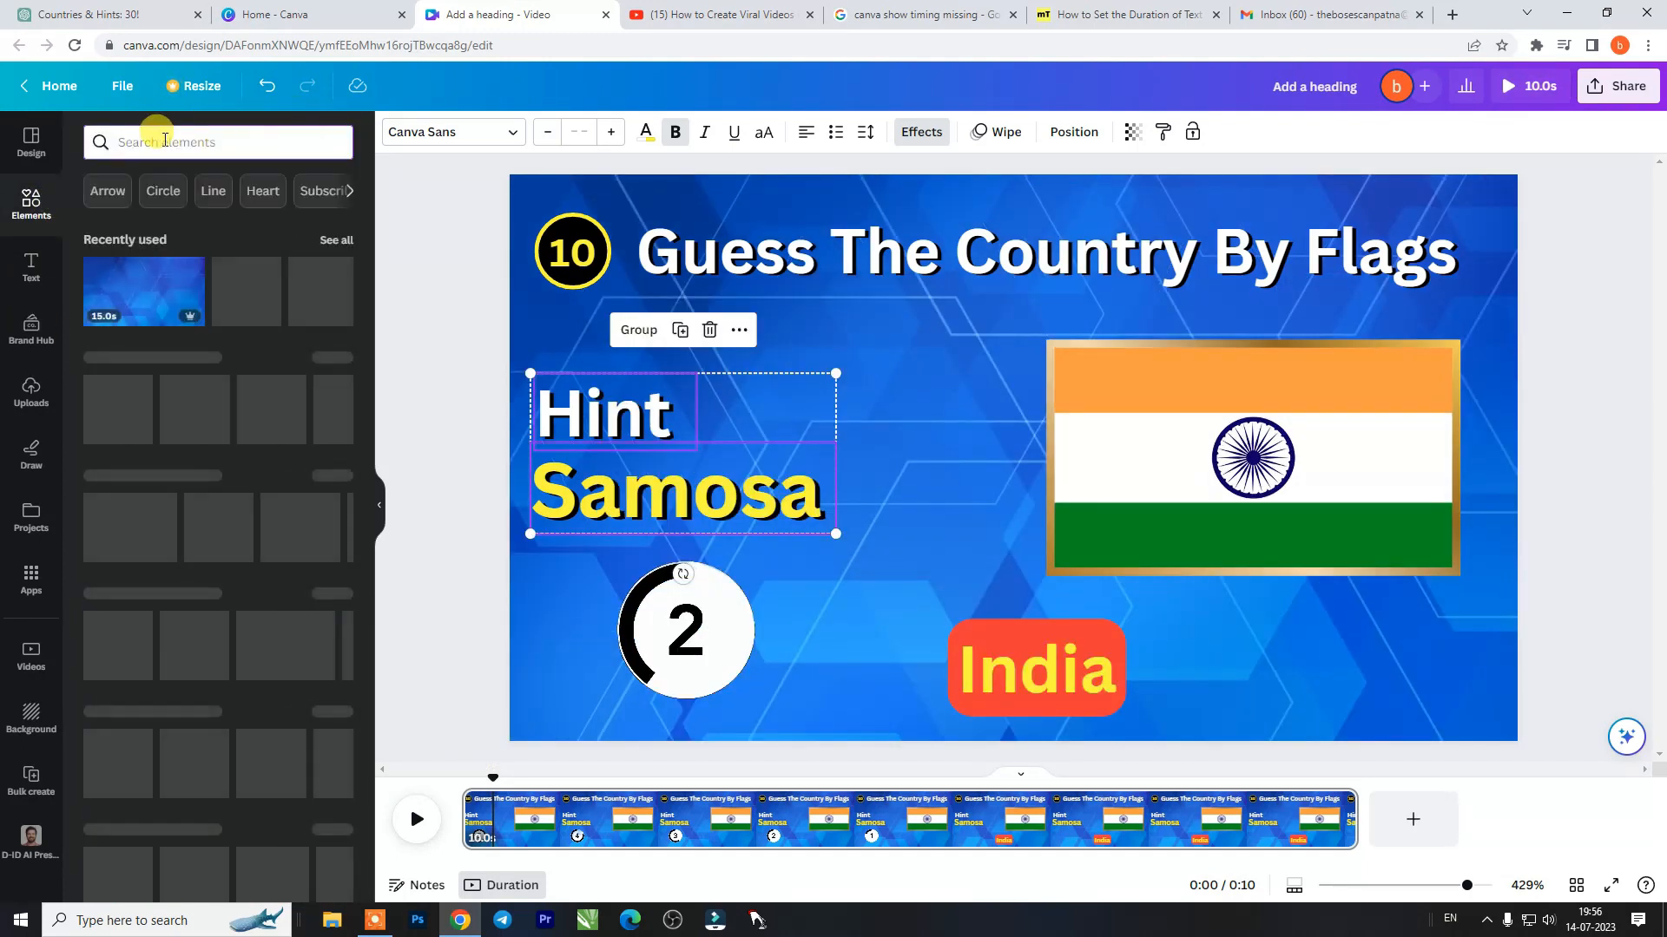
pyautogui.write('c')
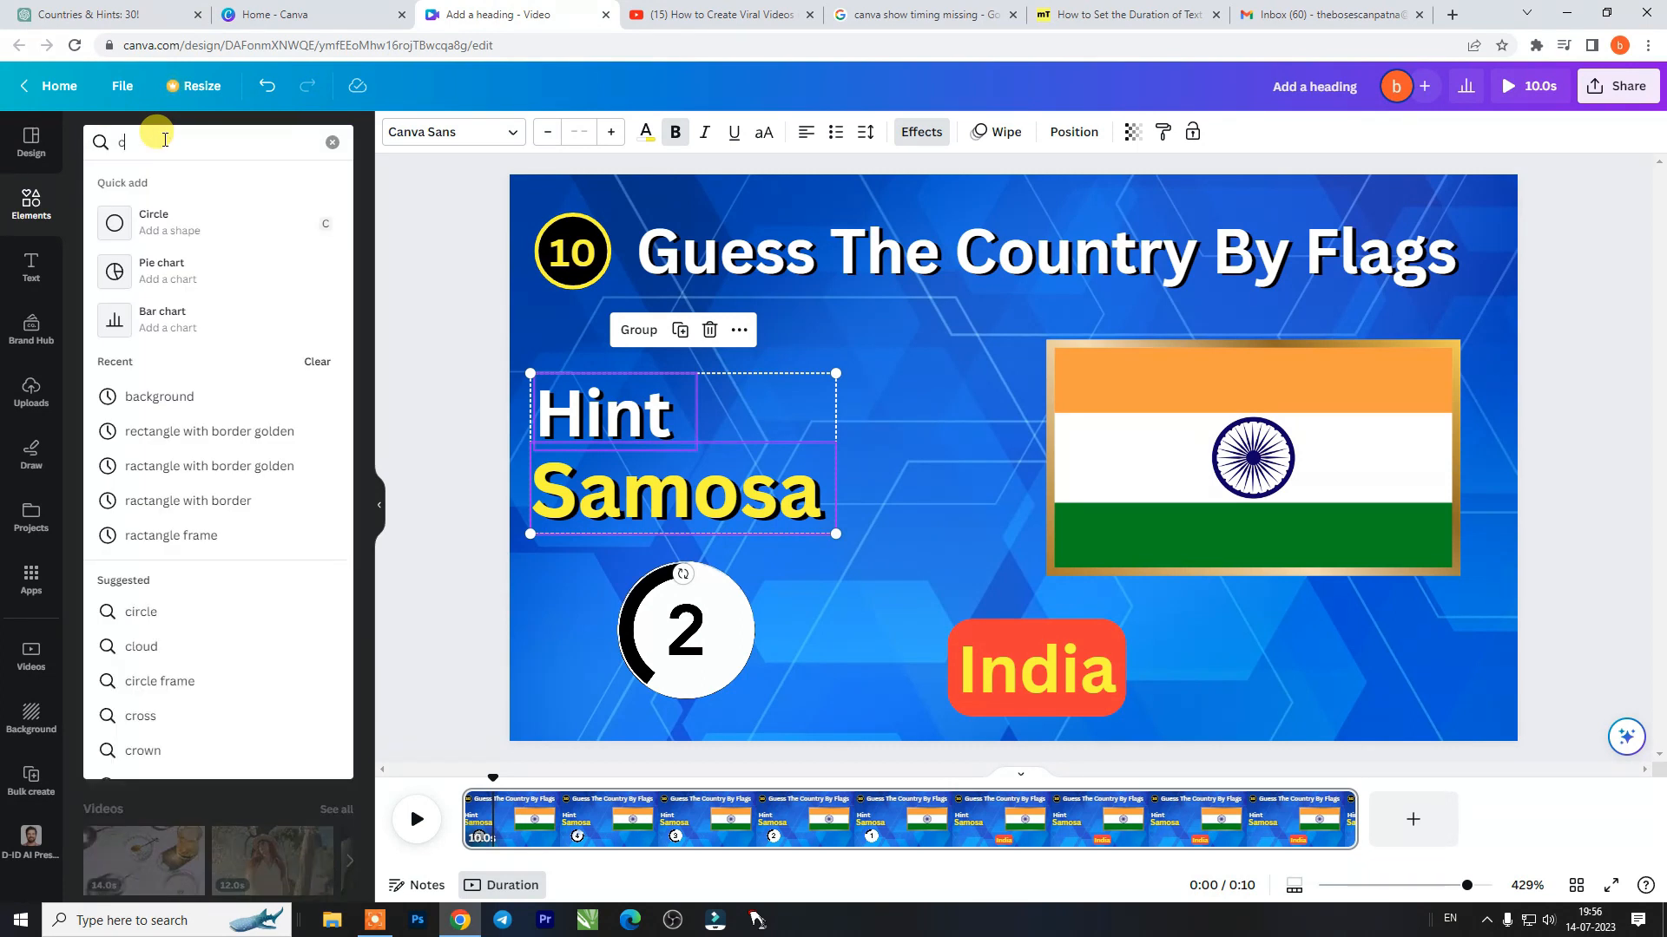
pyautogui.write('or')
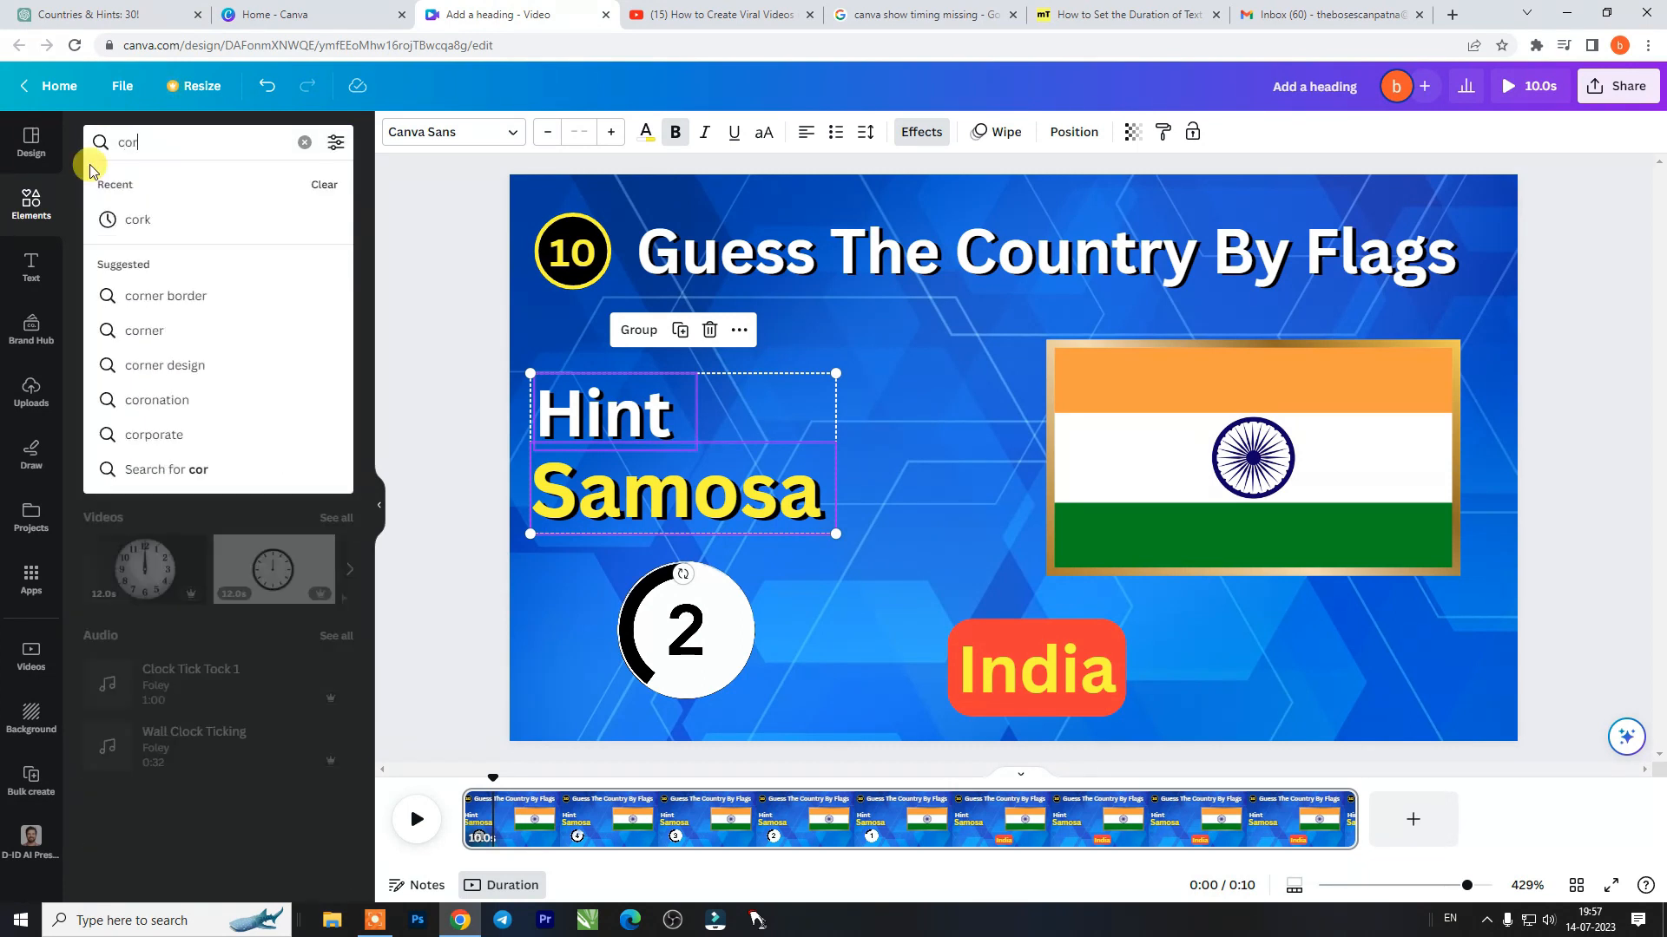
pyautogui.write('k')
pyautogui.press('Return')
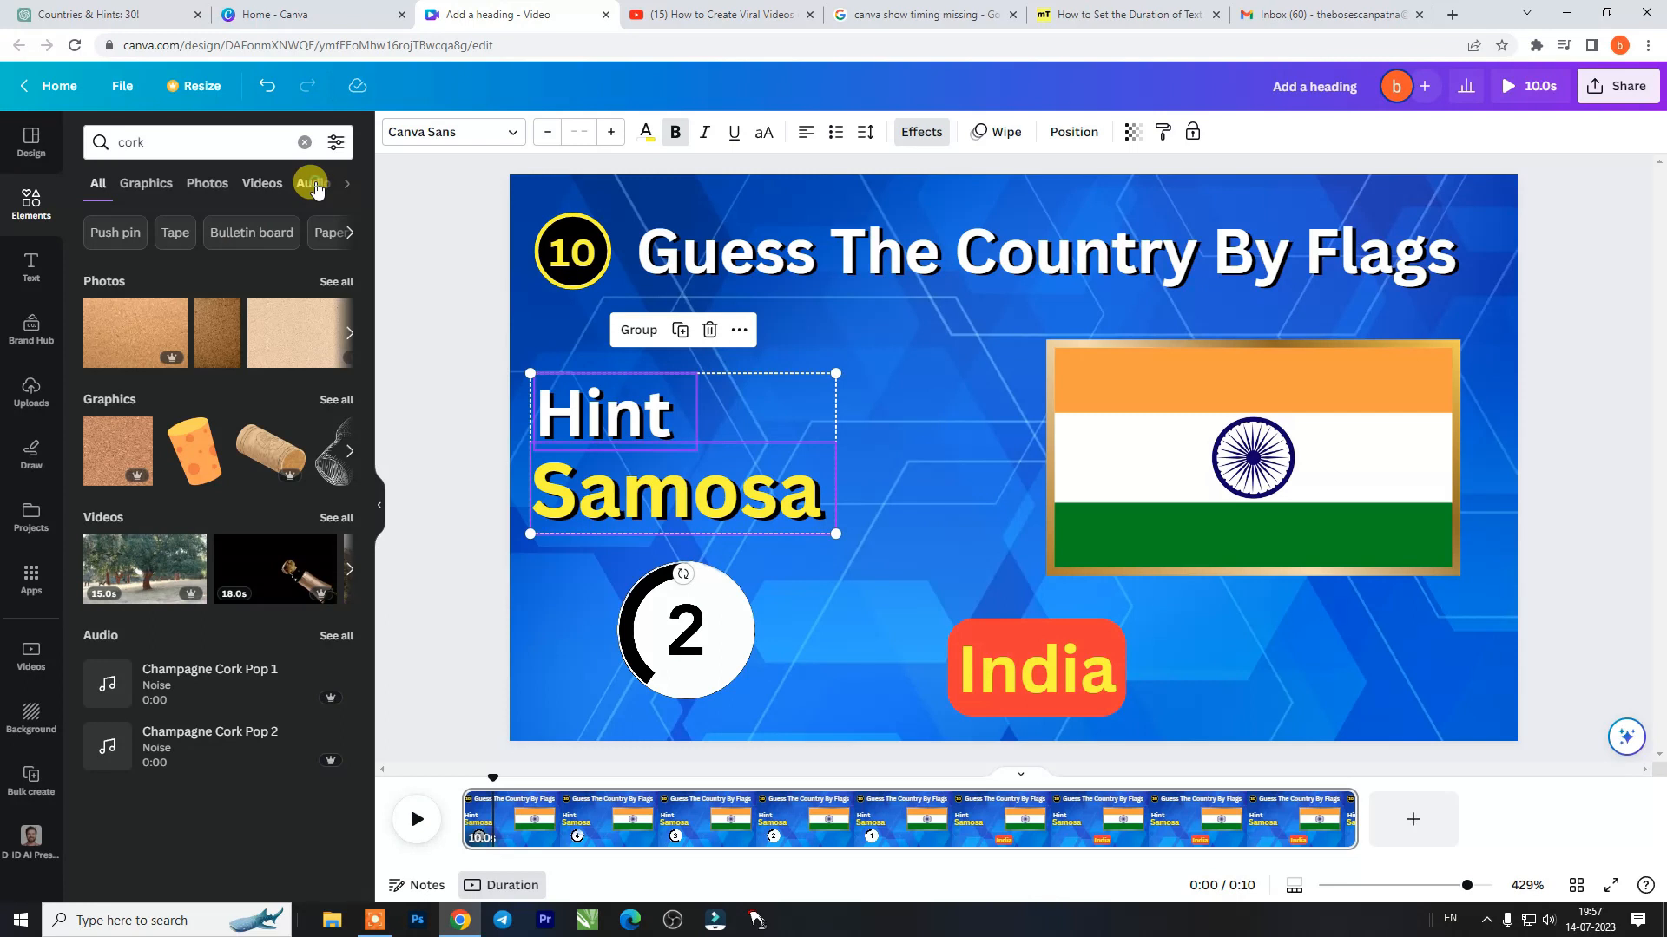
# - Preview the first cork audio effects and add Champagne Cork Pop 2 to the page at about 0.3 seconds
pyautogui.click(312, 184)
pyautogui.click(106, 304)
pyautogui.click(105, 369)
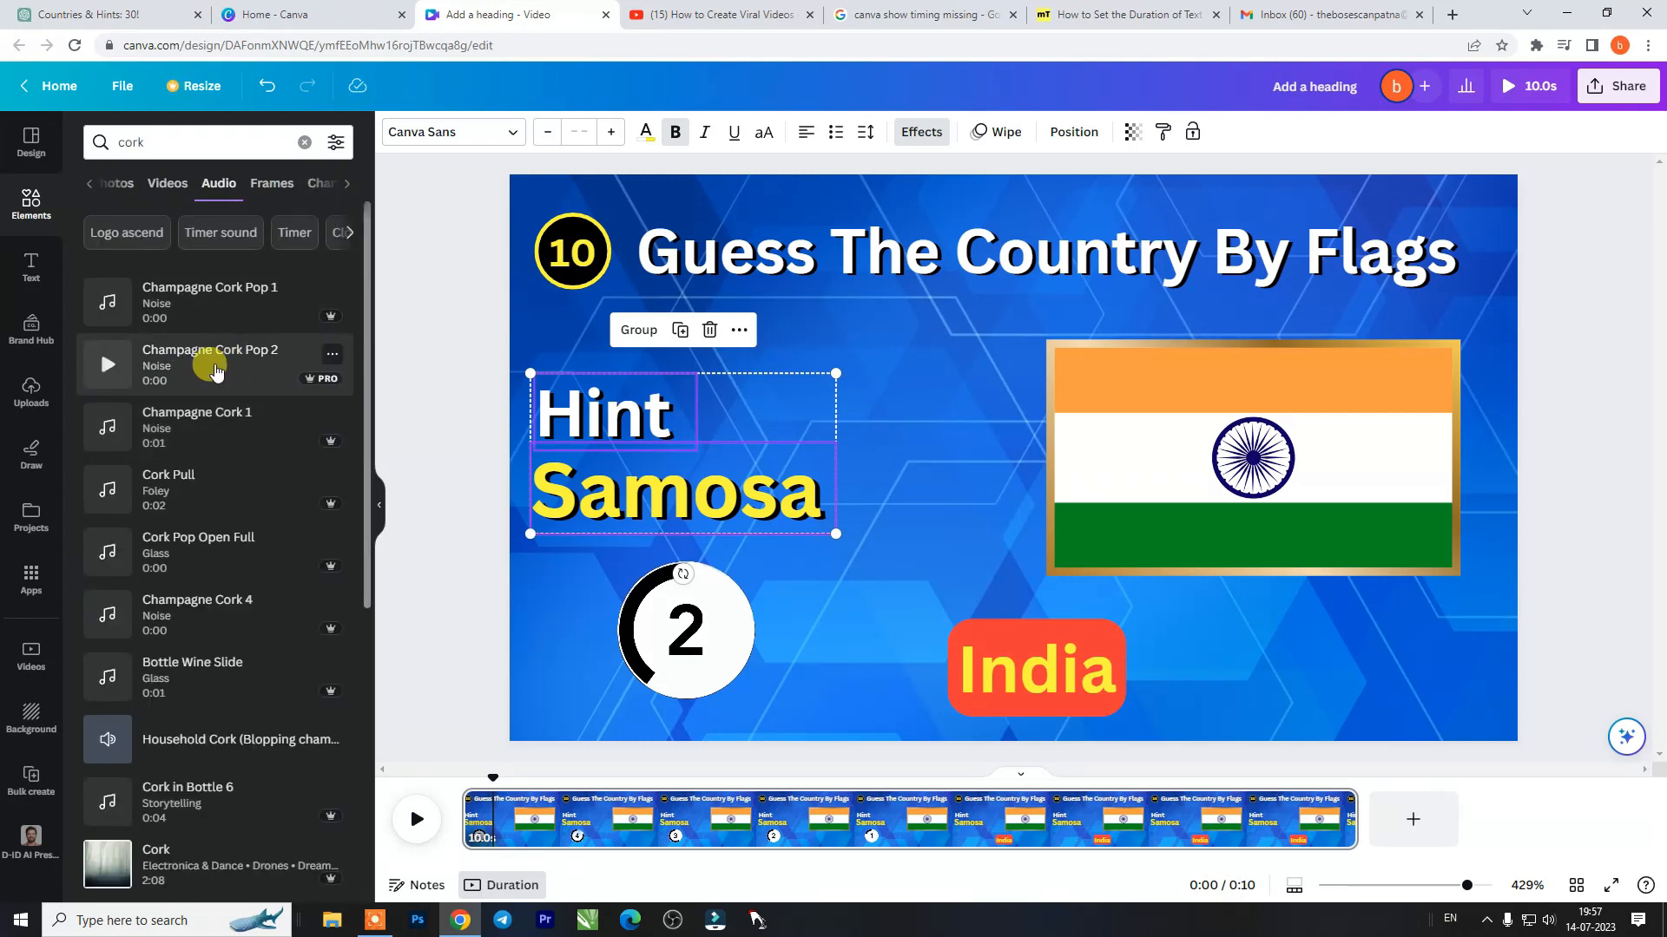
pyautogui.click(215, 371)
pyautogui.click(492, 836)
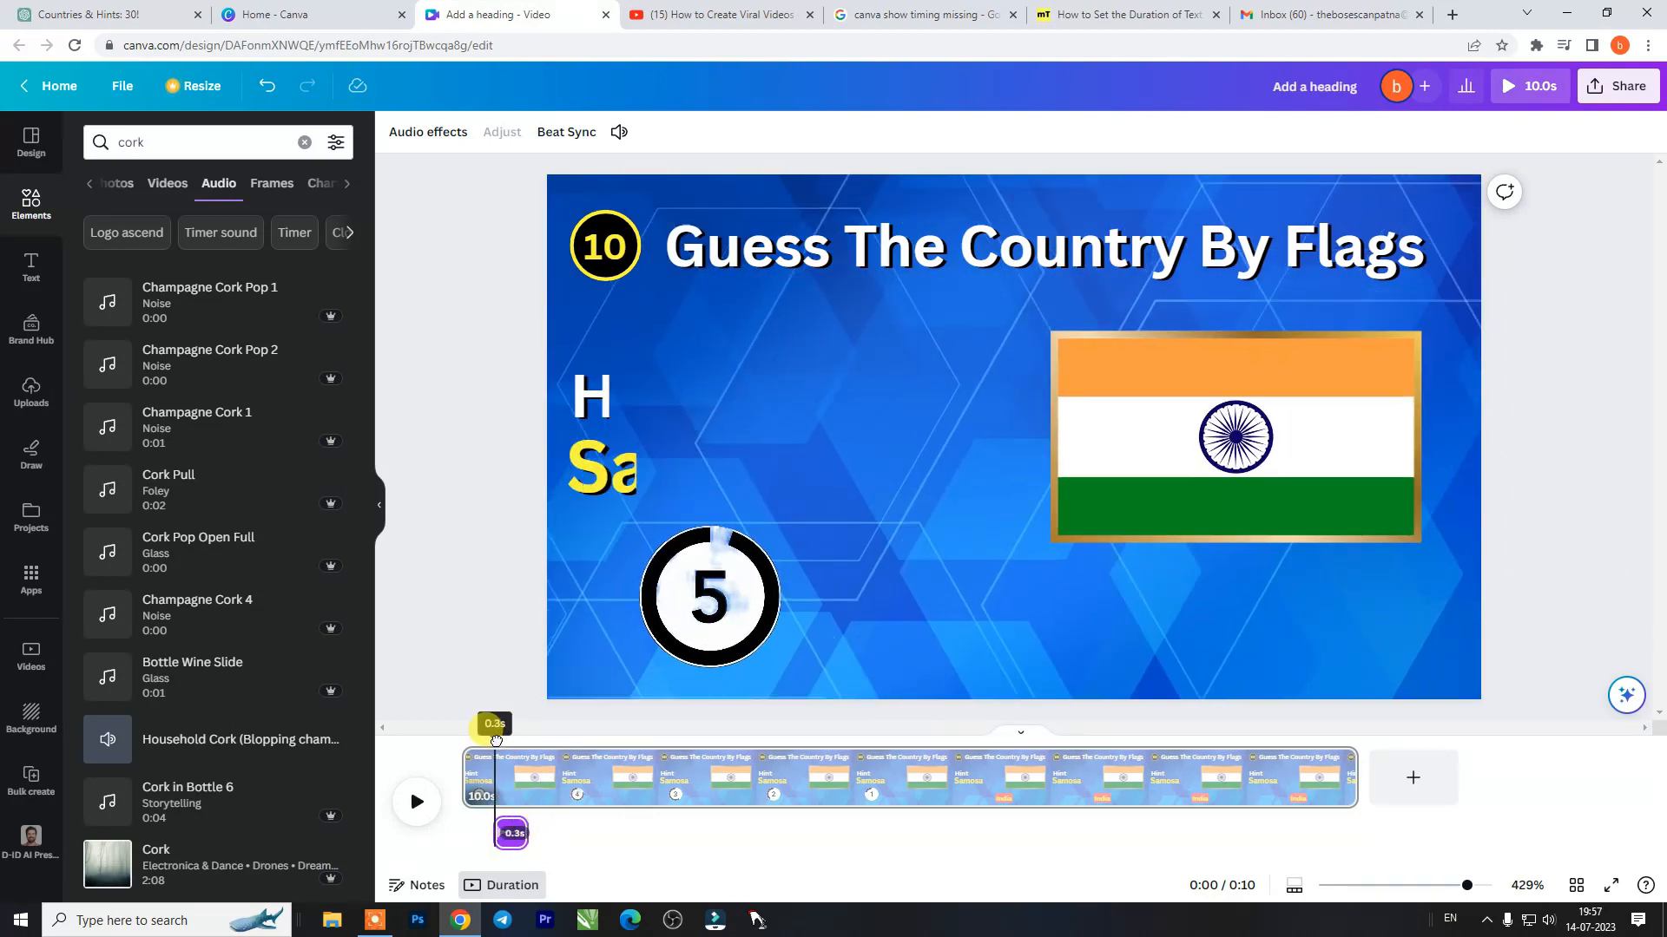
# - Shift the cork pop clip slightly earlier on the timeline and play the page to check its timing
pyautogui.moveTo(510, 833); pyautogui.dragTo(499, 819)
pyautogui.press('space')
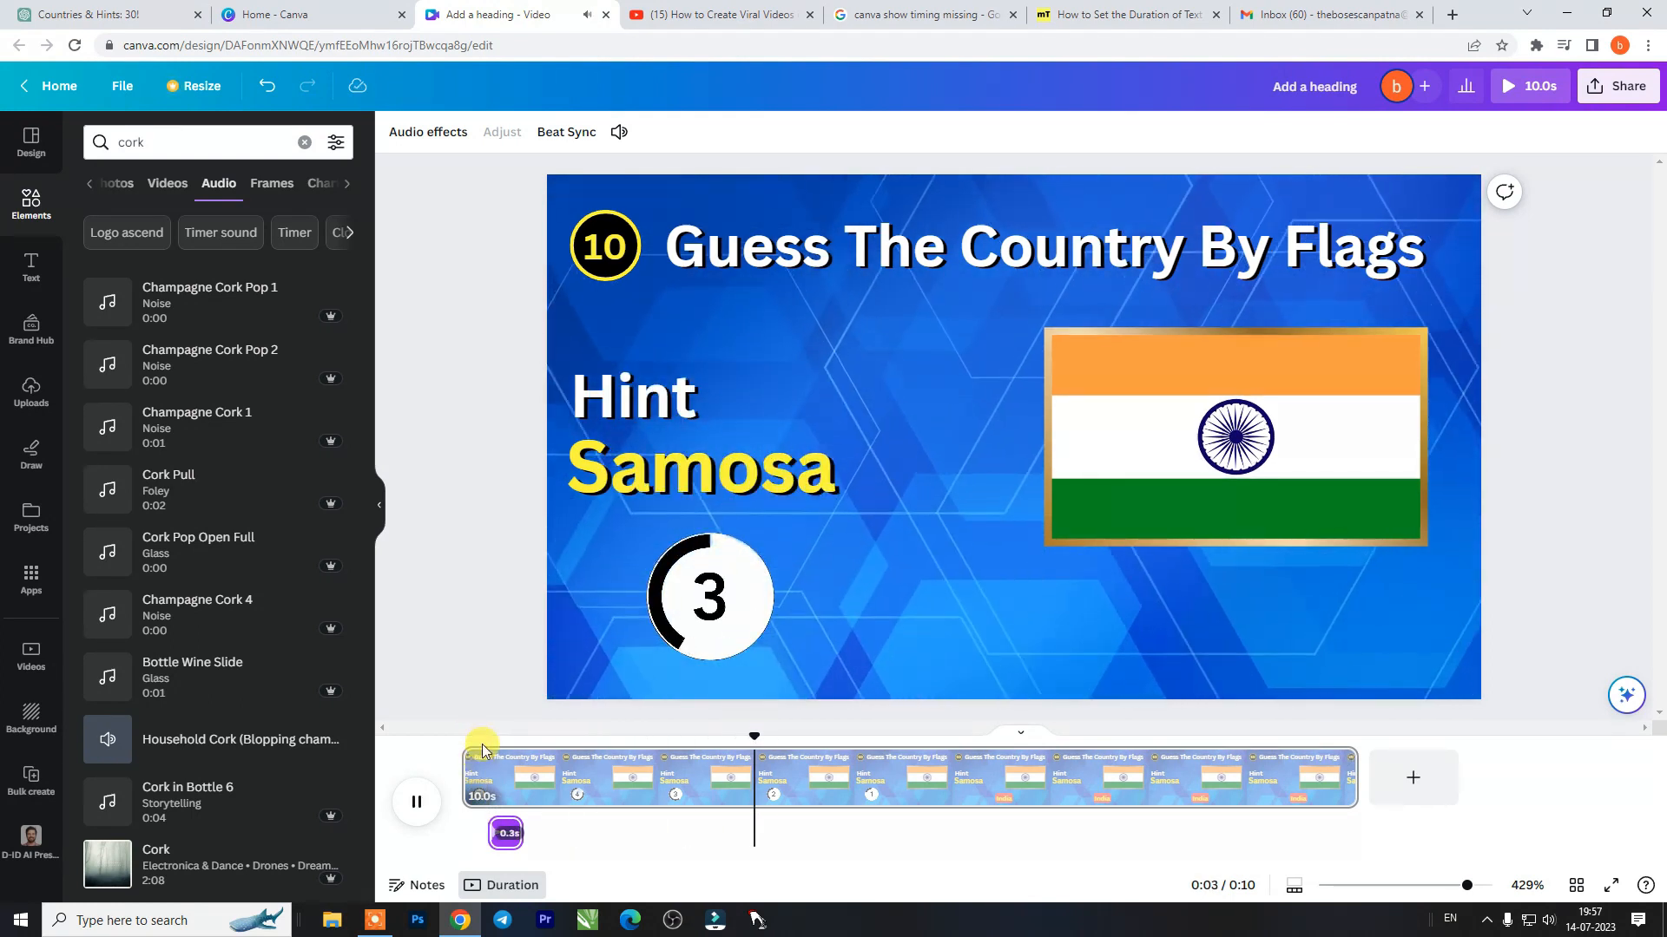
pyautogui.press('space')
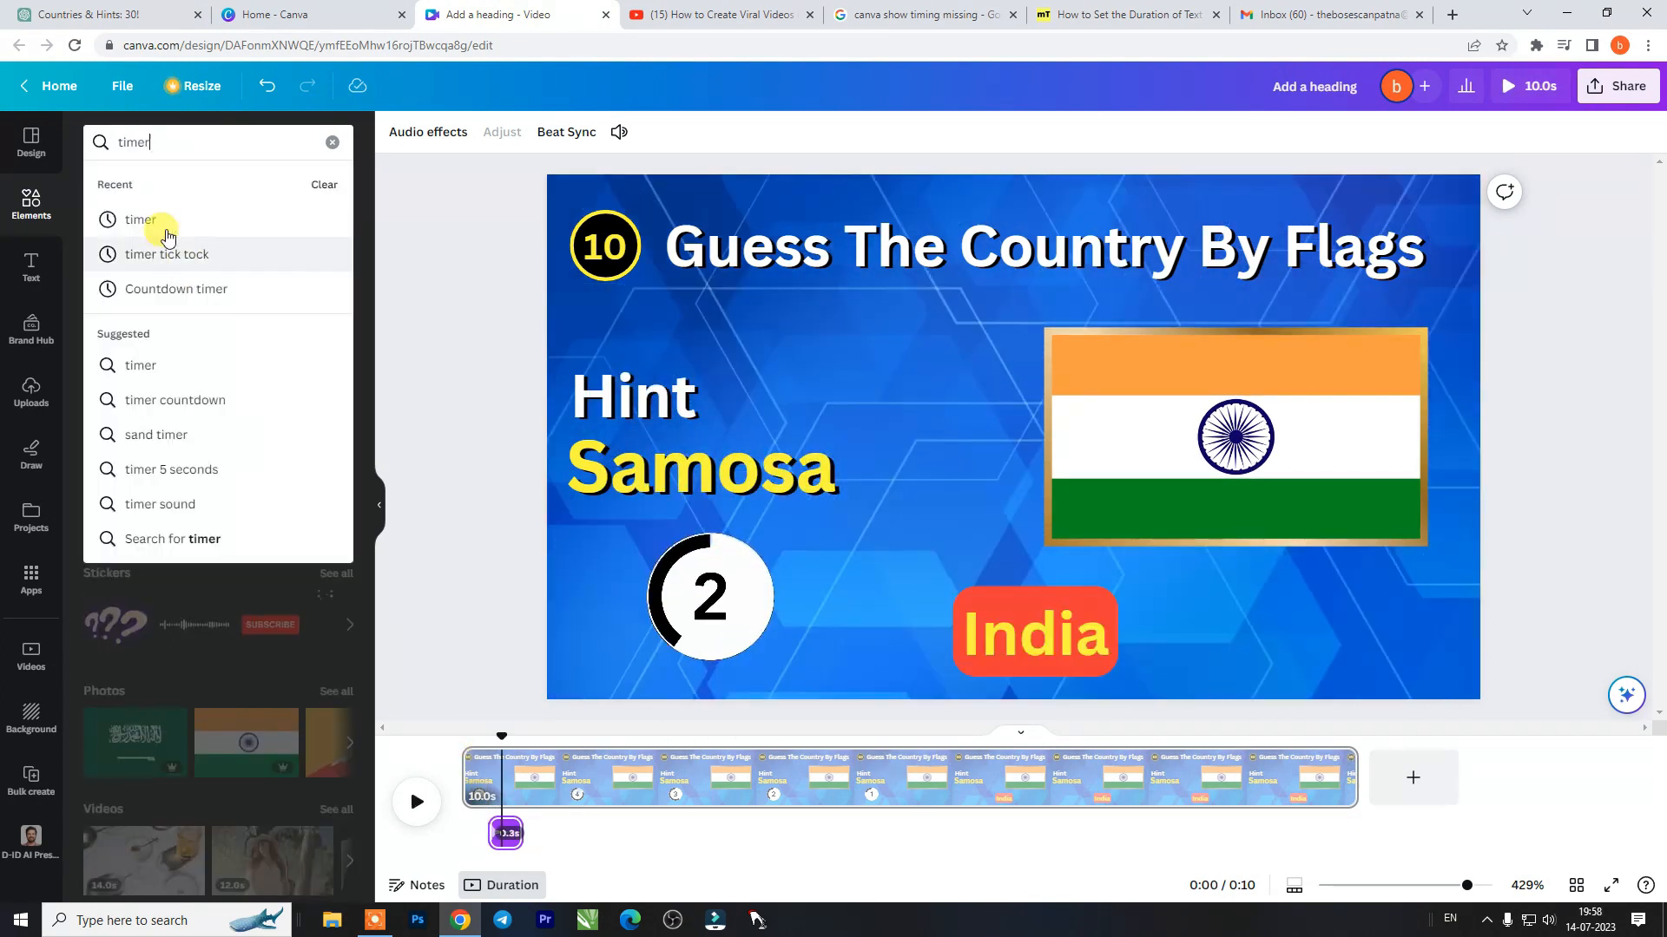
# - Search the audio library for "timer", add a long ticking timer track just after the page start and play it
pyautogui.click(152, 217)
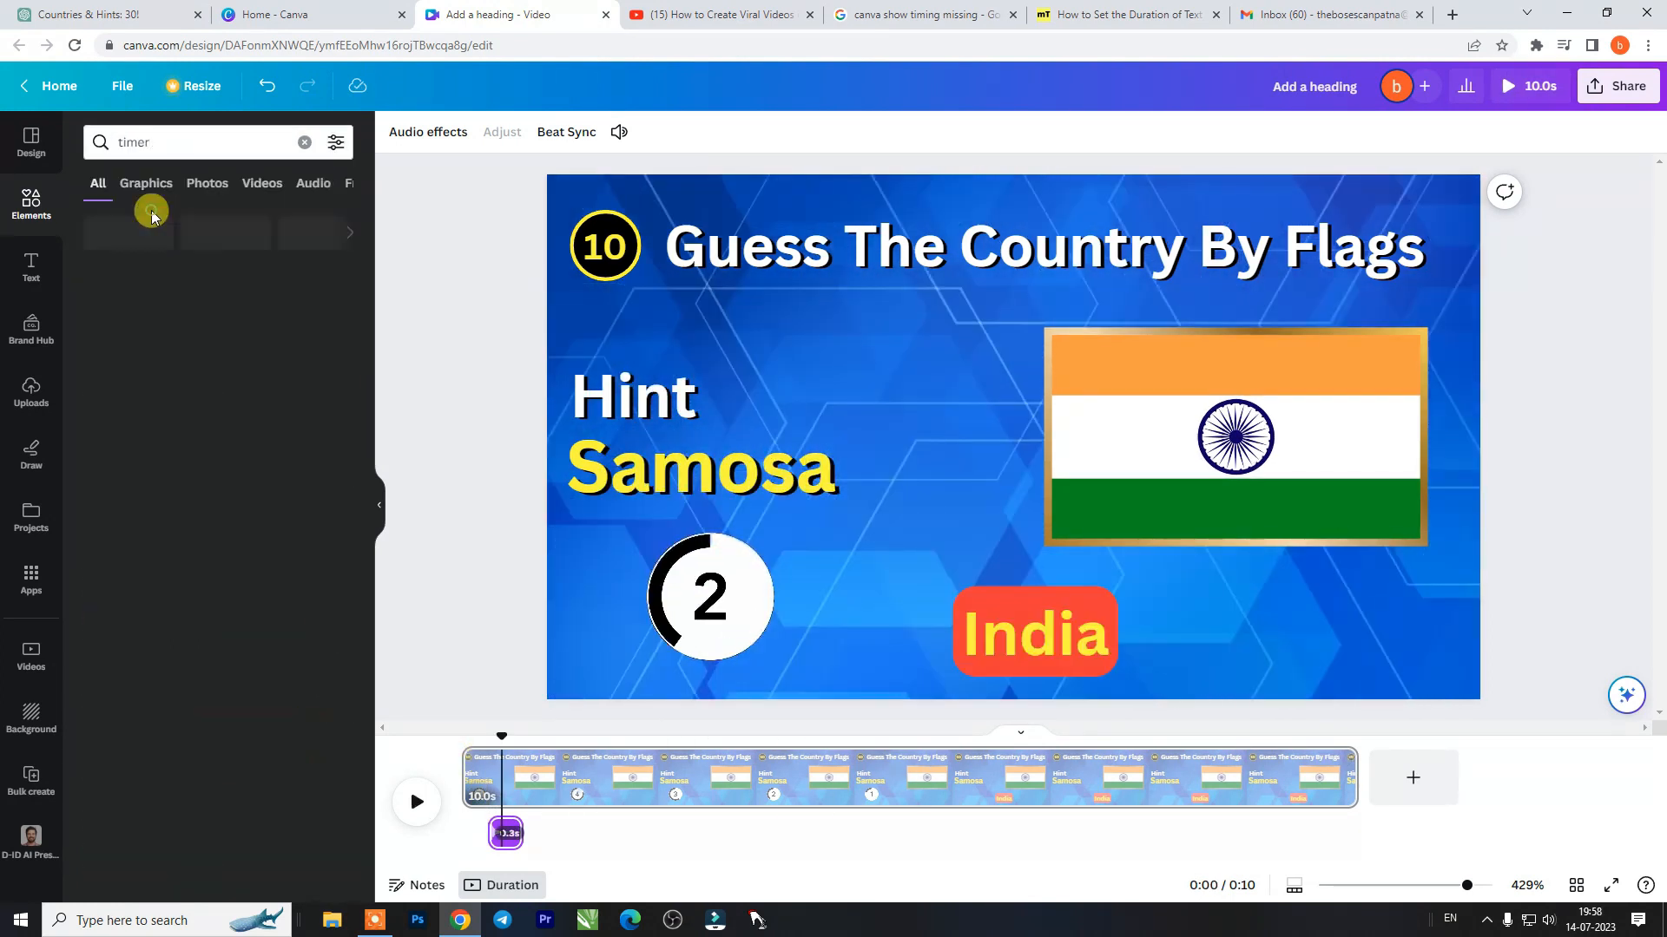
pyautogui.click(304, 183)
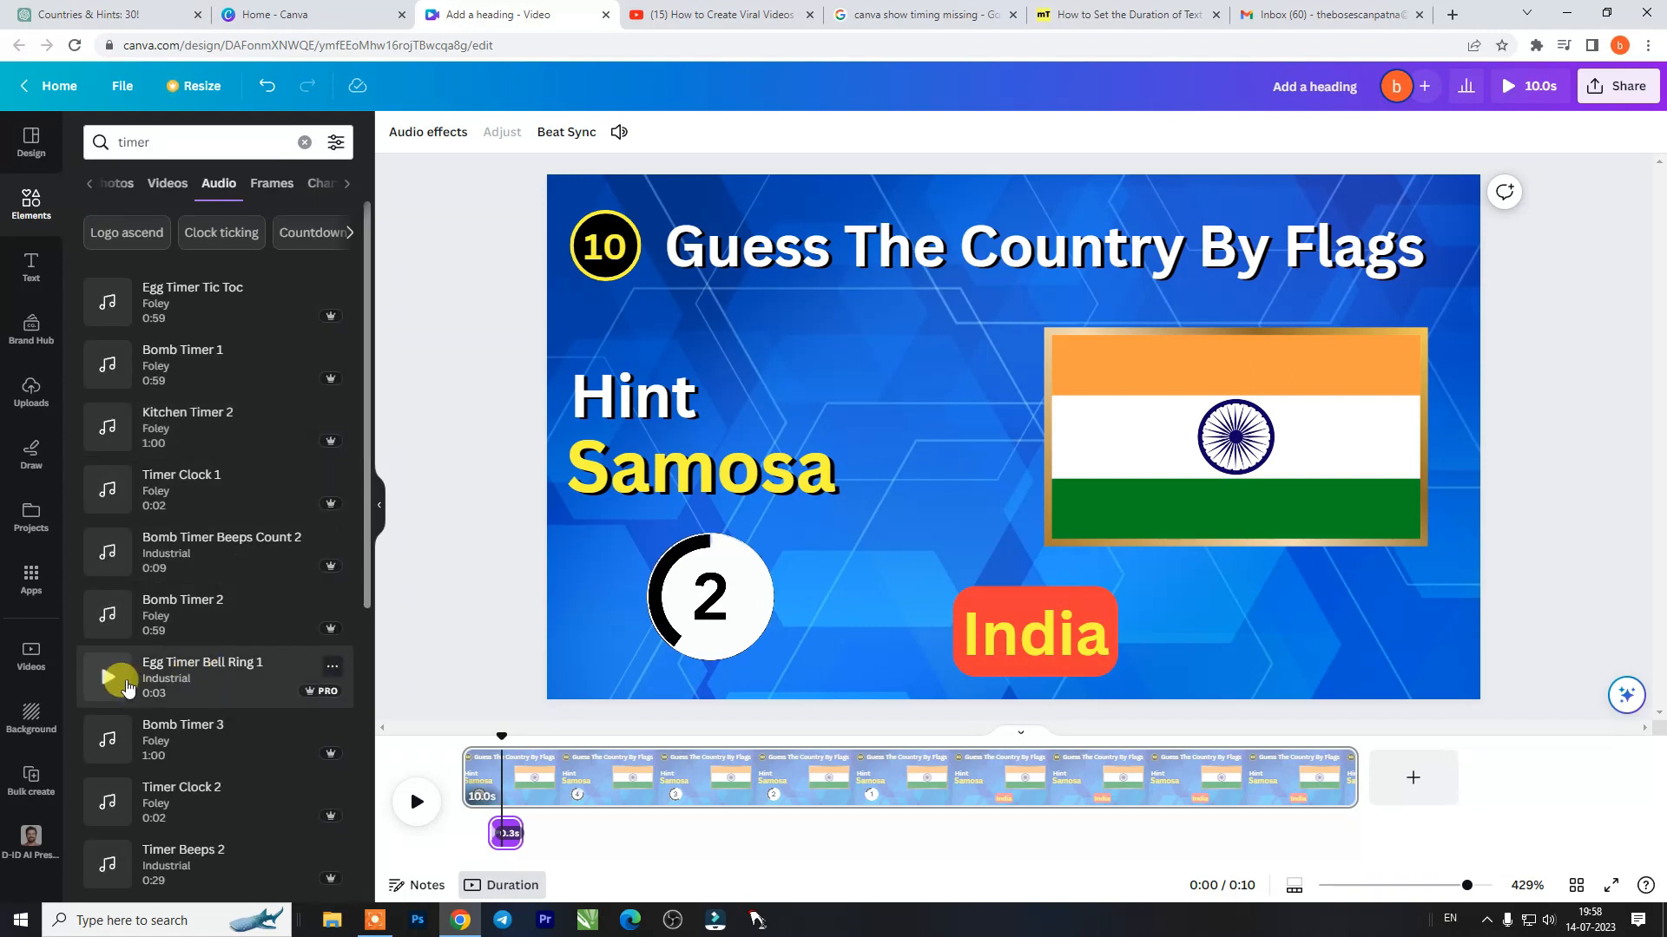
pyautogui.click(164, 673)
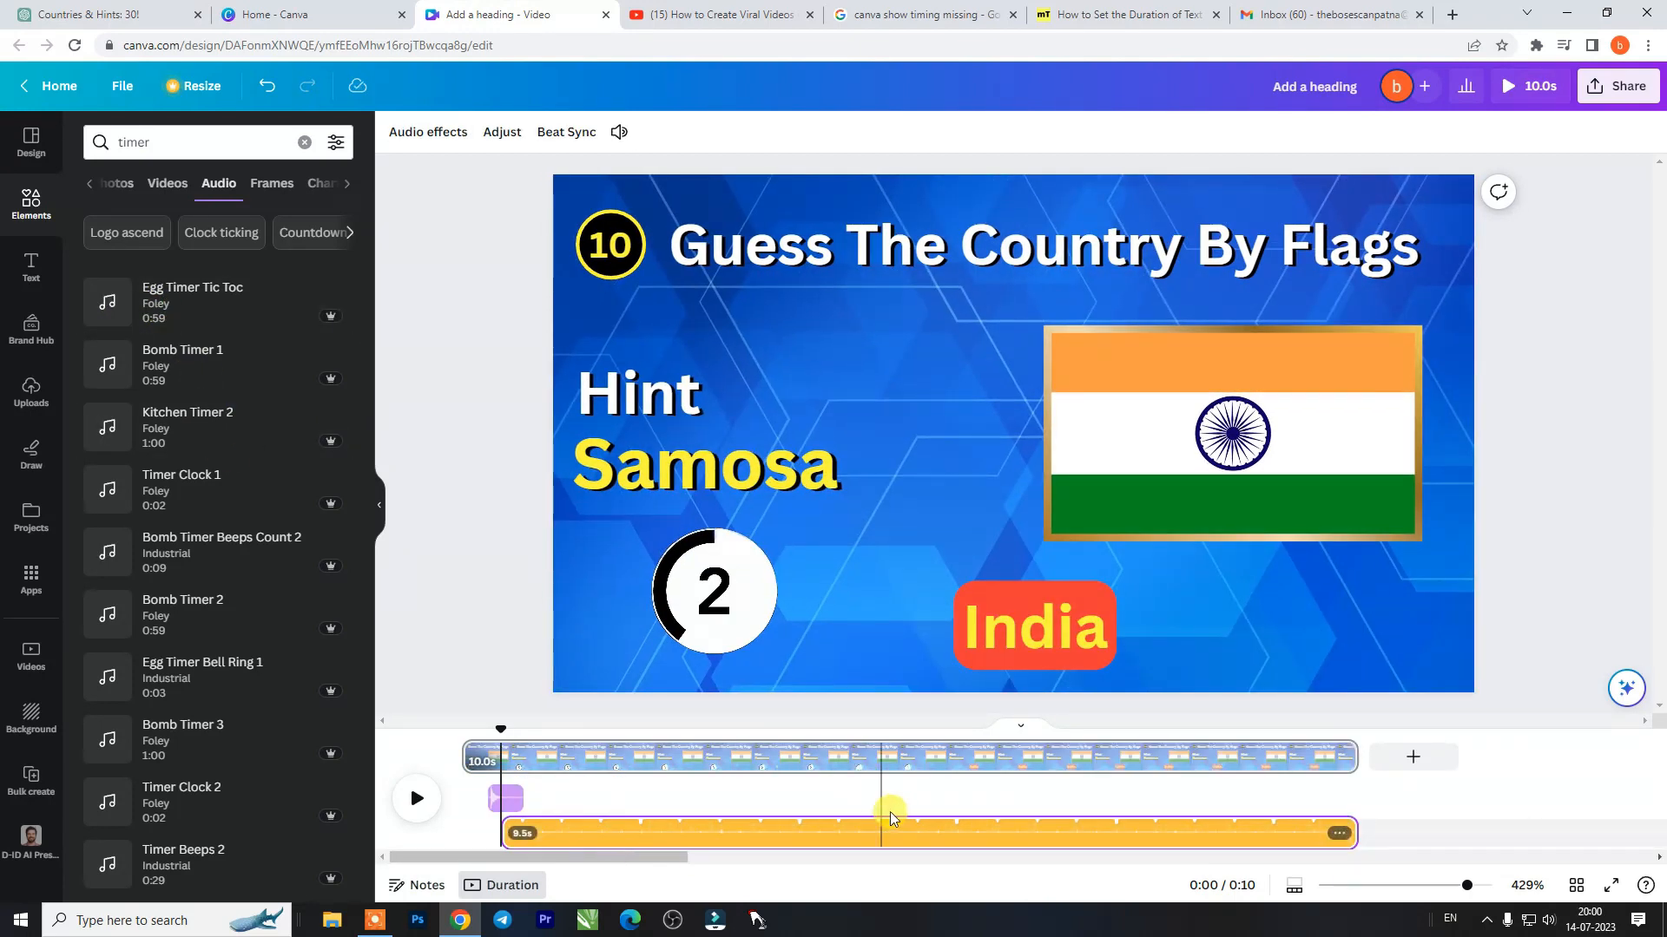
pyautogui.press('space')
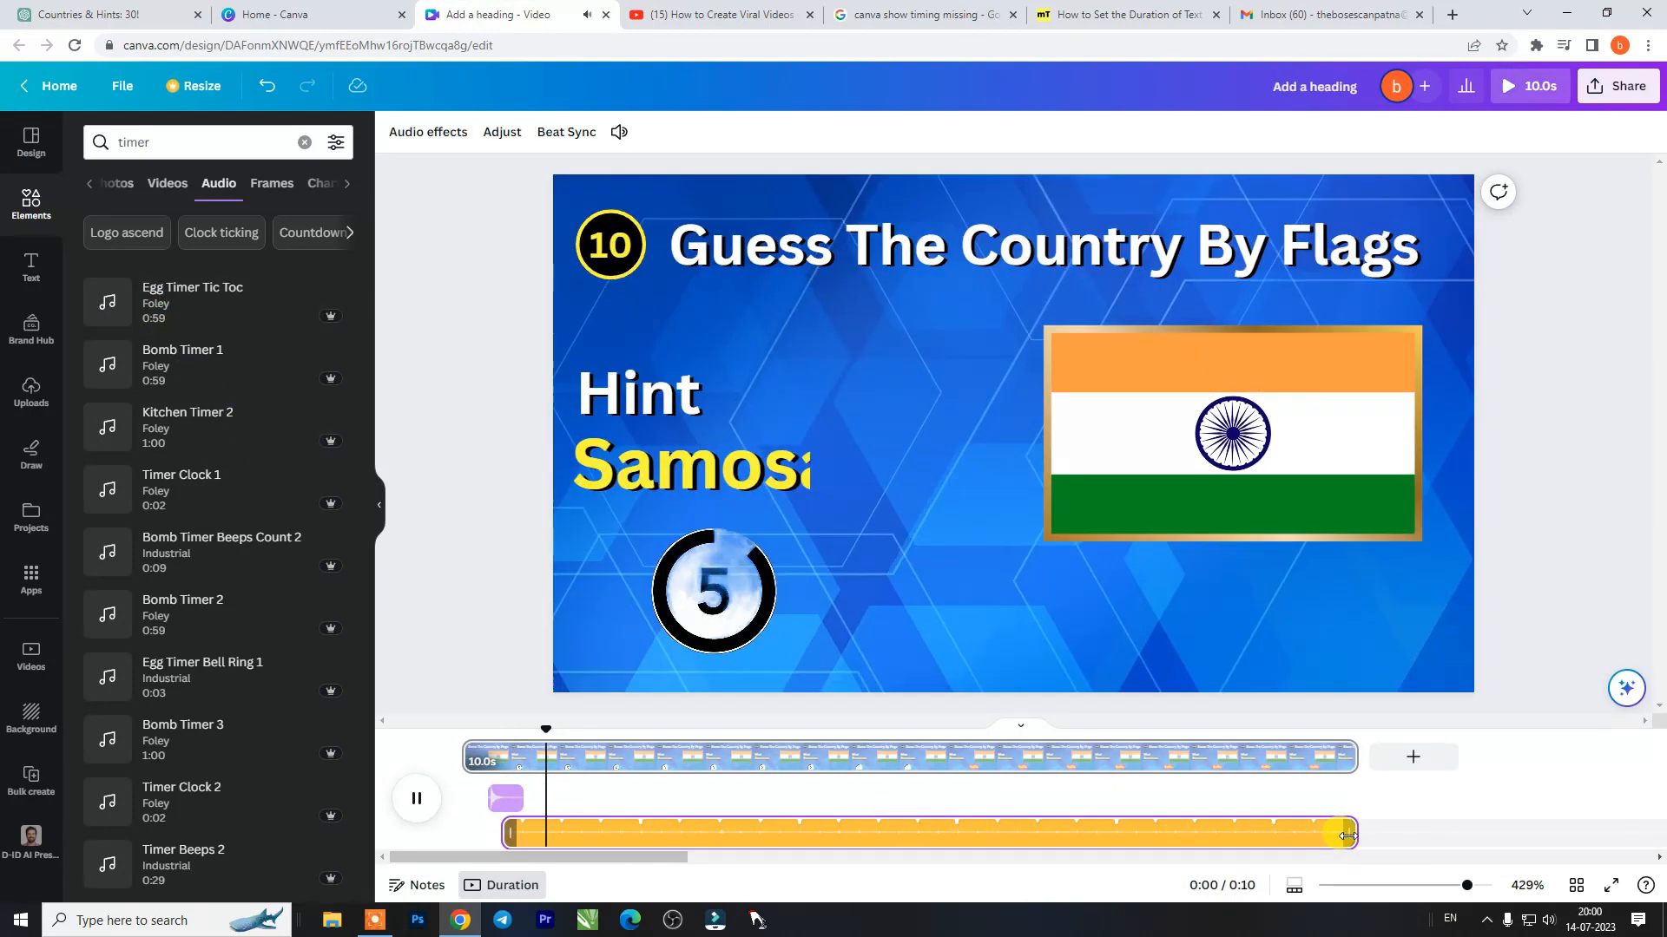
pyautogui.press('space')
# - Raise the timer track's volume to about 169 and play the page up to the India reveal
pyautogui.doubleClick(1290, 840)
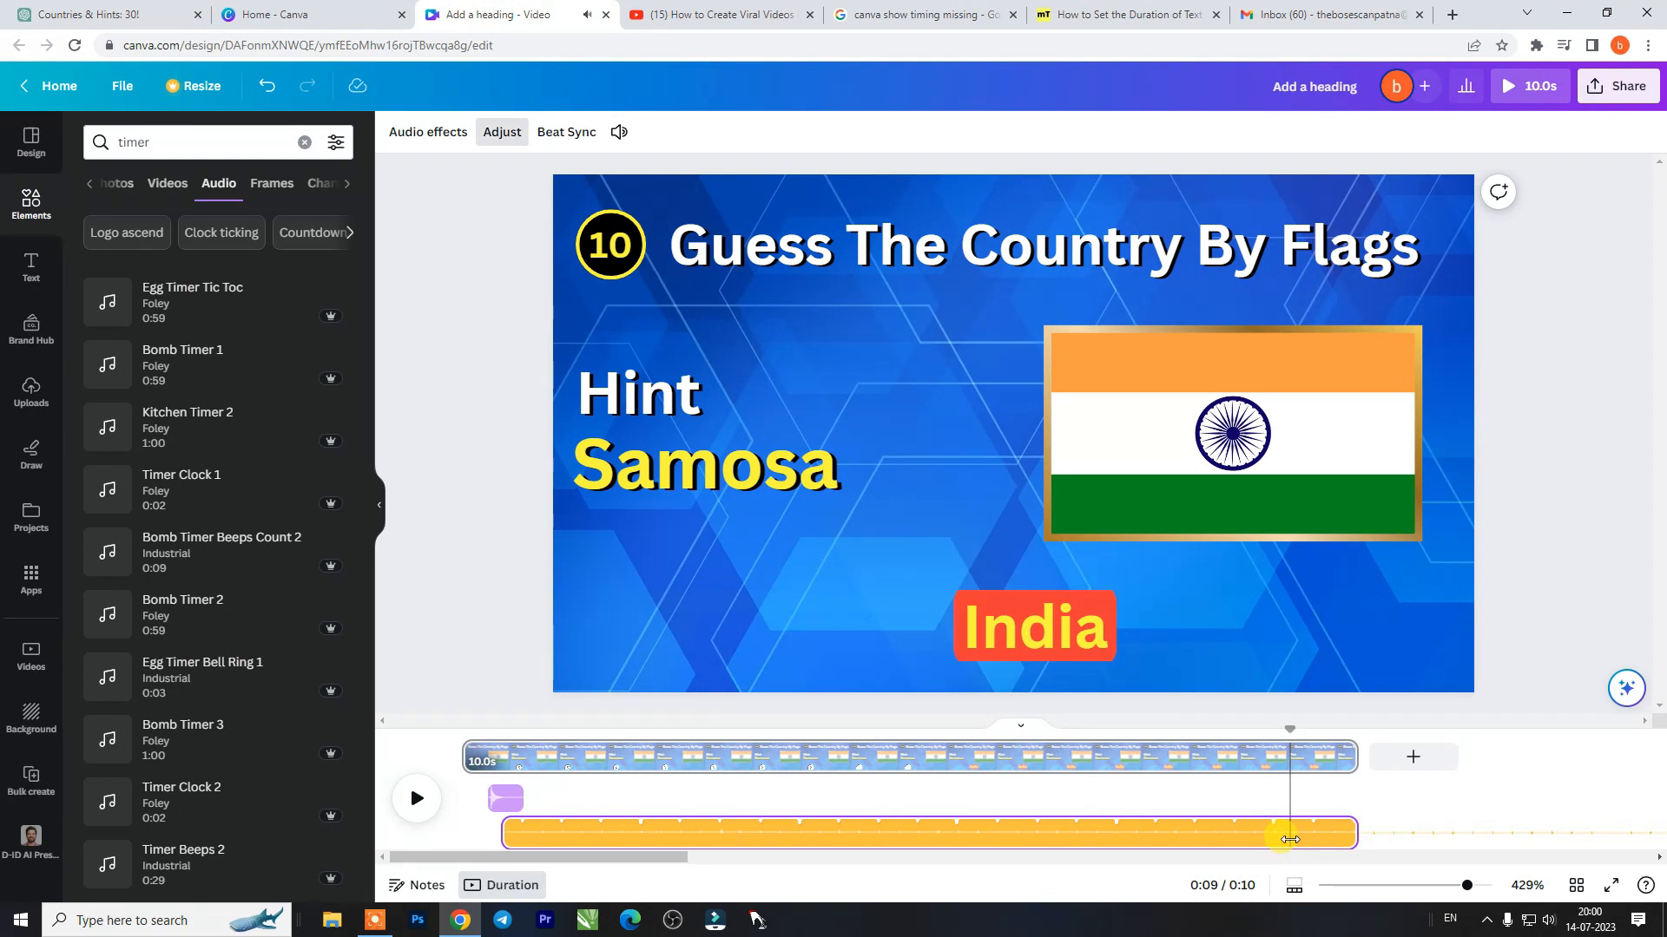
pyautogui.moveTo(697, 223); pyautogui.dragTo(739, 223)
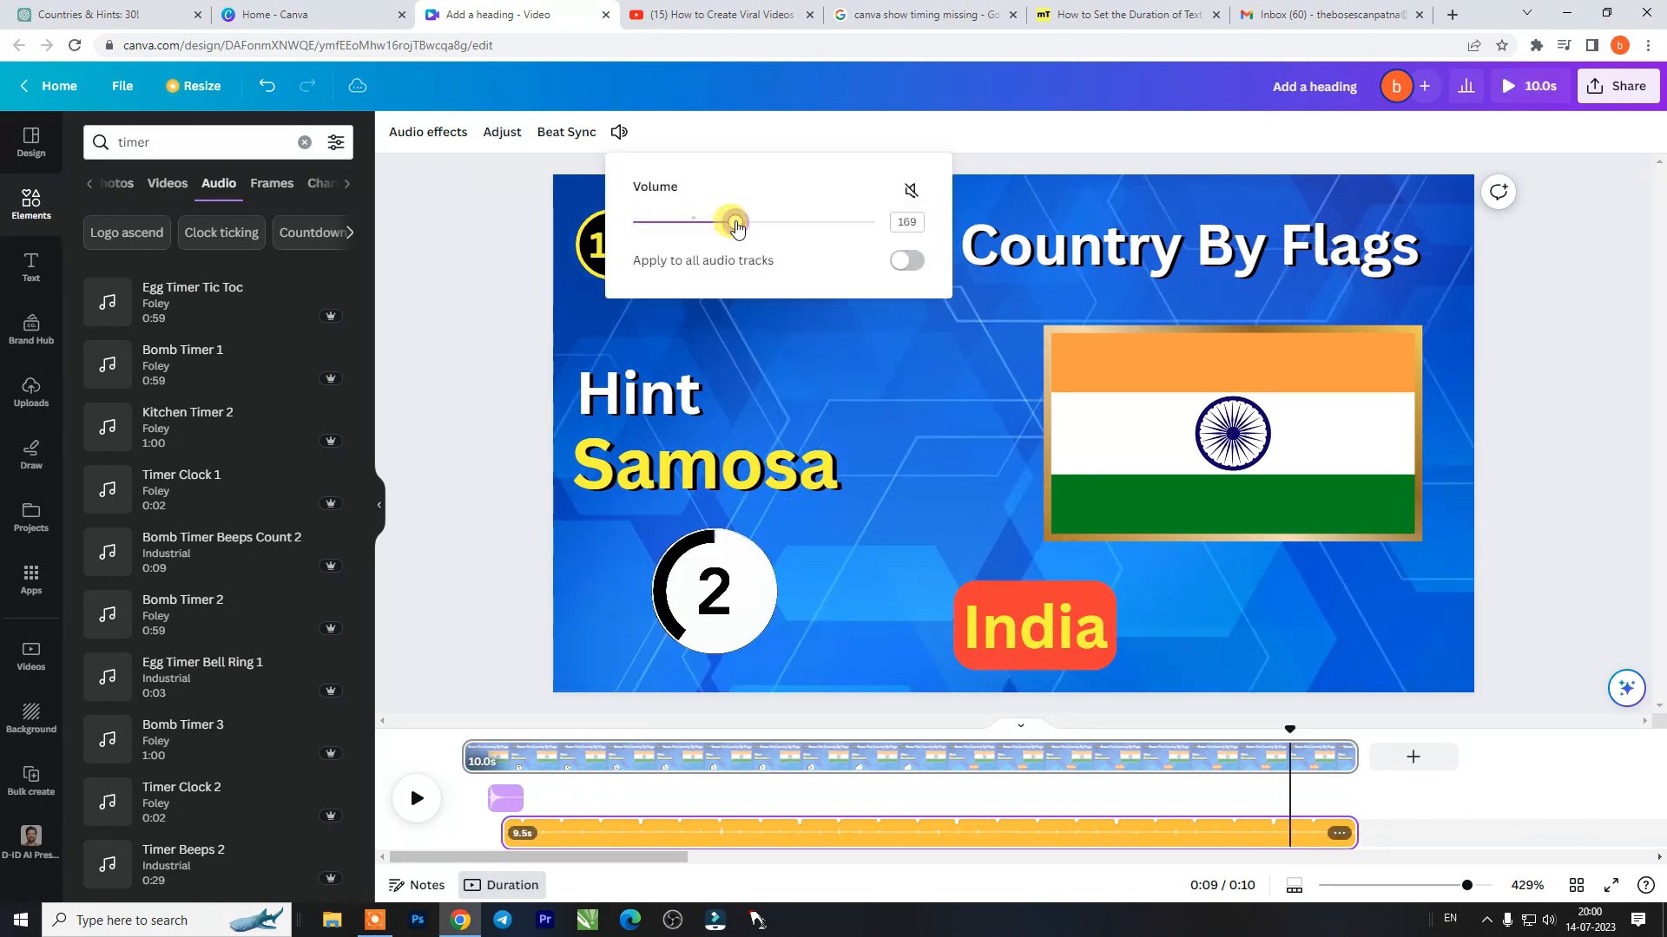
pyautogui.click(414, 794)
pyautogui.press('space')
pyautogui.press('space')
pyautogui.press('space')
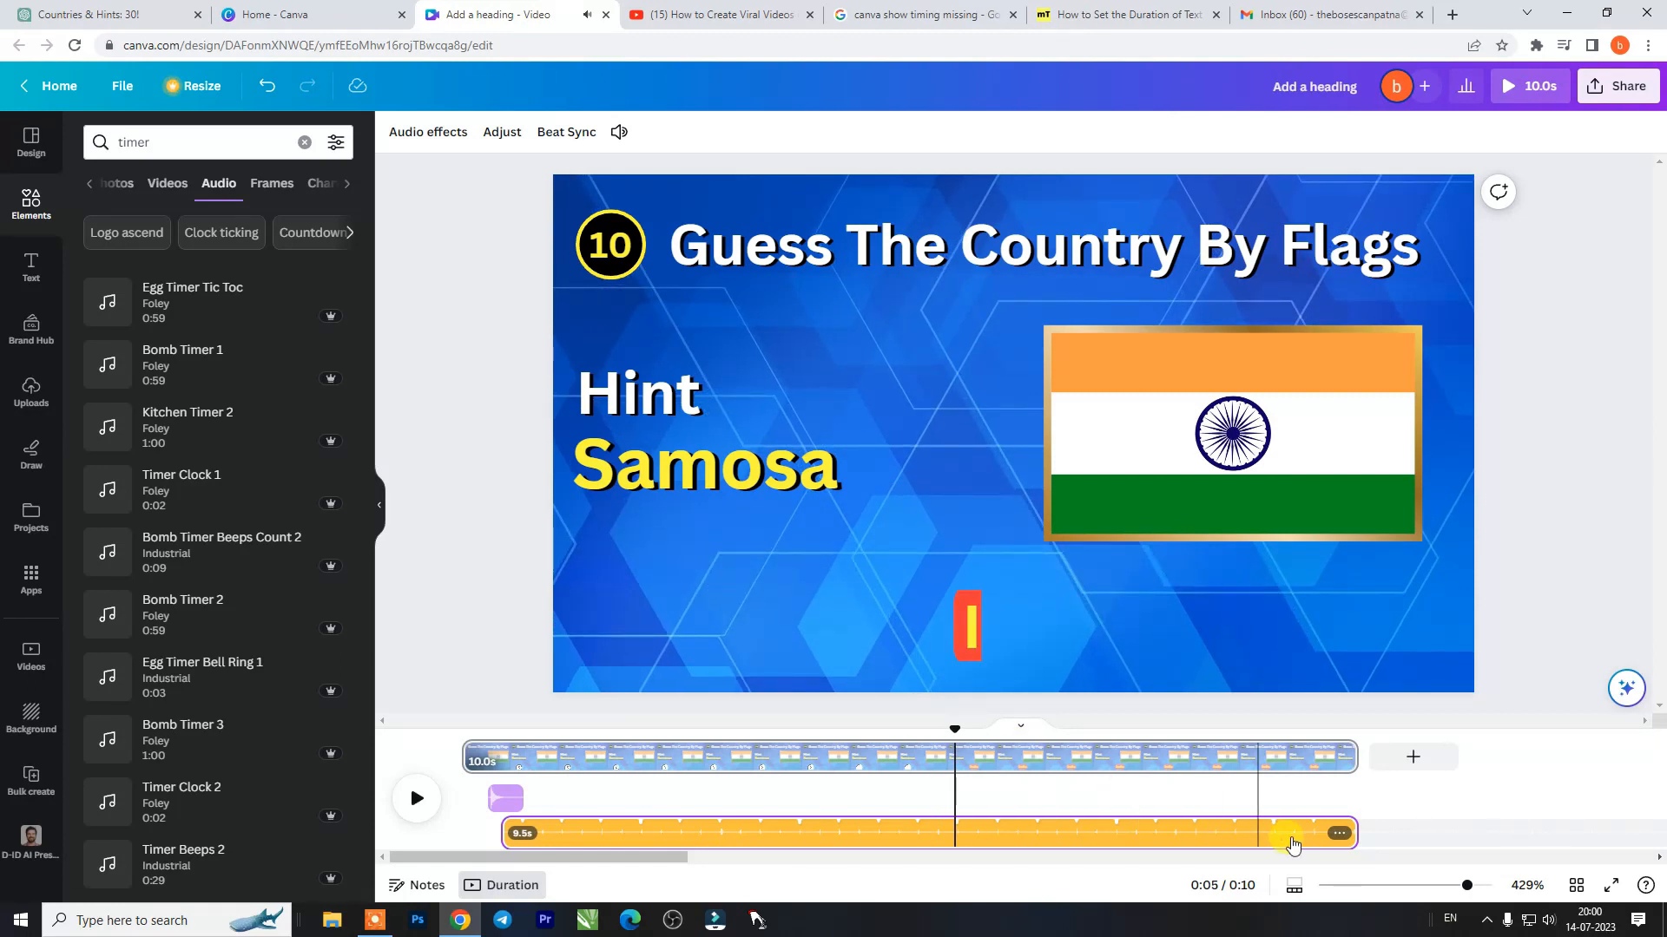
# - Trim the timer track to 5.1 s and place a copy of the cork pop clip where the India text appears
pyautogui.moveTo(1346, 833); pyautogui.dragTo(962, 815)
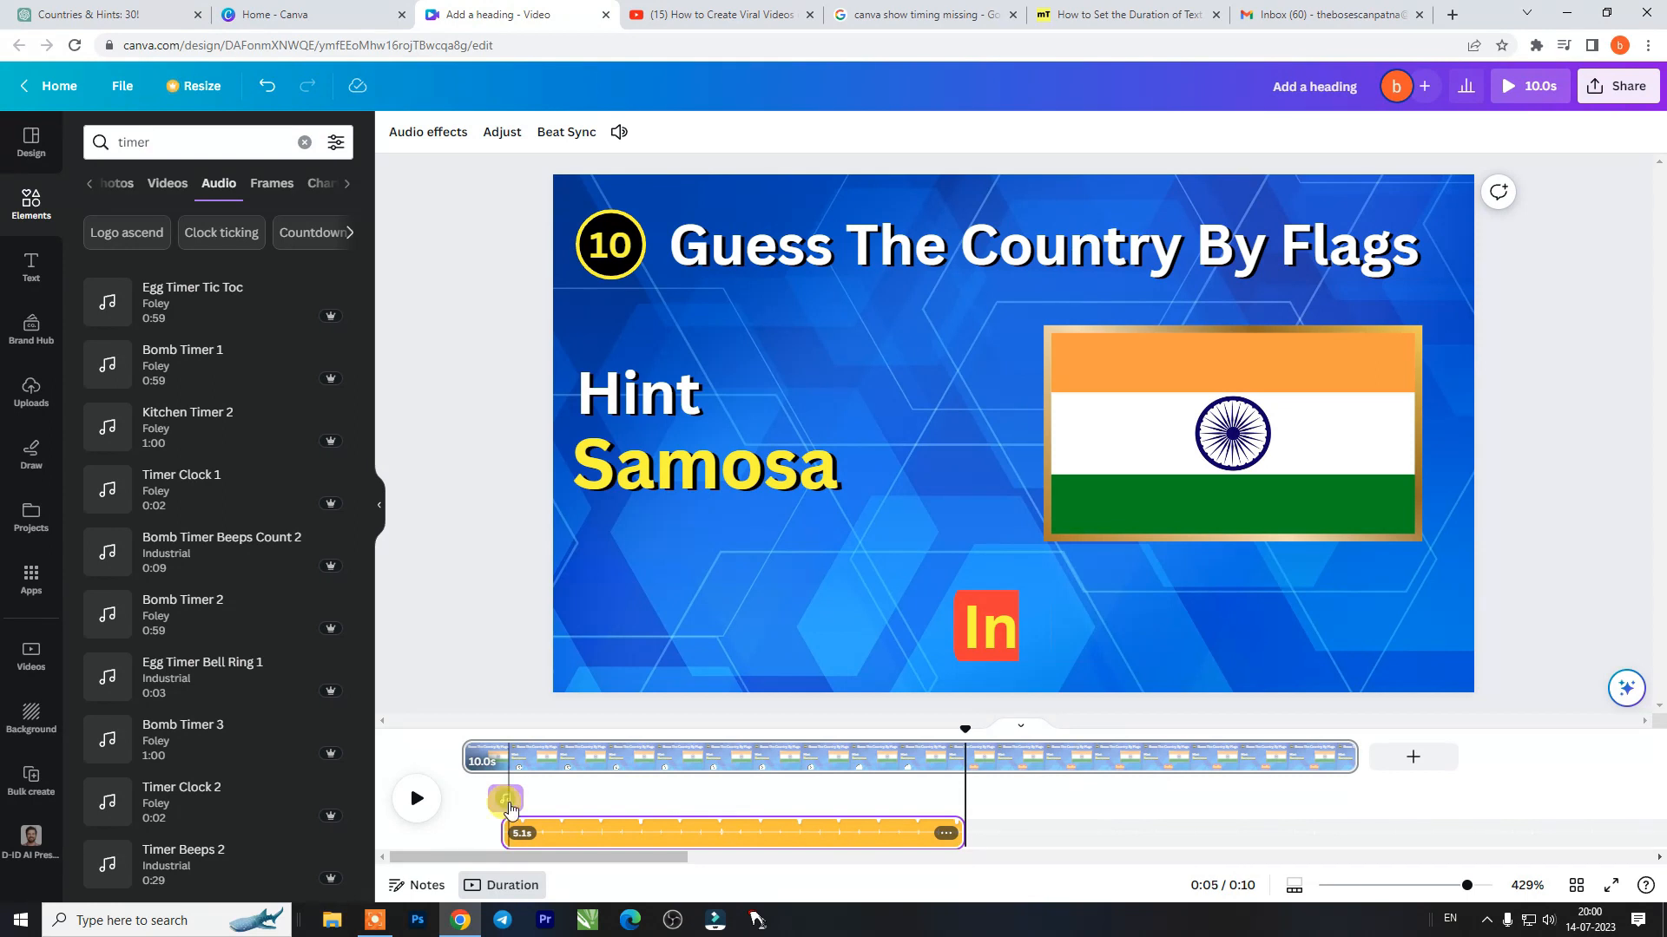
pyautogui.click(506, 800)
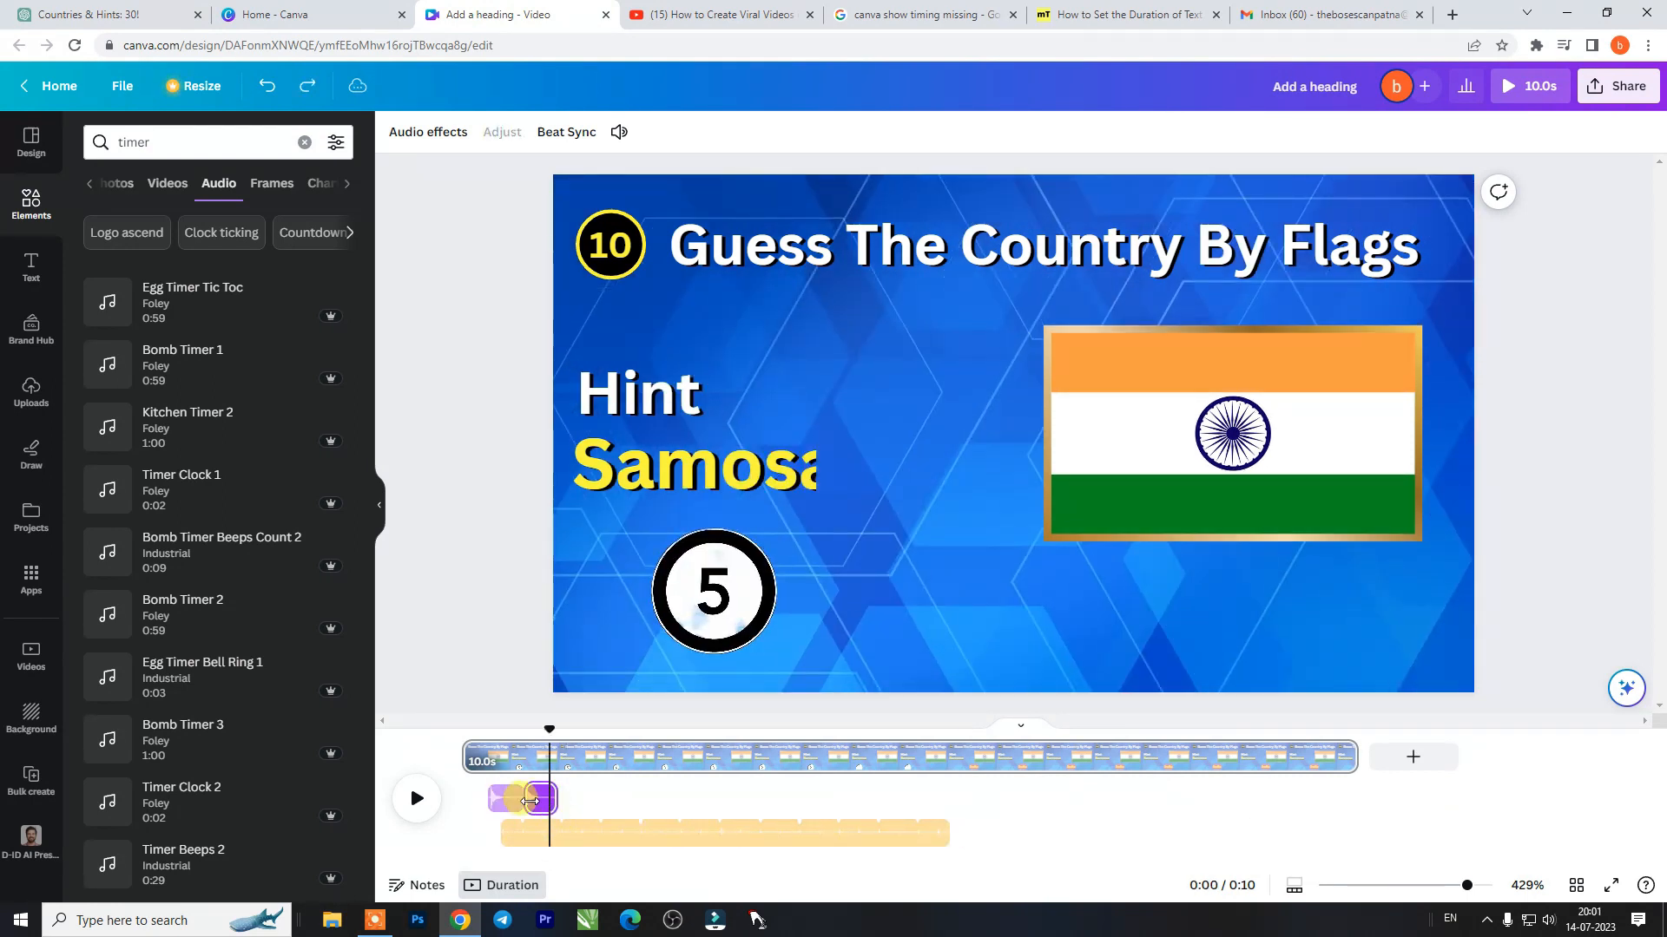
pyautogui.moveTo(546, 801); pyautogui.dragTo(997, 807)
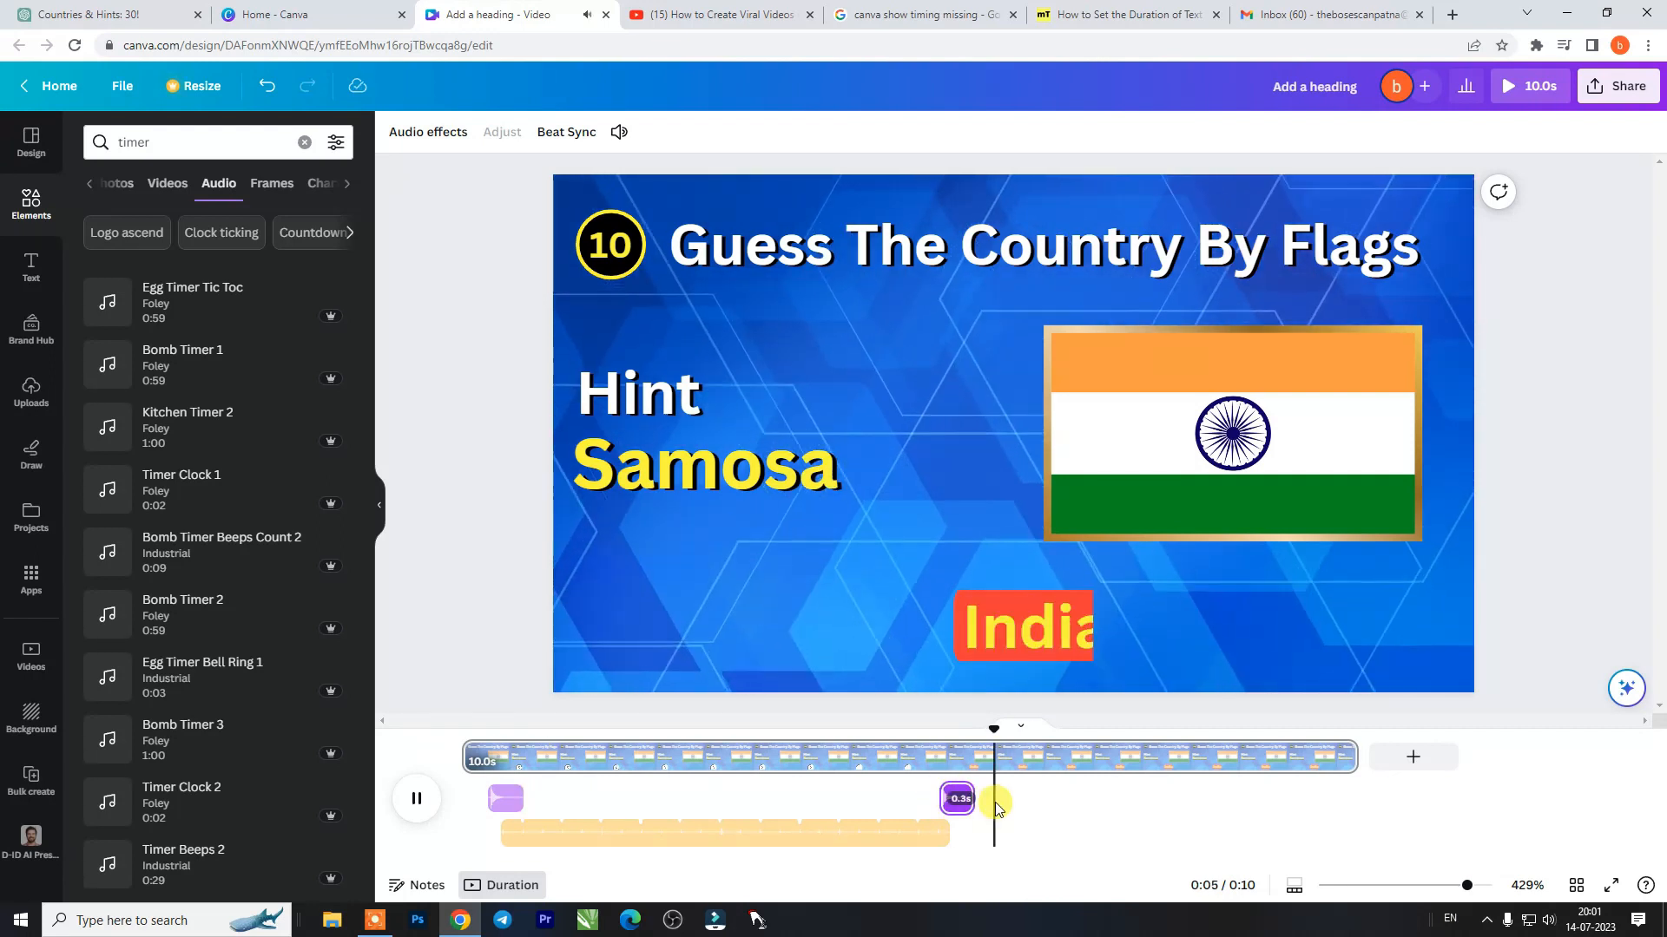
# - Replay the page from the beginning and shift the second cork pop clip to start at 5.2 s
pyautogui.moveTo(1053, 723); pyautogui.dragTo(435, 741)
pyautogui.press('space')
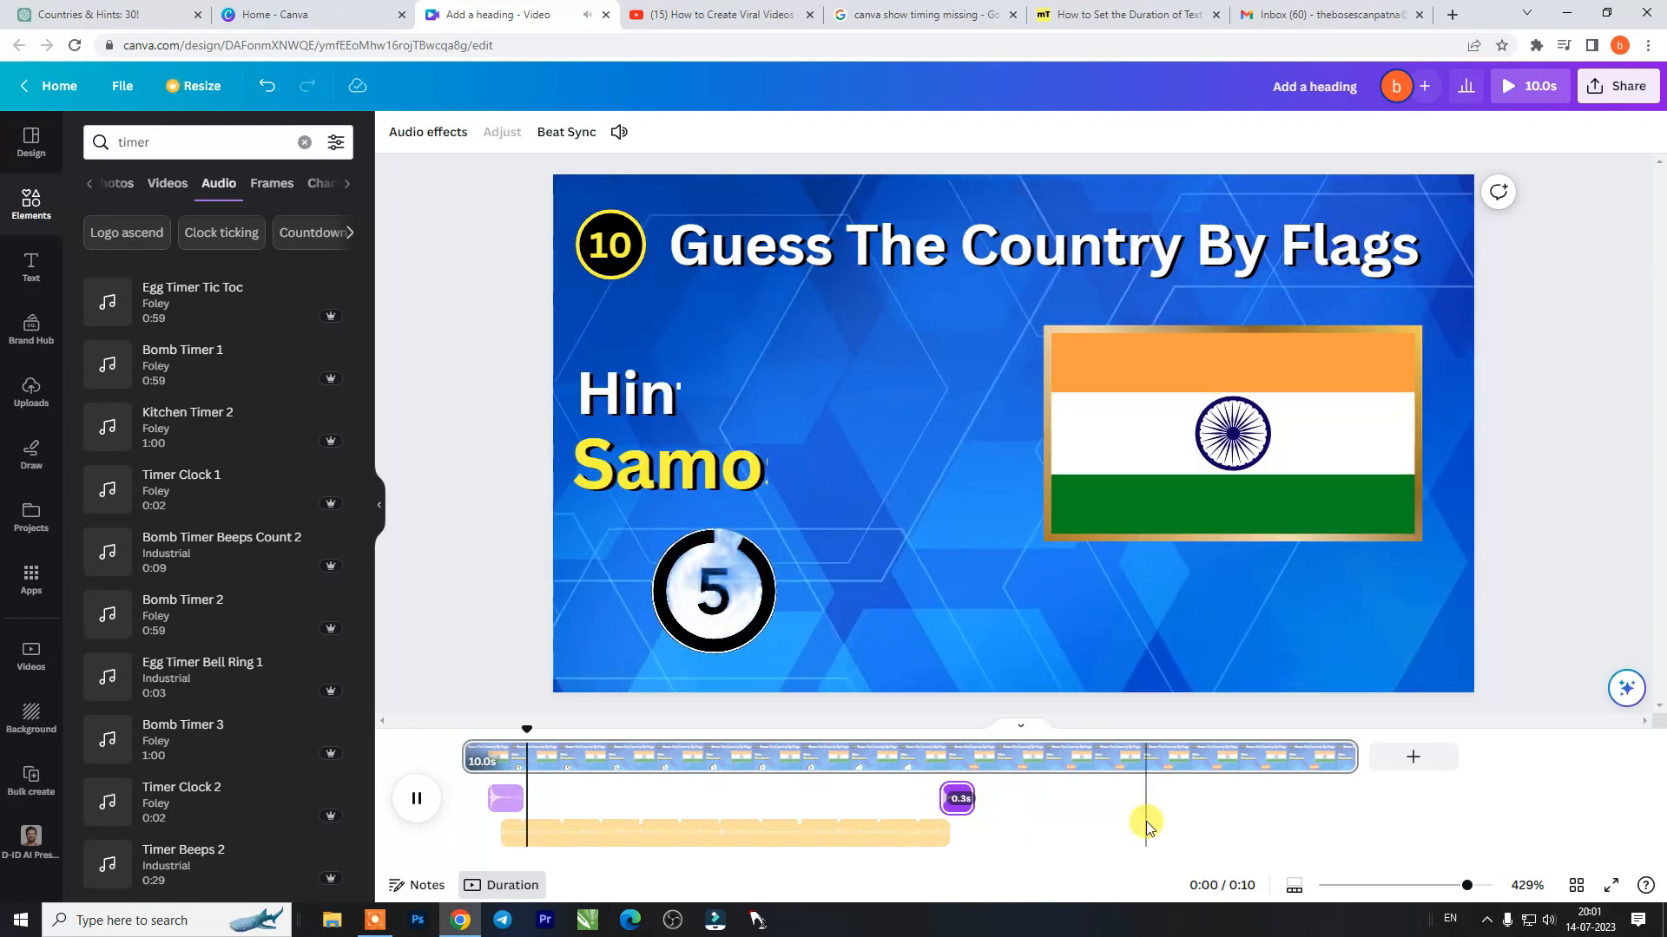
pyautogui.press('space')
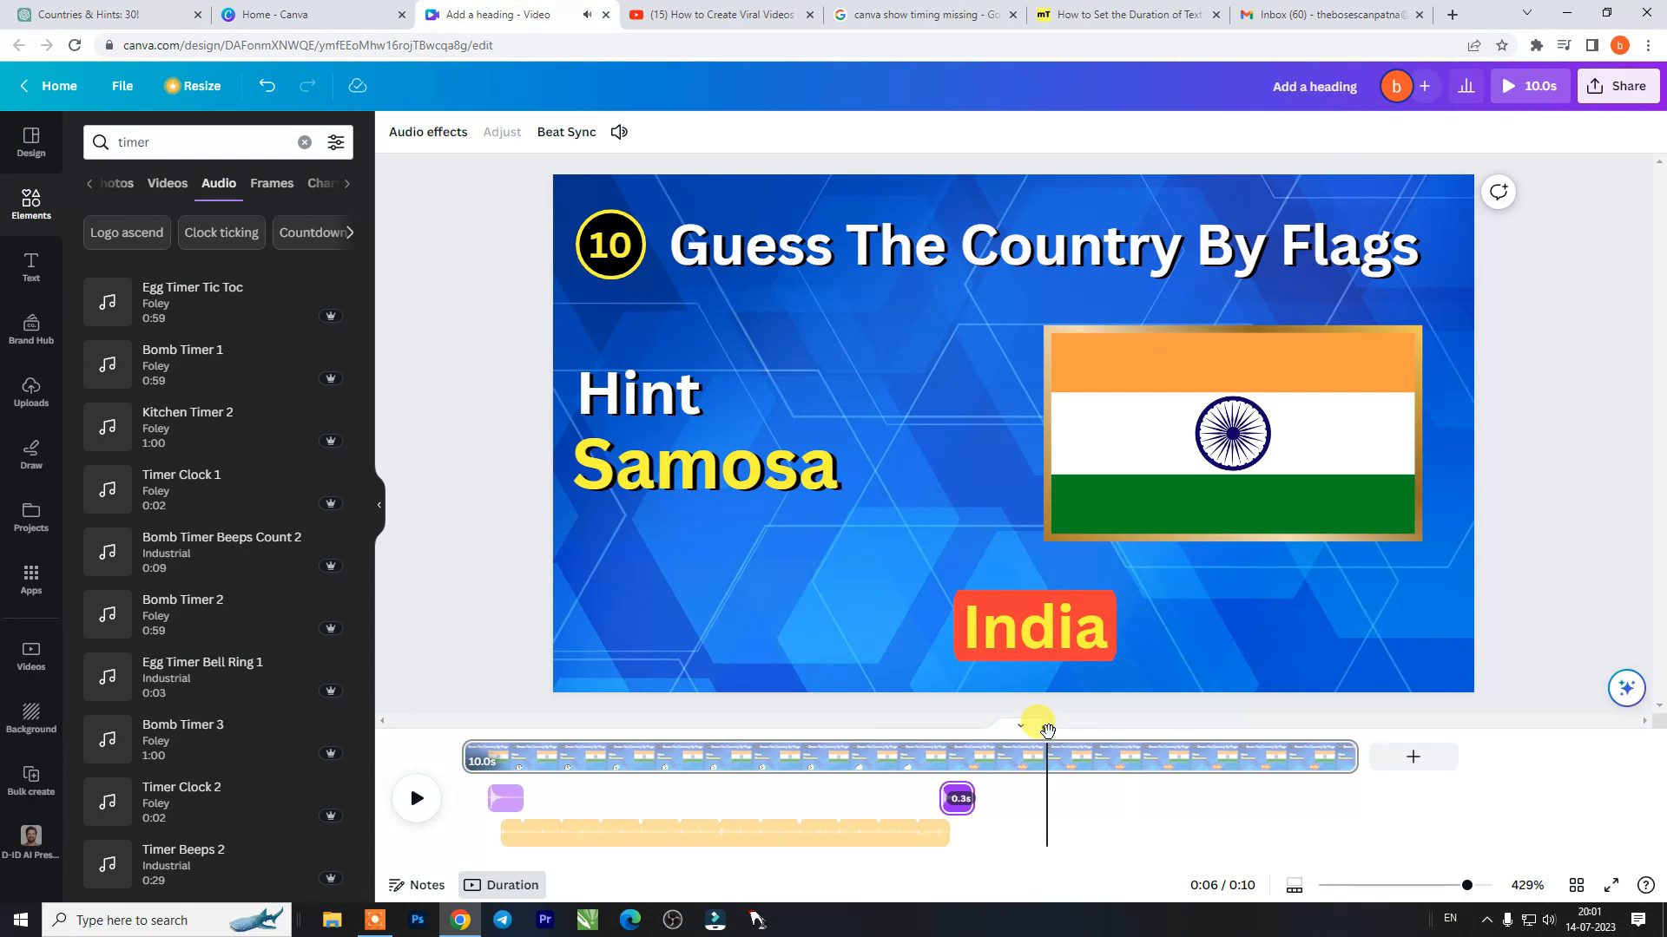
pyautogui.moveTo(1047, 730); pyautogui.dragTo(950, 727)
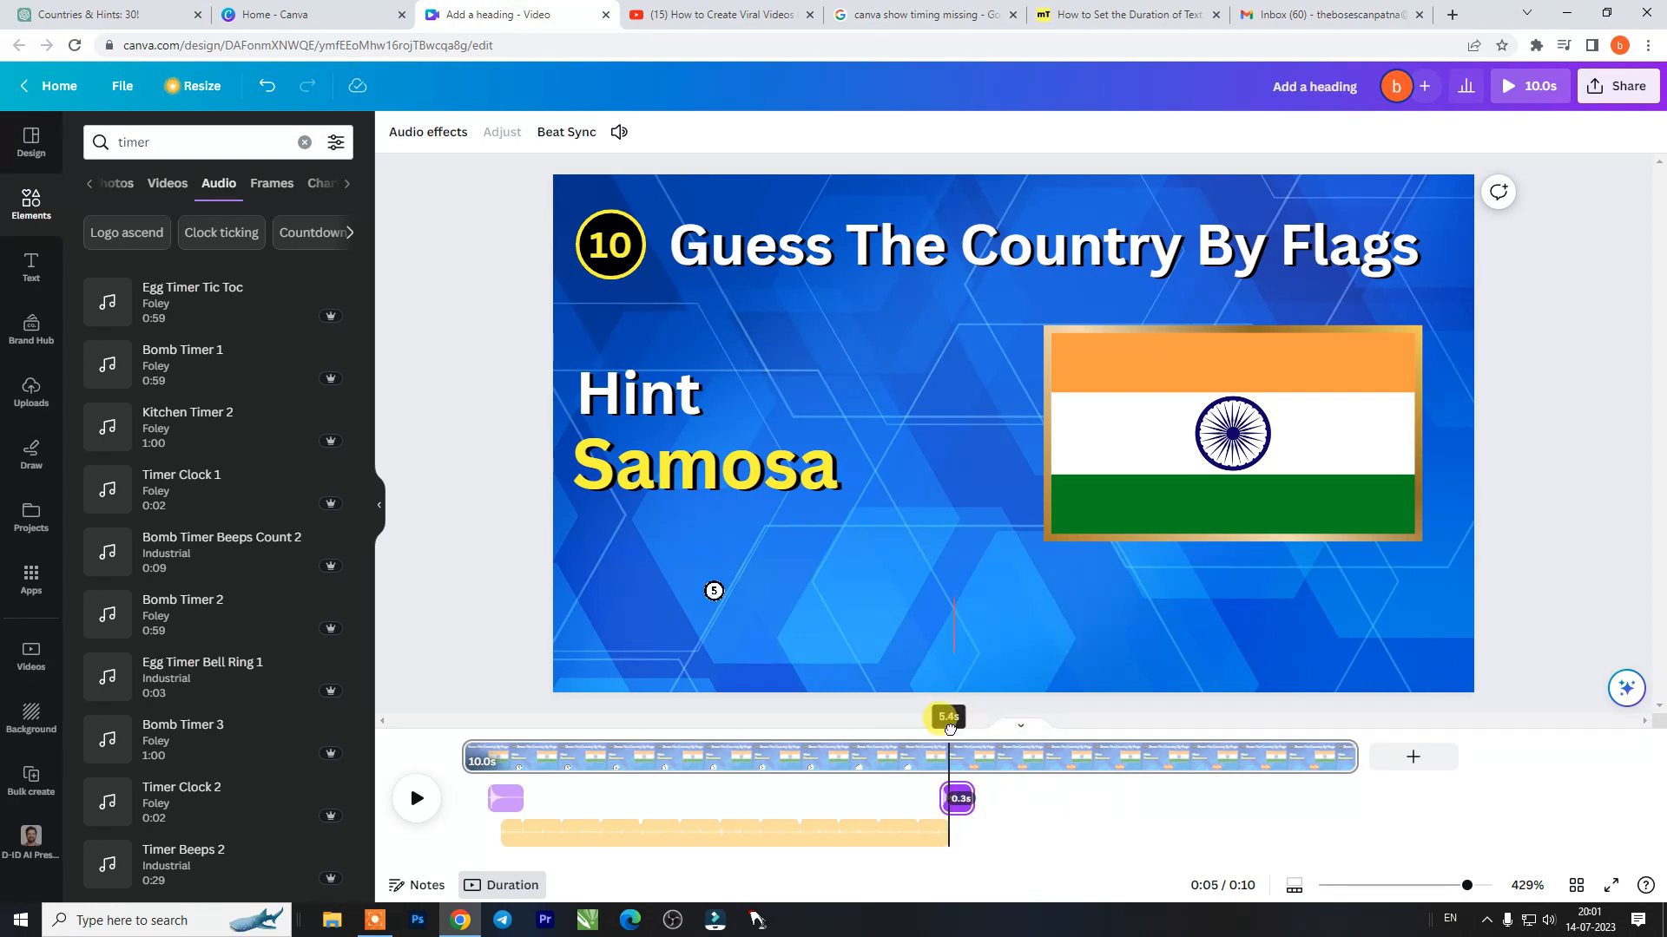
pyautogui.moveTo(948, 729); pyautogui.dragTo(947, 729)
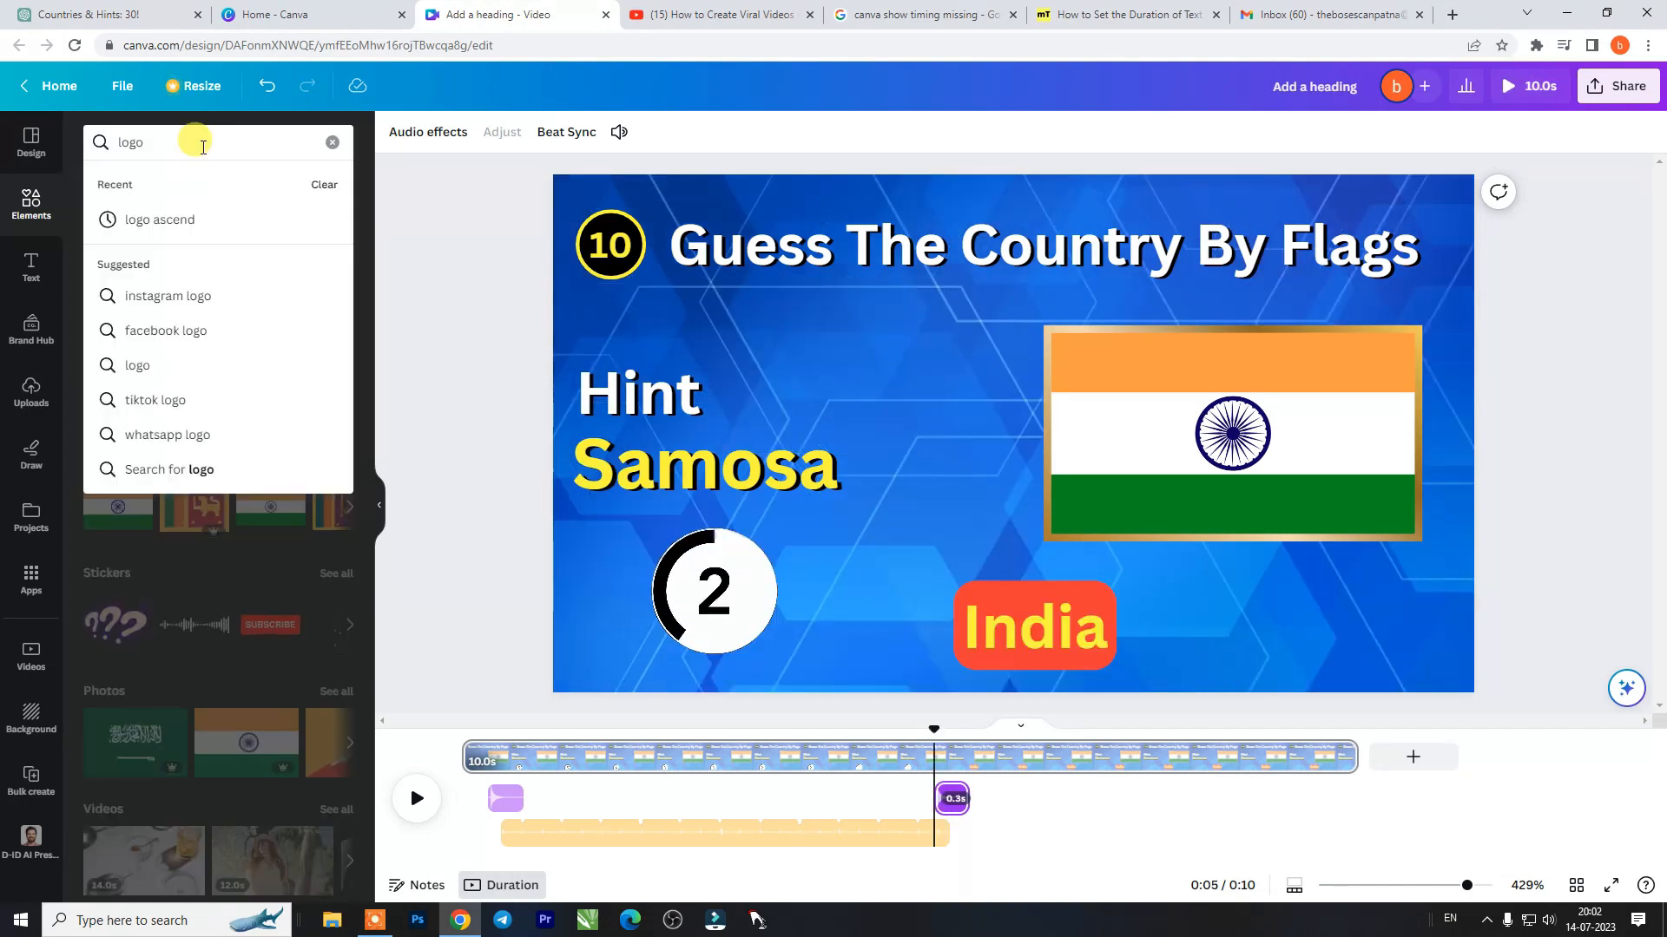
# - Search the audio library for "logo ascend", add a sound at the India reveal, shorten it and play the page
pyautogui.press('Down')
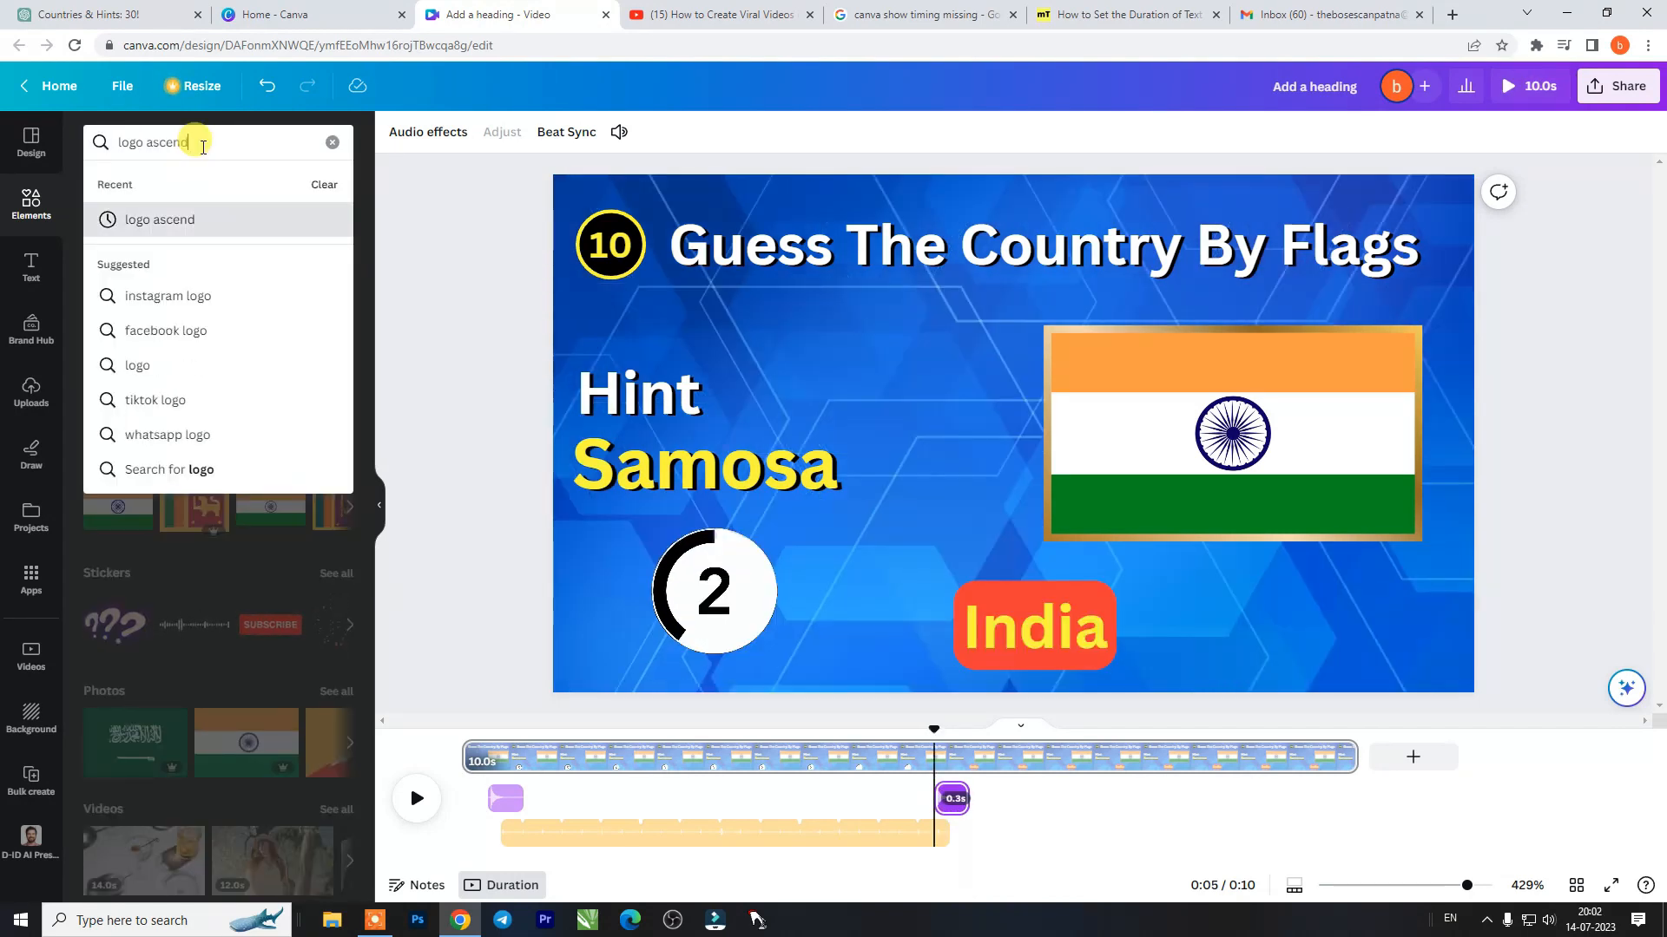
pyautogui.press('Return')
pyautogui.click(308, 178)
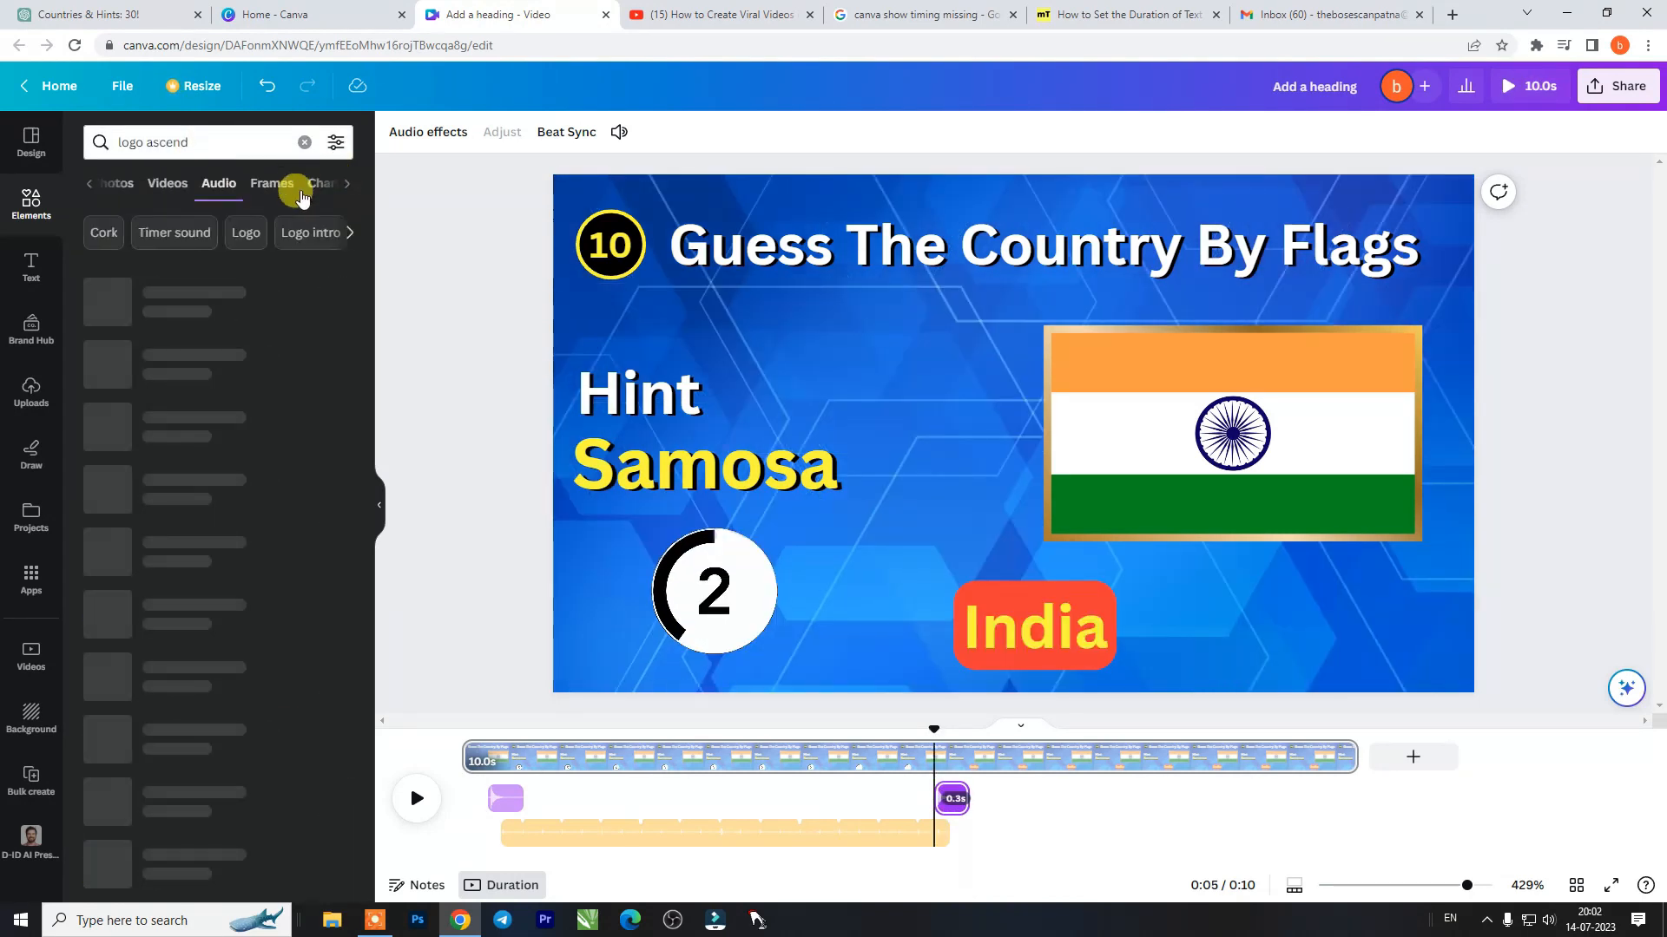
pyautogui.click(108, 302)
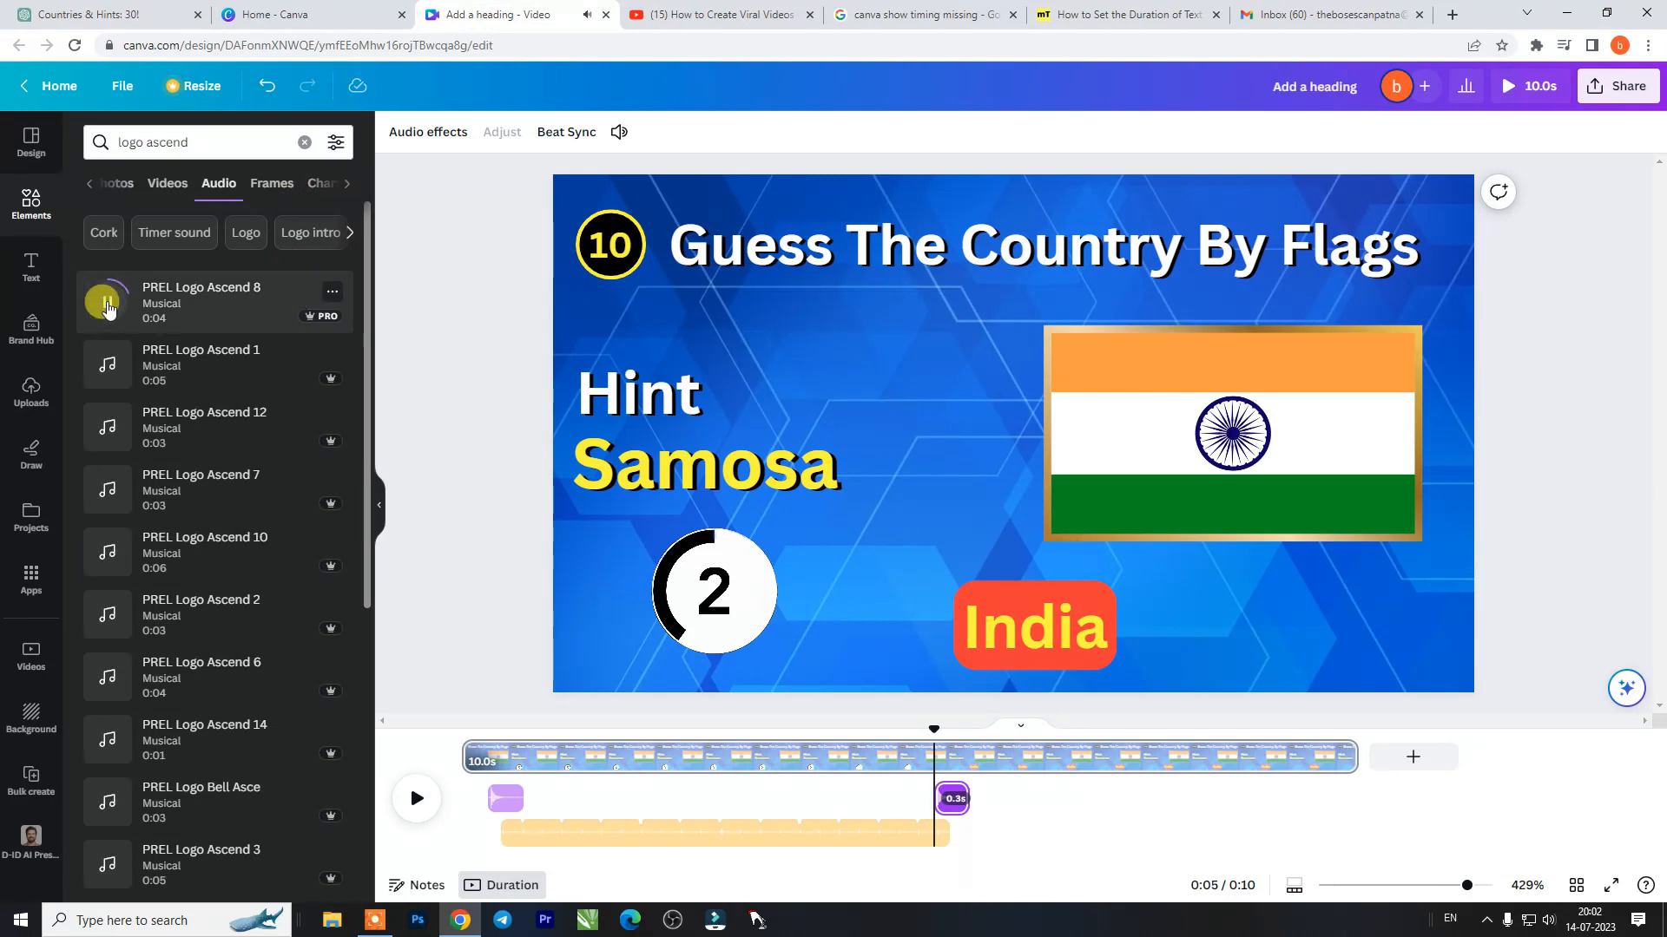
pyautogui.click(104, 363)
pyautogui.moveTo(1267, 832); pyautogui.dragTo(1053, 831)
pyautogui.click(417, 782)
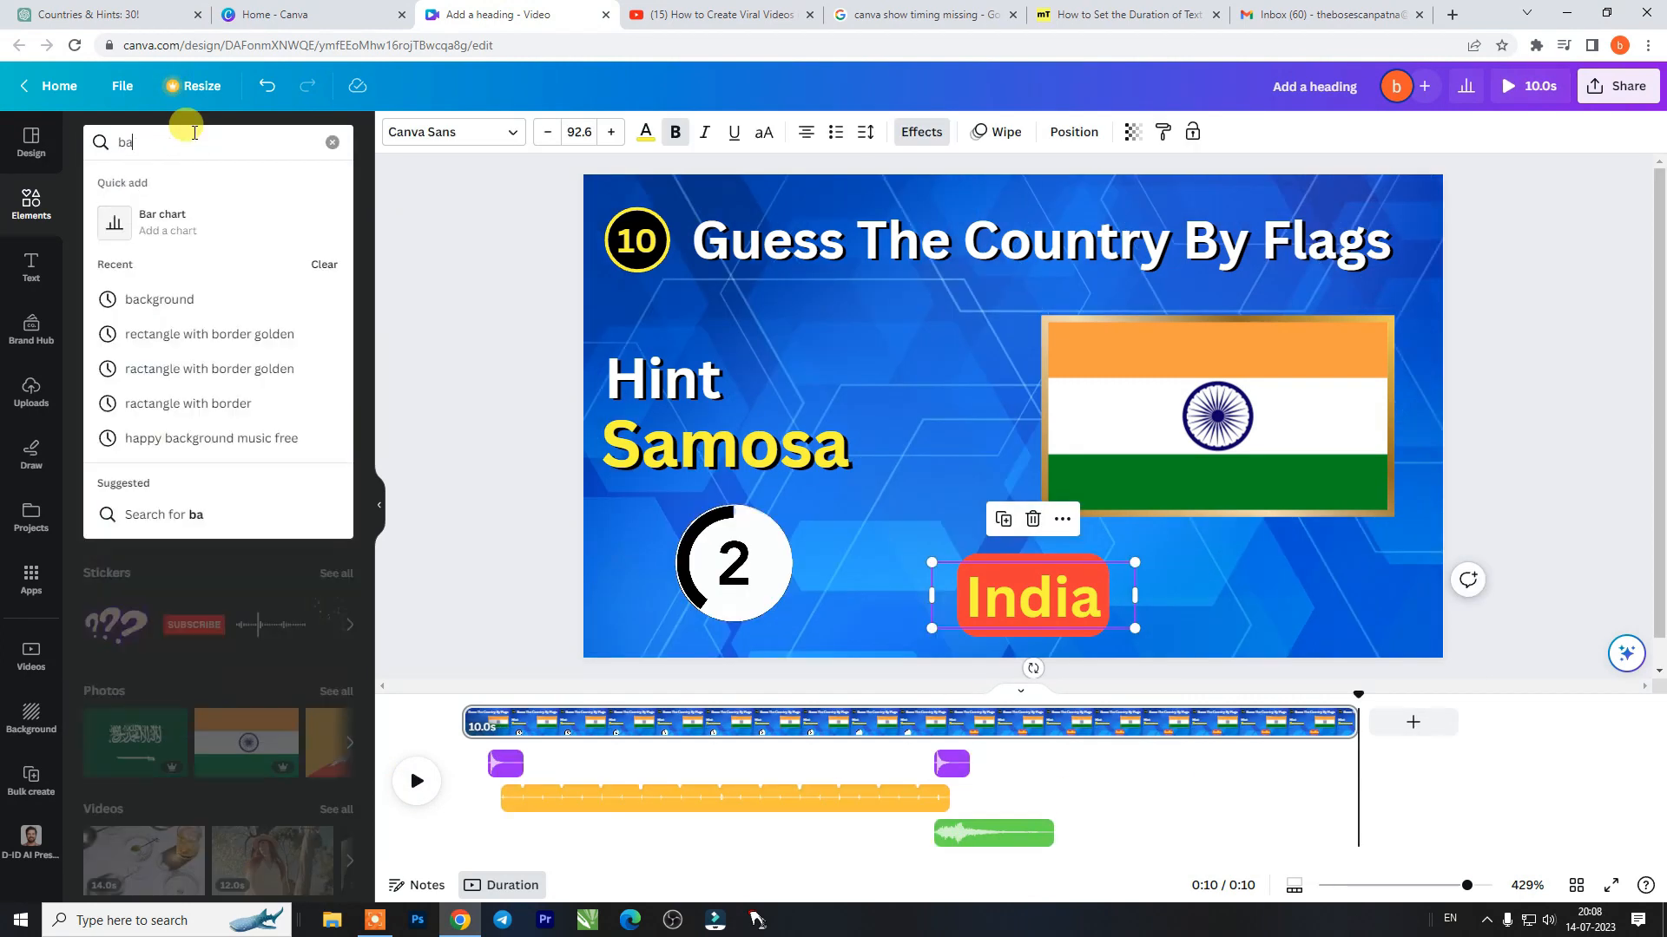
# - Search the audio library for "background song" and "motivation sound", and add a background music track spanning the whole page
pyautogui.write('c')
pyautogui.press('Down')
pyautogui.press('Down')
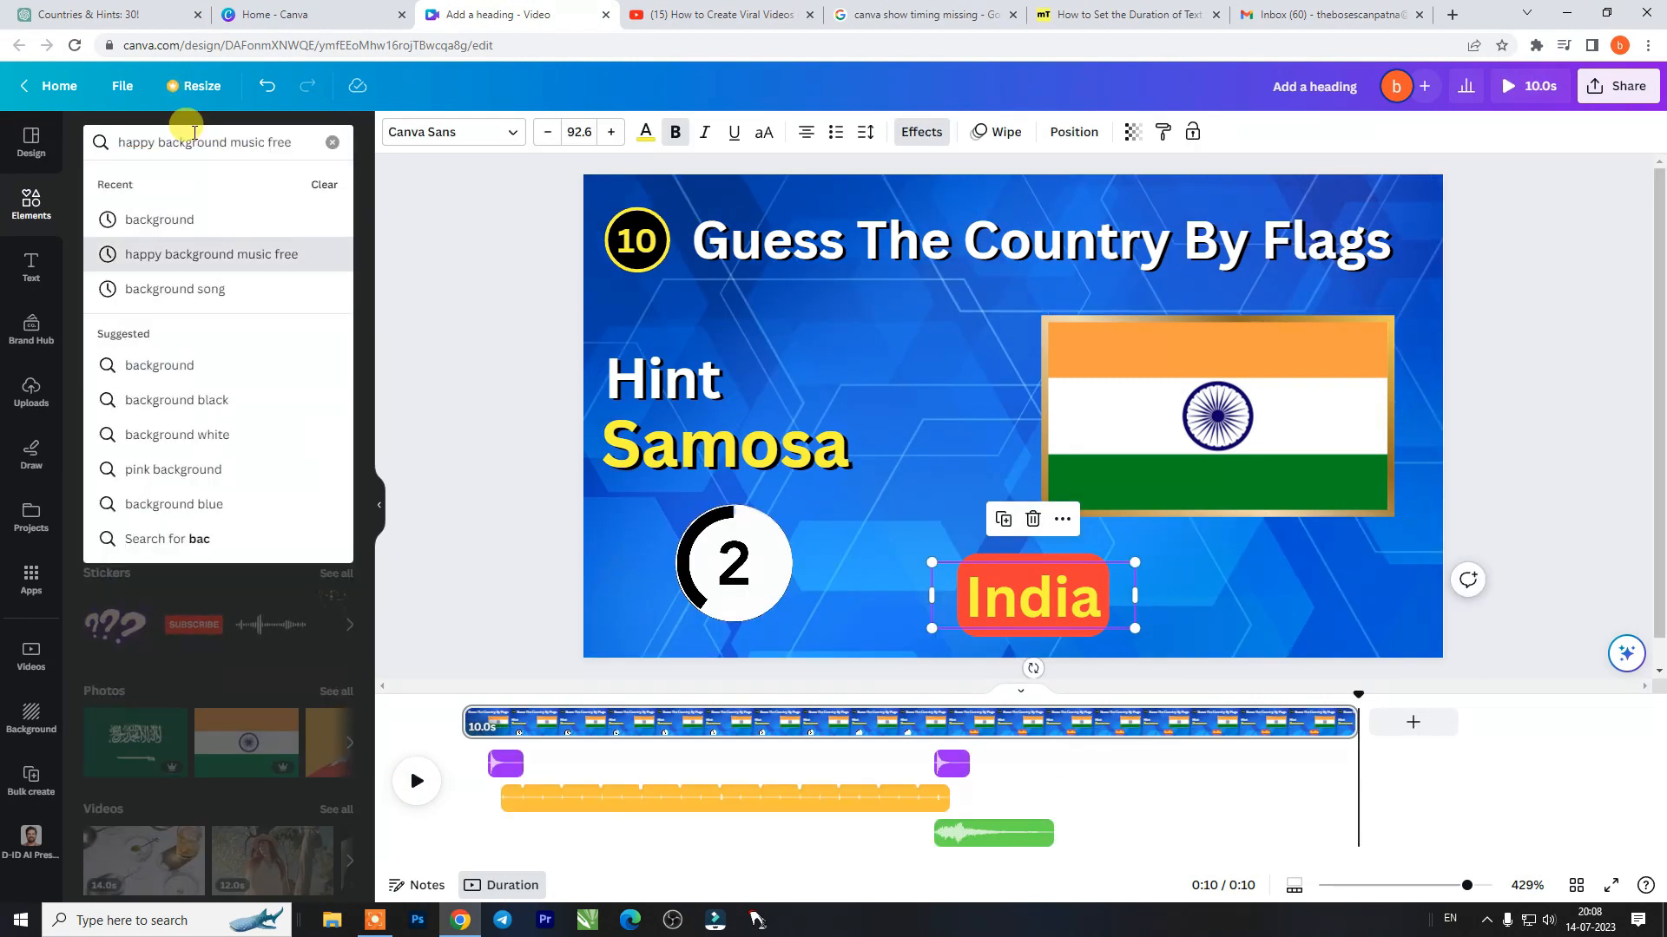
pyautogui.press('Down')
pyautogui.press('Return')
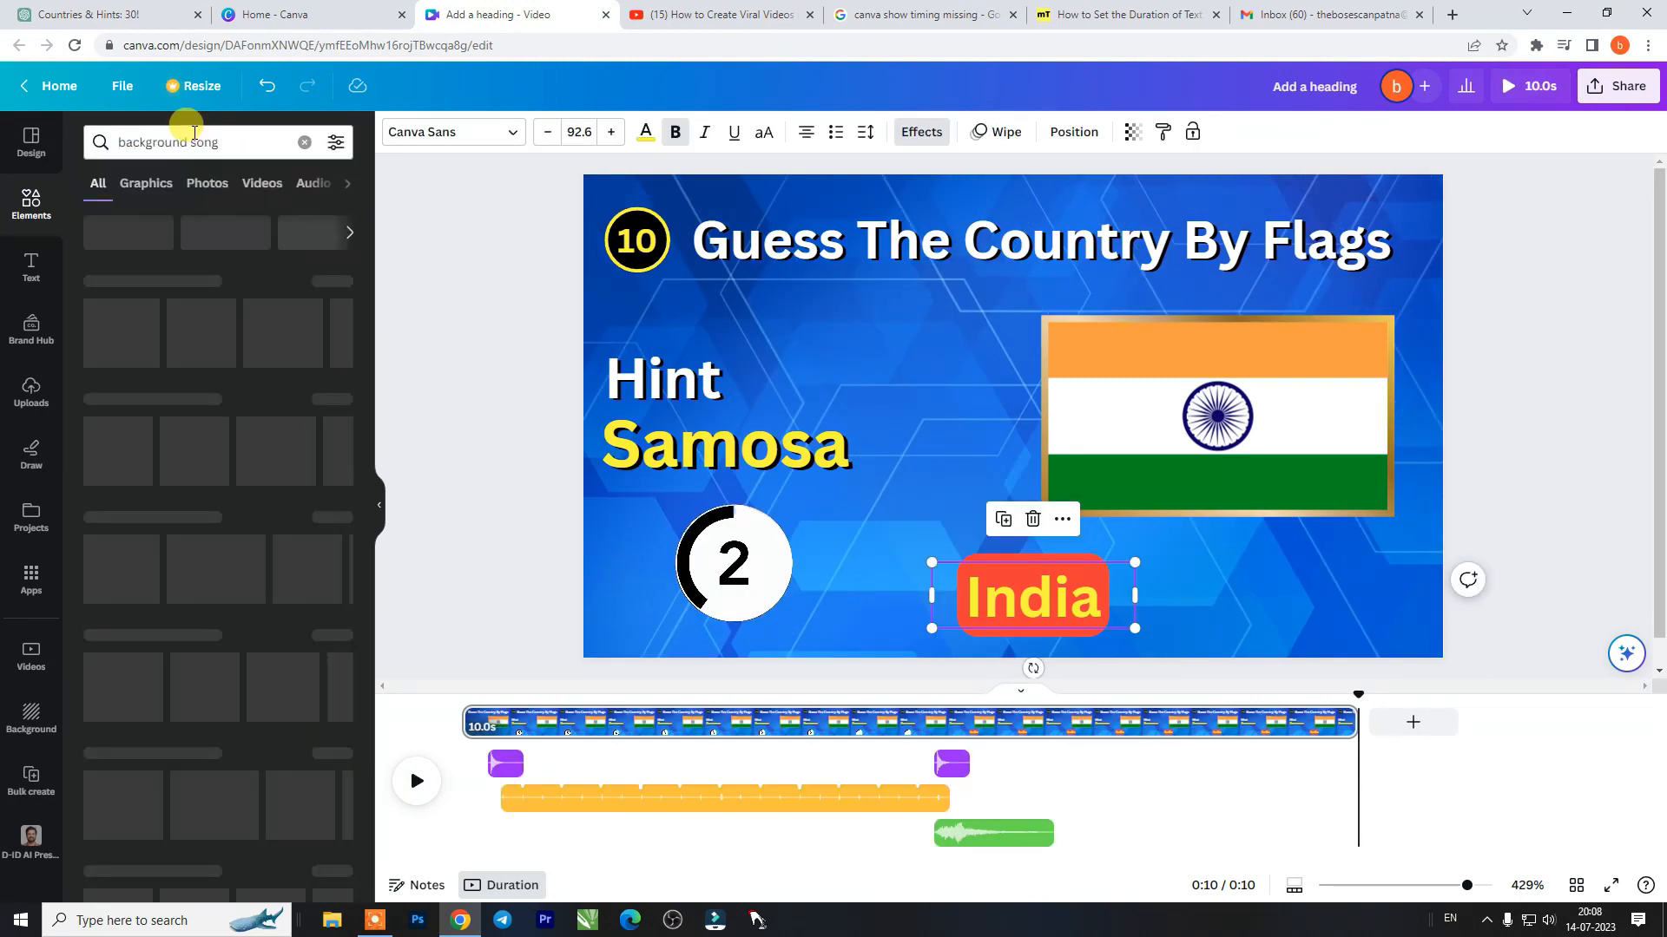
pyautogui.click(308, 183)
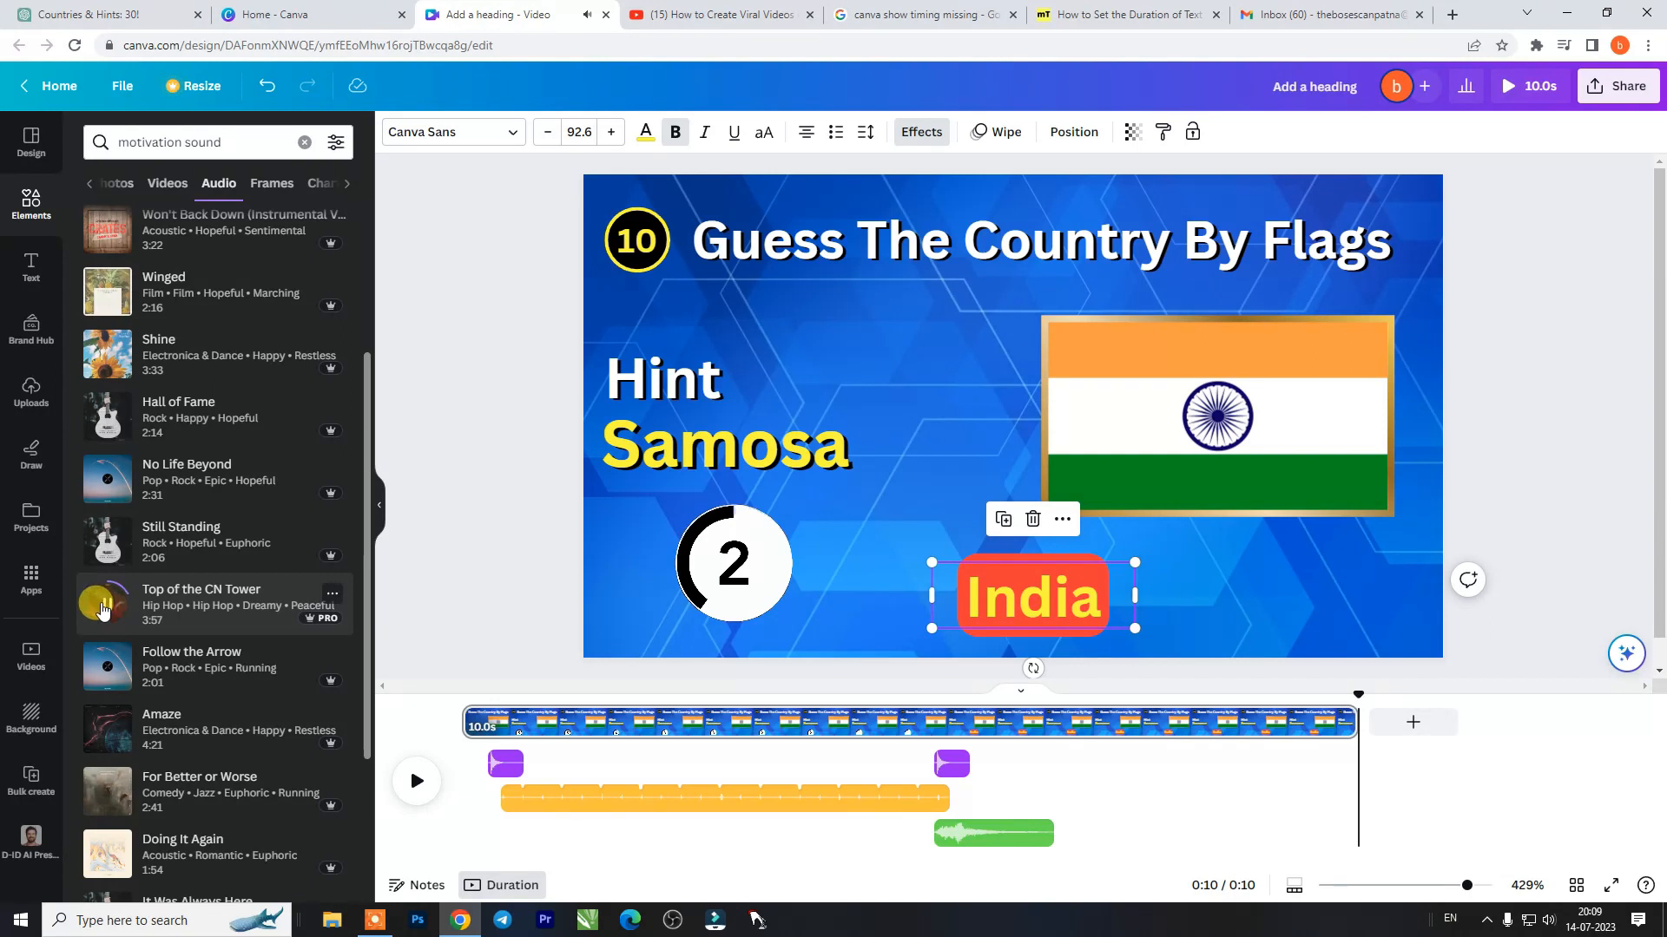
pyautogui.click(99, 622)
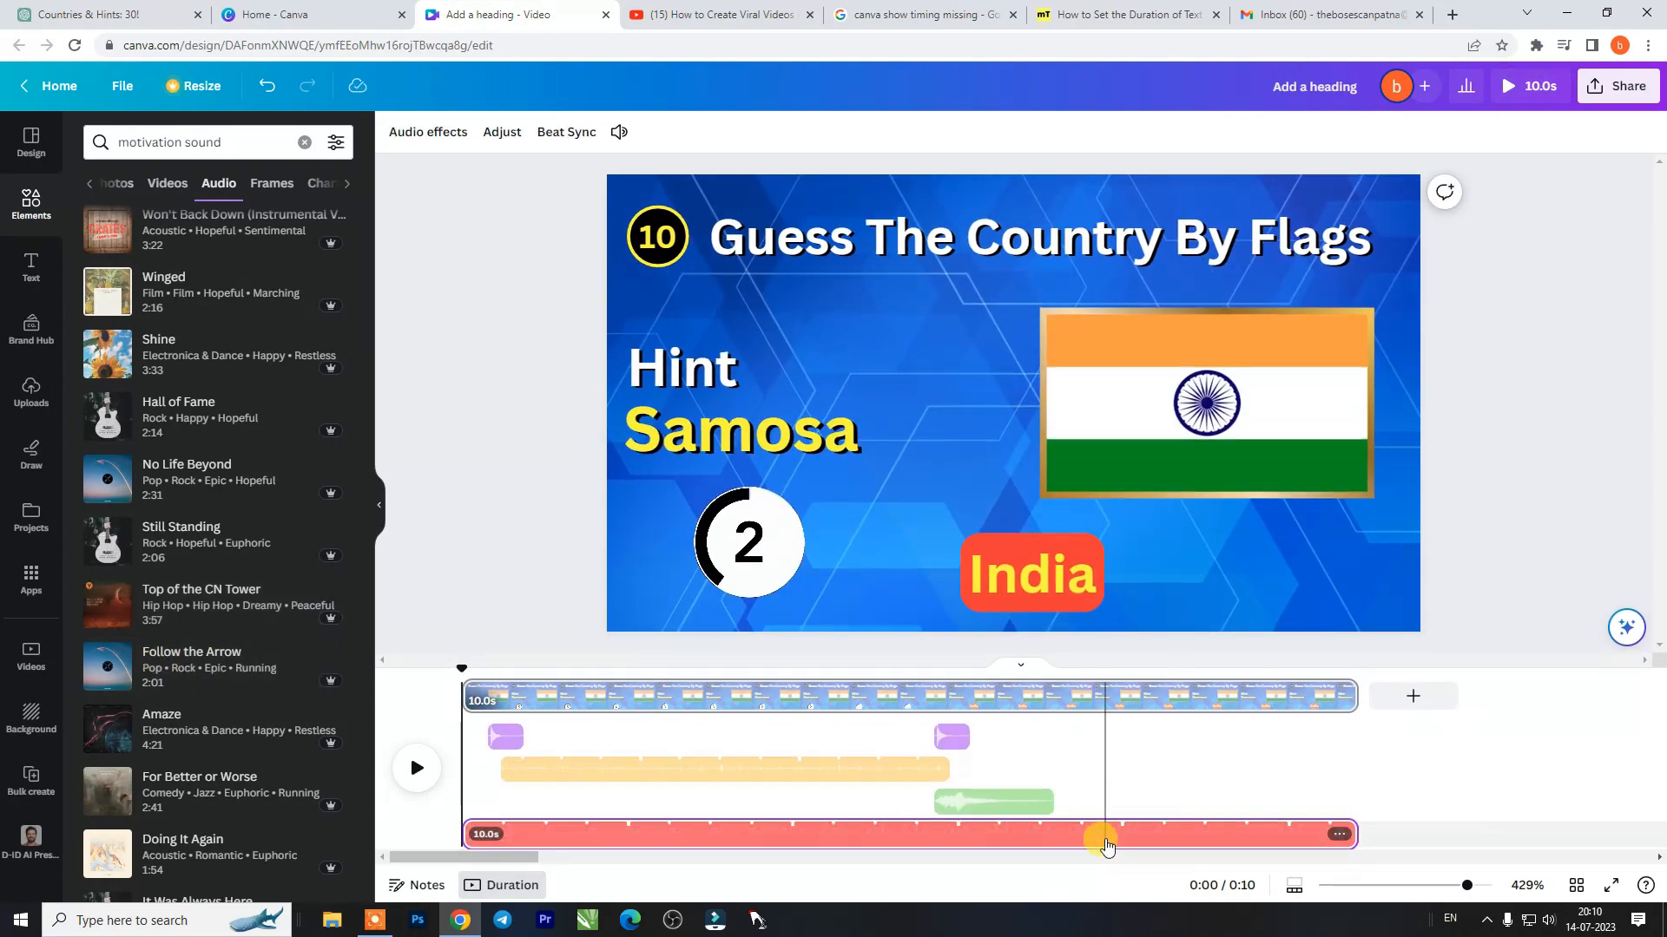
# - Lower the background music track's volume to near the minimum and play the page to check the mix
pyautogui.click(1108, 838)
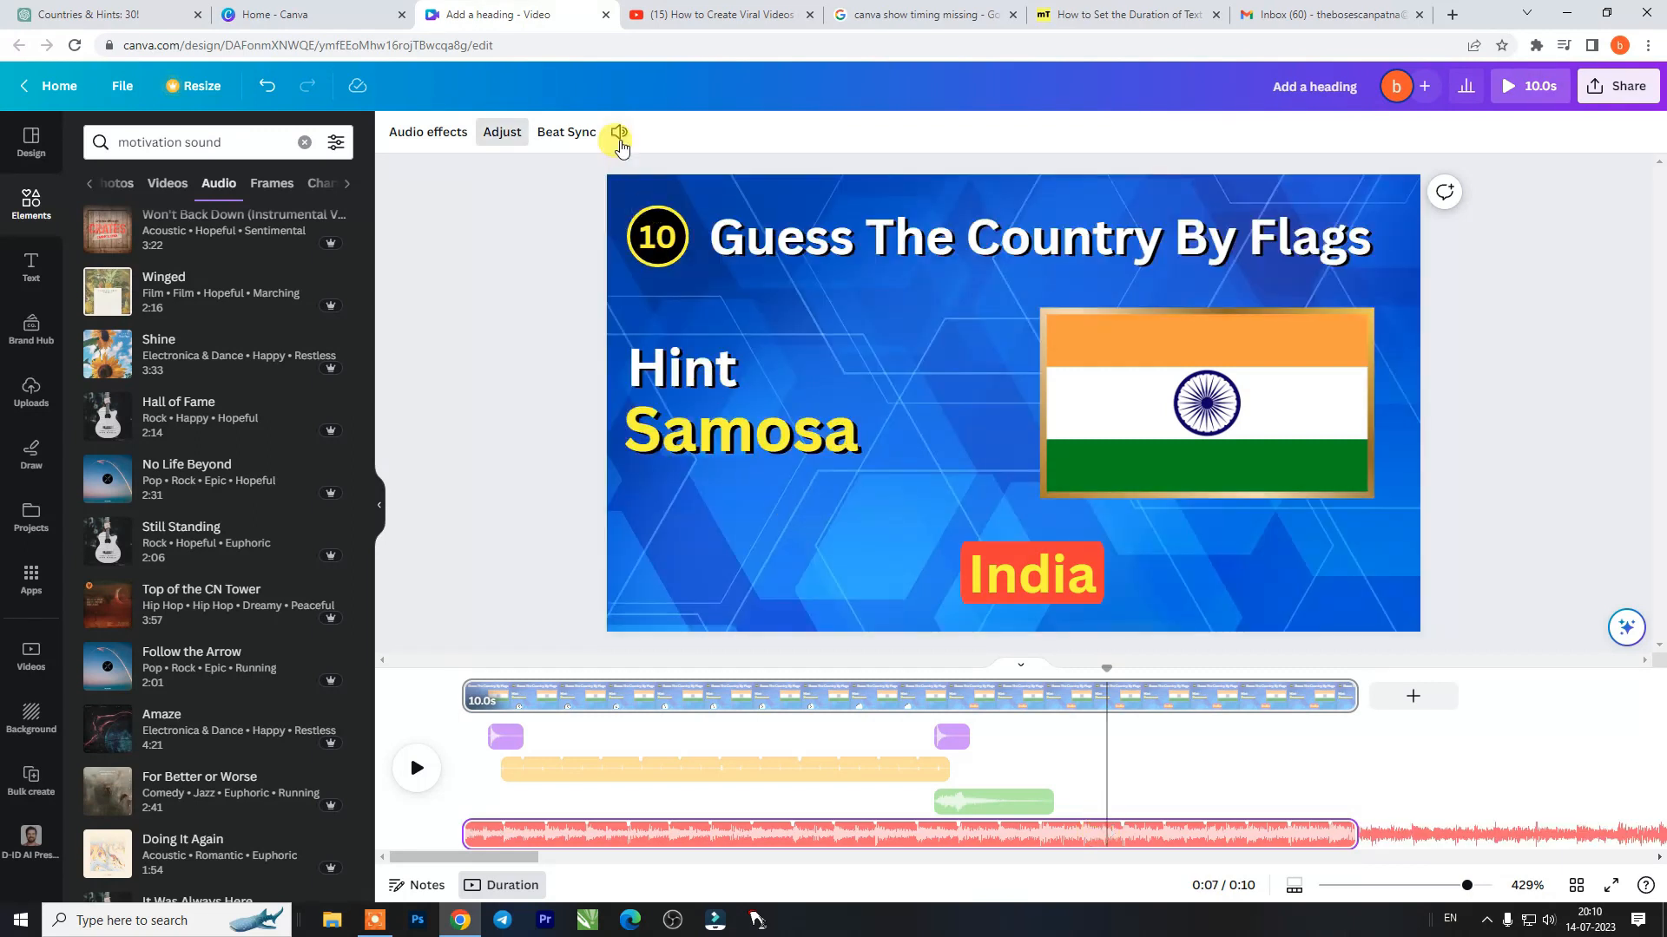
pyautogui.click(618, 132)
pyautogui.moveTo(707, 221); pyautogui.dragTo(637, 224)
pyautogui.click(455, 724)
pyautogui.click(417, 768)
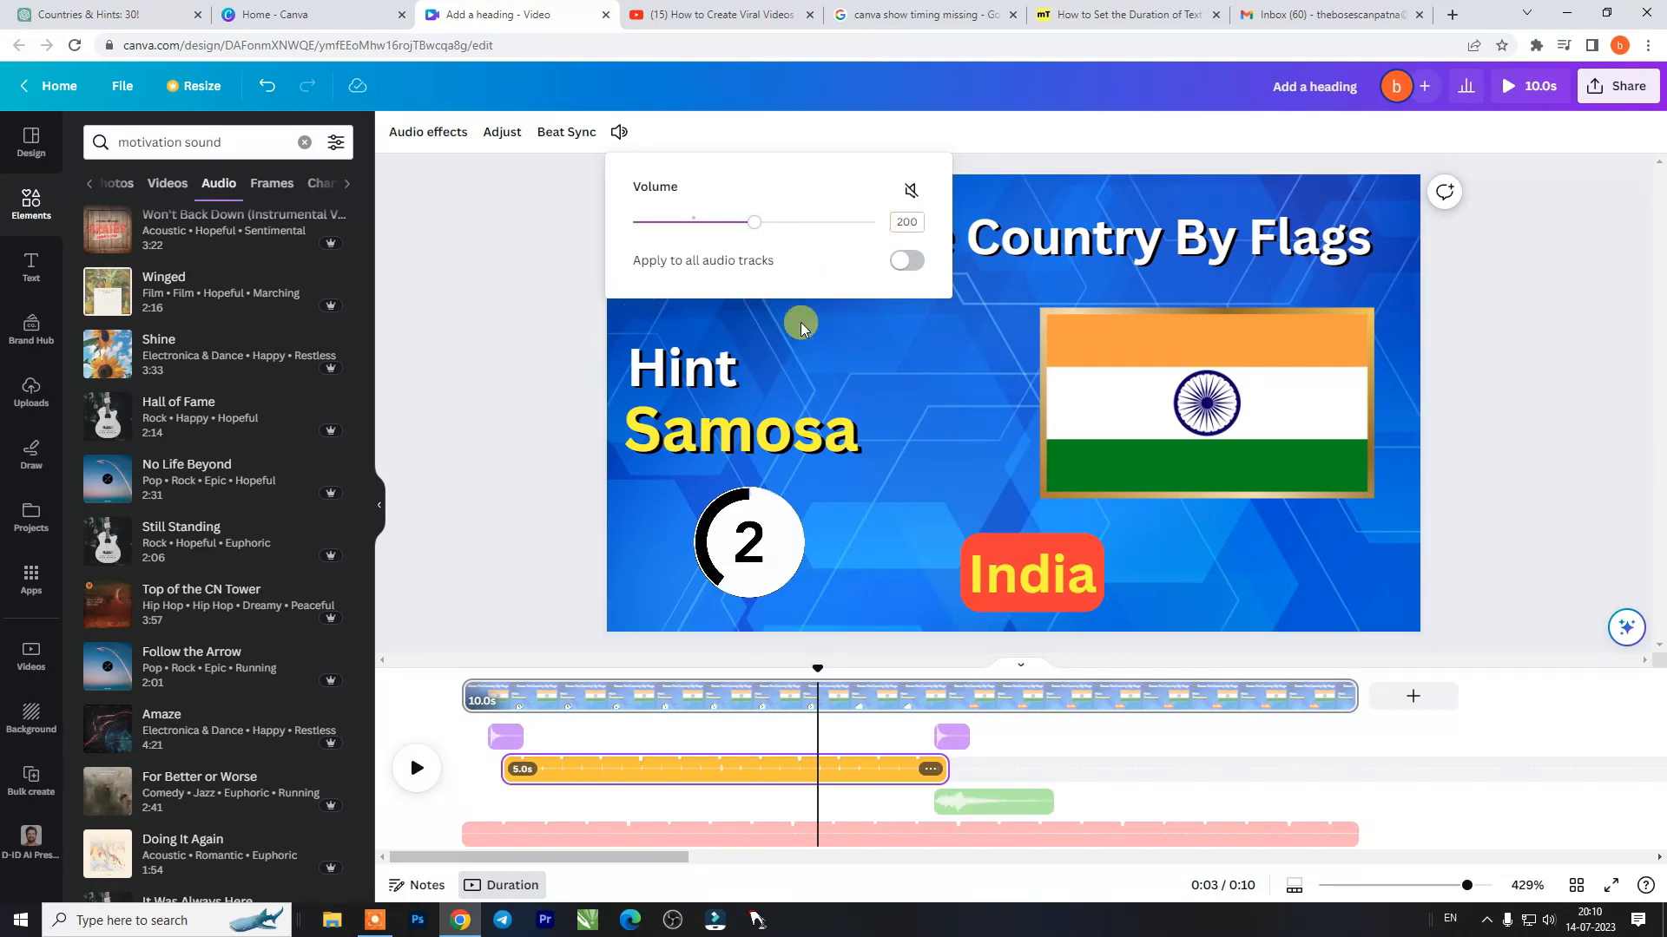
# - Play the page from the beginning to check the adjusted audio mix
pyautogui.click(472, 694)
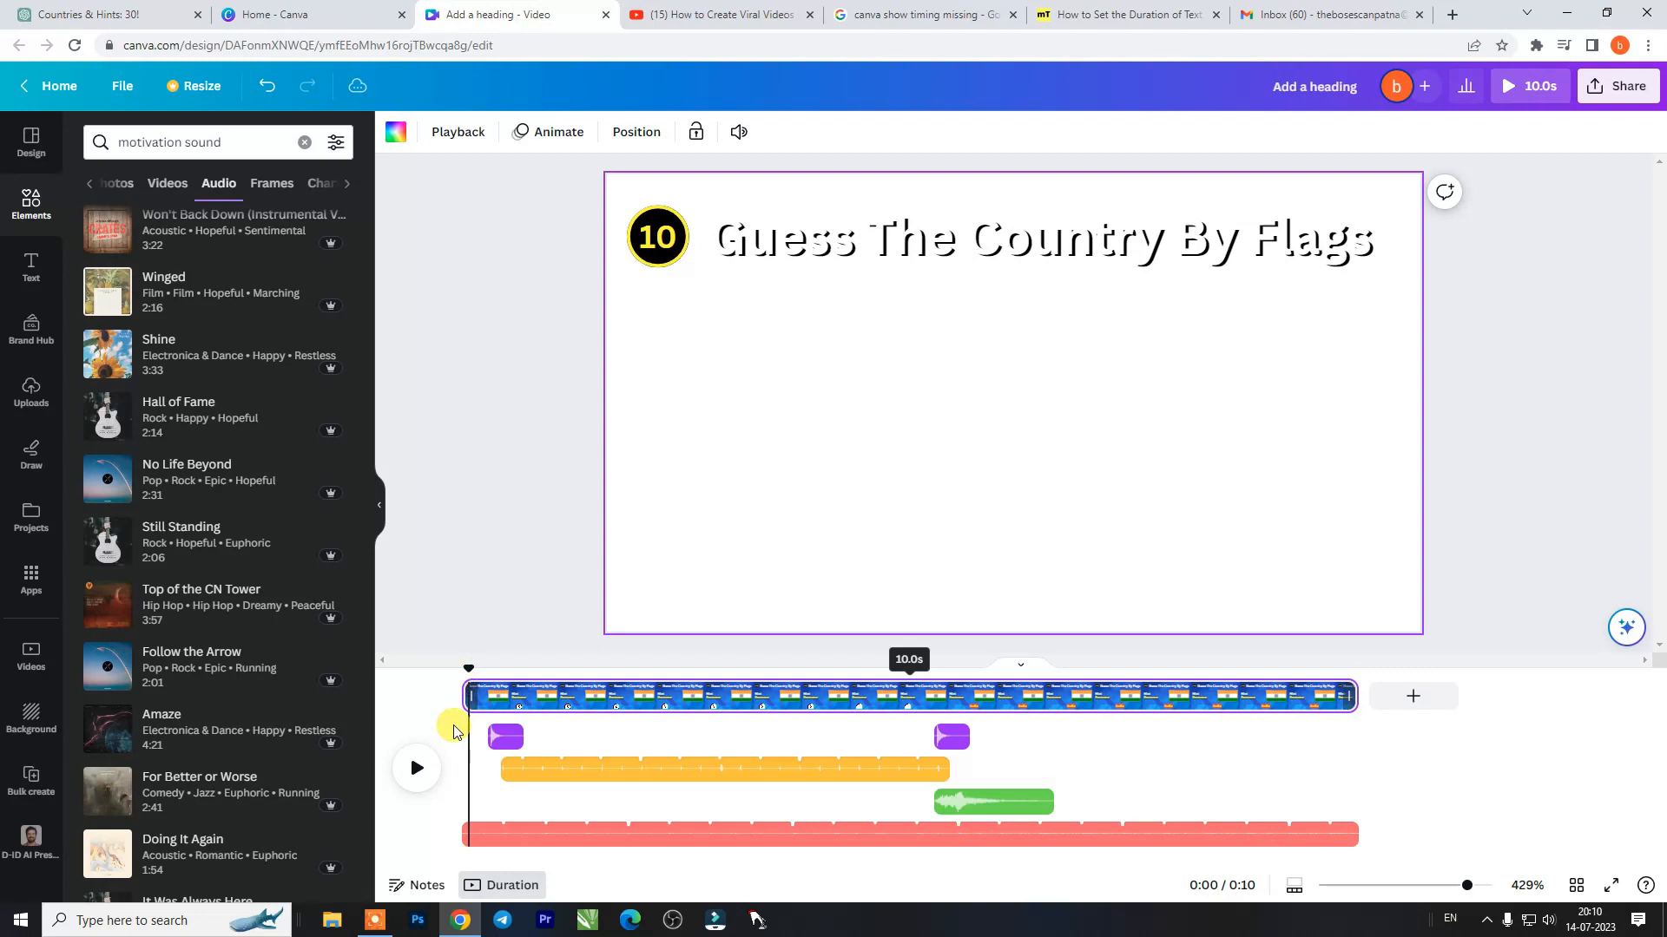
pyautogui.click(416, 769)
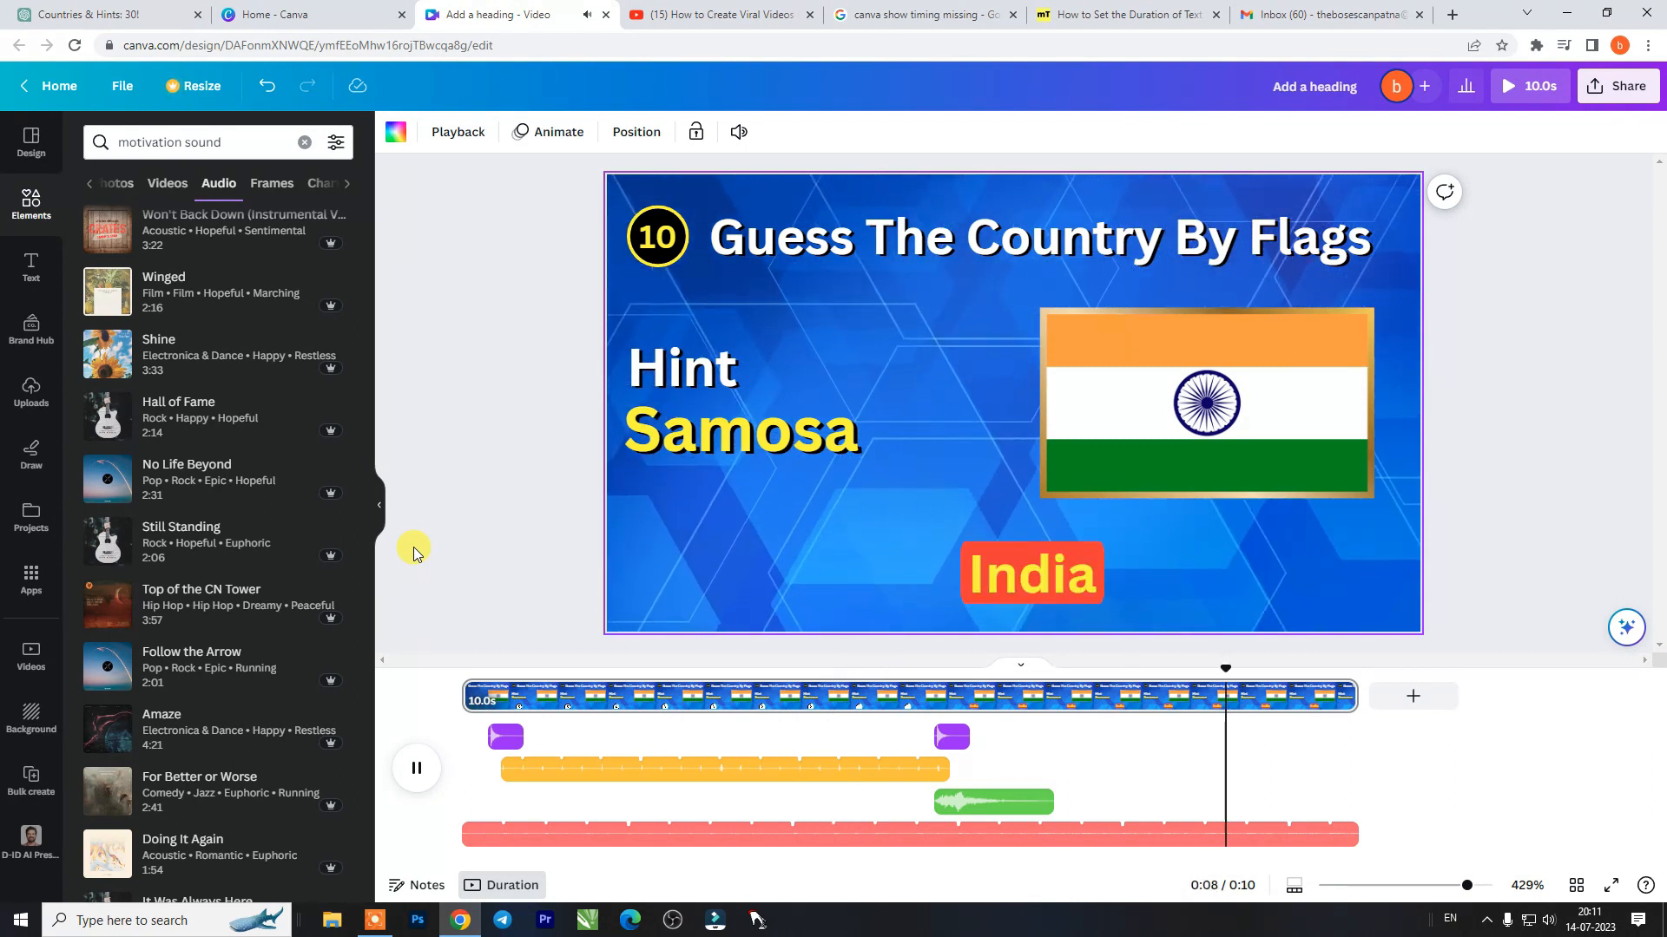
# - Delete every text, flag and timer element so only the background remains with the audio, and download it as a 1080p MP4 video
pyautogui.moveTo(1503, 195); pyautogui.dragTo(660, 587)
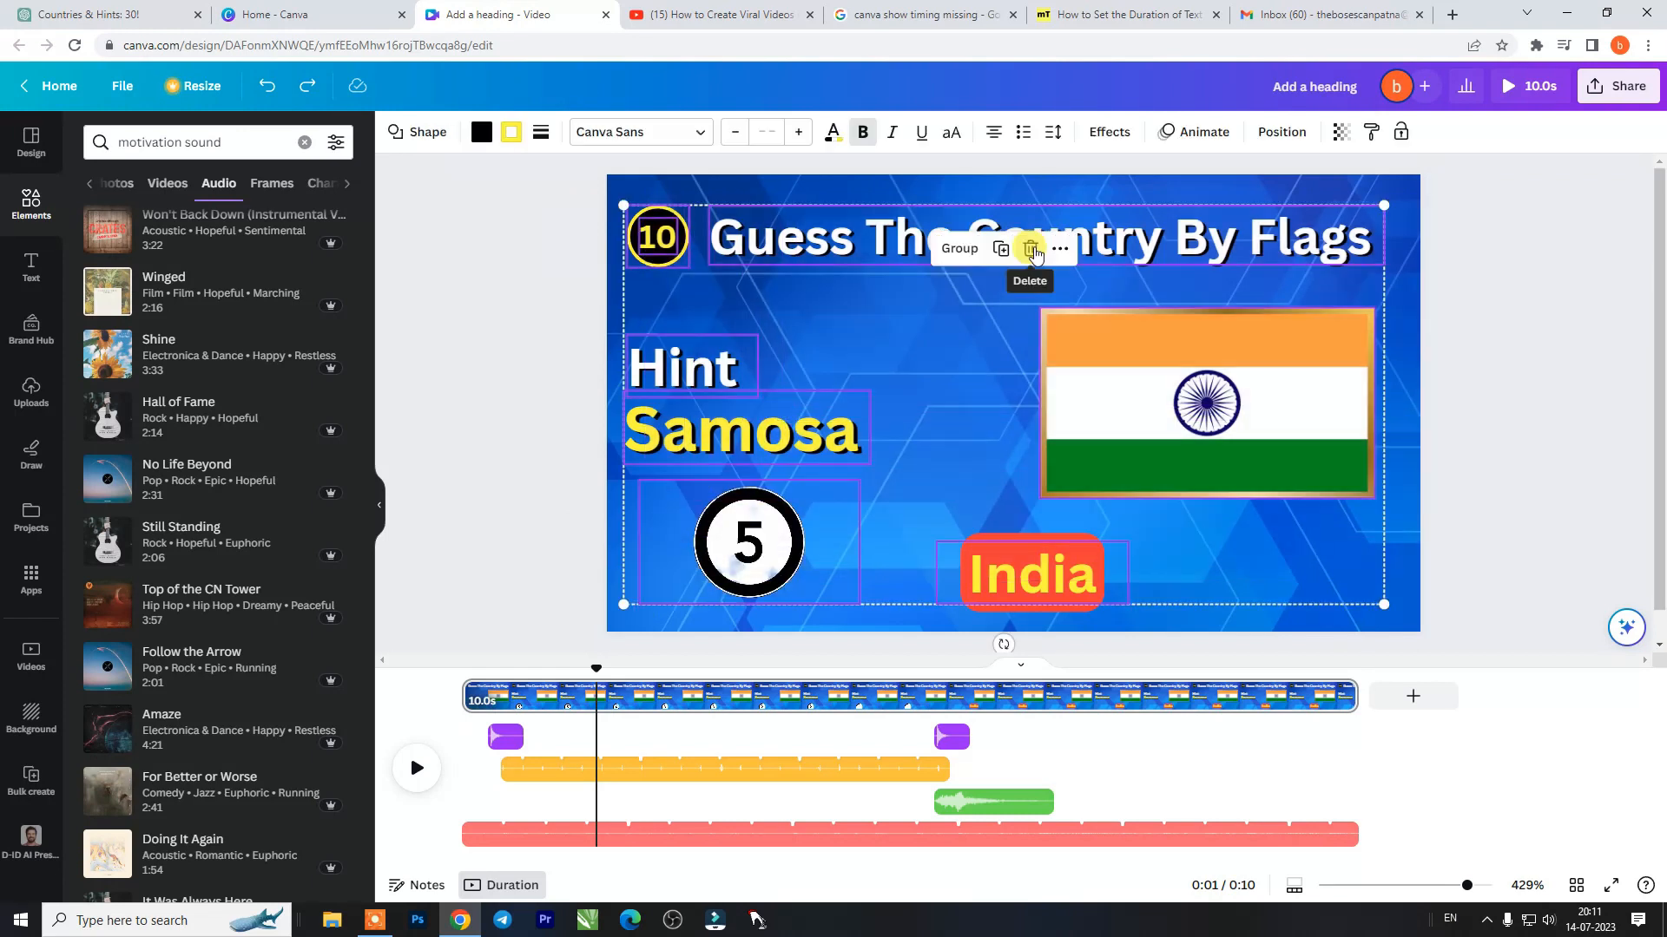
pyautogui.click(1030, 249)
pyautogui.click(1617, 85)
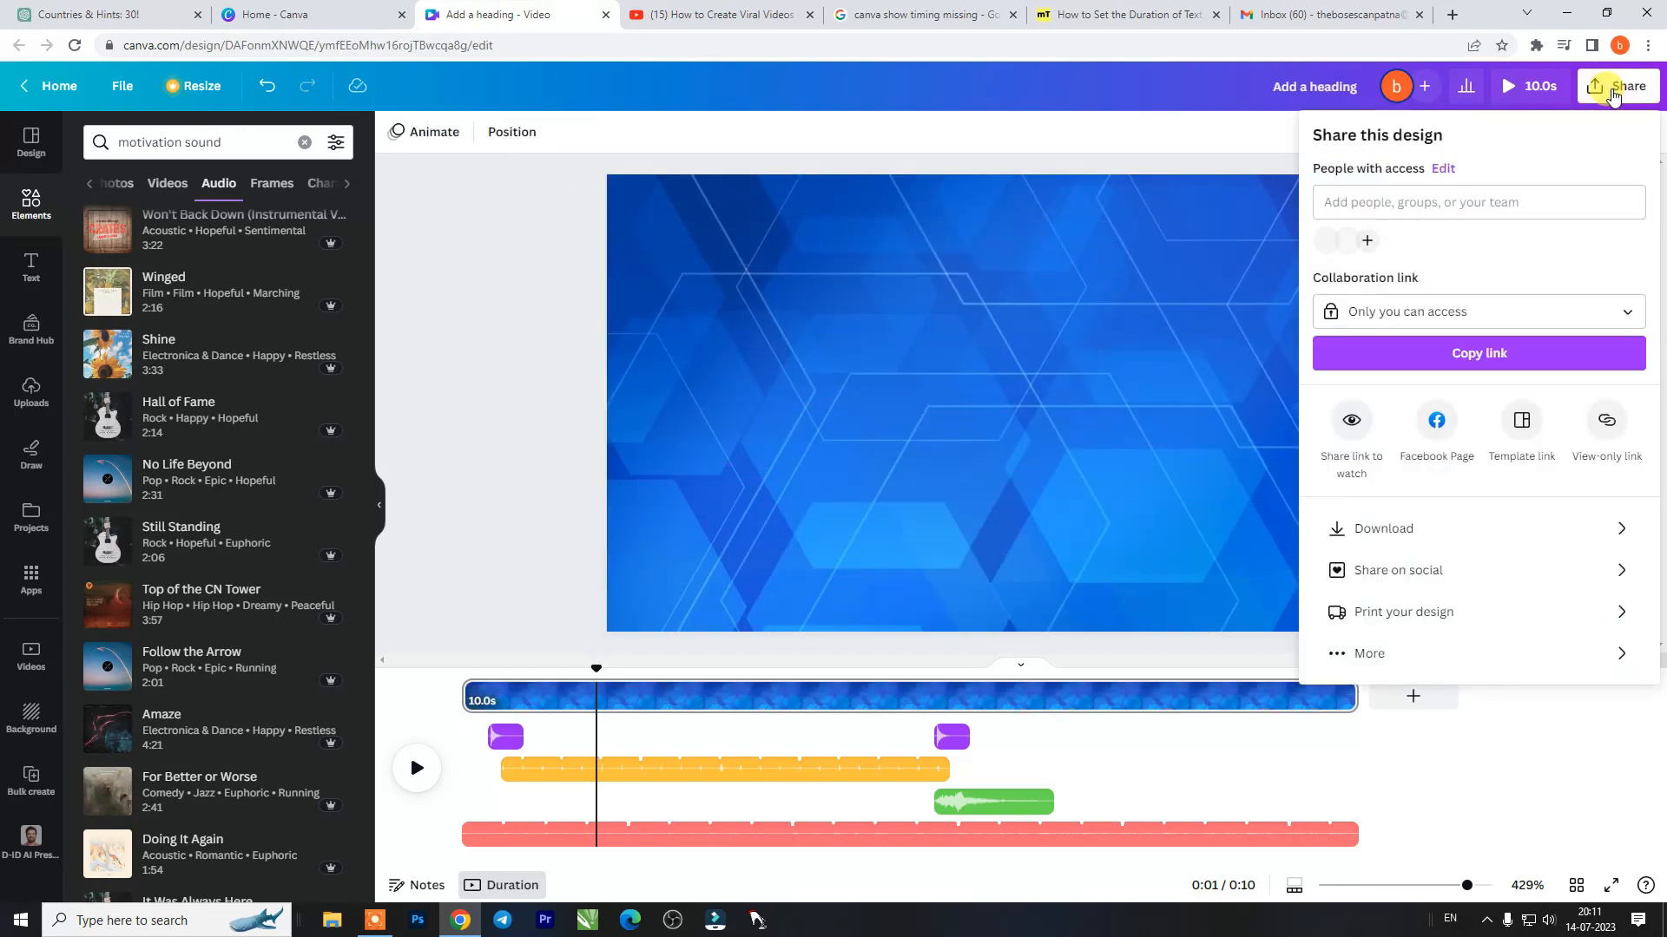
pyautogui.click(1580, 531)
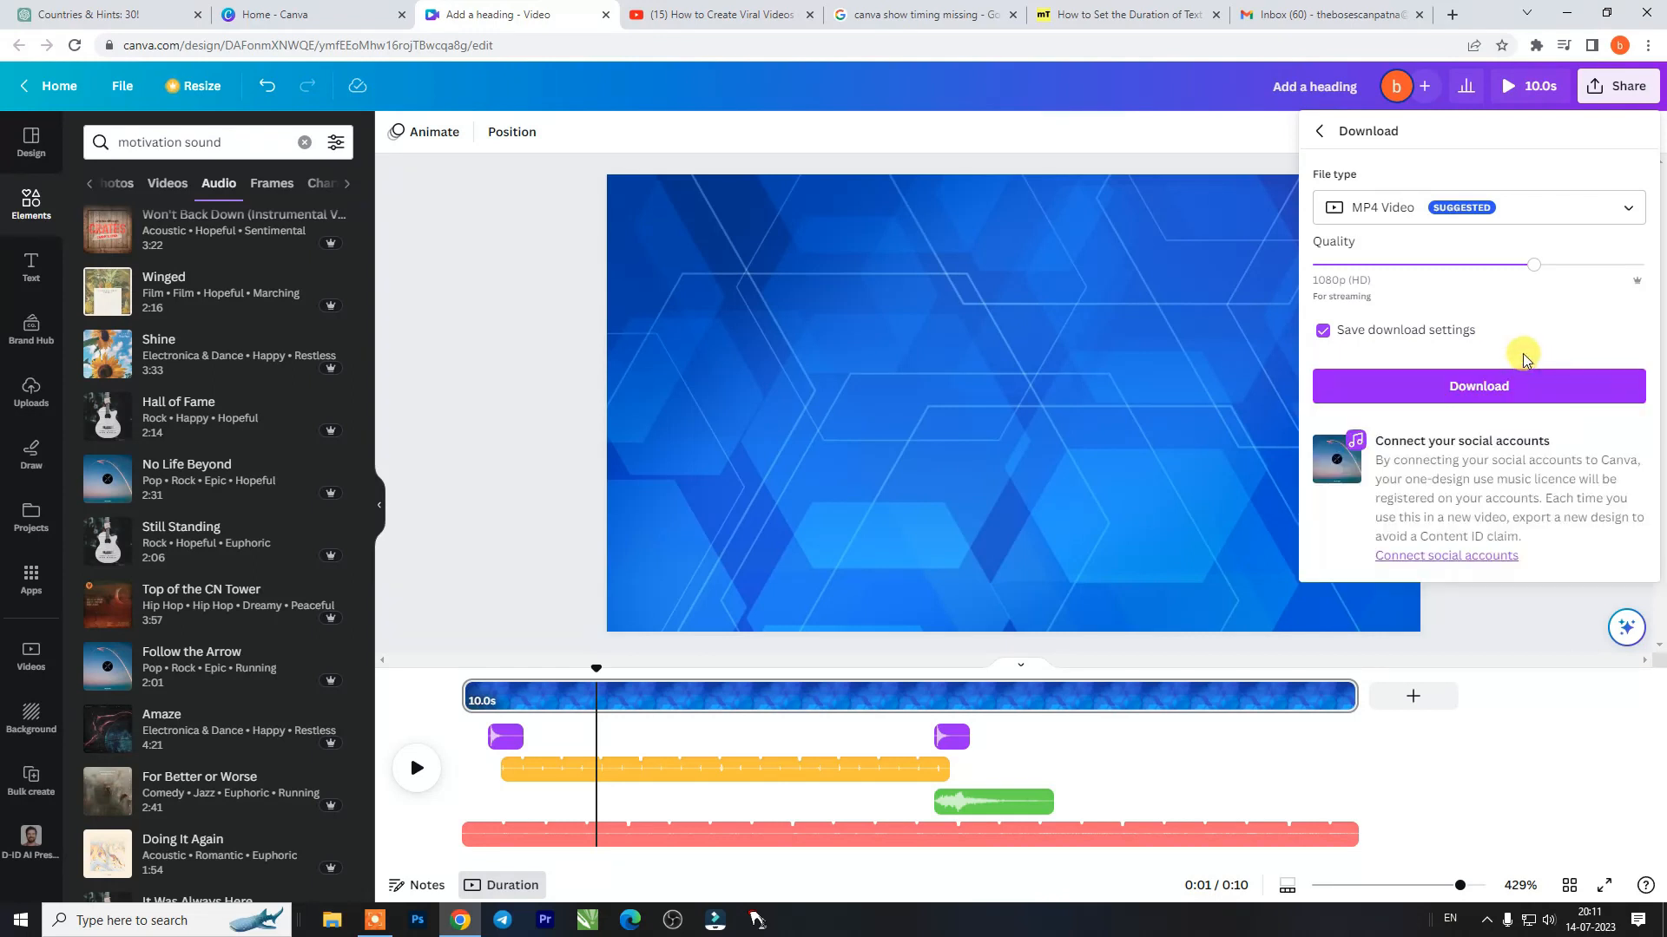
pyautogui.click(1533, 390)
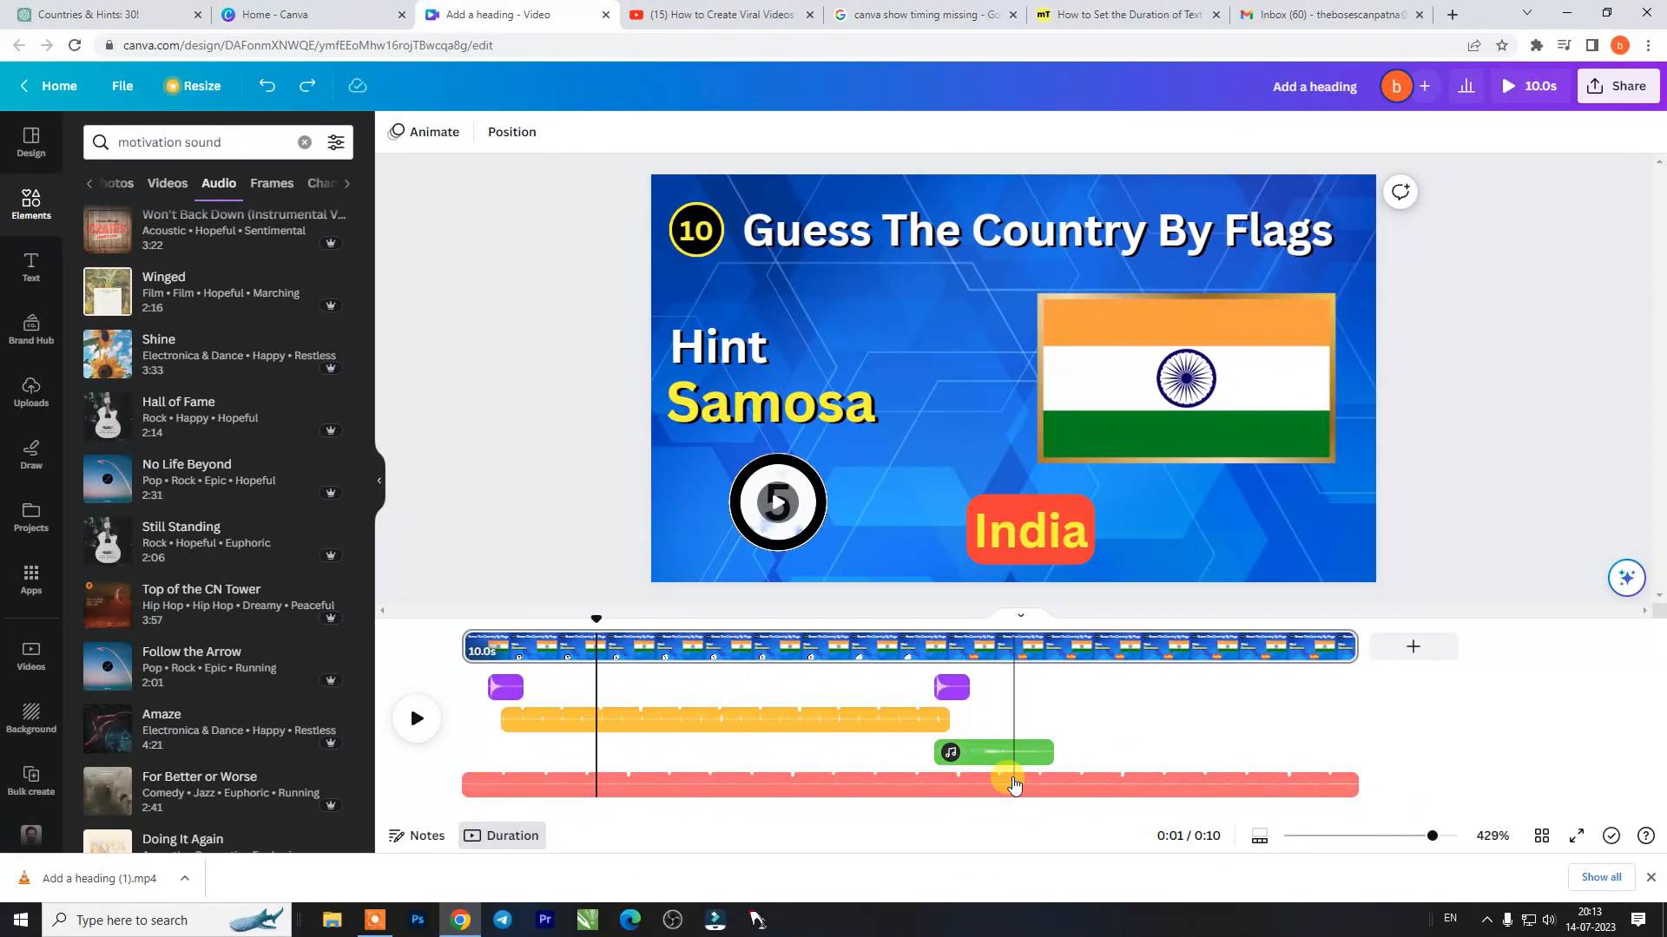
# - Remove the background music, Logo Ascend, timer and both cork pop audio clips from the timeline
pyautogui.click(998, 787)
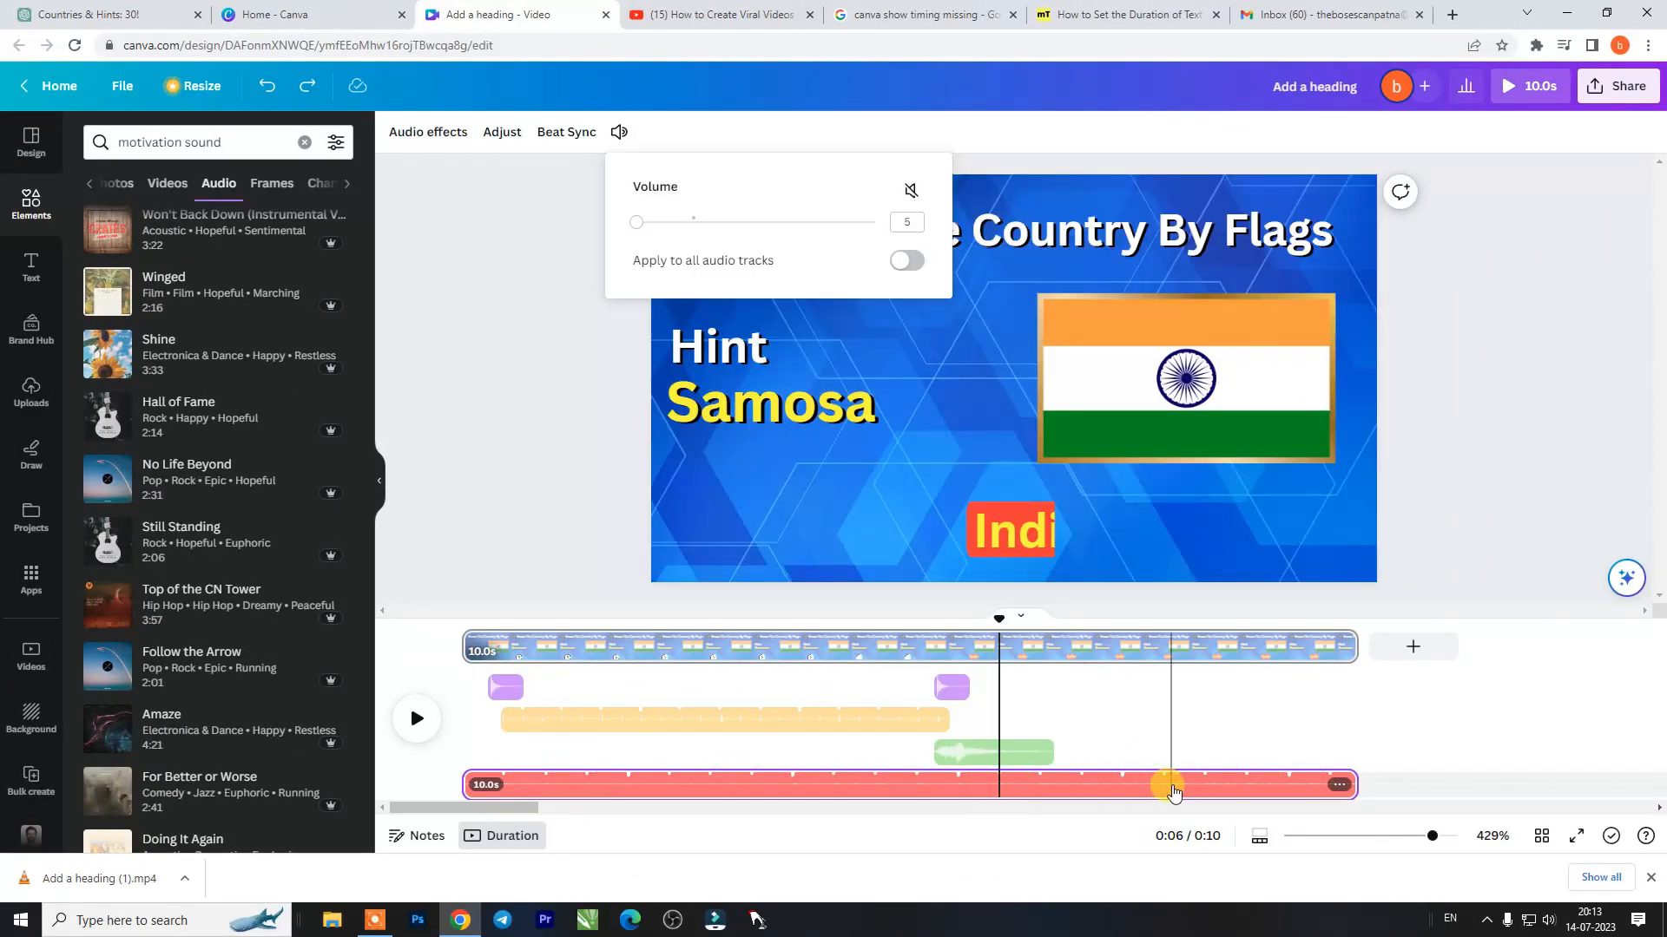
pyautogui.press('Delete')
pyautogui.click(968, 676)
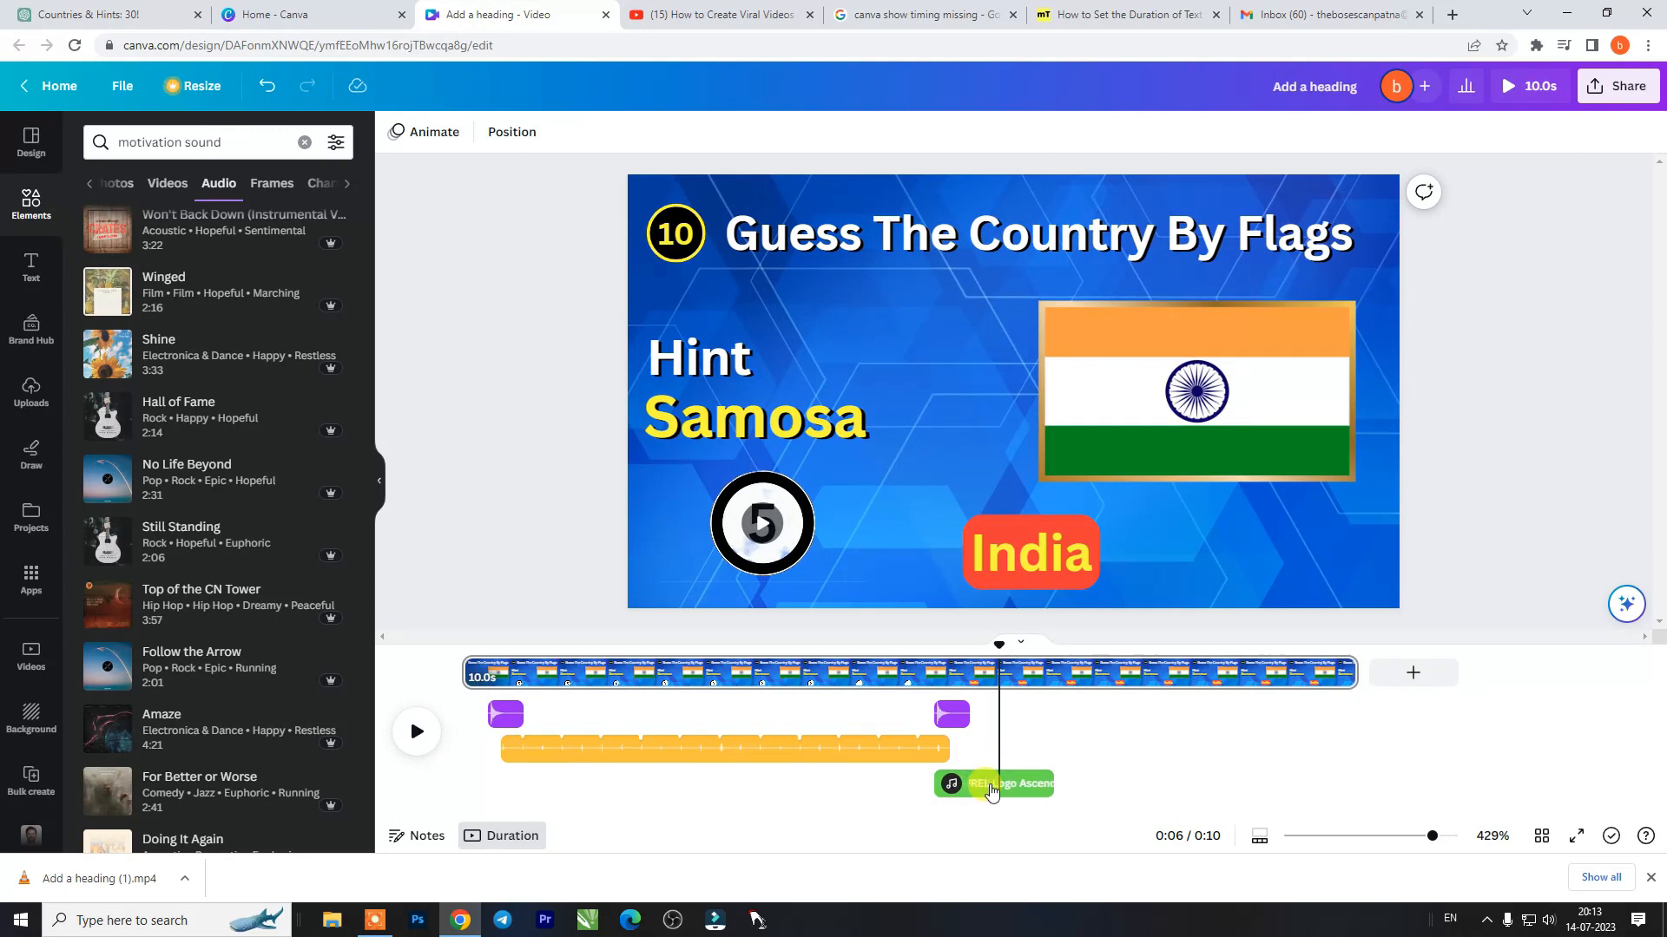
pyautogui.press('Delete')
pyautogui.click(881, 783)
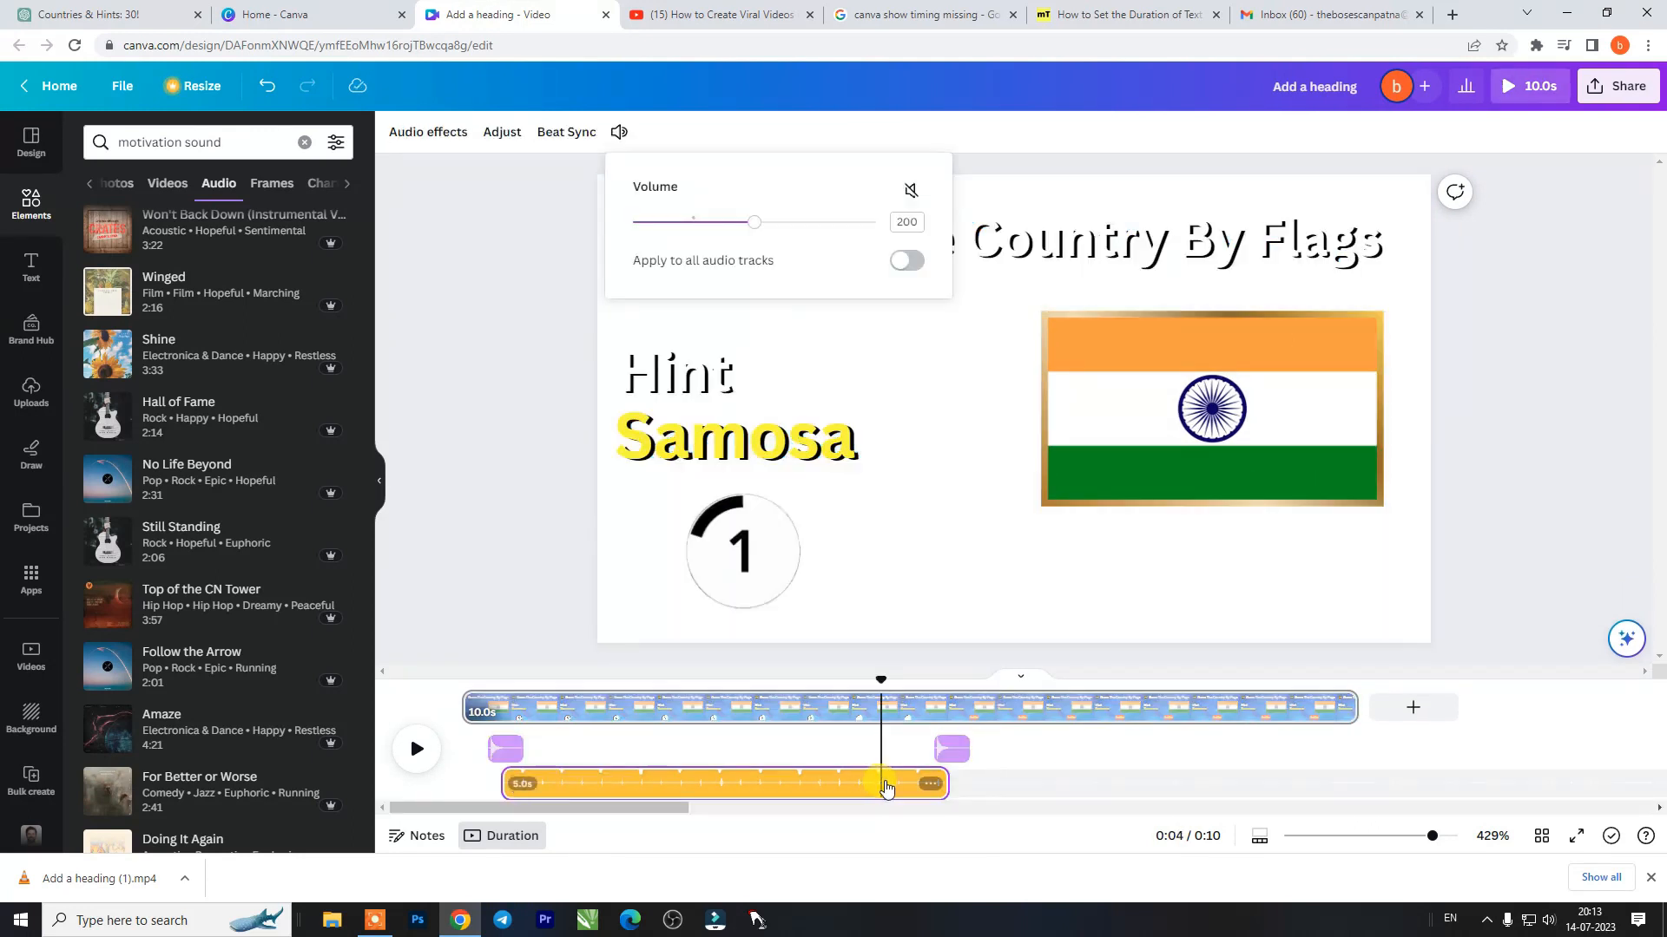
pyautogui.press('Delete')
pyautogui.click(953, 783)
pyautogui.press('Delete')
pyautogui.click(509, 783)
pyautogui.press('Delete')
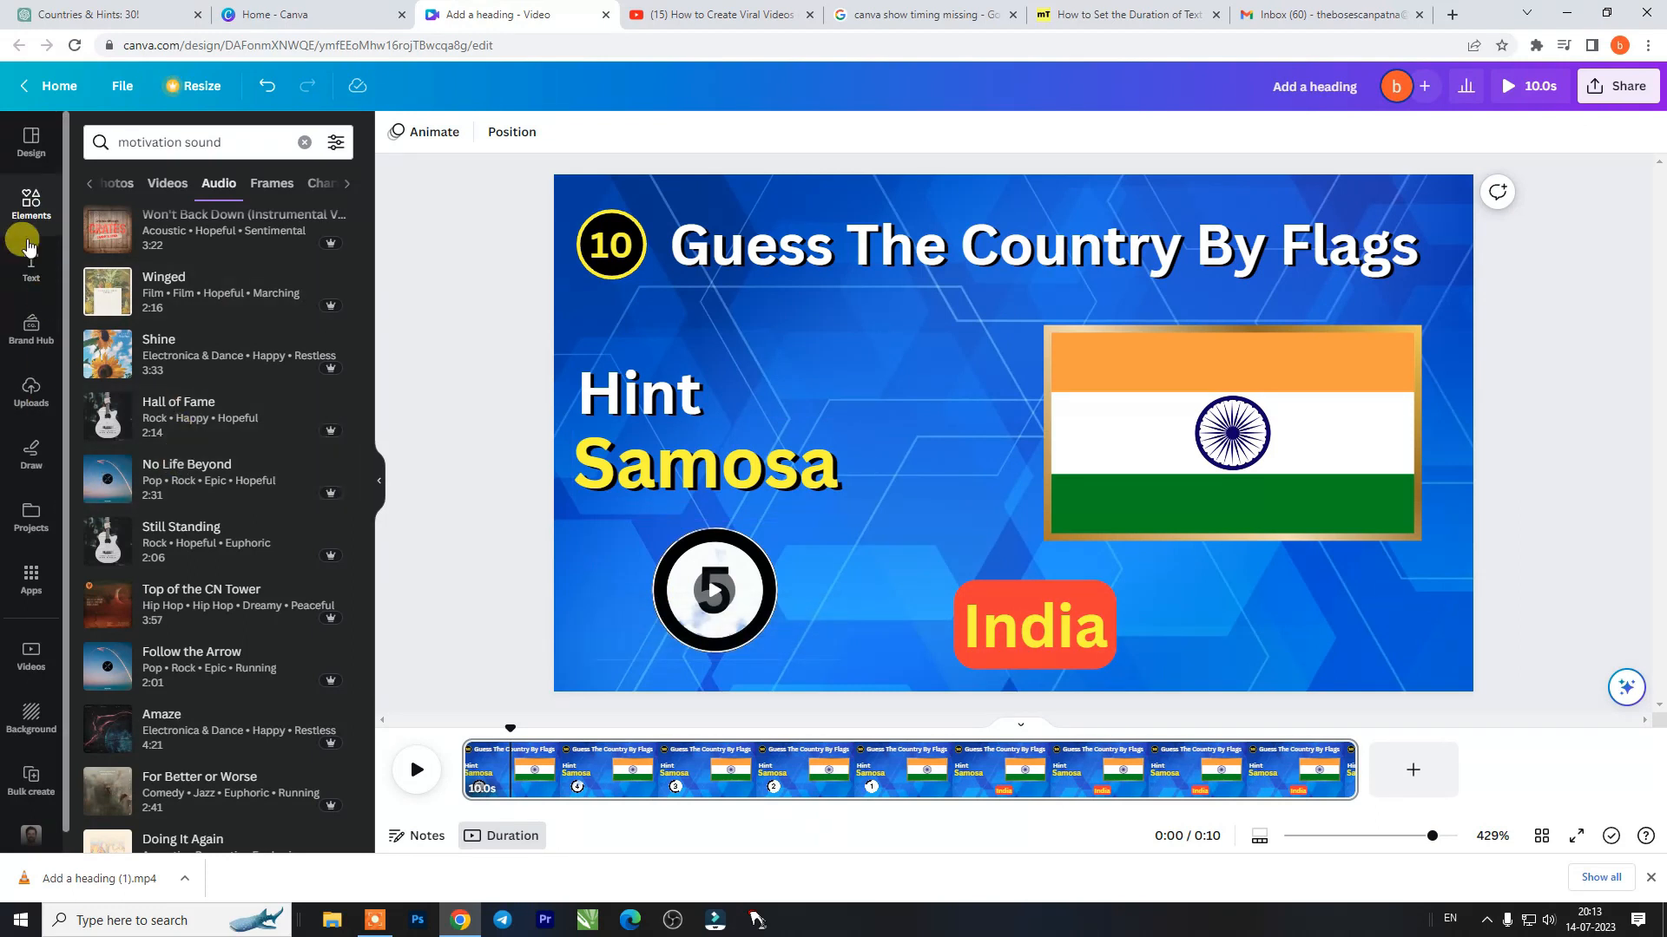
# - Upload the exported video "Add a heading (1)" from the Downloads folder
pyautogui.click(31, 391)
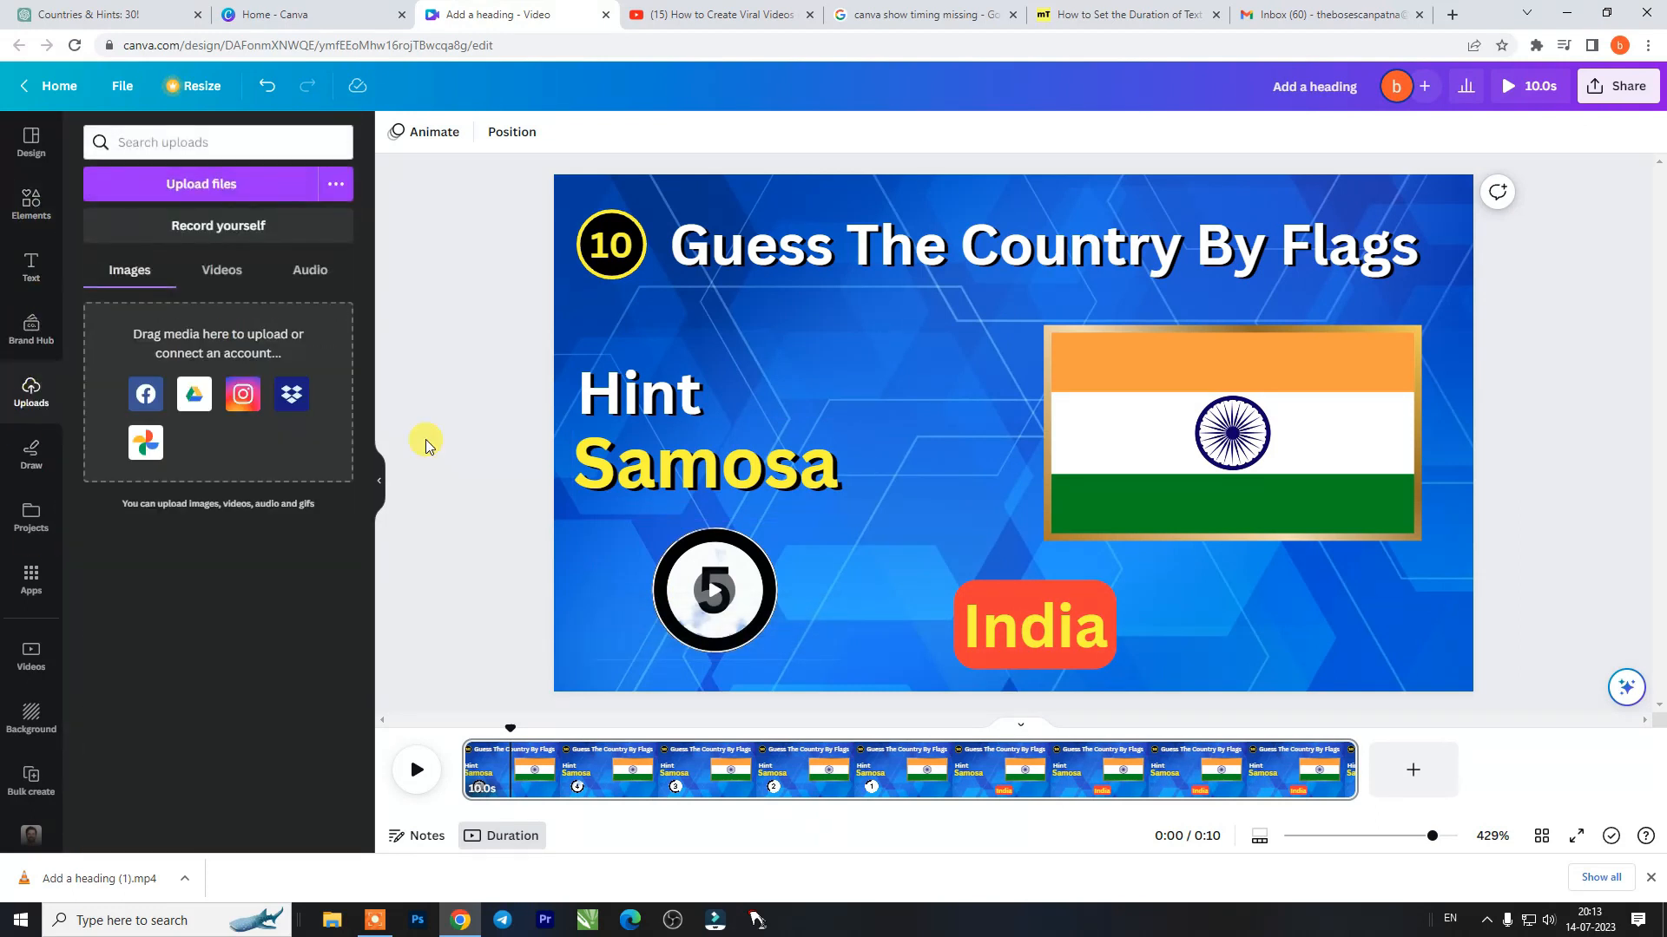
pyautogui.click(234, 193)
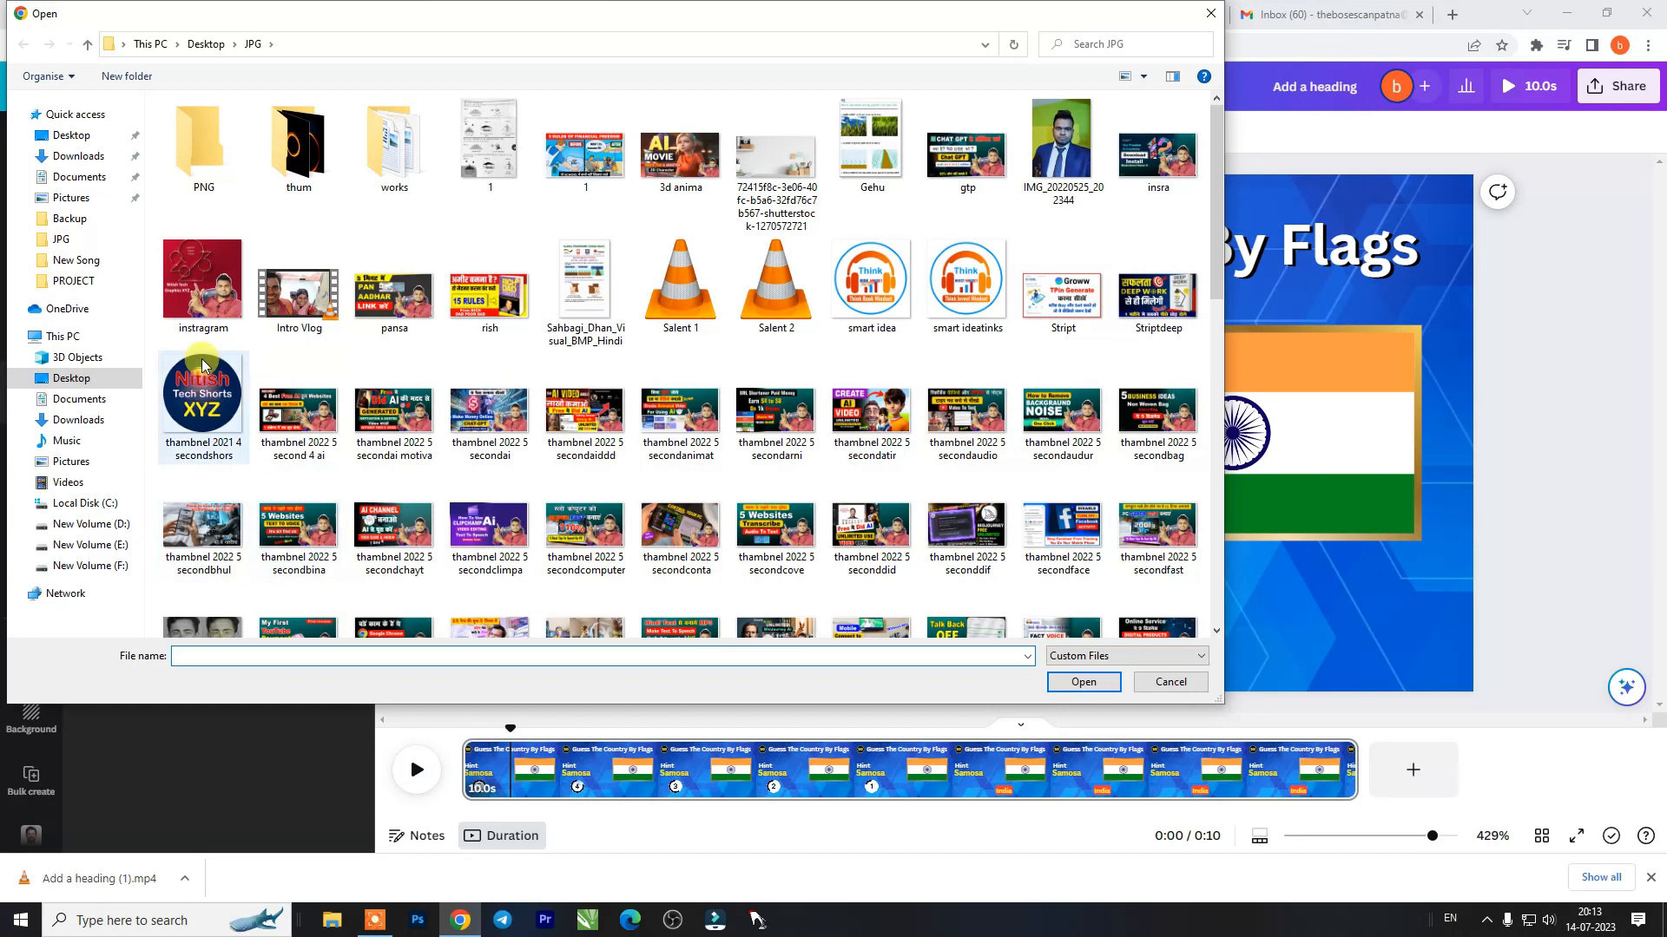
pyautogui.click(84, 160)
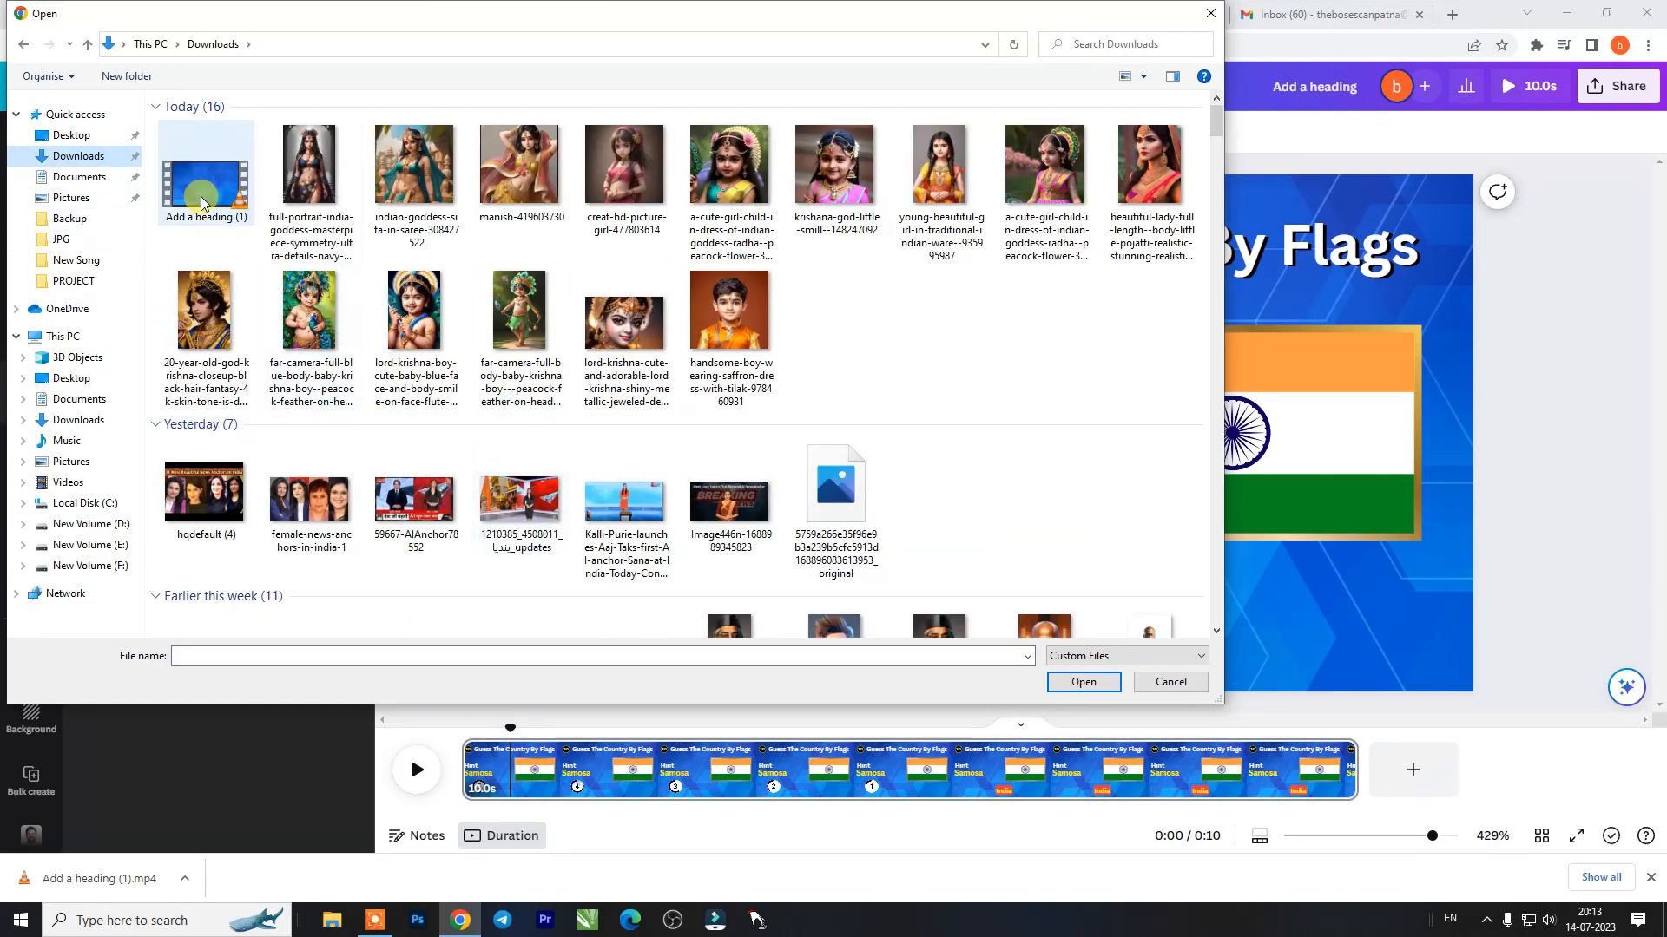
pyautogui.doubleClick(502, 420)
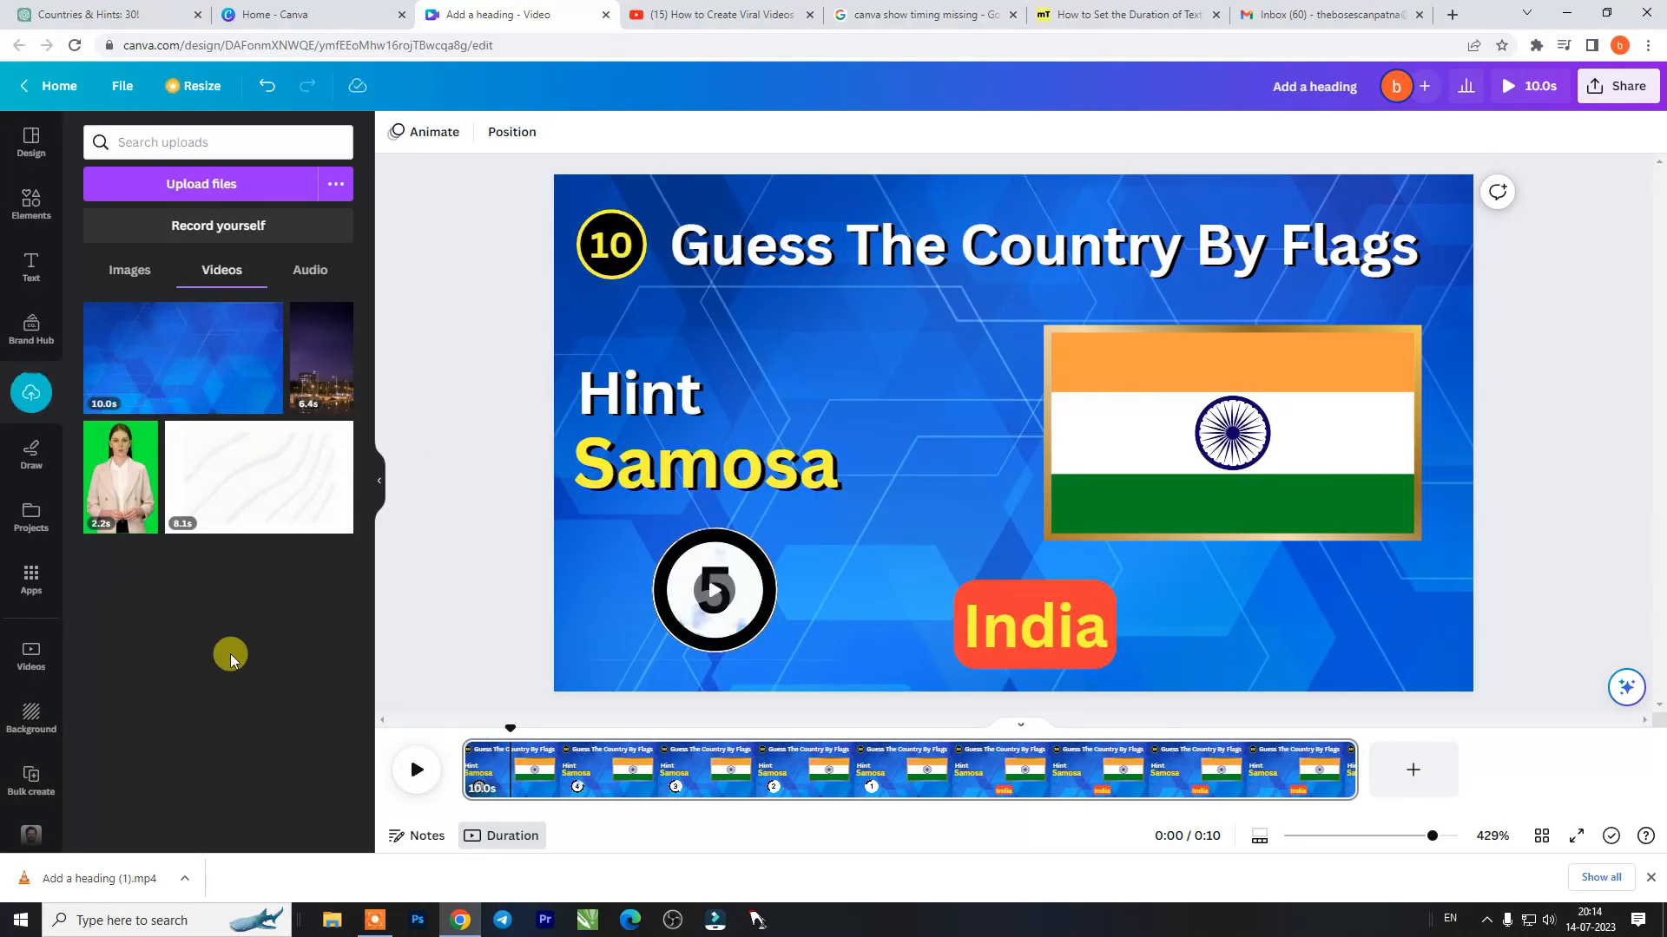
# - Place the uploaded 10.0s video on the page and set it as the replacement background
pyautogui.click(185, 388)
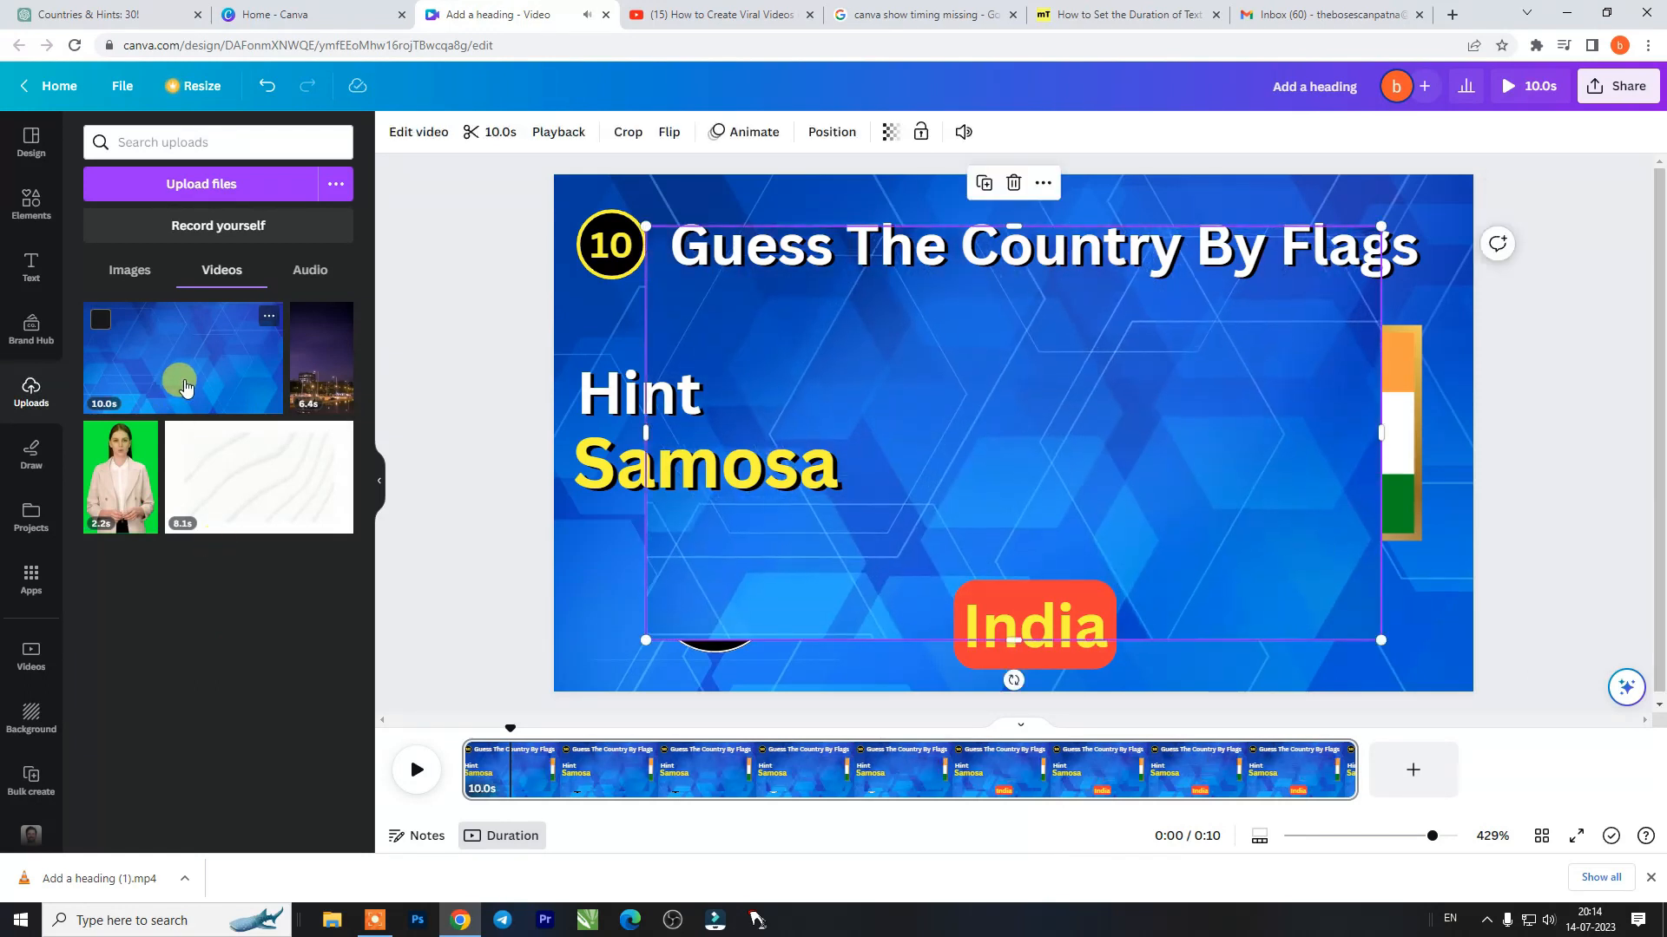
pyautogui.rightClick(782, 401)
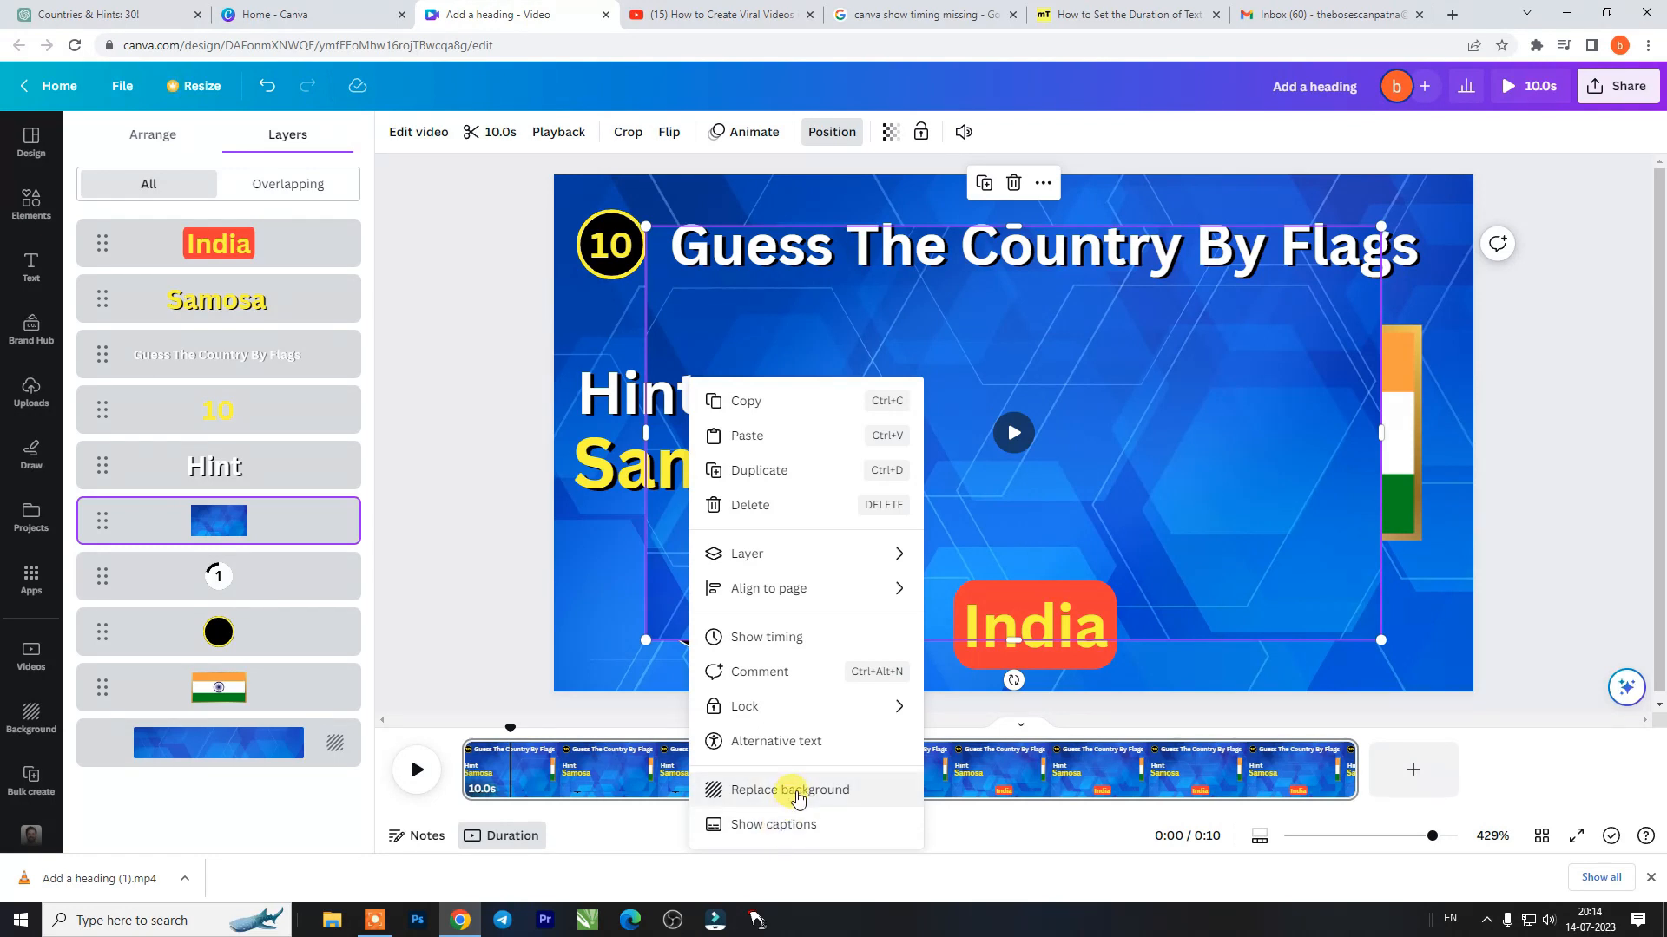
pyautogui.click(799, 797)
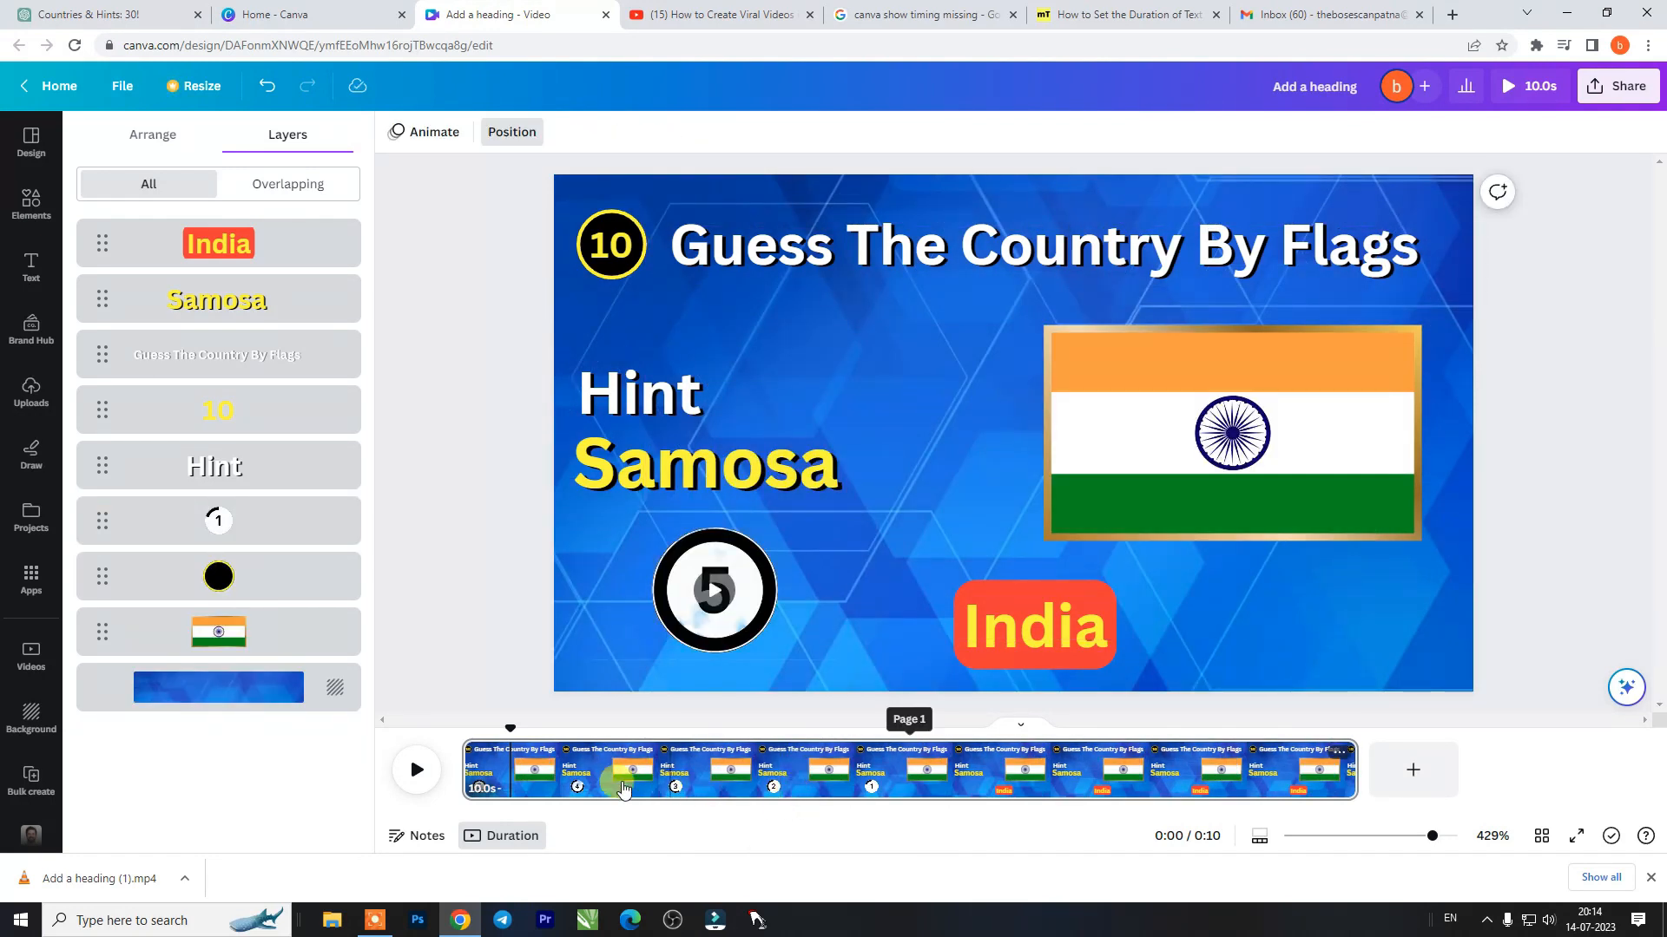
# - Play the page from 0.0s to check the new video background and its built-in audio
pyautogui.moveTo(502, 730); pyautogui.dragTo(446, 714)
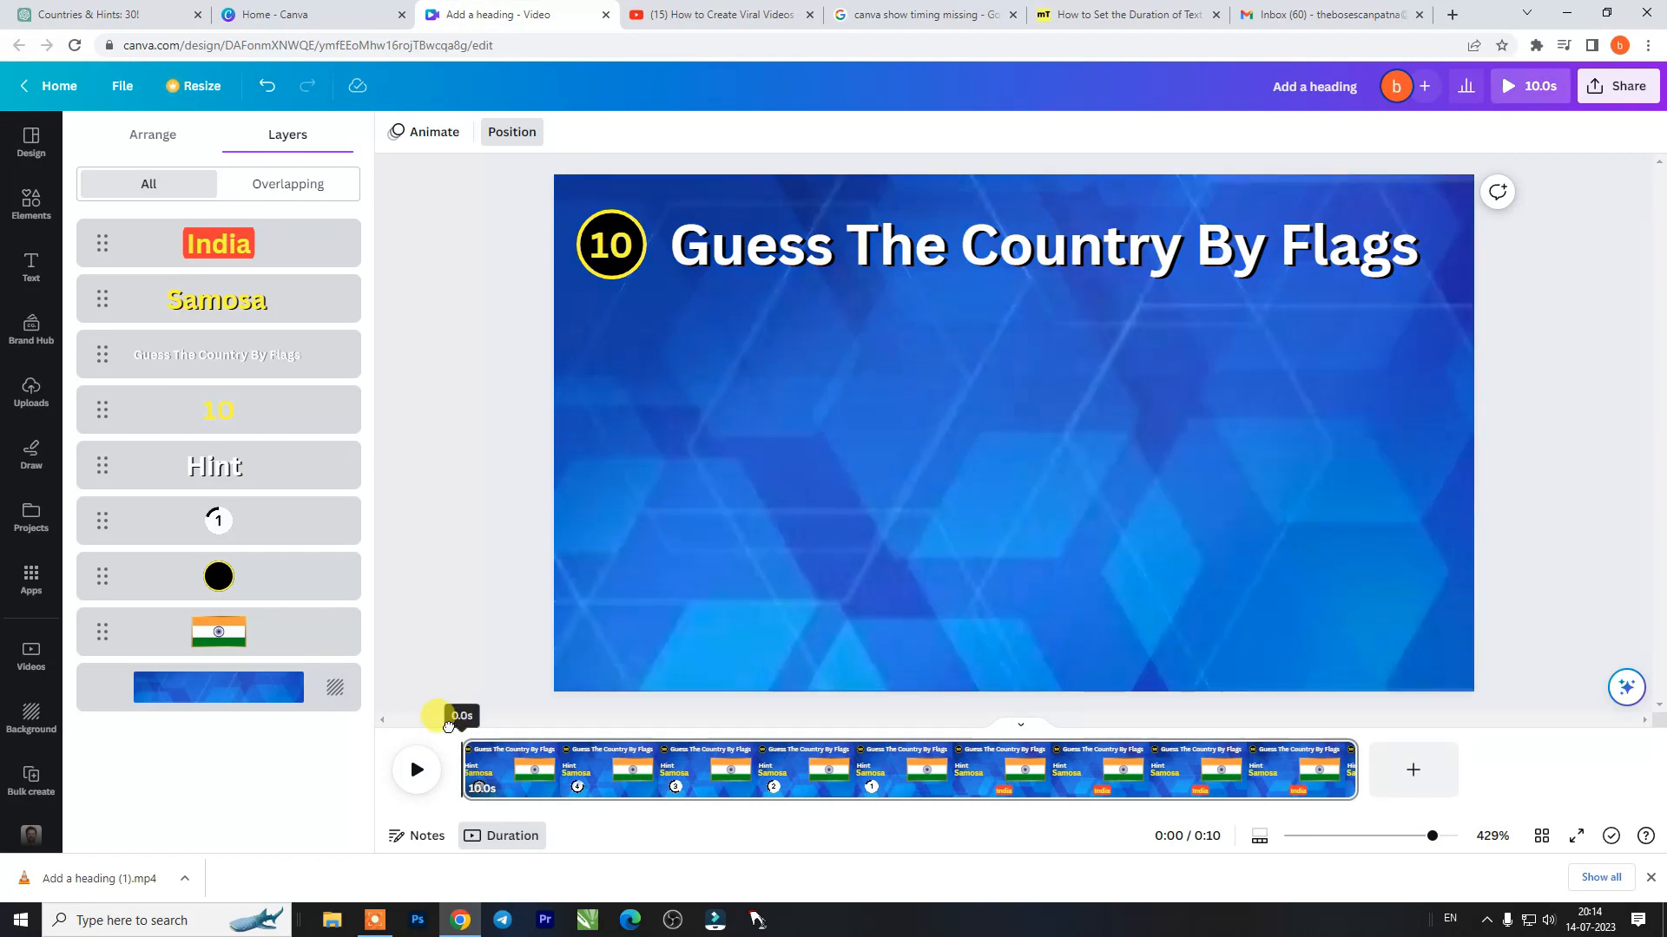
pyautogui.click(400, 769)
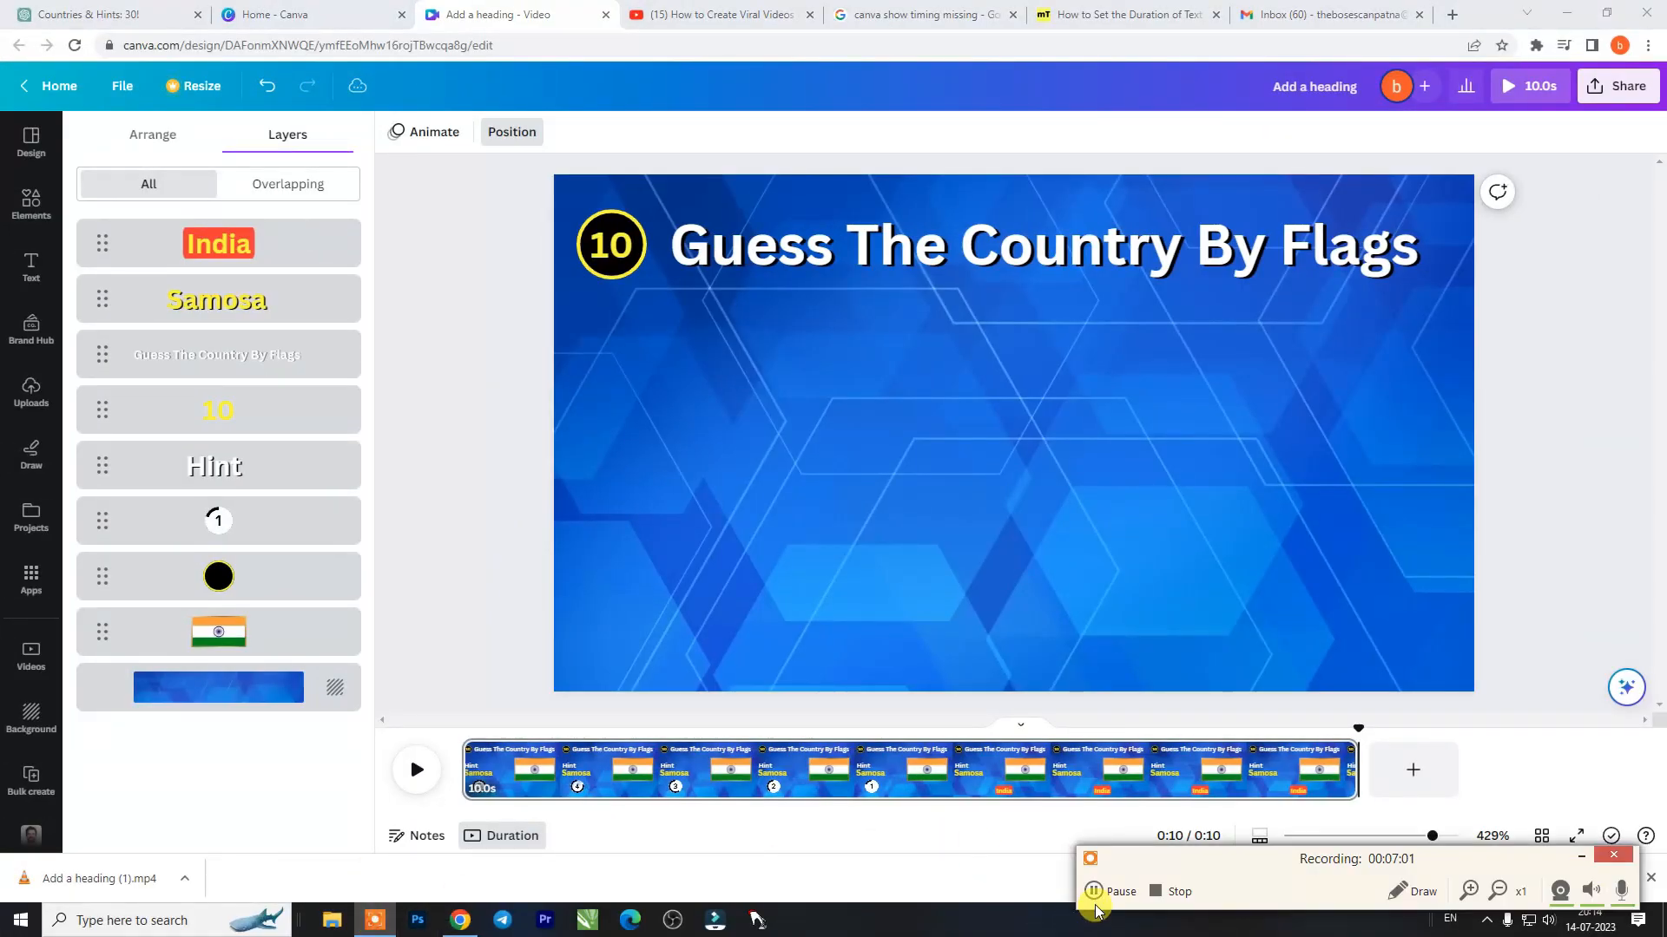
pyautogui.click(1107, 897)
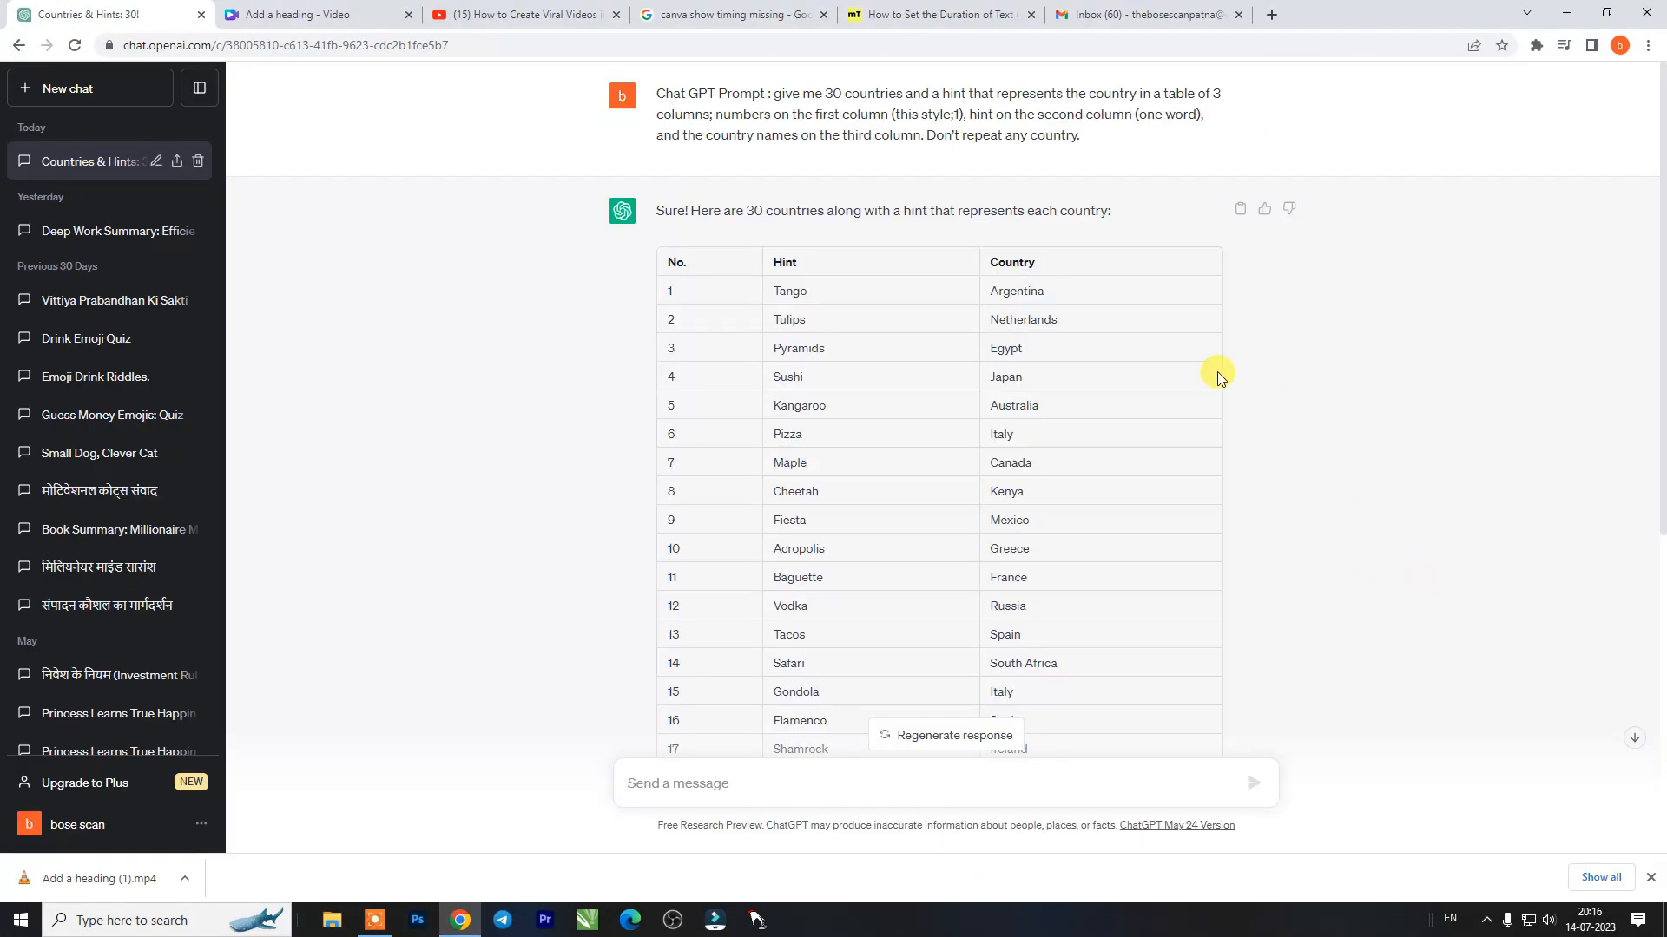
# - Copy "Argentina" from the ChatGPT country table and search the Canva elements for "argentina flag"
pyautogui.rightClick(1029, 291)
pyautogui.click(1062, 314)
pyautogui.hotkey('ctrl', 'Tab')
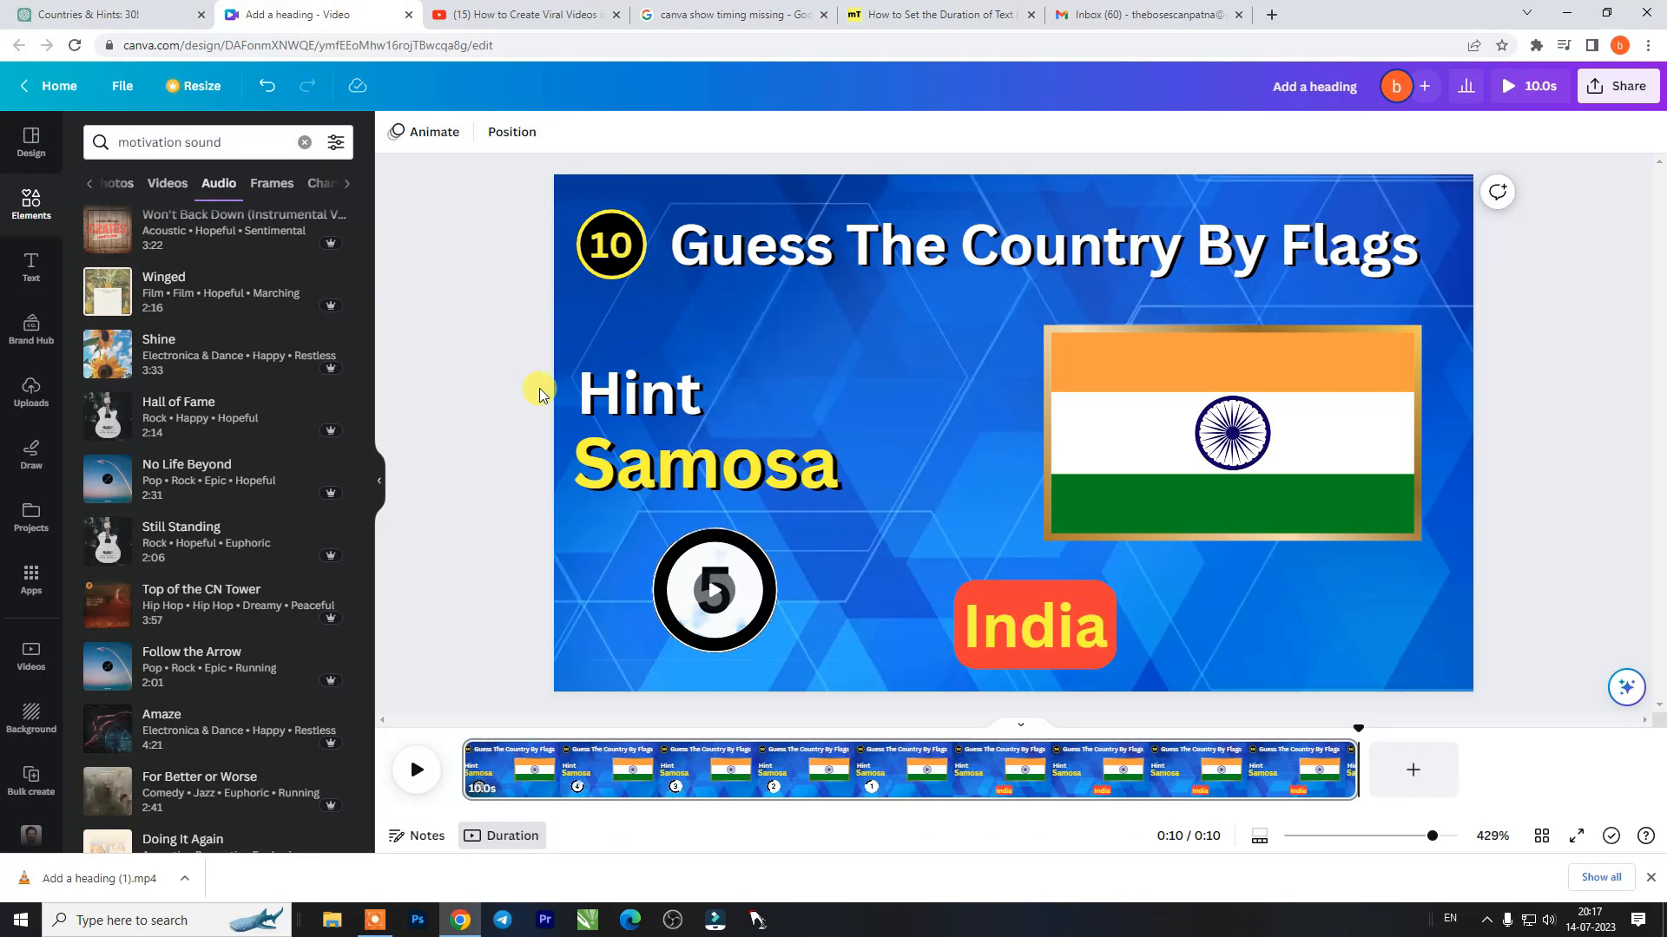
pyautogui.click(304, 144)
pyautogui.hotkey('ctrl', 'v')
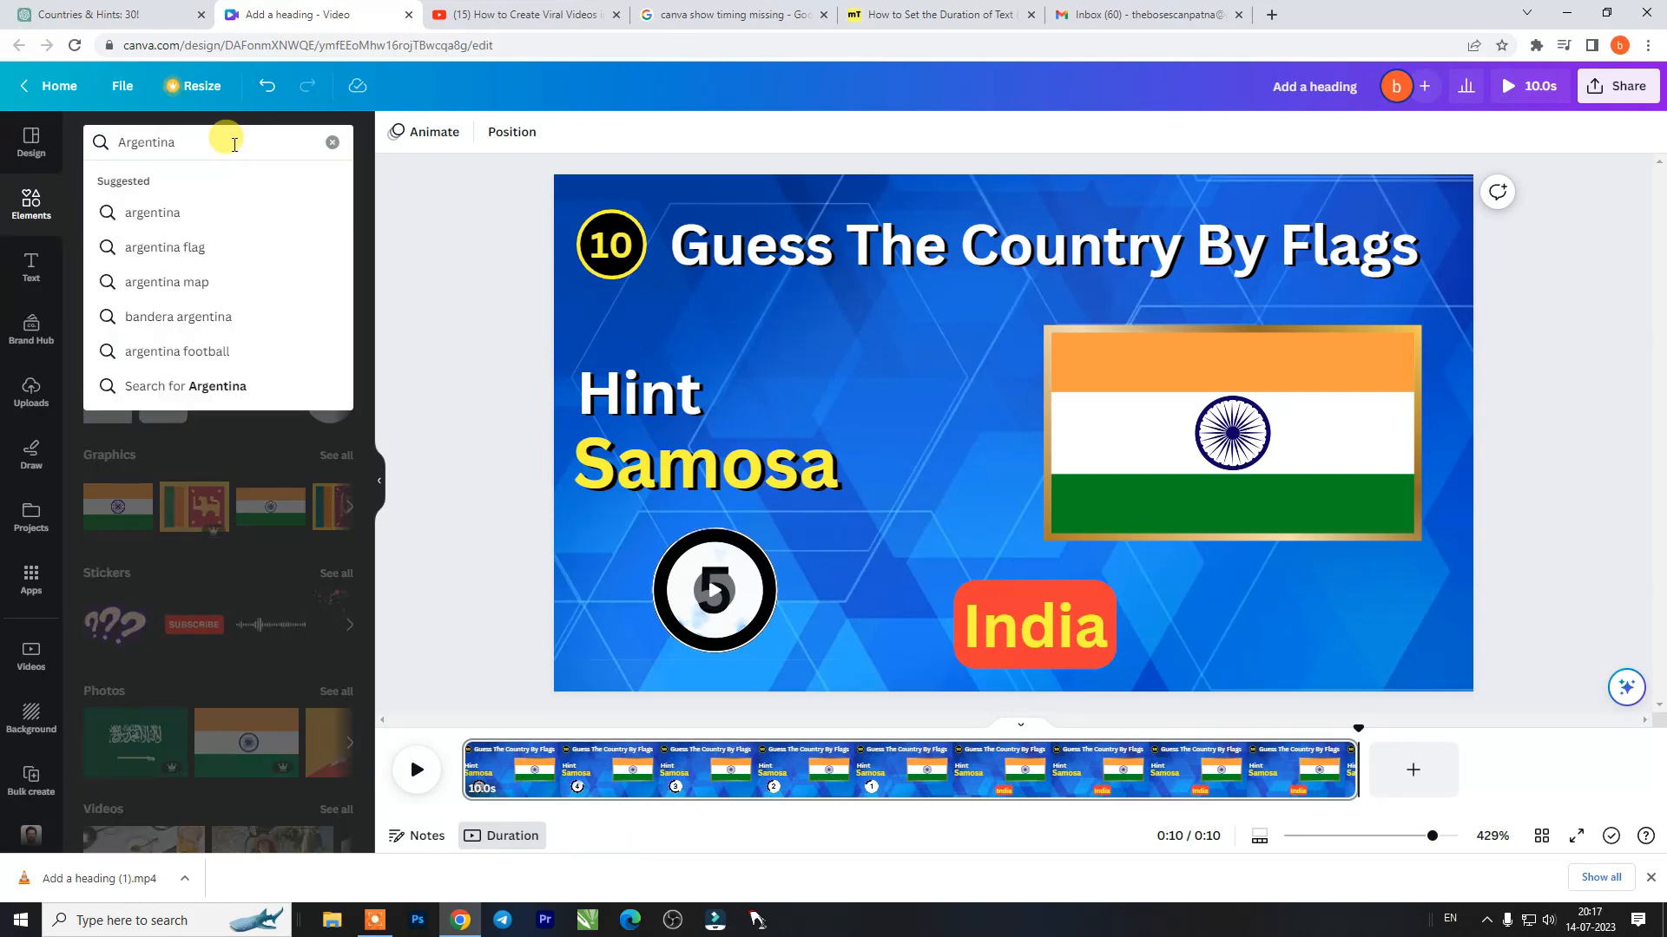
pyautogui.click(197, 247)
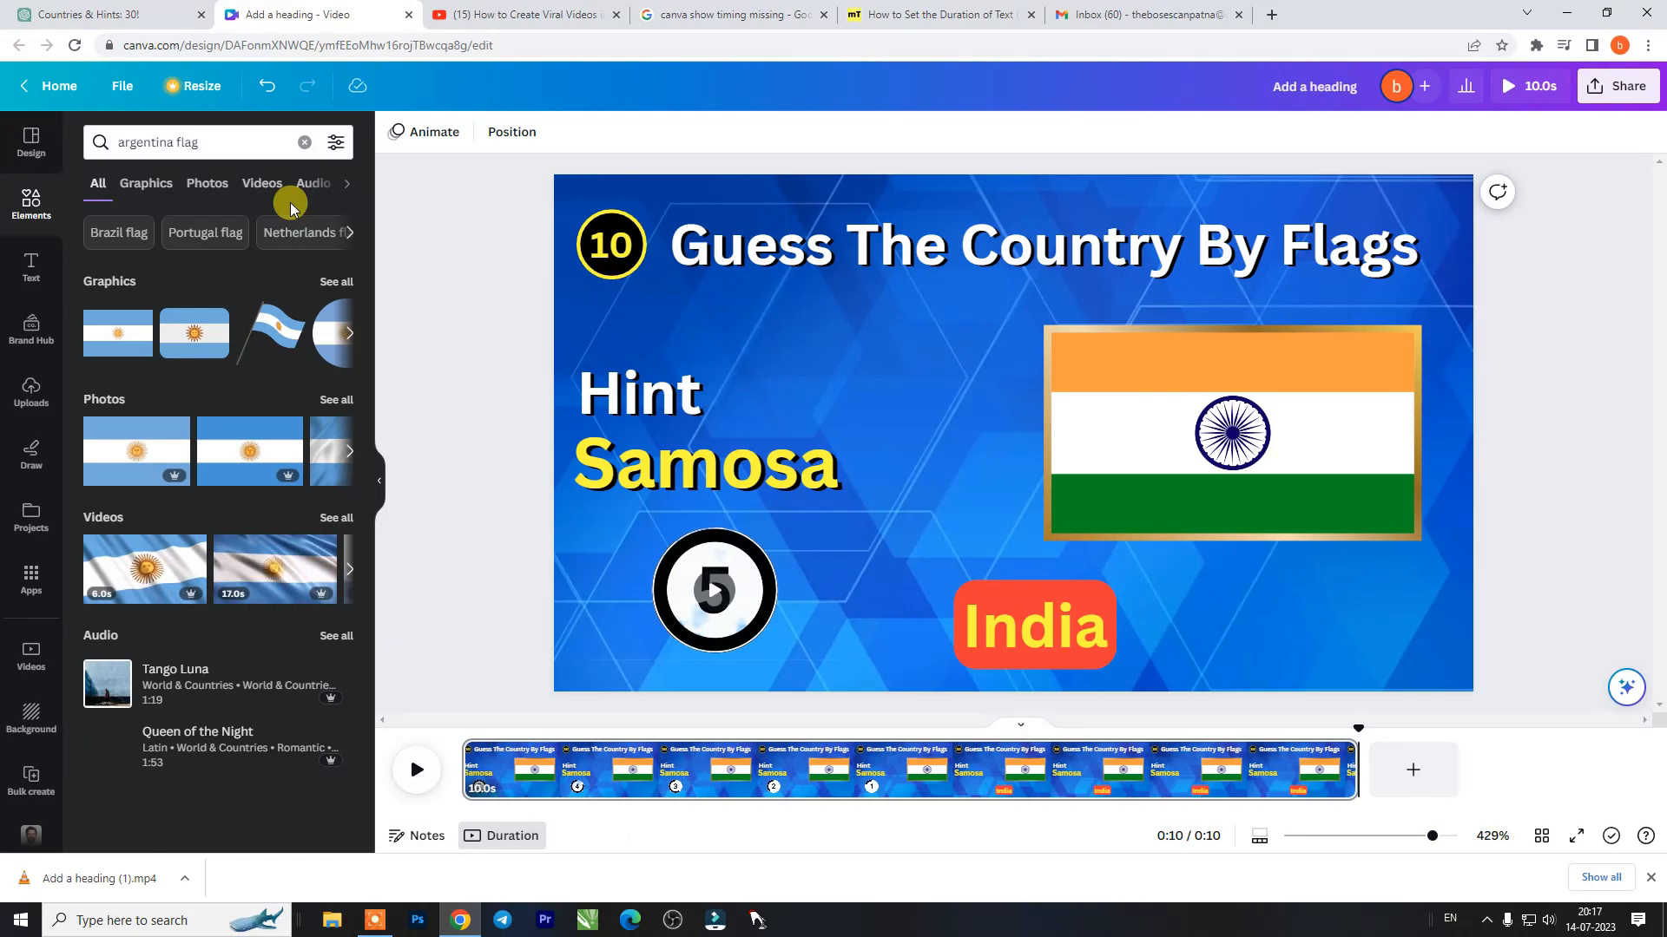
# - Look up Argentina on Google to compare its flag and return to the Canva design
pyautogui.click(768, 12)
pyautogui.click(304, 14)
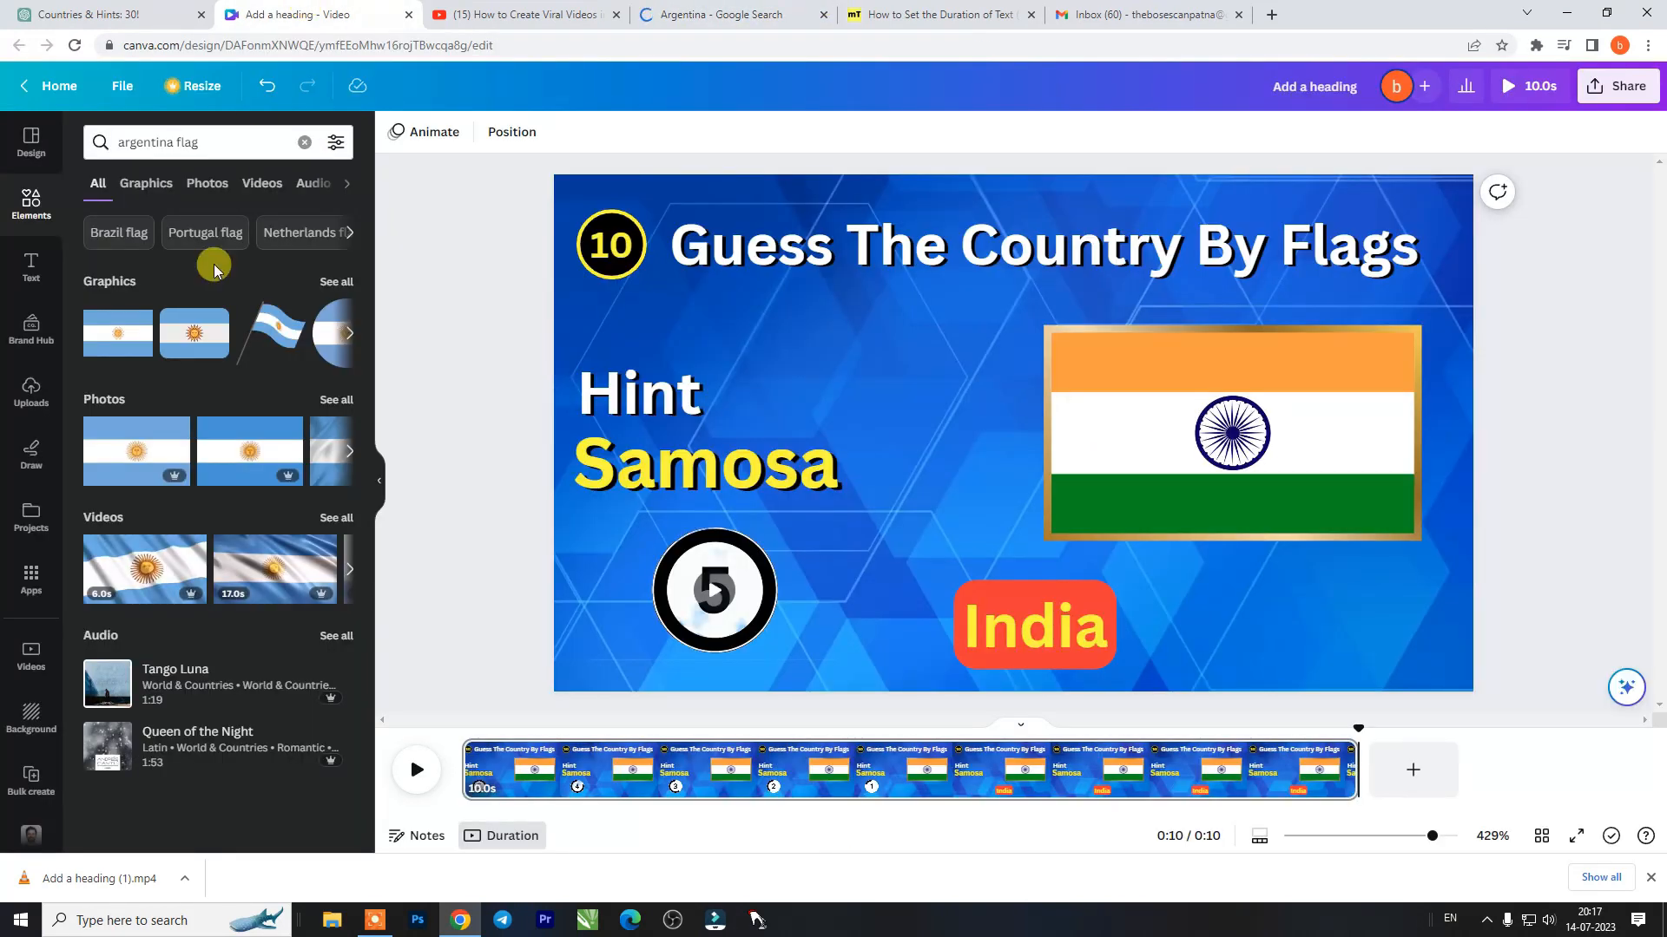
# - Add the plain Argentina flag graphic to a new project folder named "flag"
pyautogui.click(137, 316)
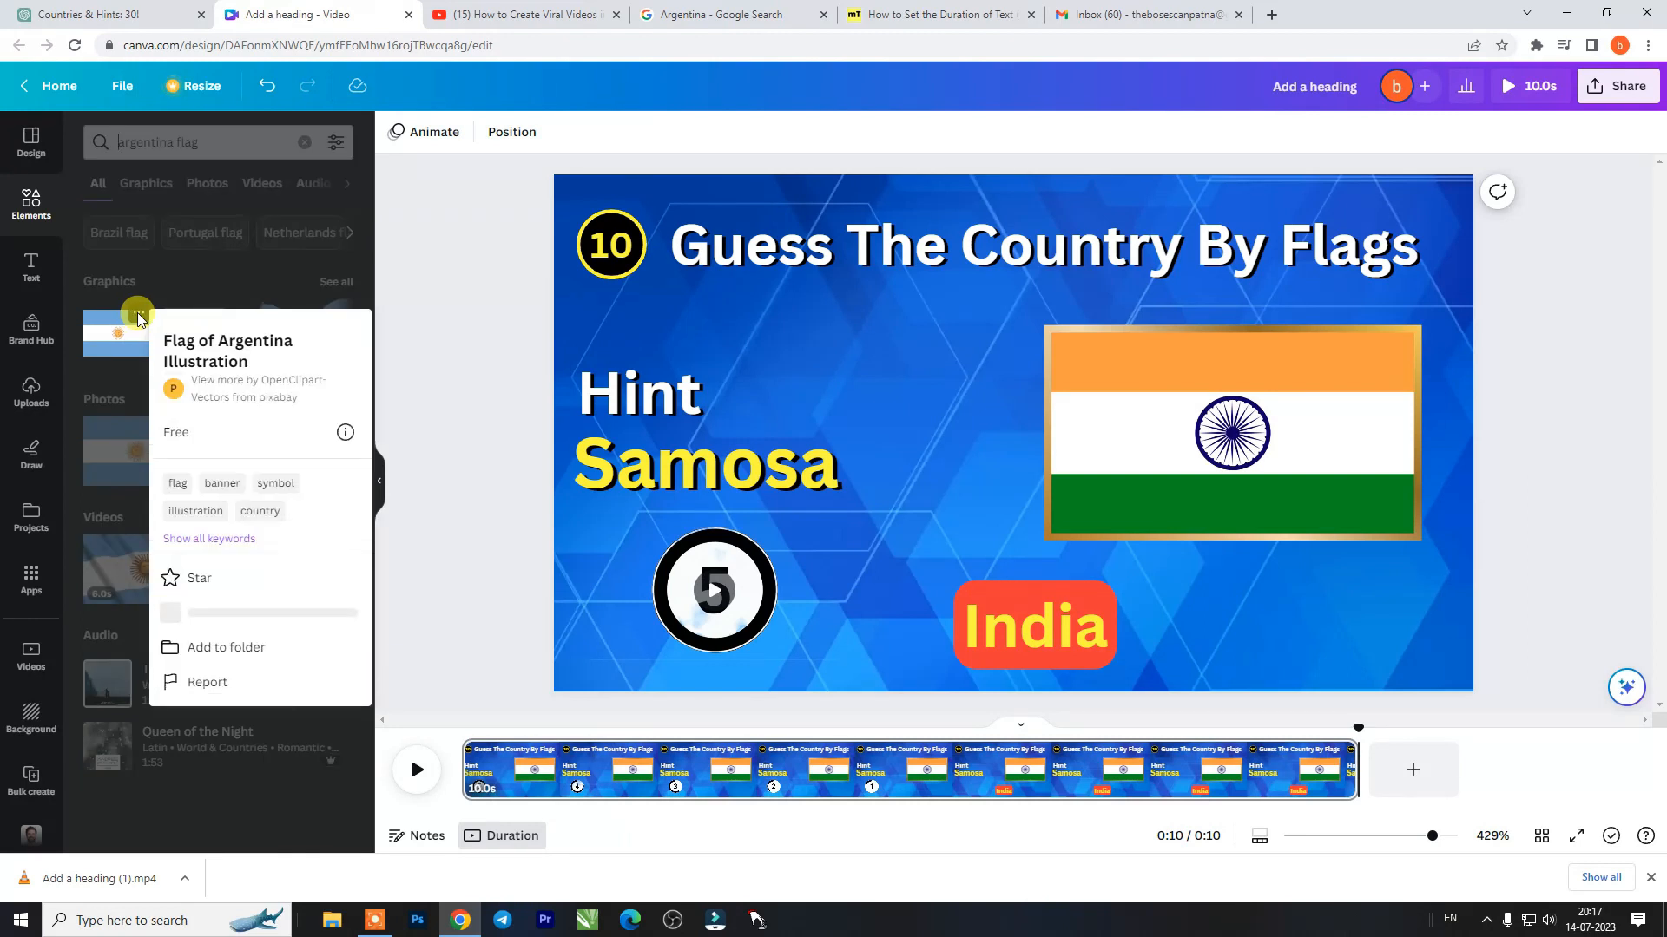
pyautogui.click(240, 657)
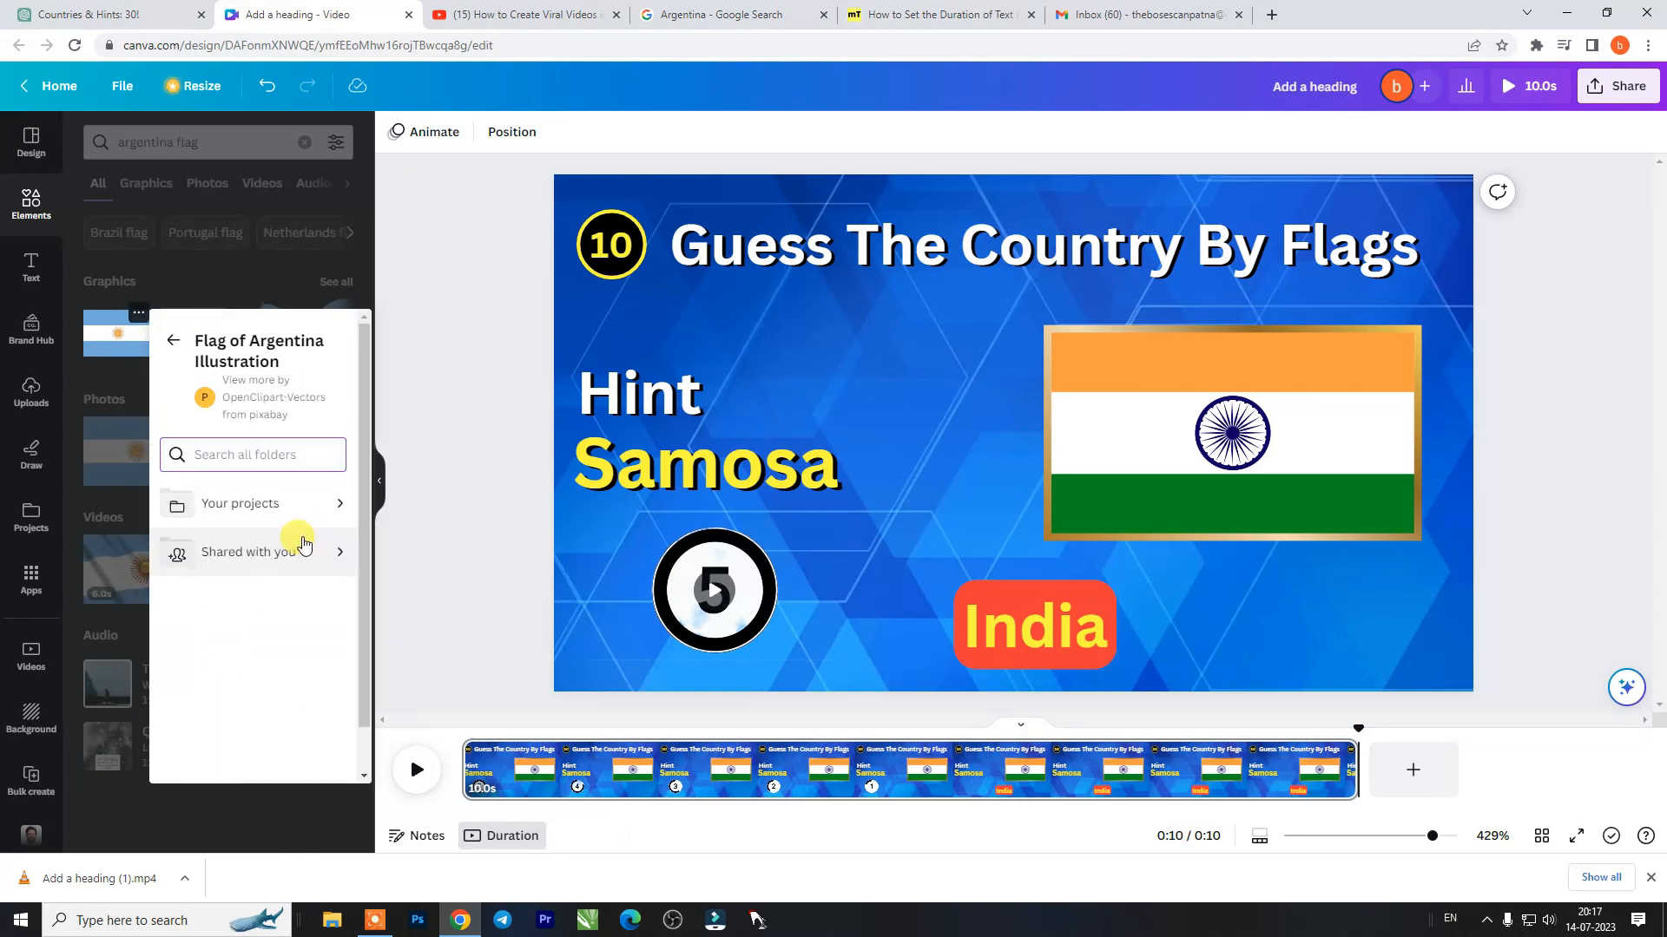
pyautogui.click(291, 505)
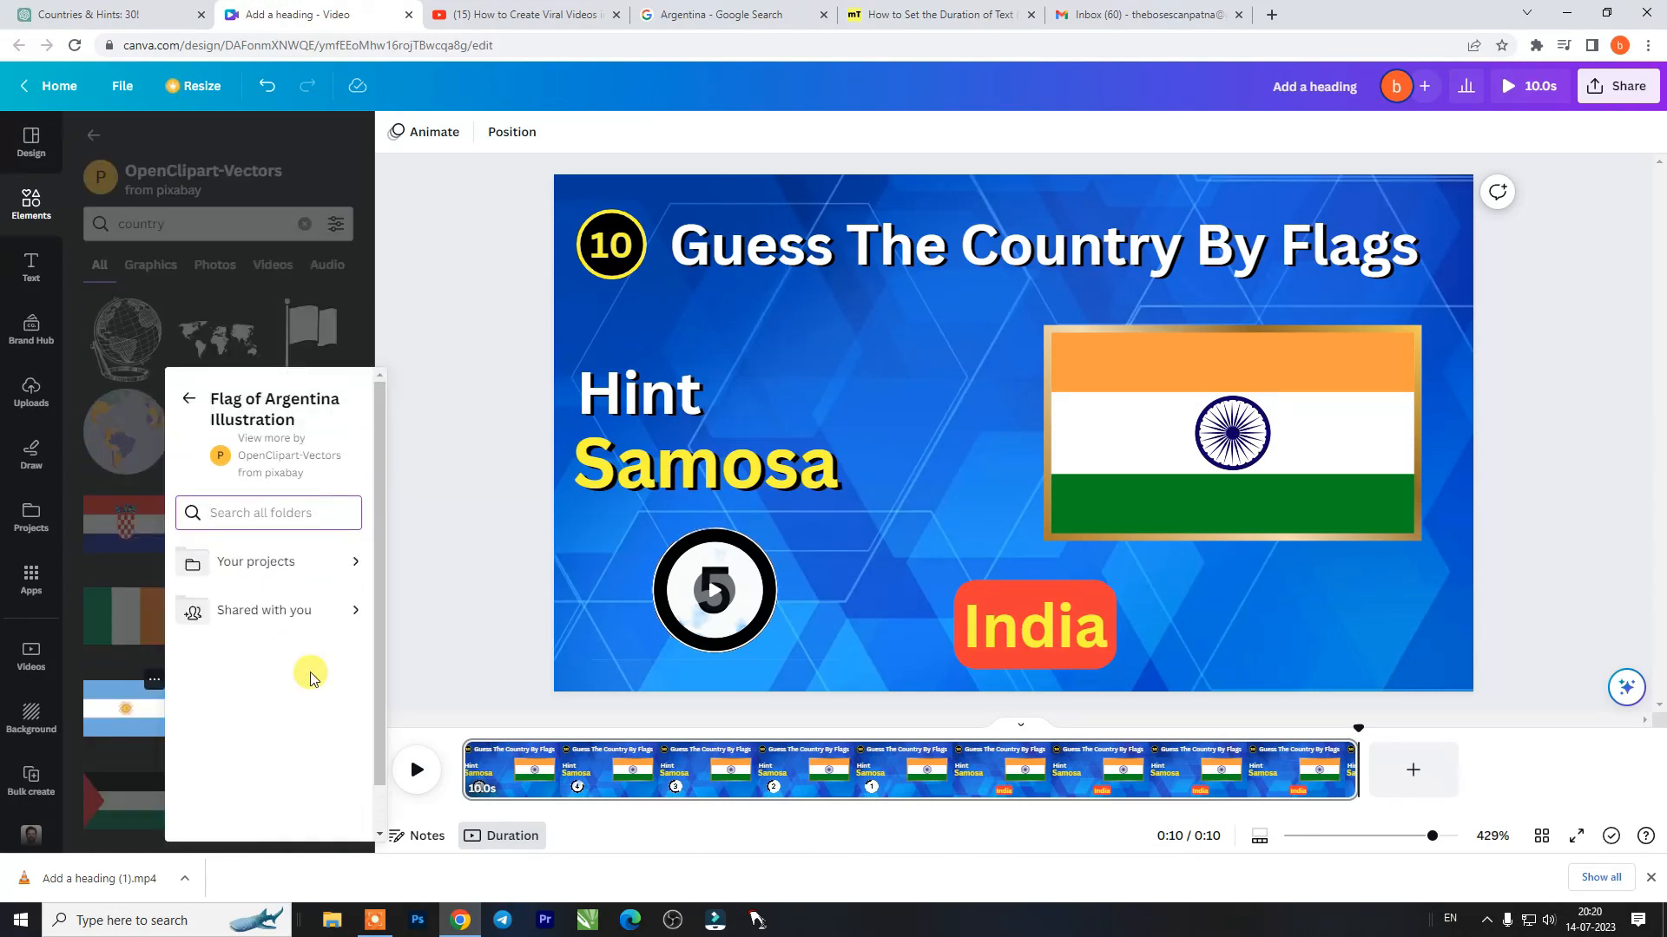
pyautogui.click(206, 809)
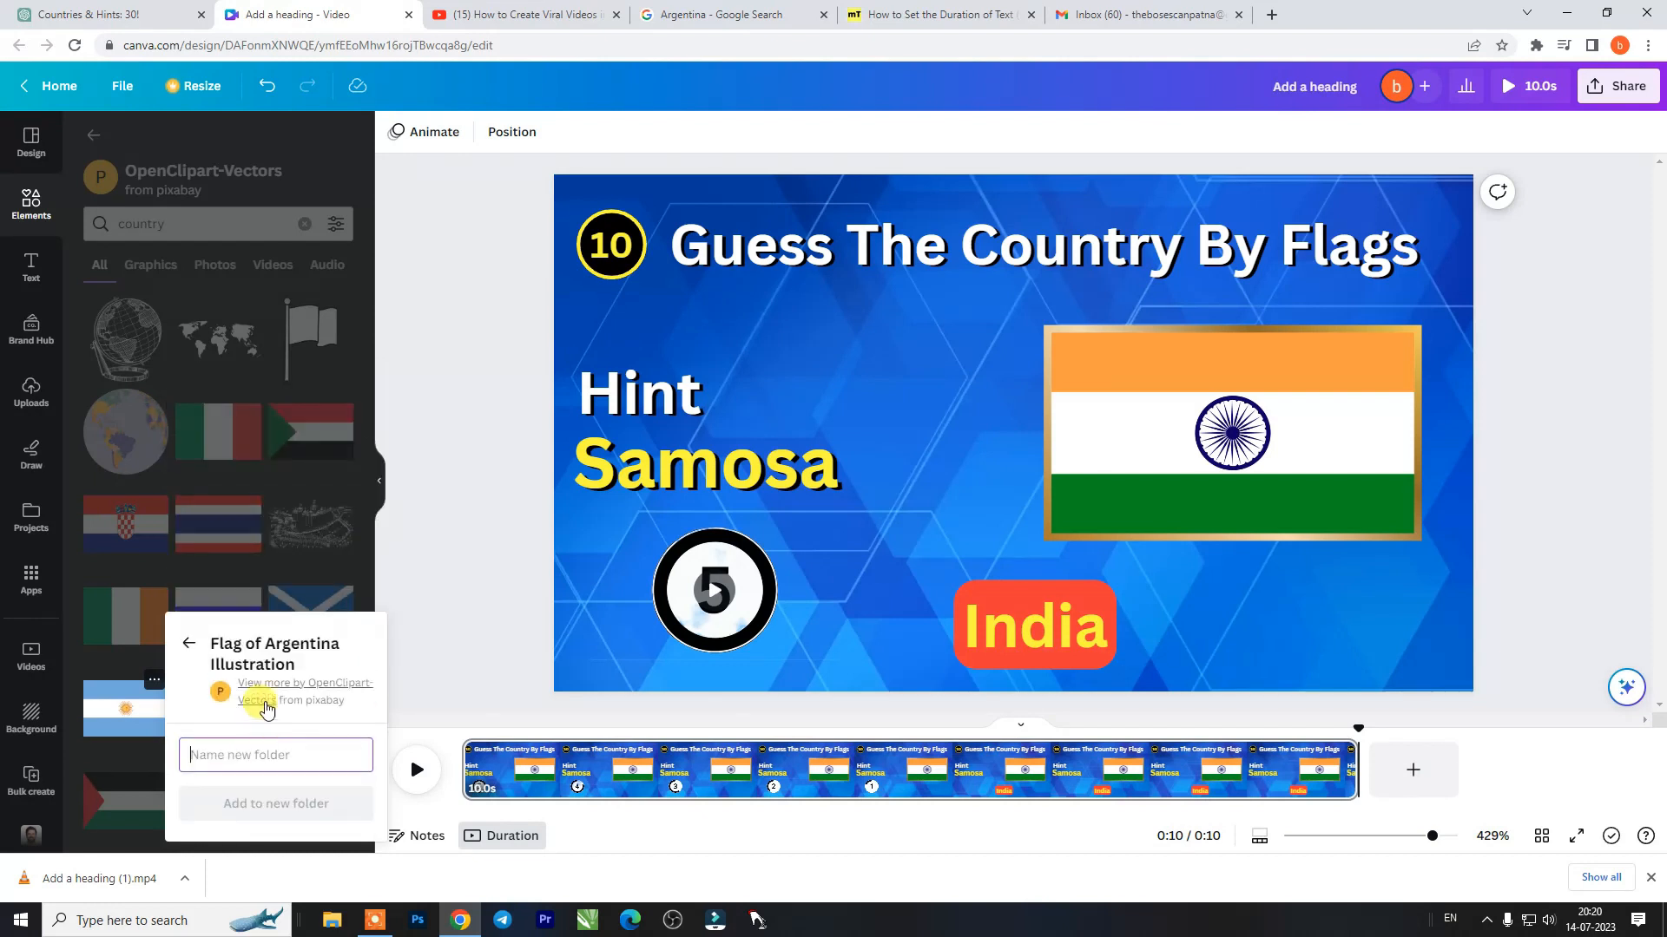
pyautogui.write('flag')
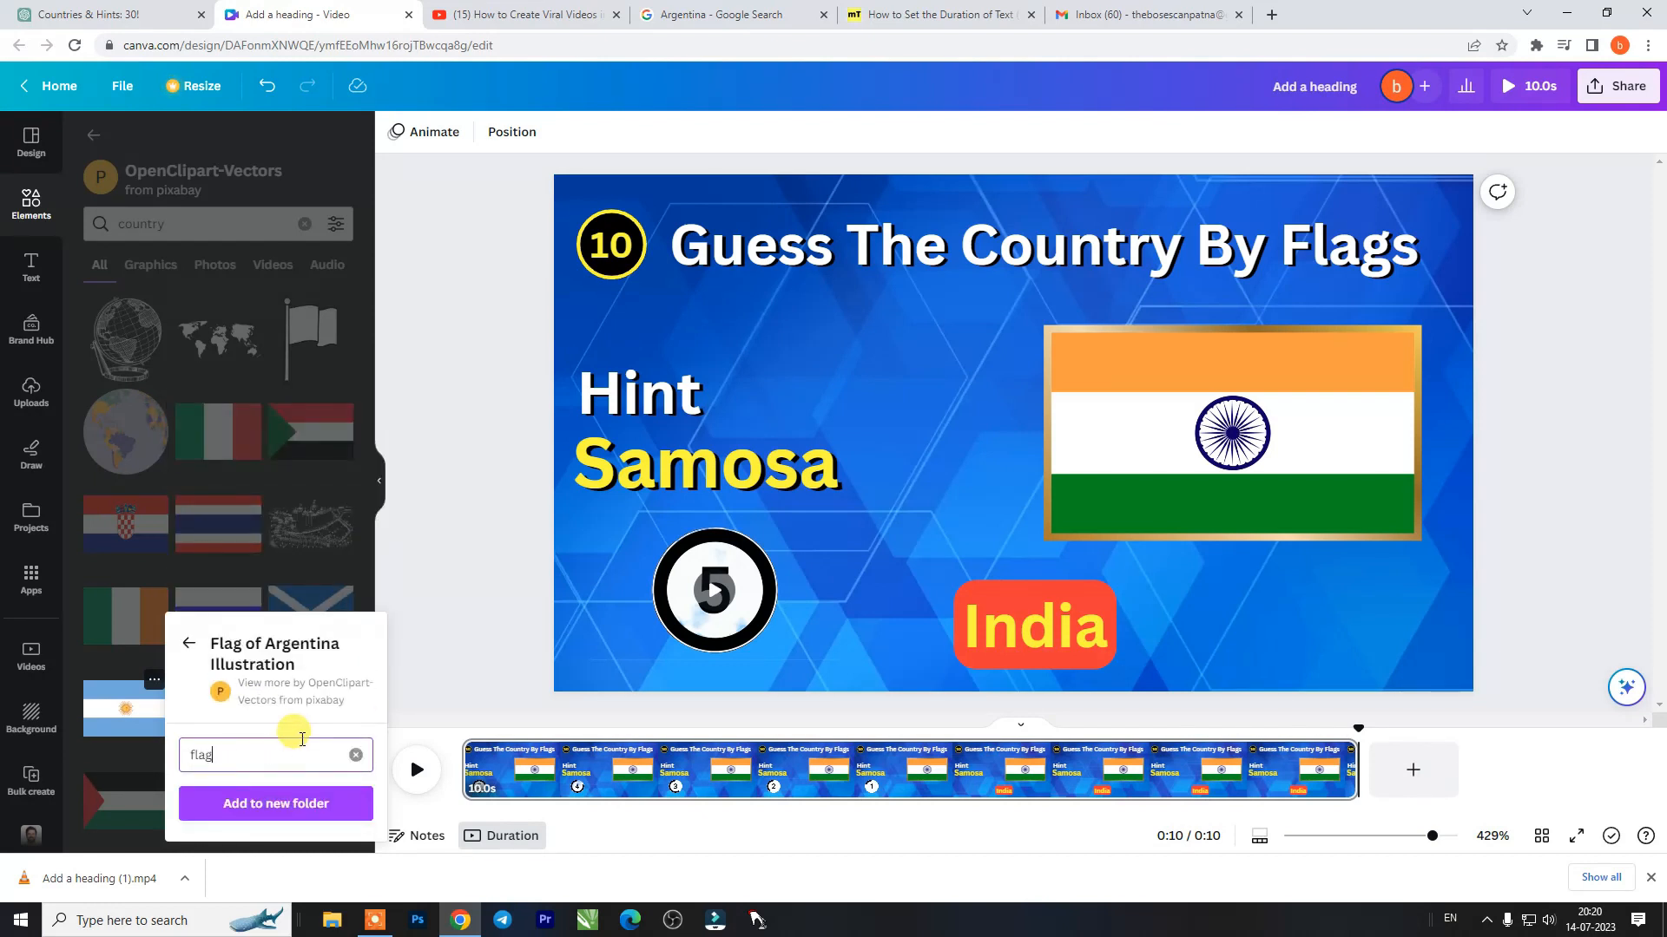
pyautogui.click(278, 803)
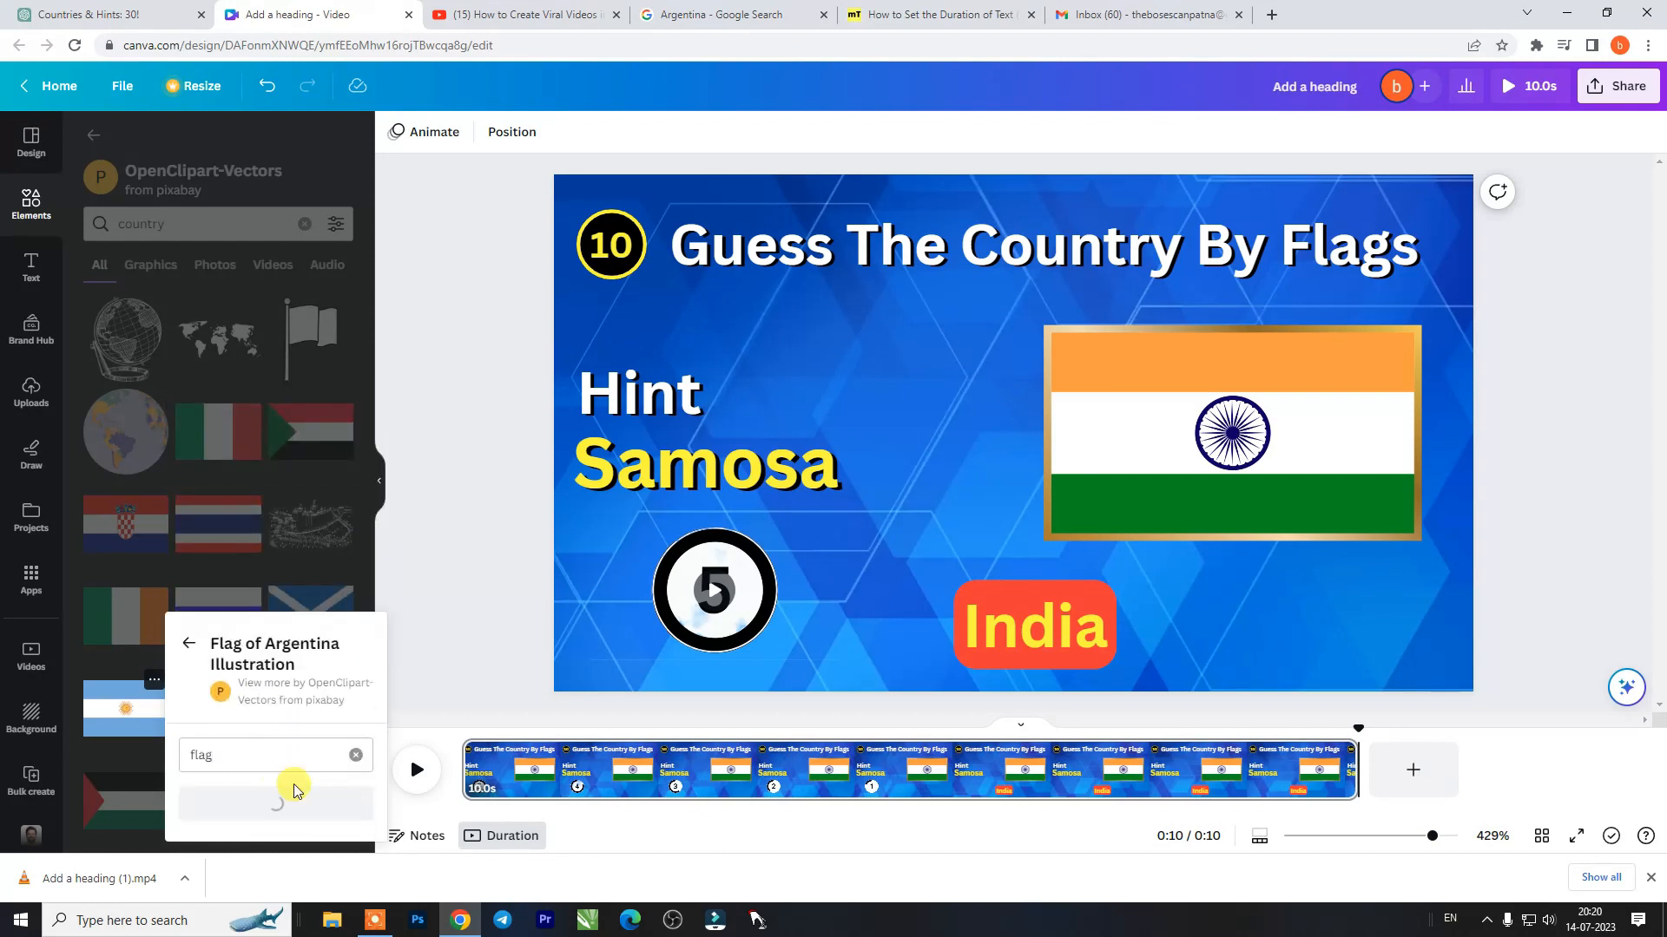
# - Go back to the "argentina flag" results and check the folder choices offered for the same flag graphic
pyautogui.click(93, 135)
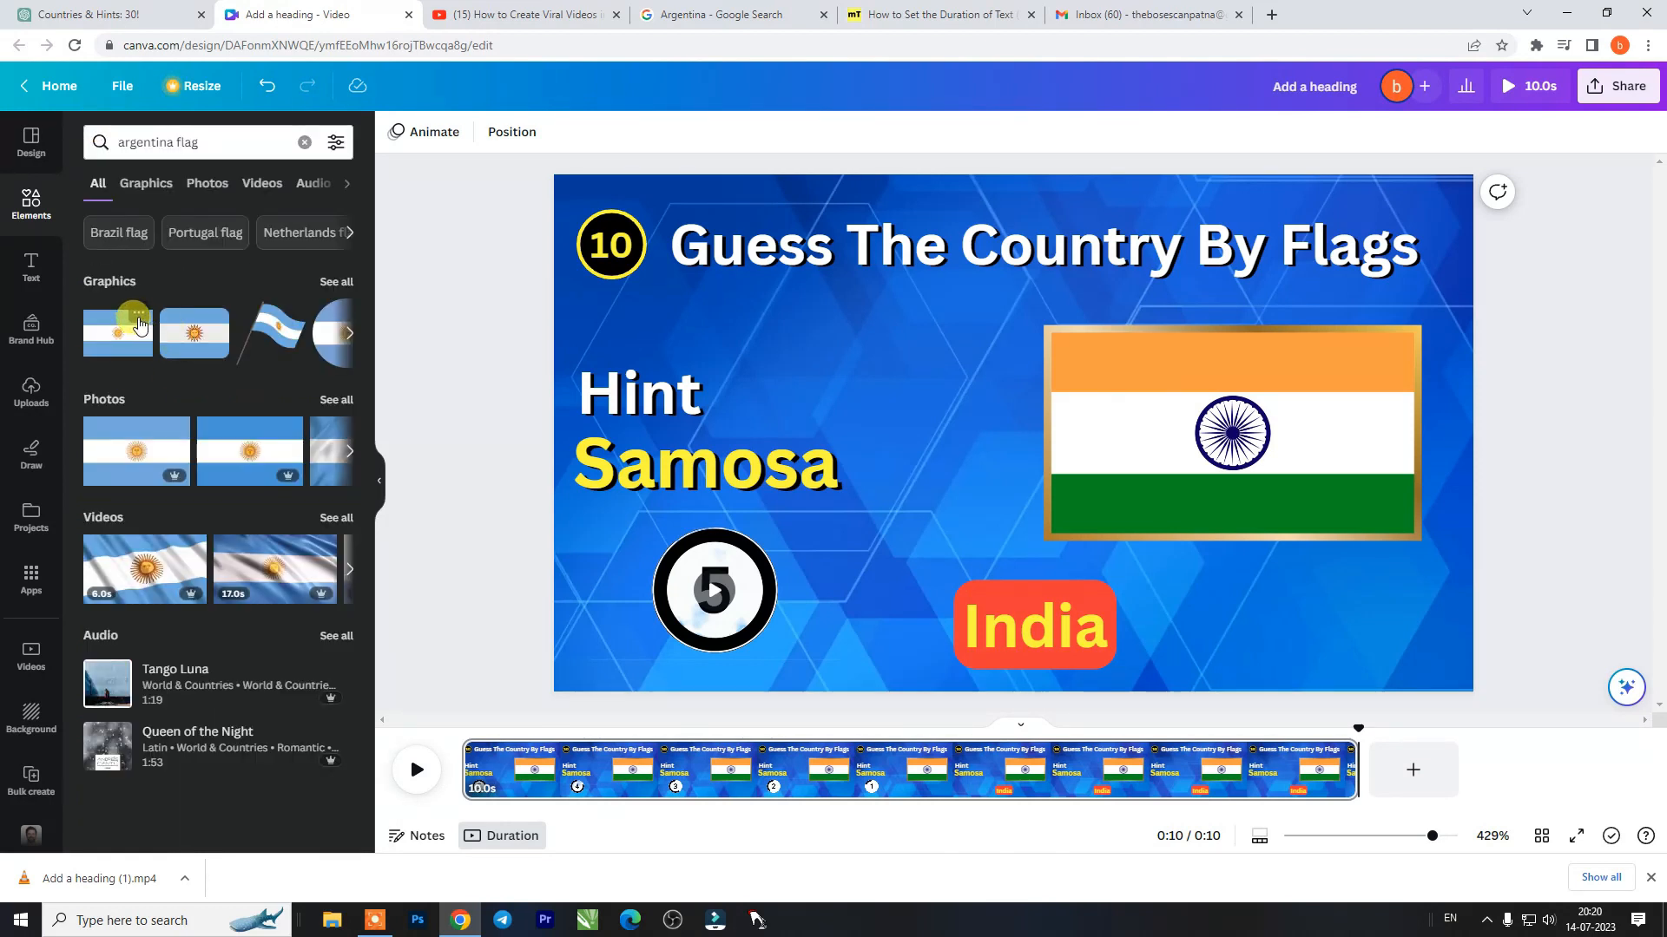
pyautogui.click(139, 314)
pyautogui.click(261, 648)
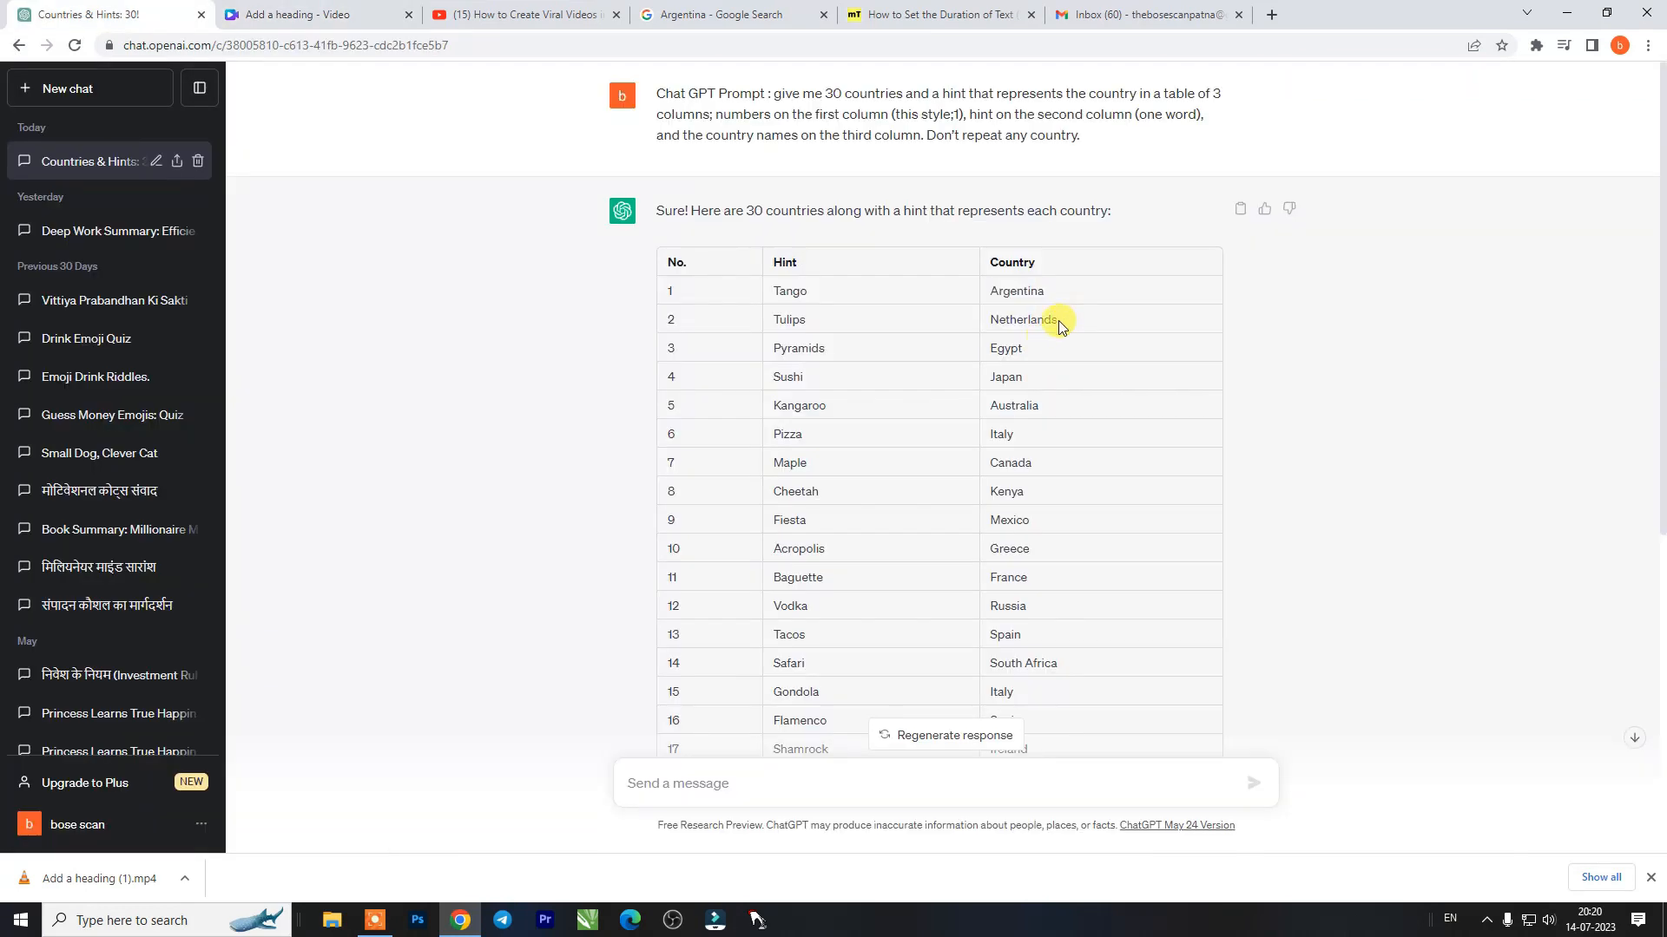
pyautogui.doubleClick(1023, 320)
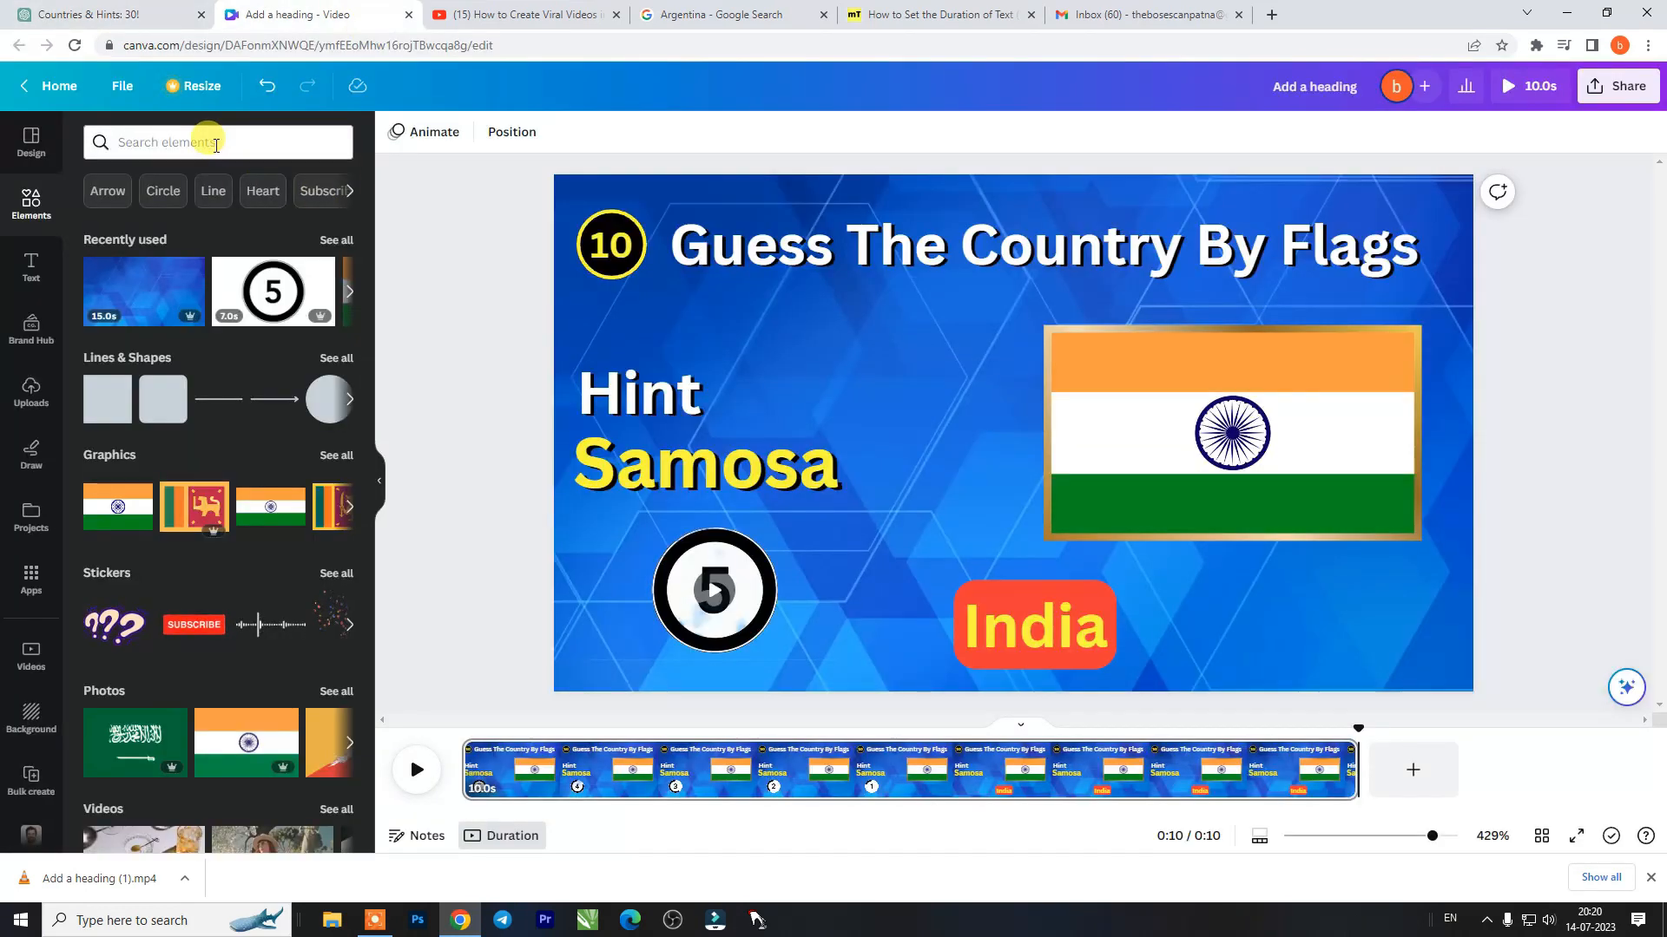
# - Search the Canva elements for "netherlands flag" and look up Netherlands on Google to compare its flag
pyautogui.click(215, 143)
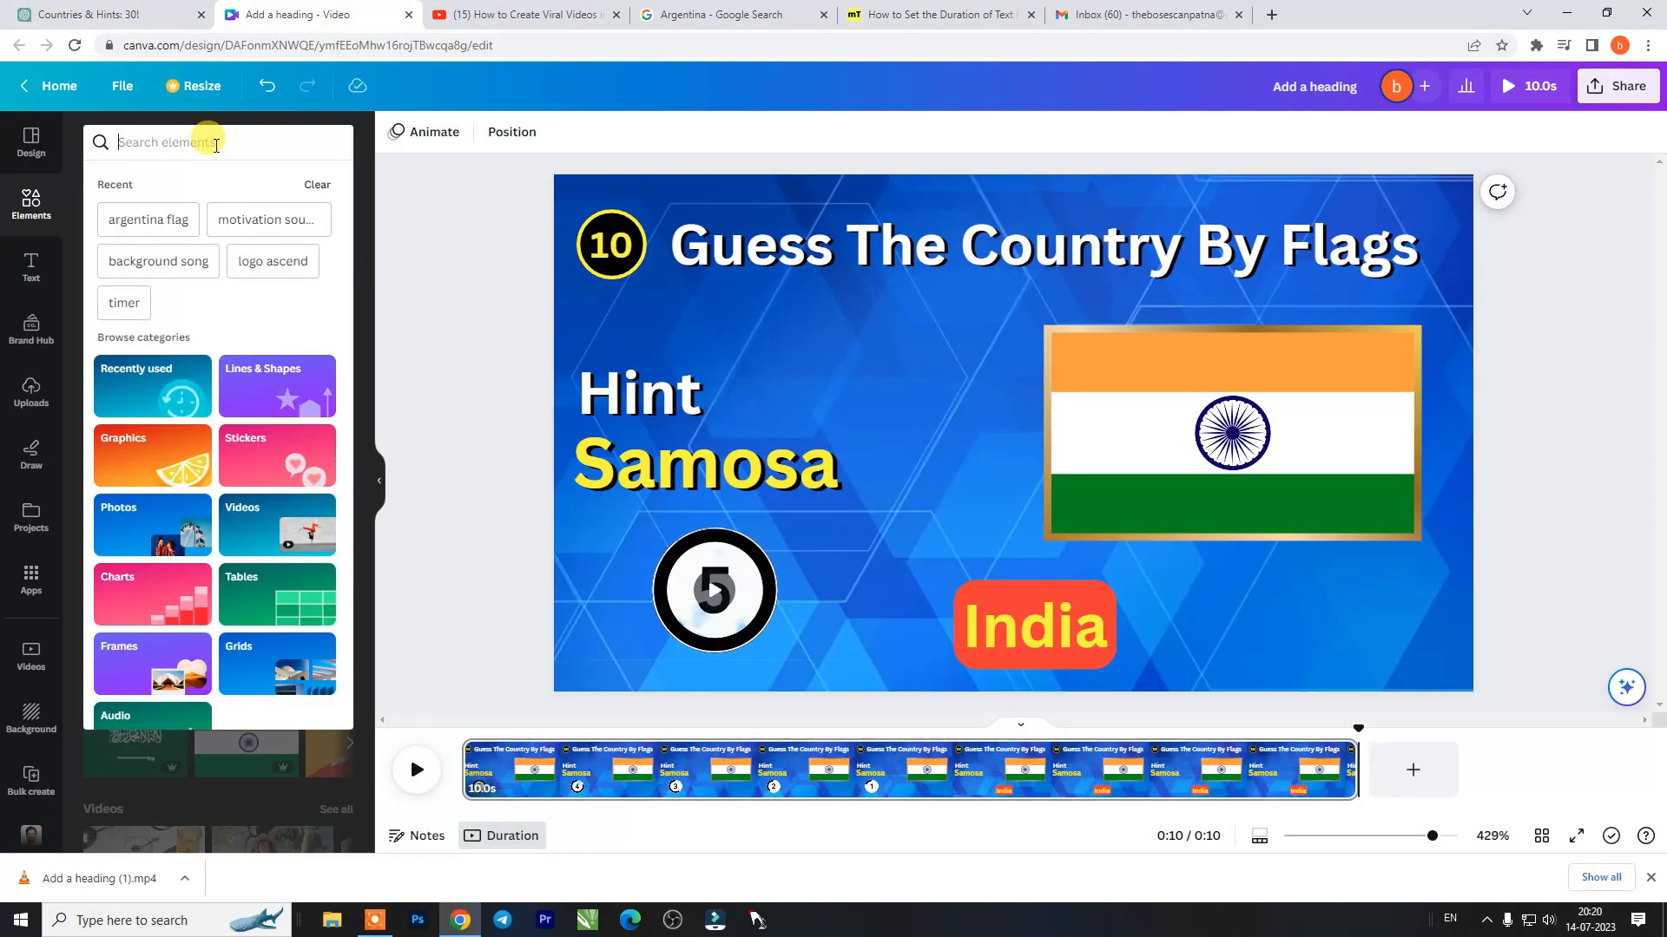
pyautogui.click(712, 15)
pyautogui.click(875, 45)
pyautogui.hotkey('ctrl', 'v')
pyautogui.press('Return')
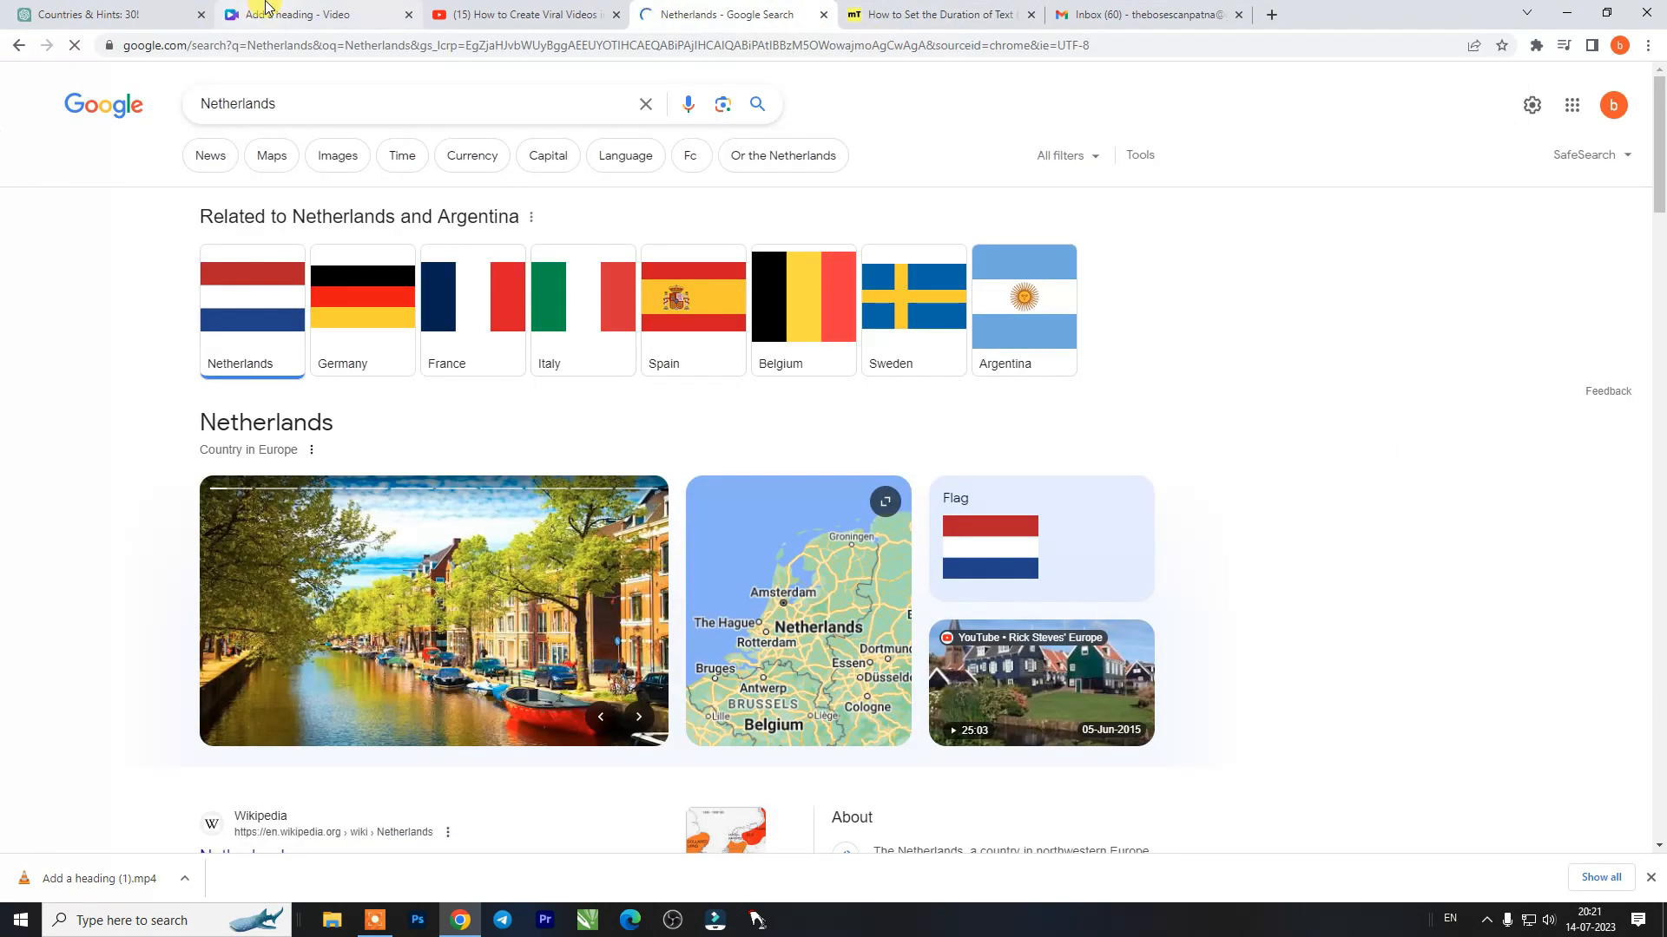
pyautogui.click(265, 8)
pyautogui.moveTo(167, 477)
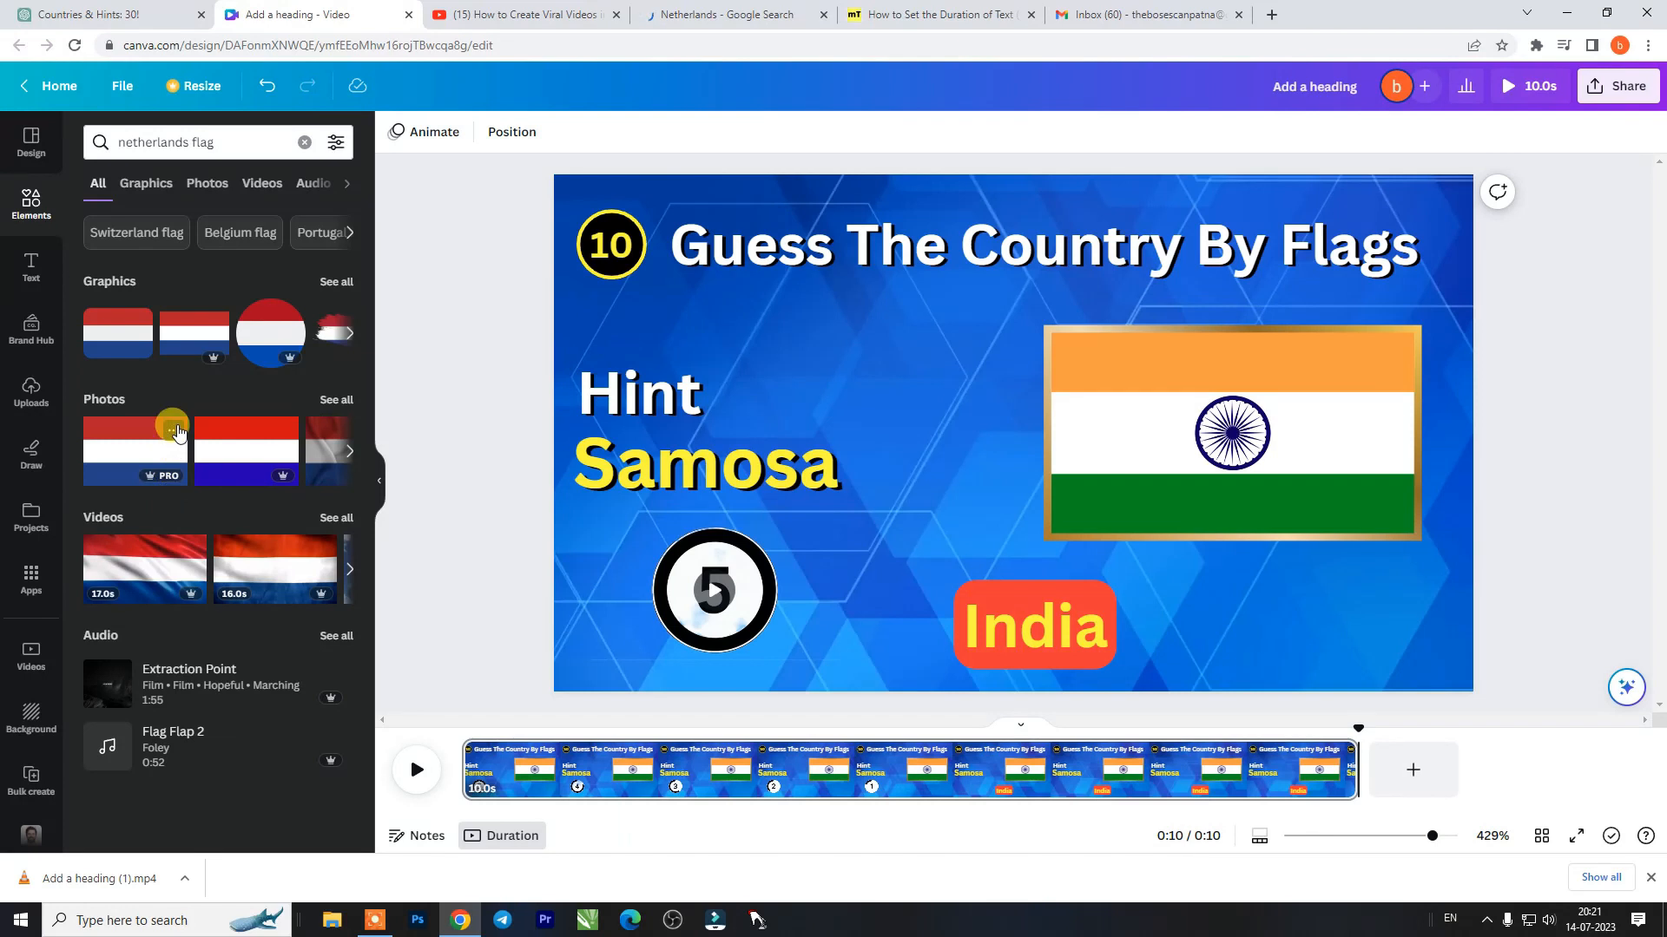
# - Choose the "flag" folder as the destination for the plain Netherlands flag photo
pyautogui.click(174, 430)
pyautogui.click(272, 786)
pyautogui.click(303, 574)
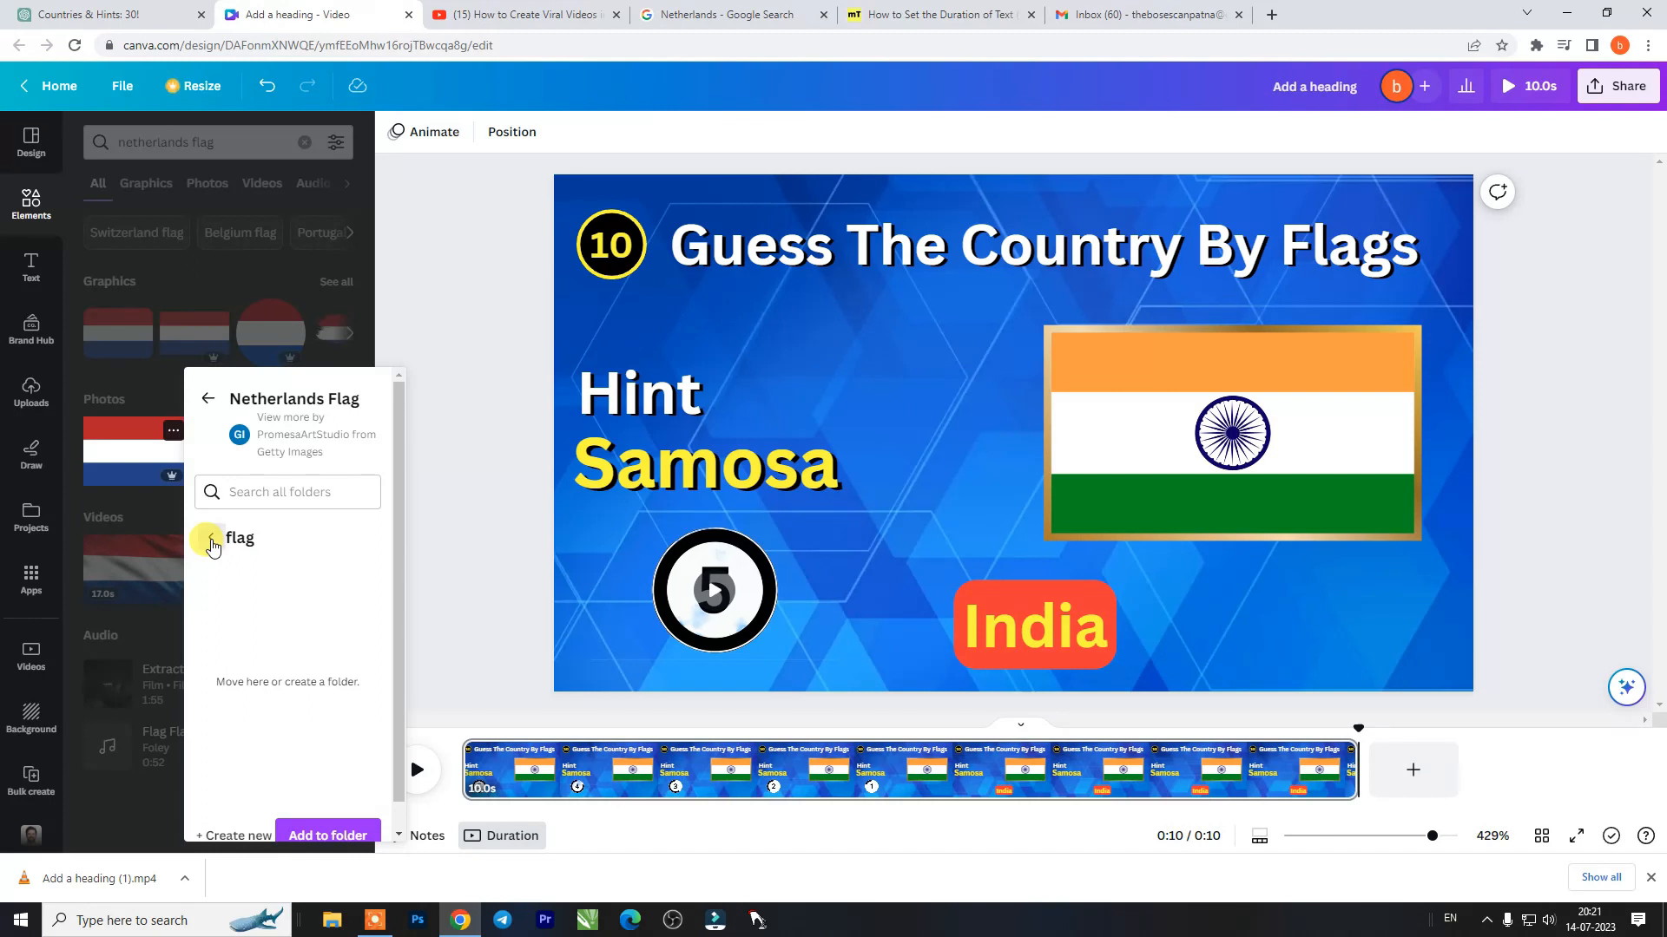
pyautogui.click(212, 540)
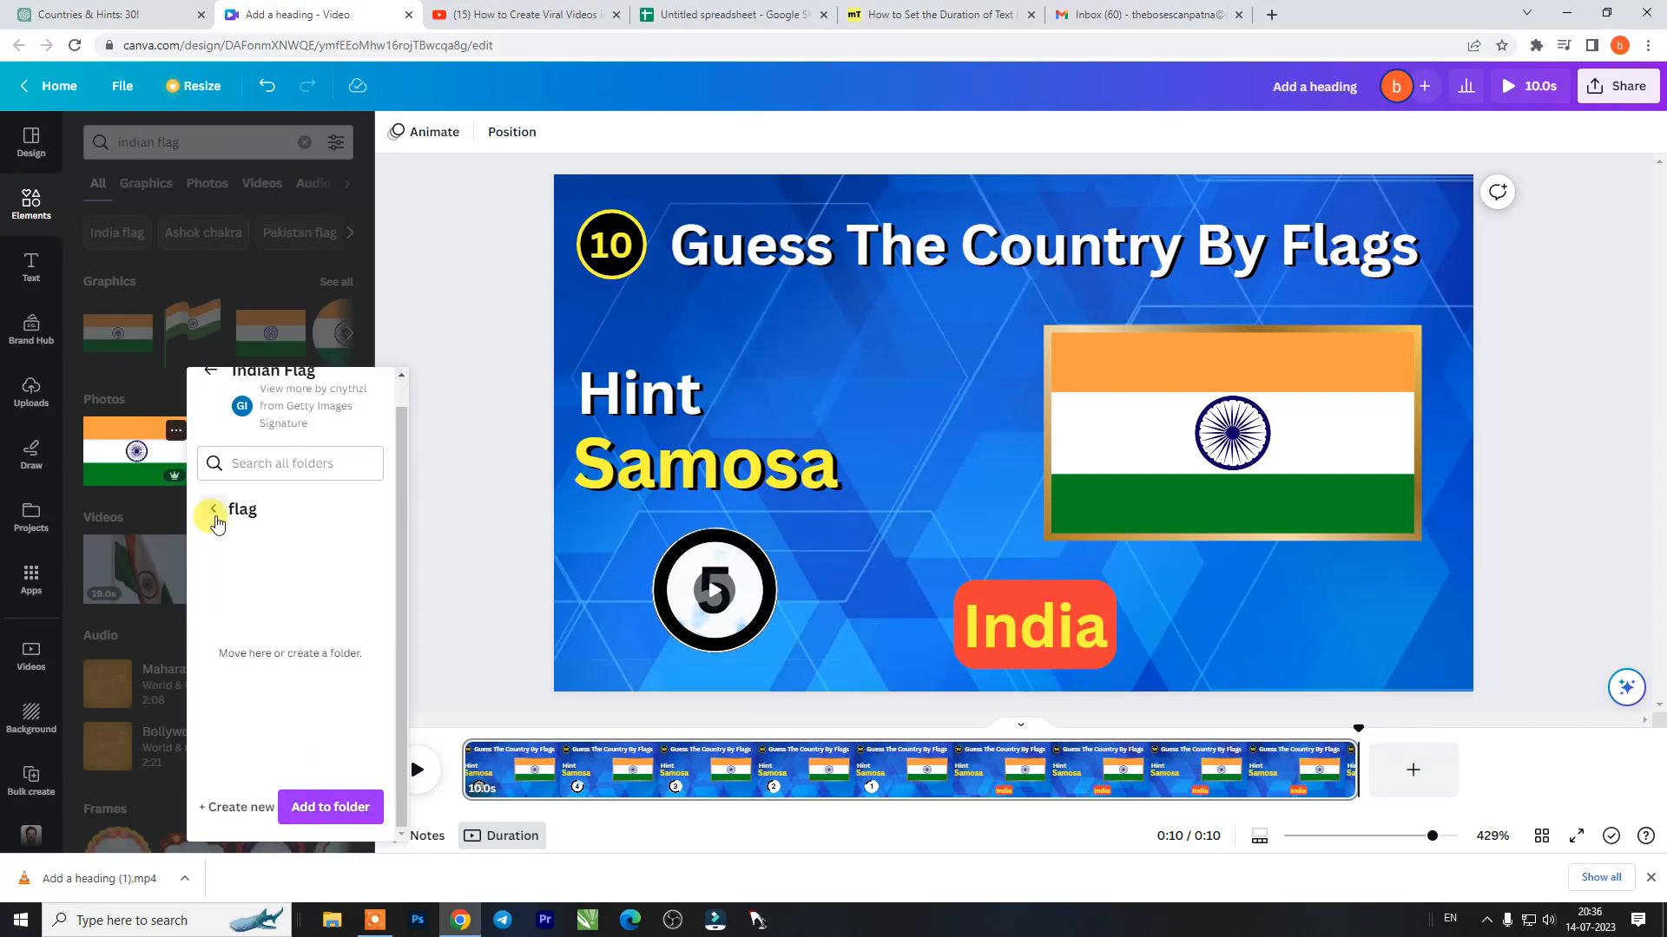
# - Check the recent and full folder choices for the Indian flag photo and close its details
pyautogui.click(215, 517)
pyautogui.click(343, 504)
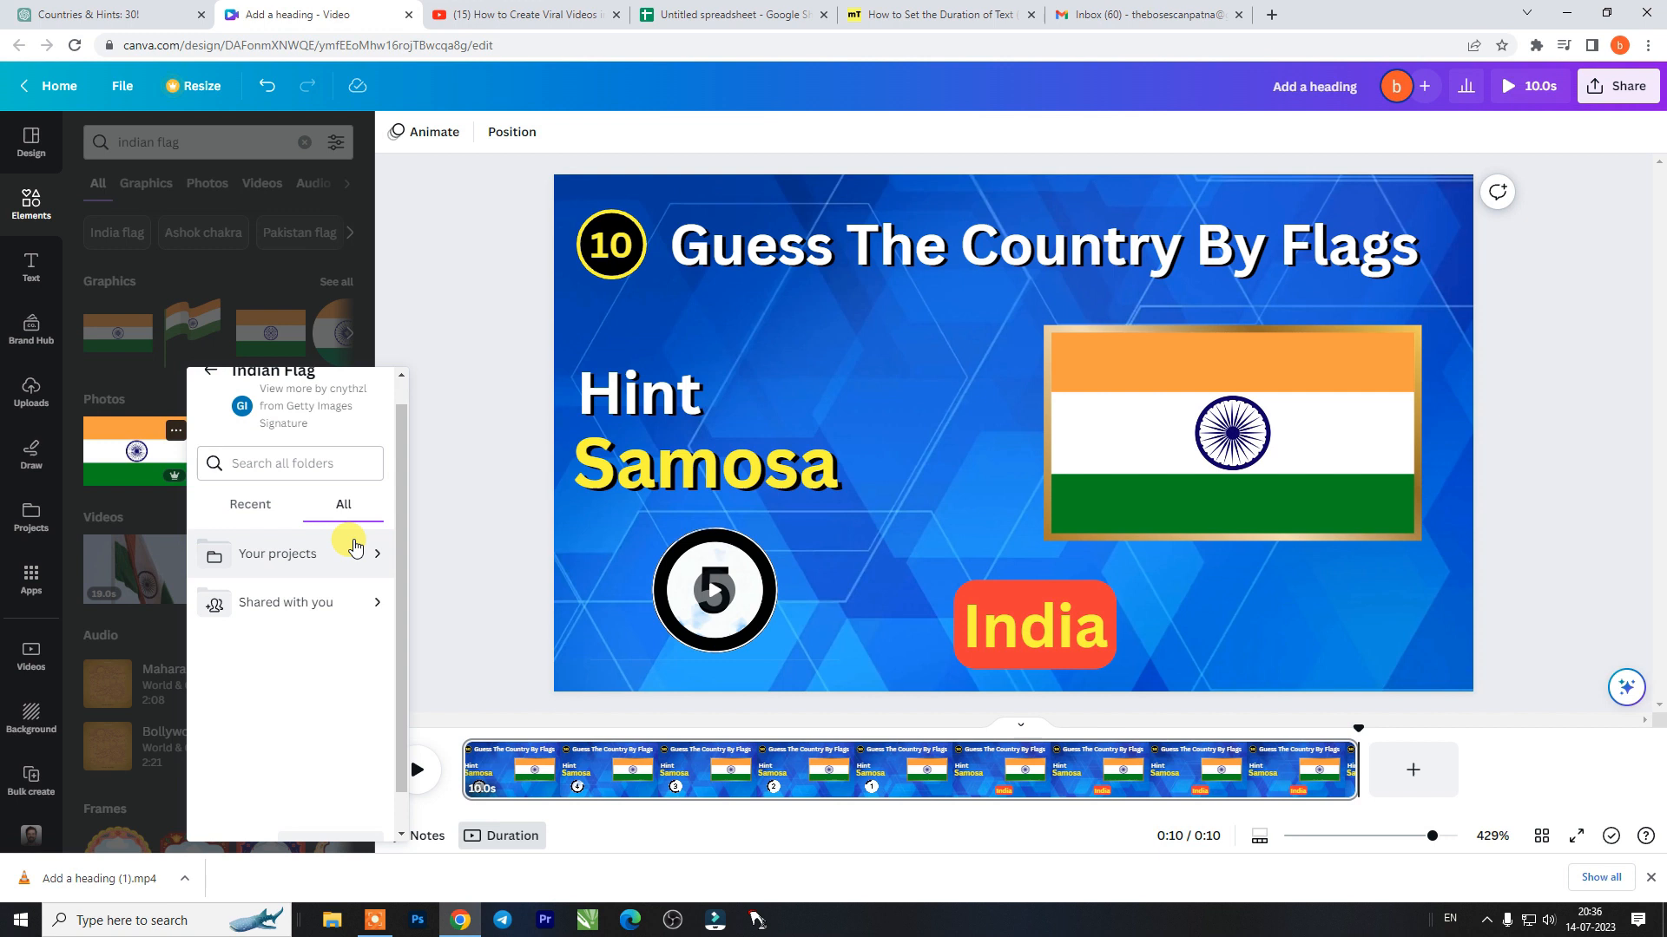
pyautogui.click(247, 501)
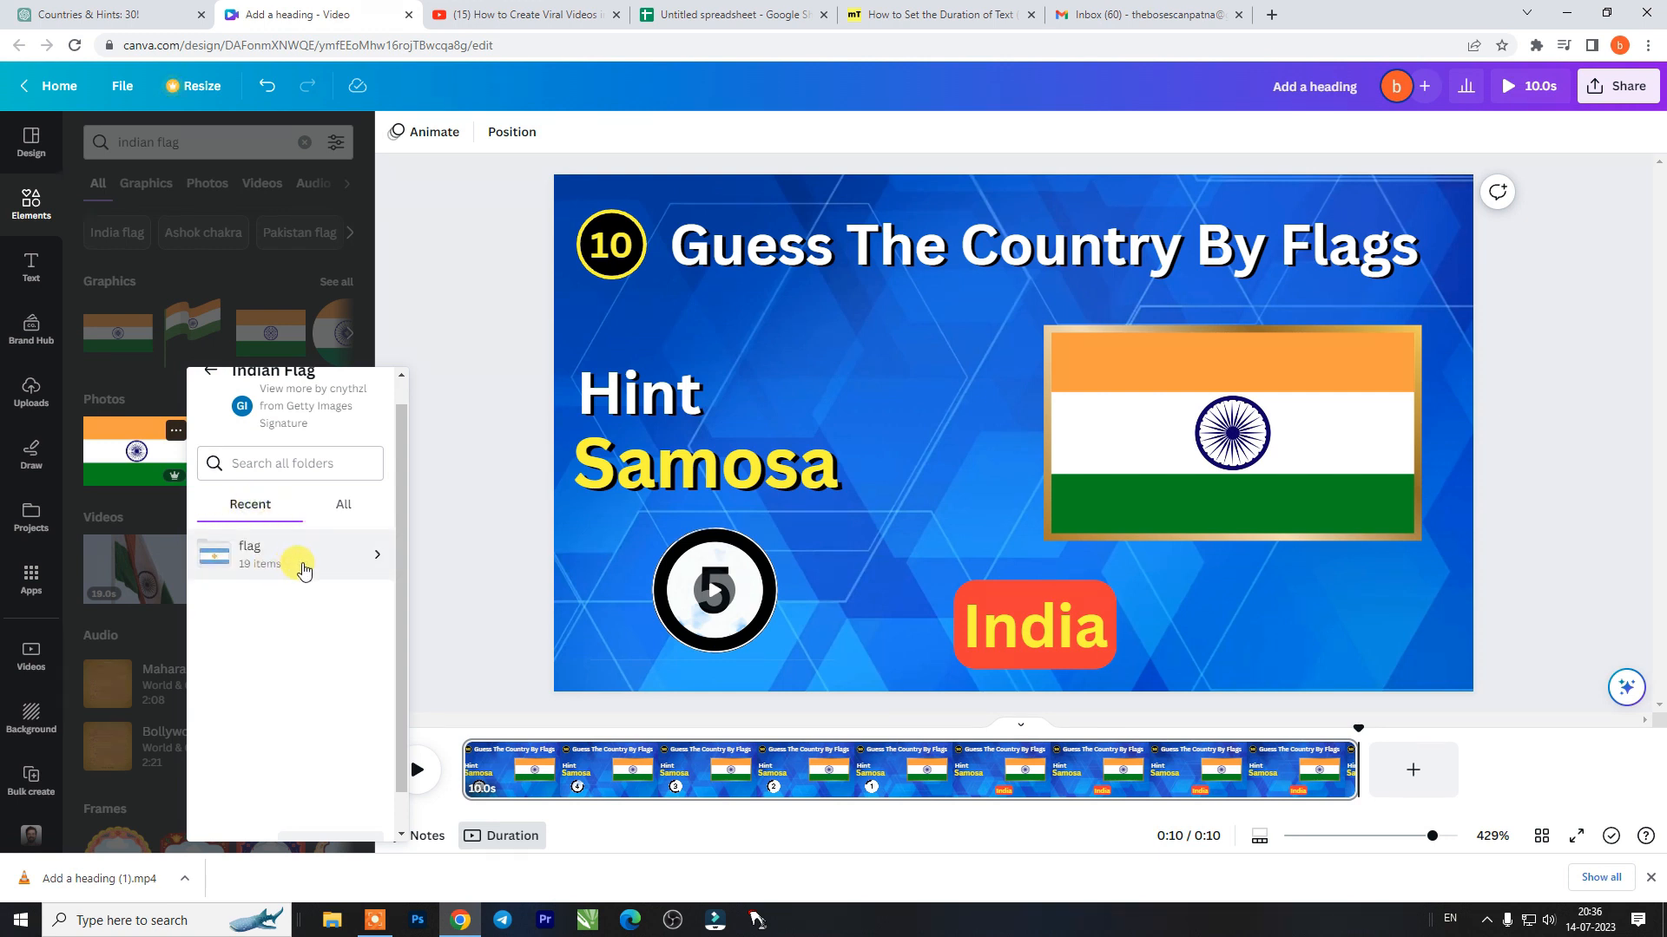
pyautogui.click(208, 370)
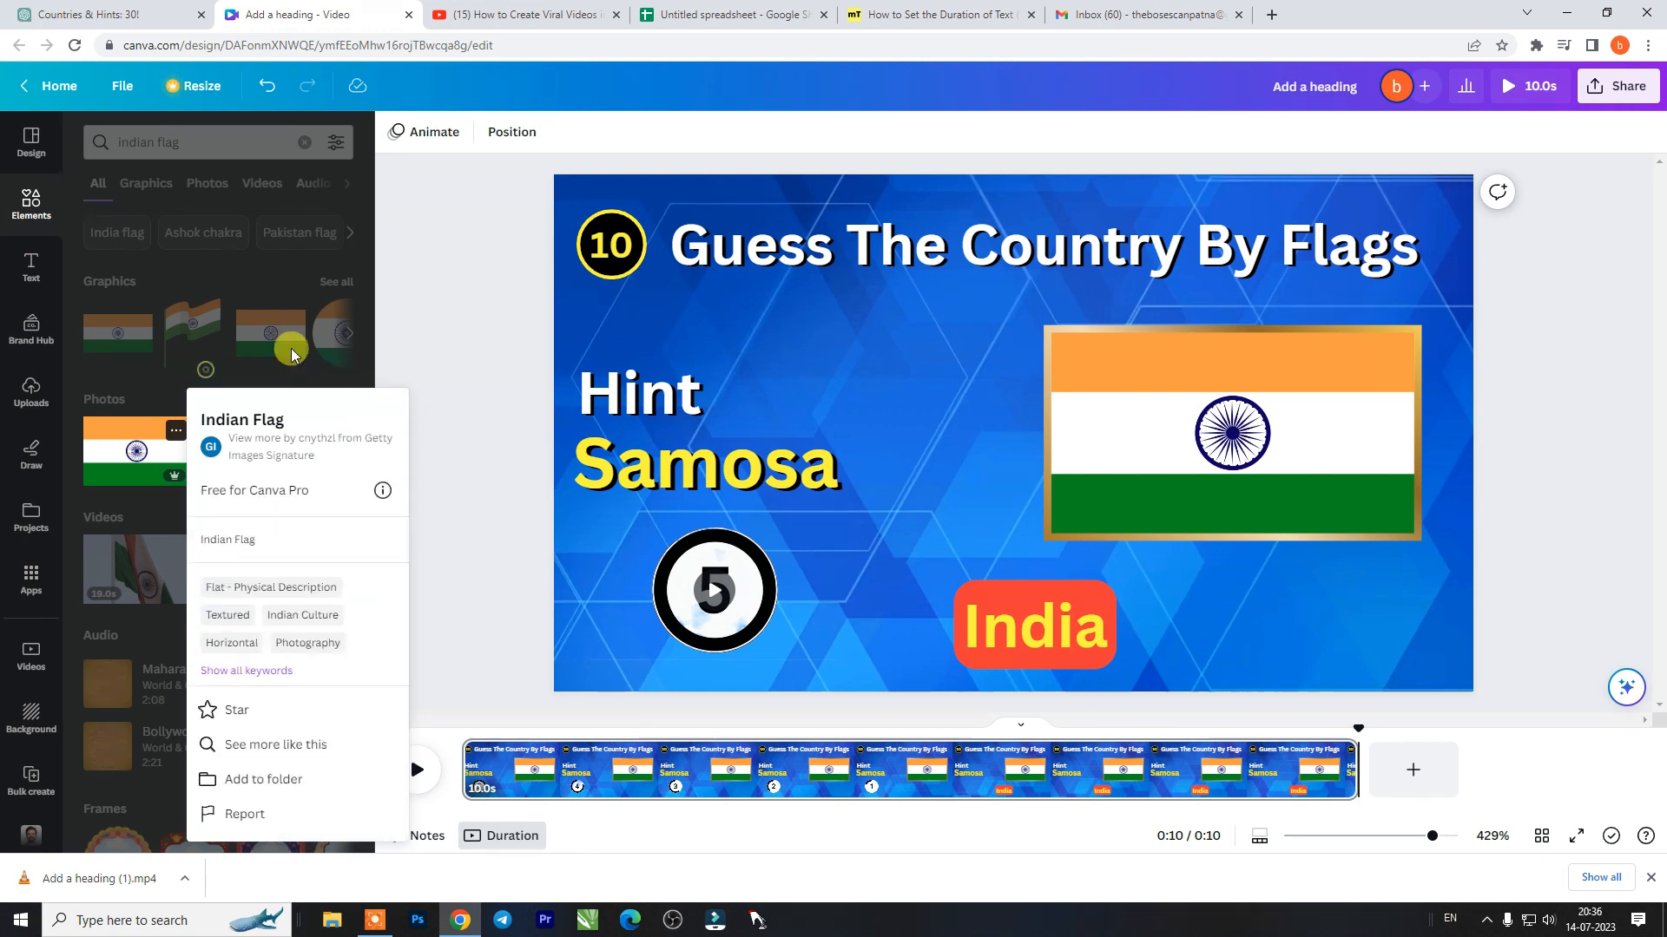
pyautogui.click(444, 278)
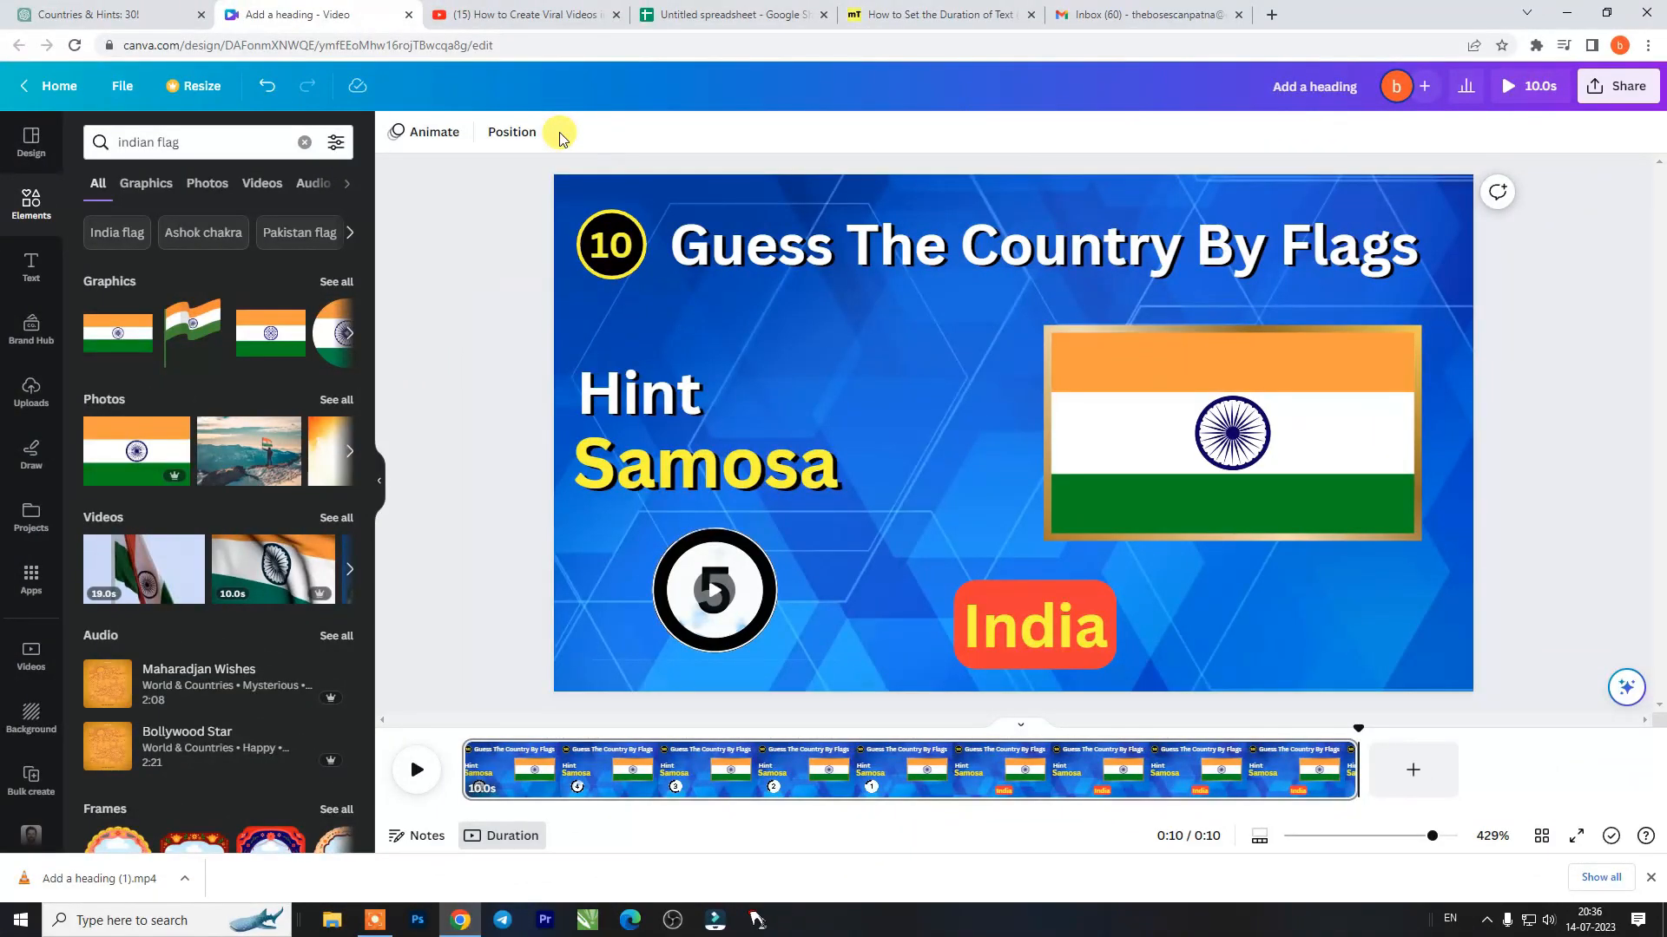
# - Switch to the Google Sheets spreadsheet and copy the No., Hint and Country table in A1:C22
pyautogui.click(130, 14)
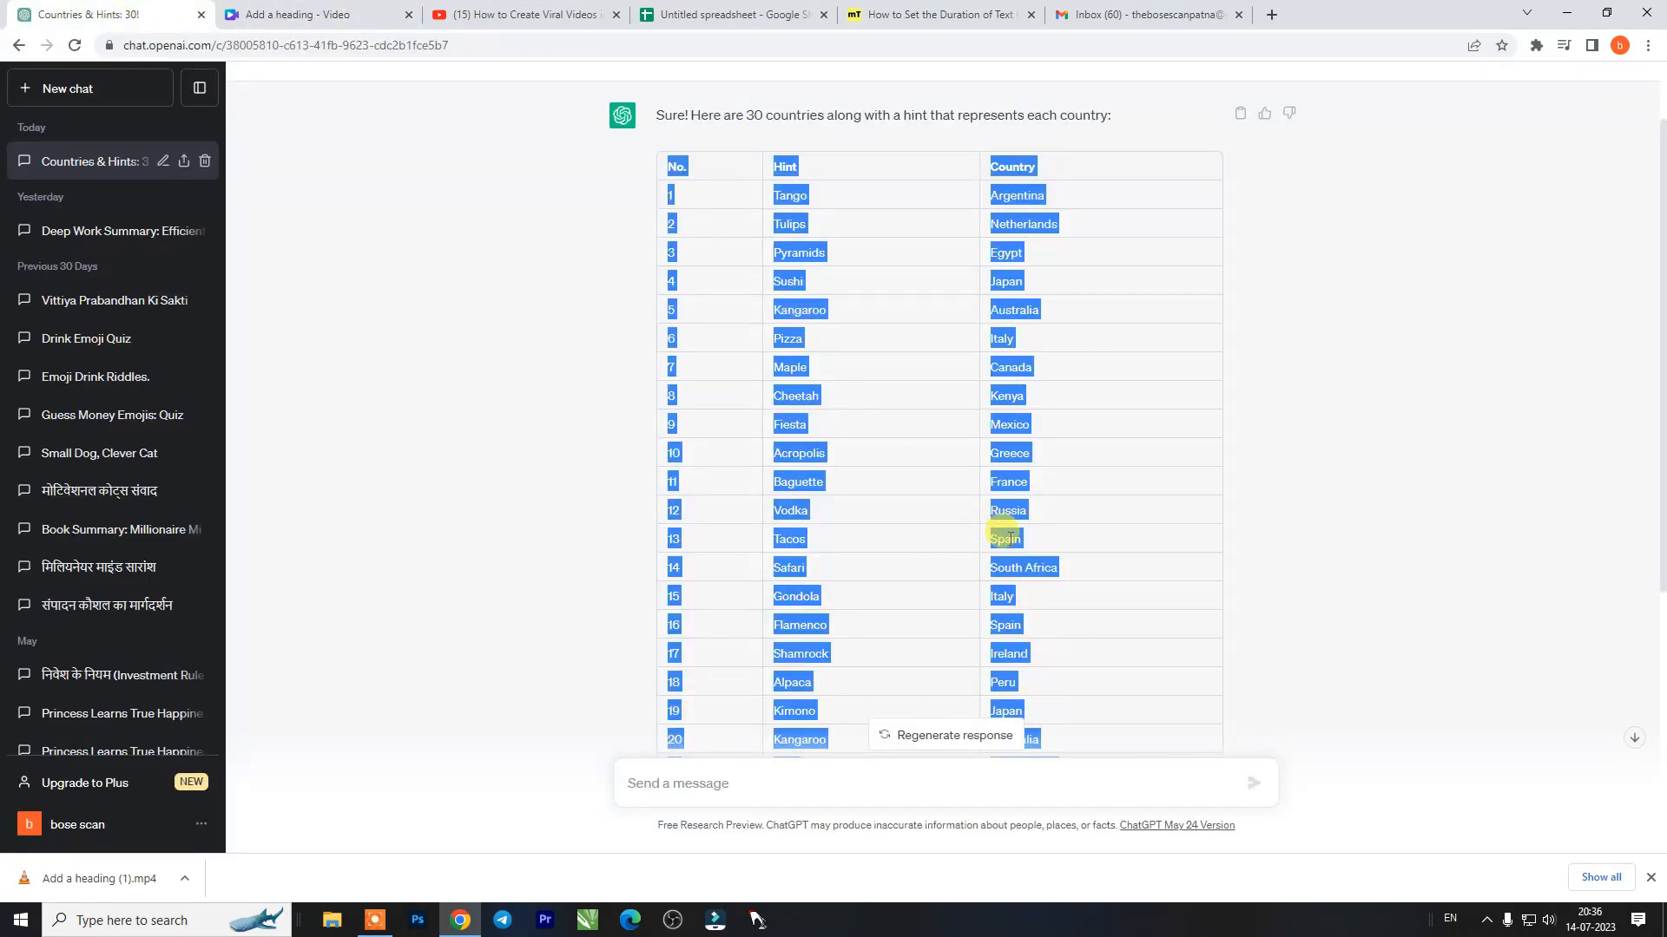
pyautogui.click(694, 12)
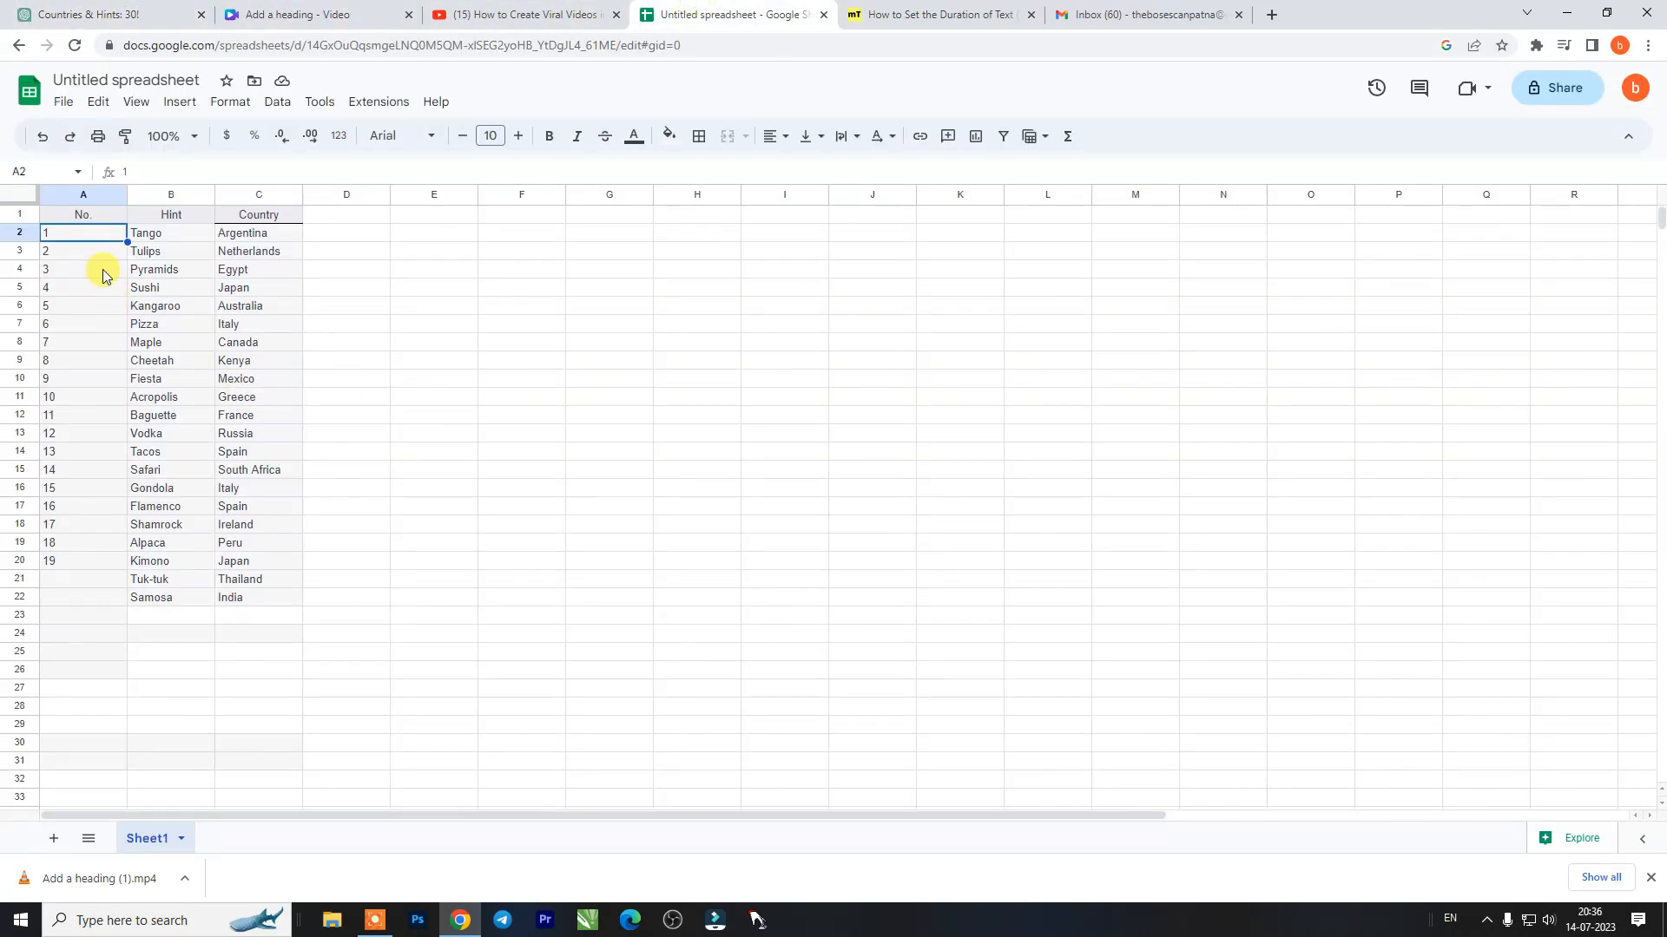
pyautogui.click(145, 233)
pyautogui.moveTo(54, 212); pyautogui.dragTo(283, 599)
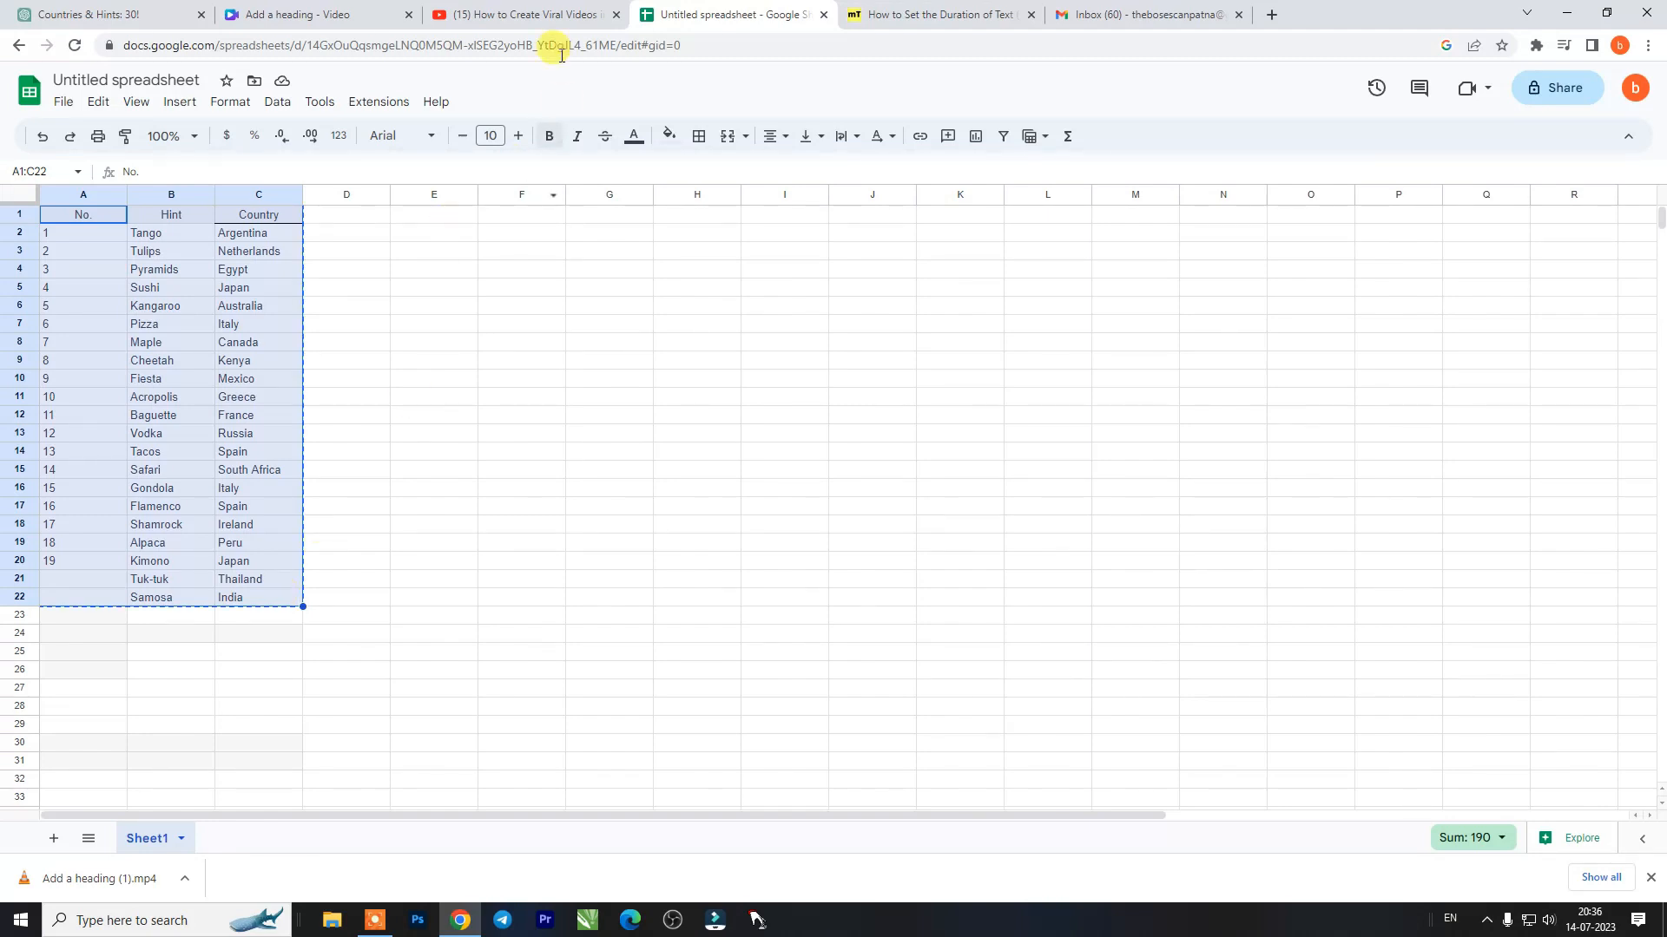
# - Return to the Canva design and replace the Bulk create sample data with the copied No., Hint and Country table
pyautogui.click(401, 7)
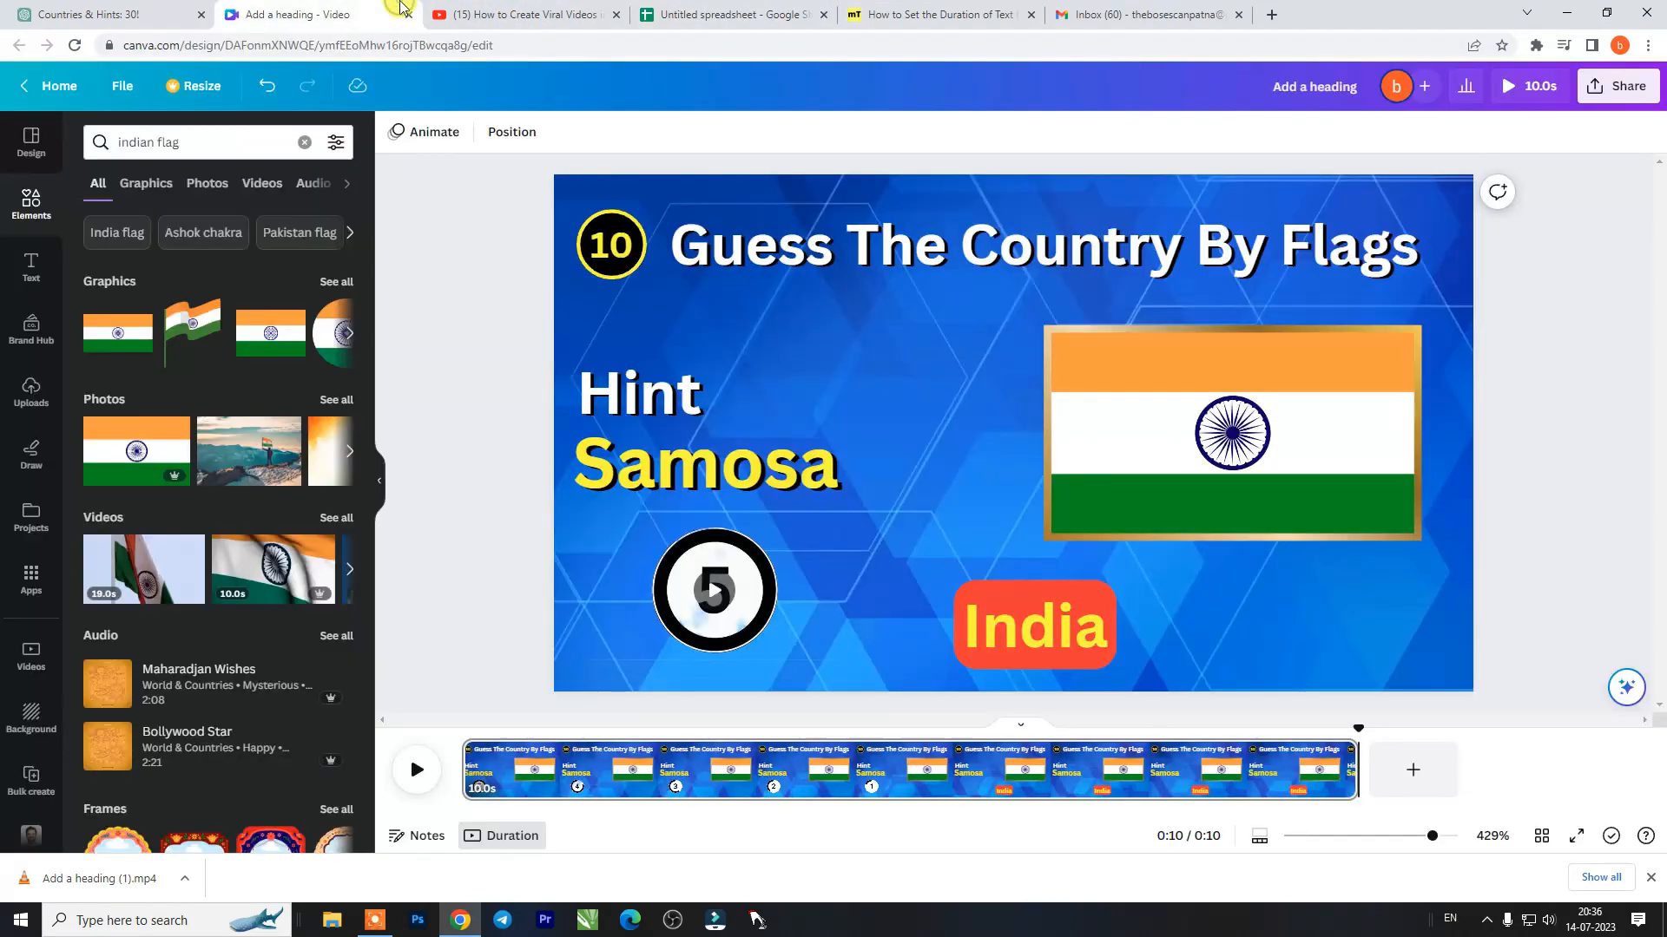
pyautogui.scroll(-1, 28, 762)
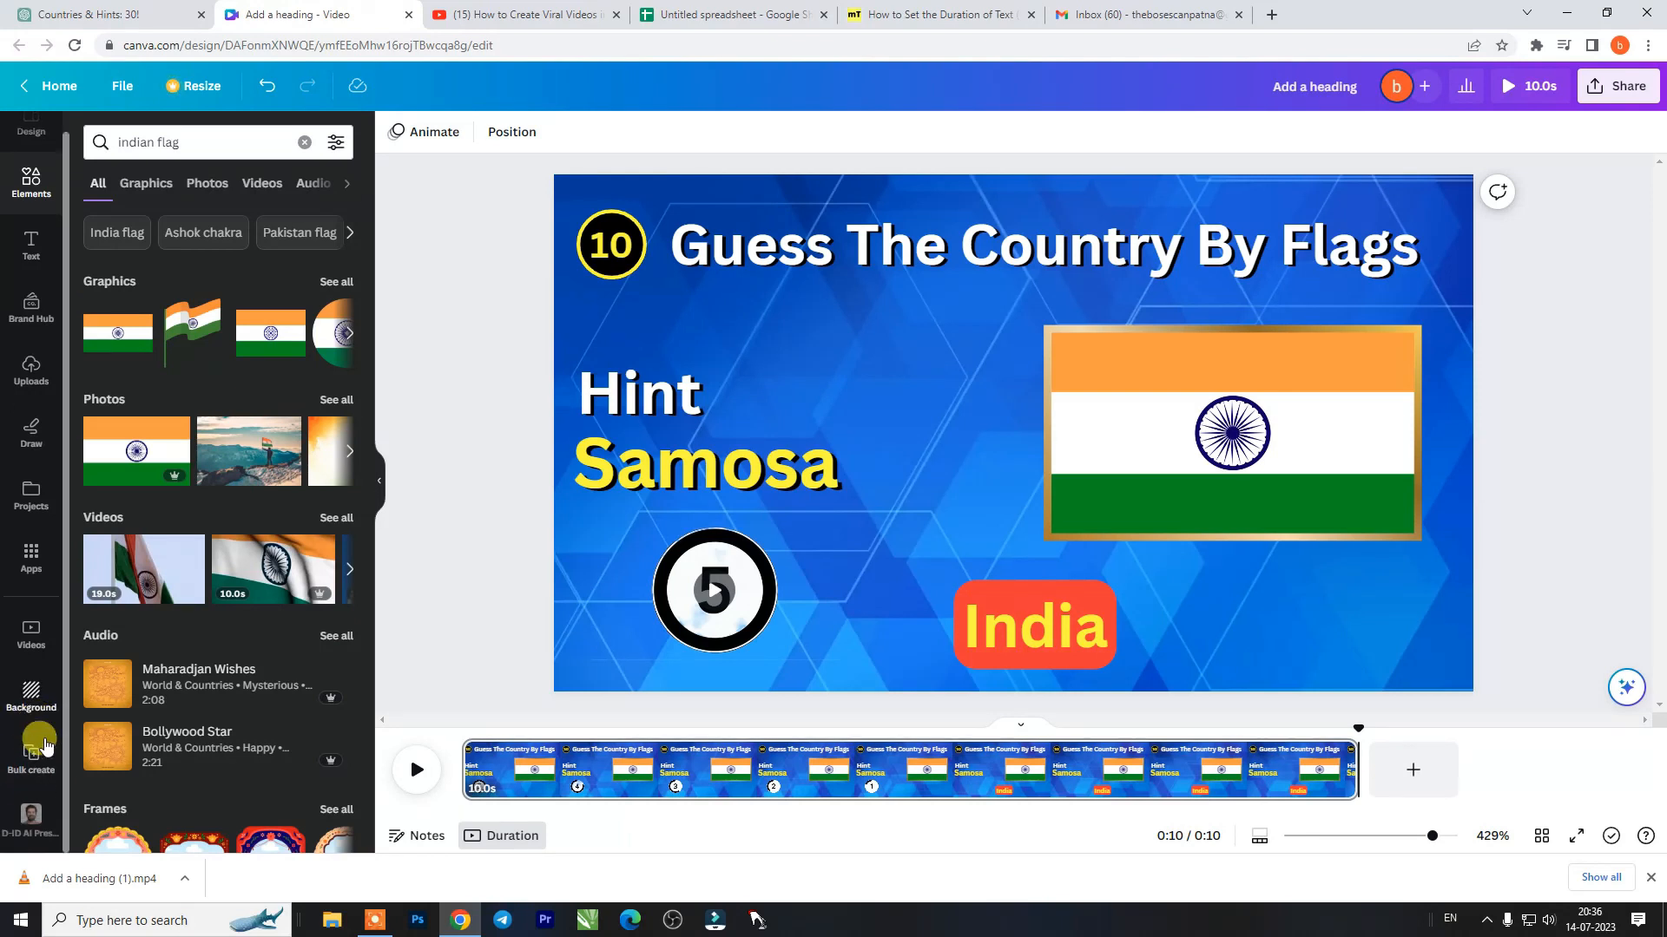
pyautogui.click(29, 762)
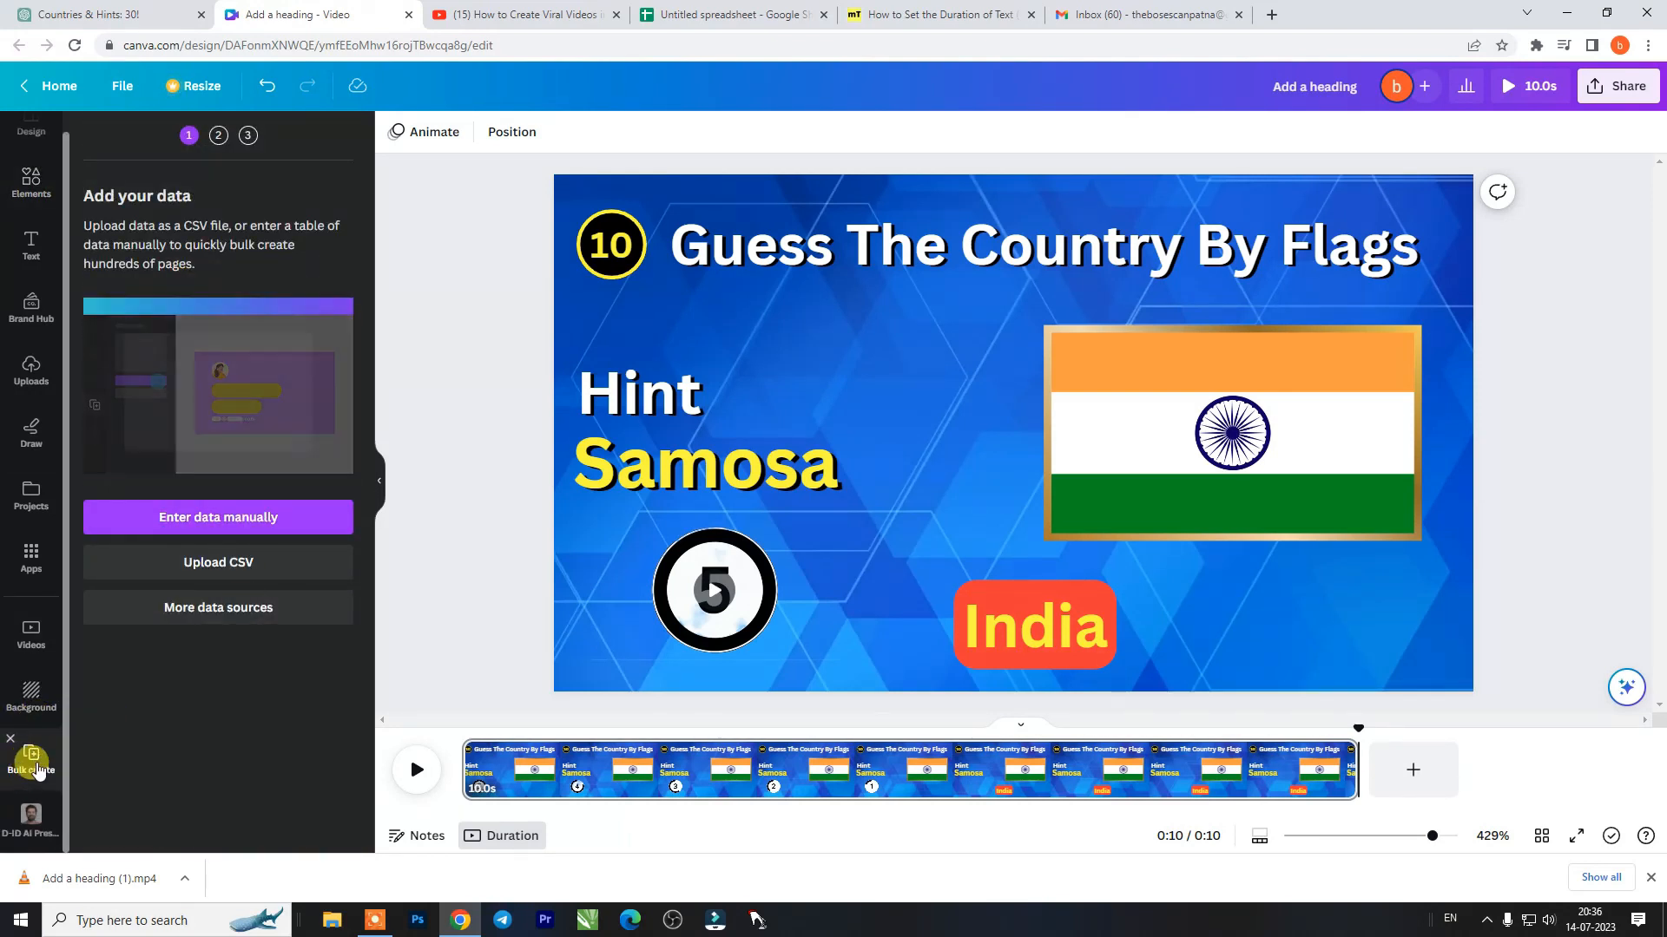
pyautogui.click(256, 520)
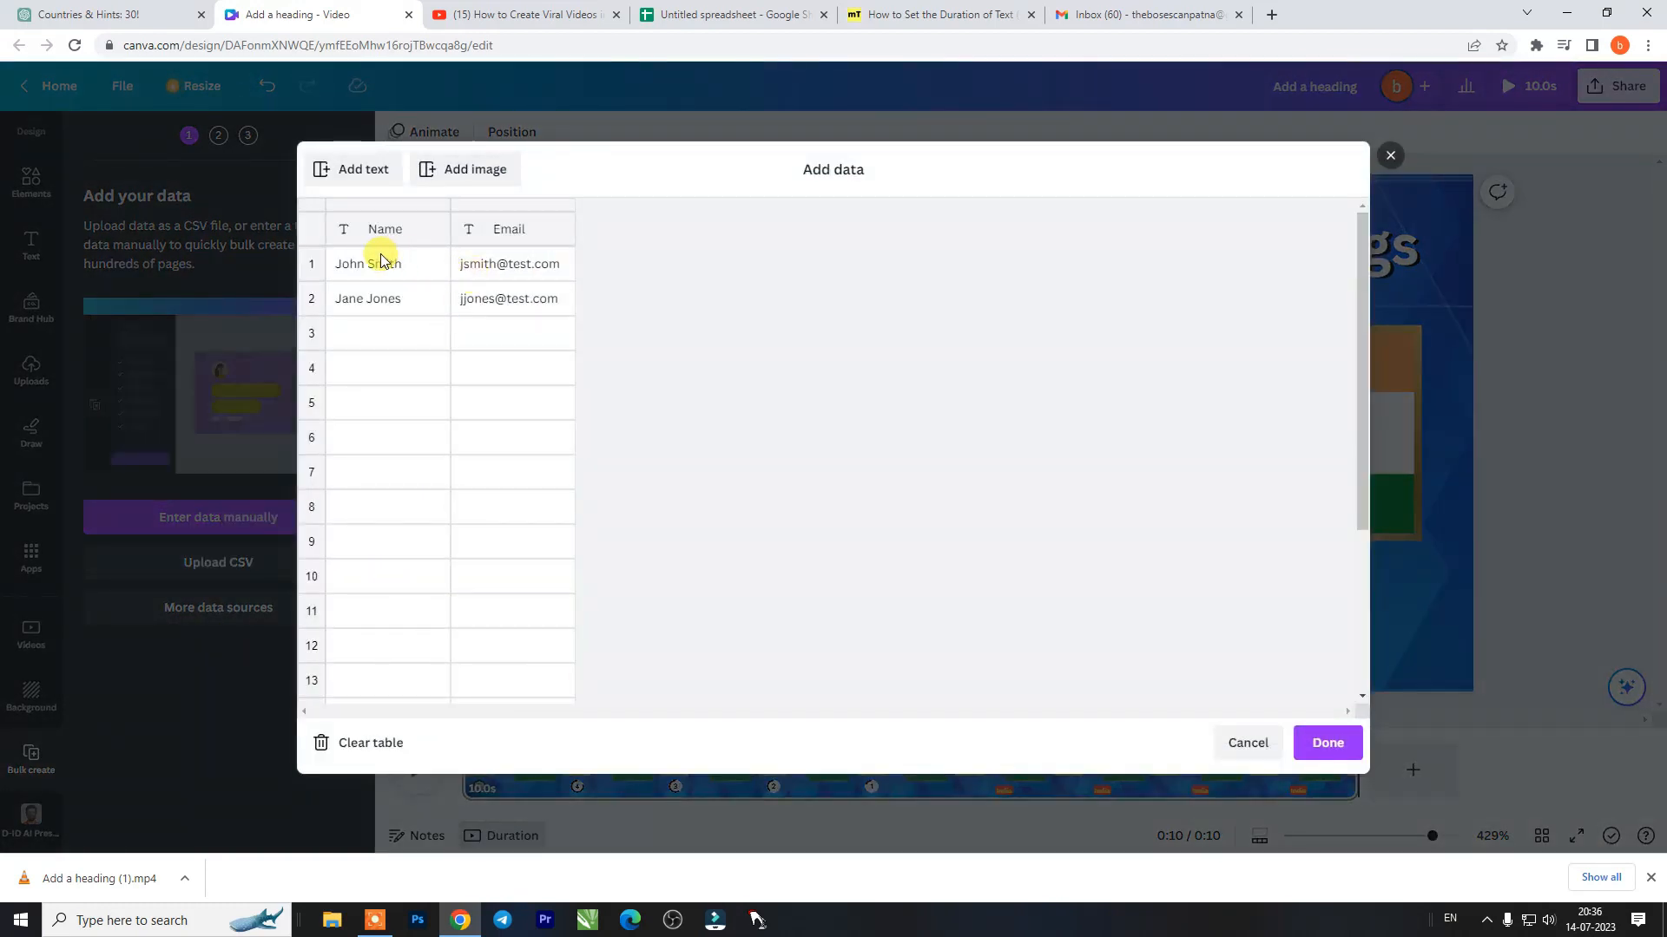
pyautogui.click(349, 745)
pyautogui.click(405, 239)
pyautogui.hotkey('ctrl', 'v')
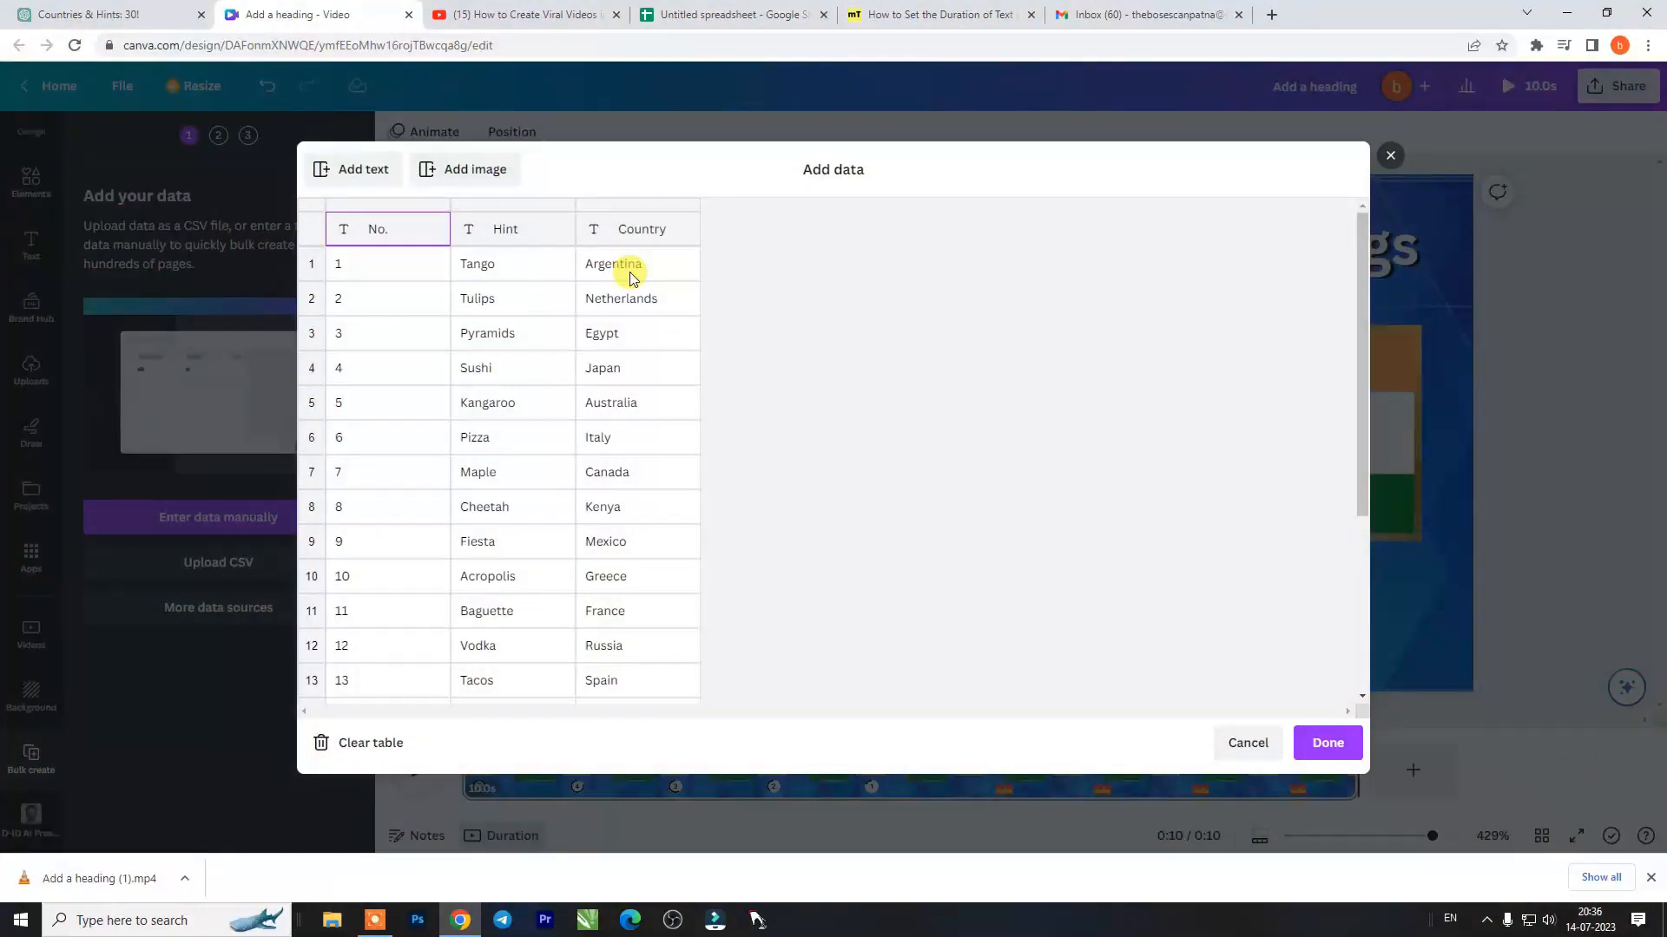
pyautogui.scroll(-2, 630, 286)
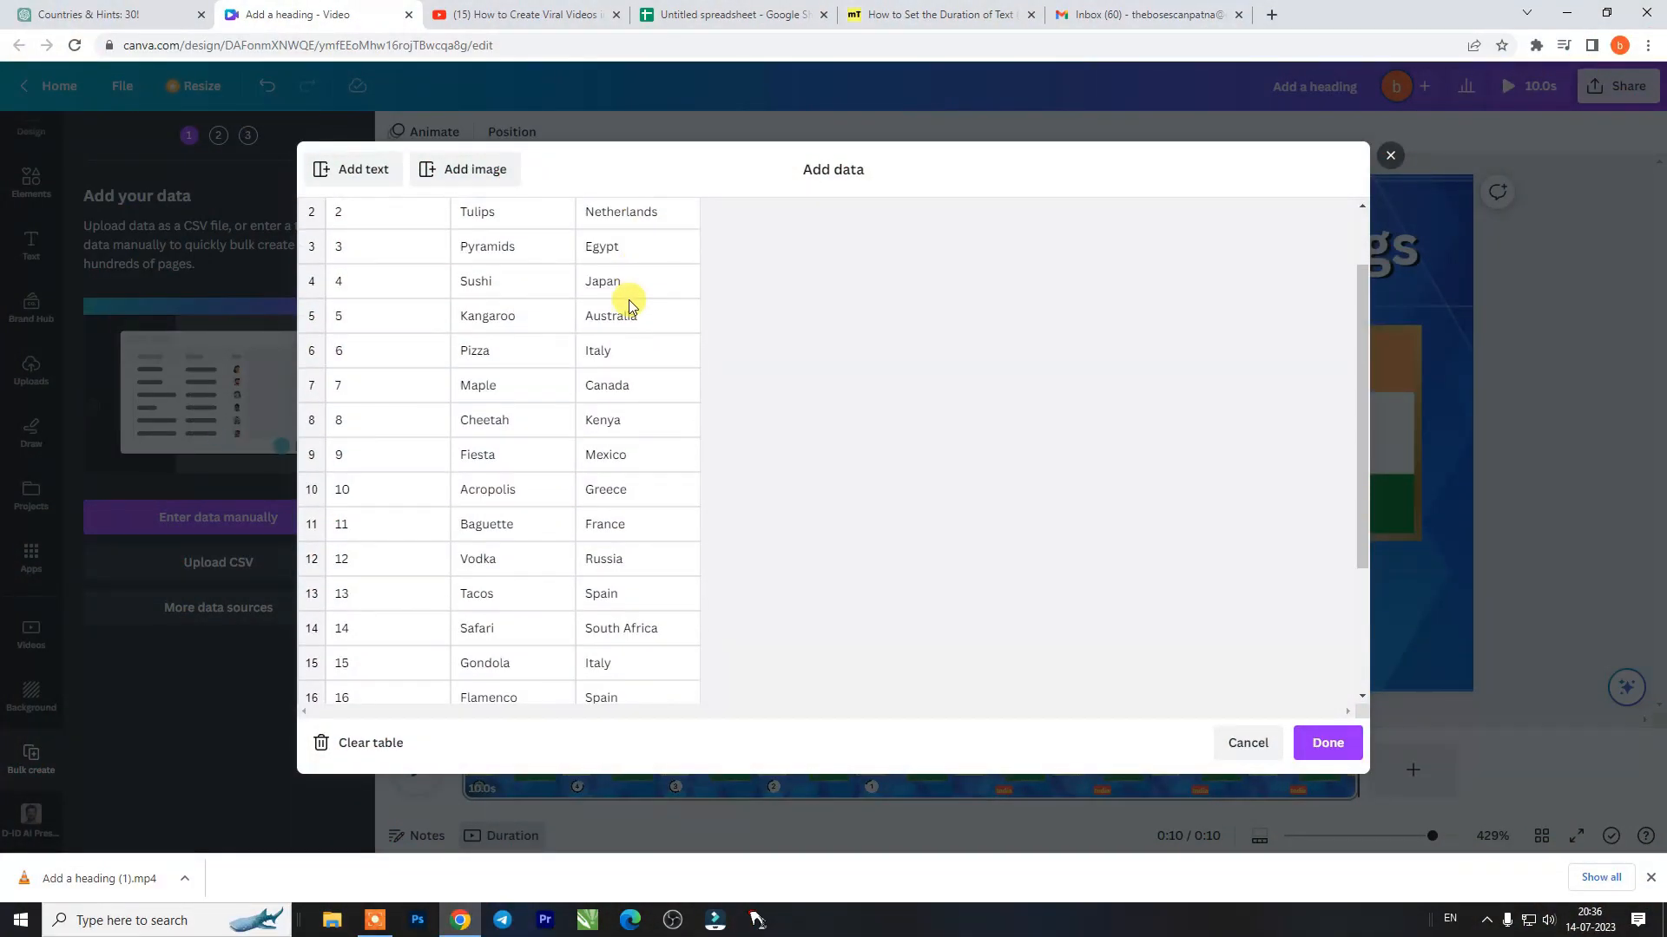
pyautogui.scroll(-5, 628, 300)
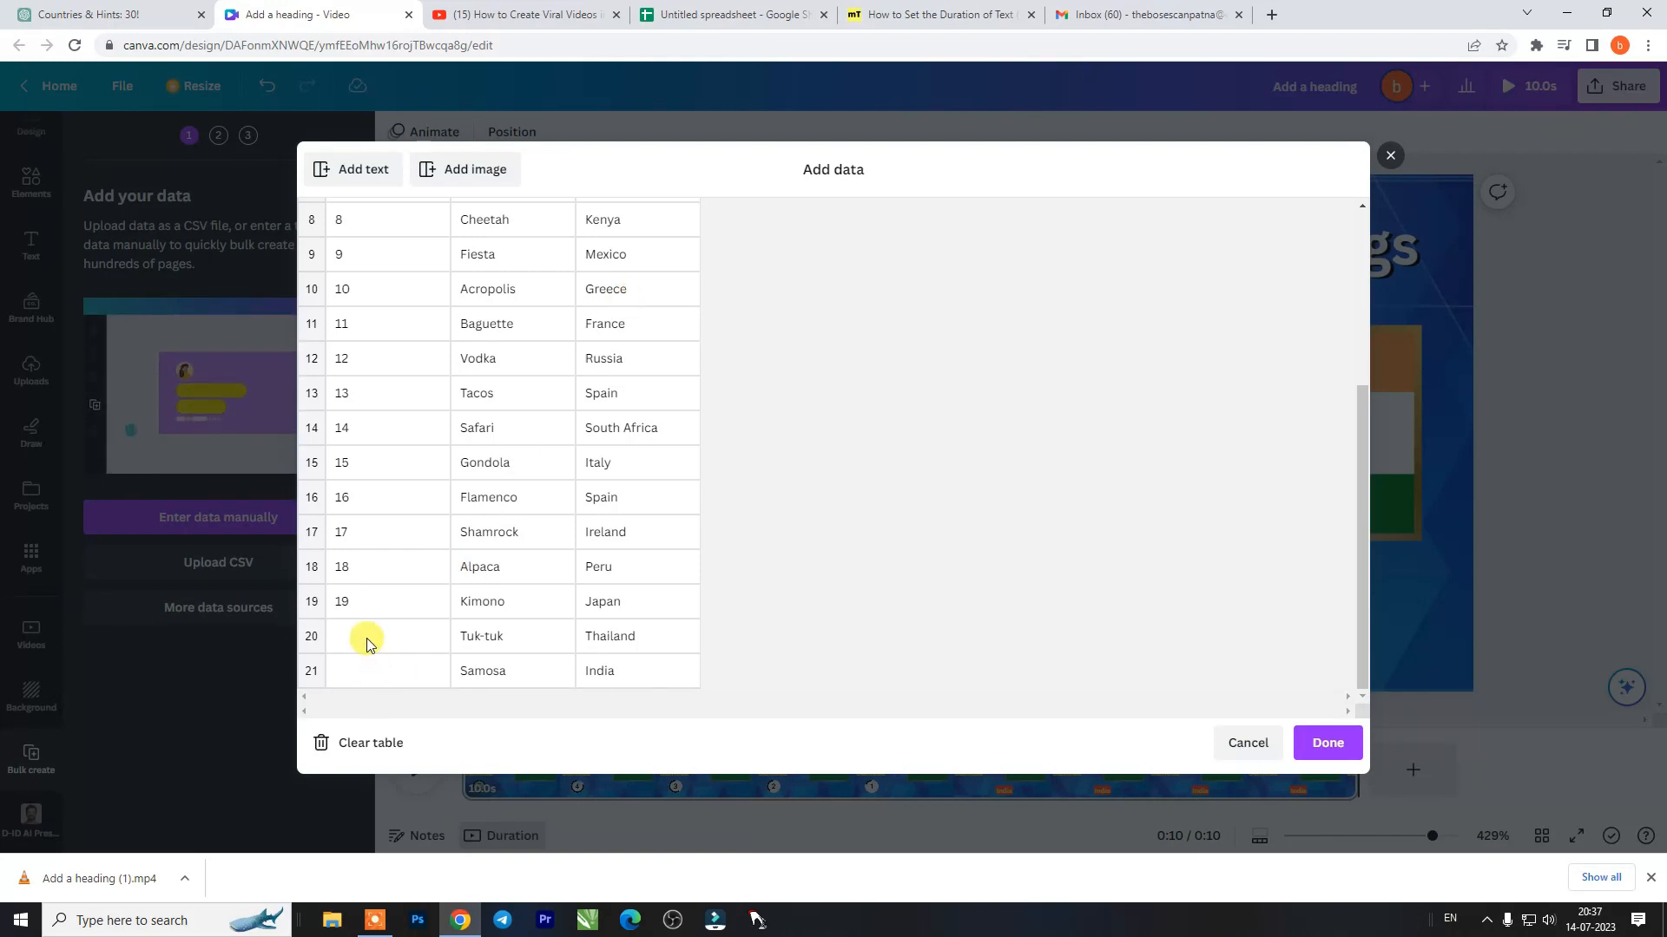
pyautogui.scroll(4, 387, 609)
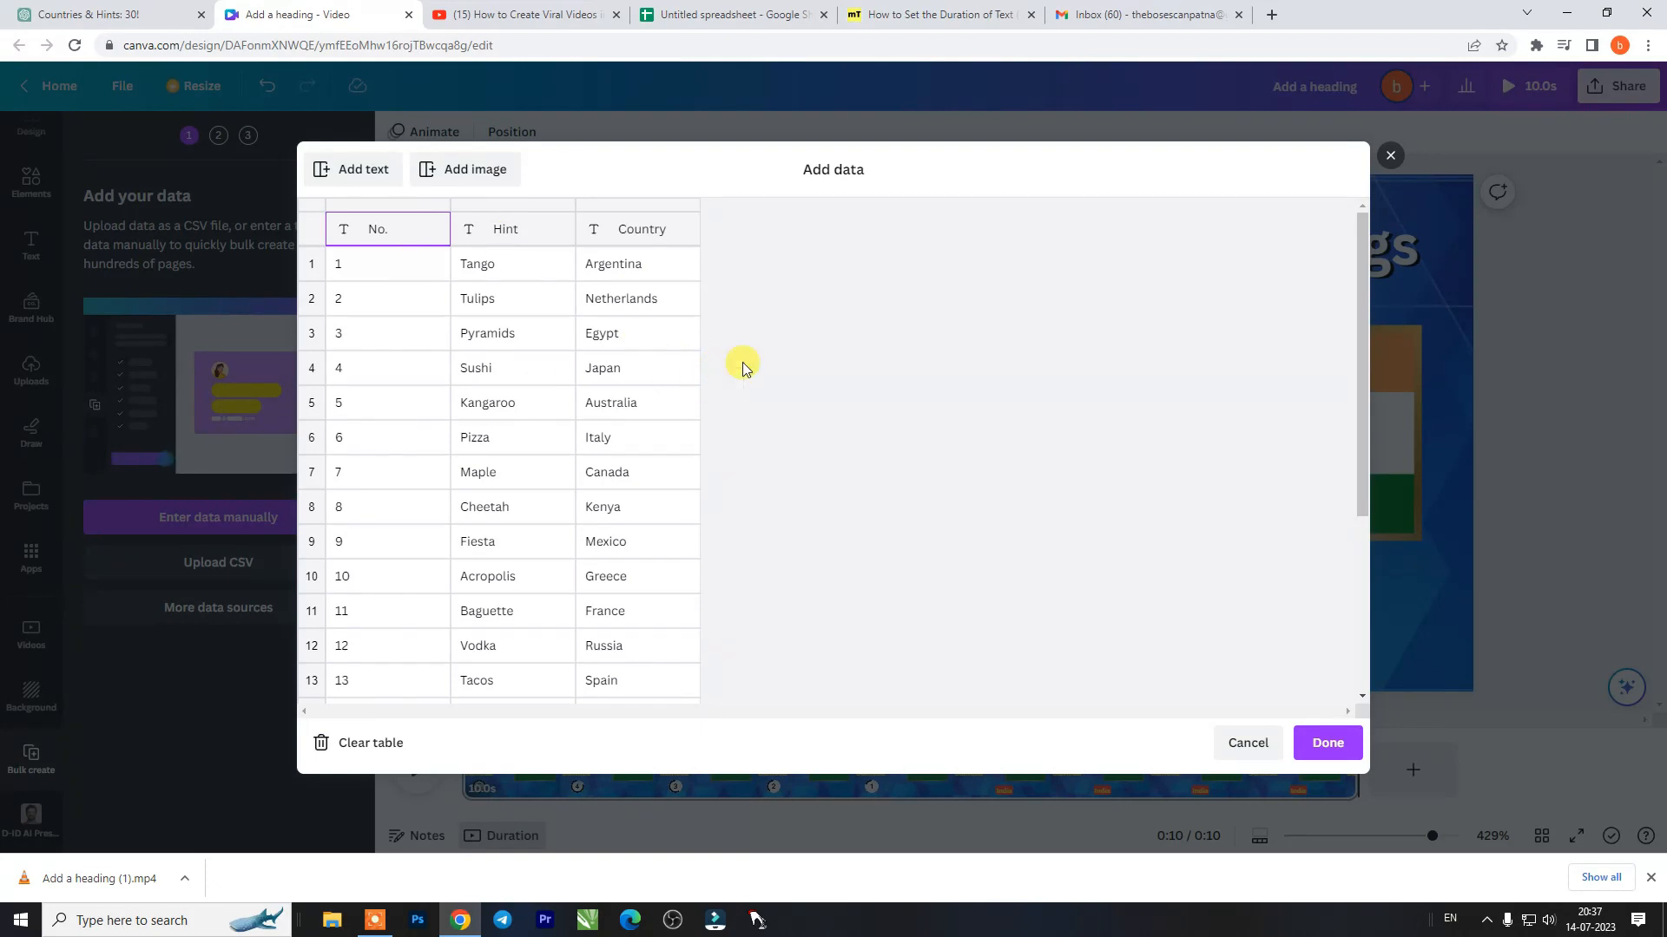
# - Add an image column to the data table and assign the Argentina flag from the "flag" folder to row 1
pyautogui.click(451, 169)
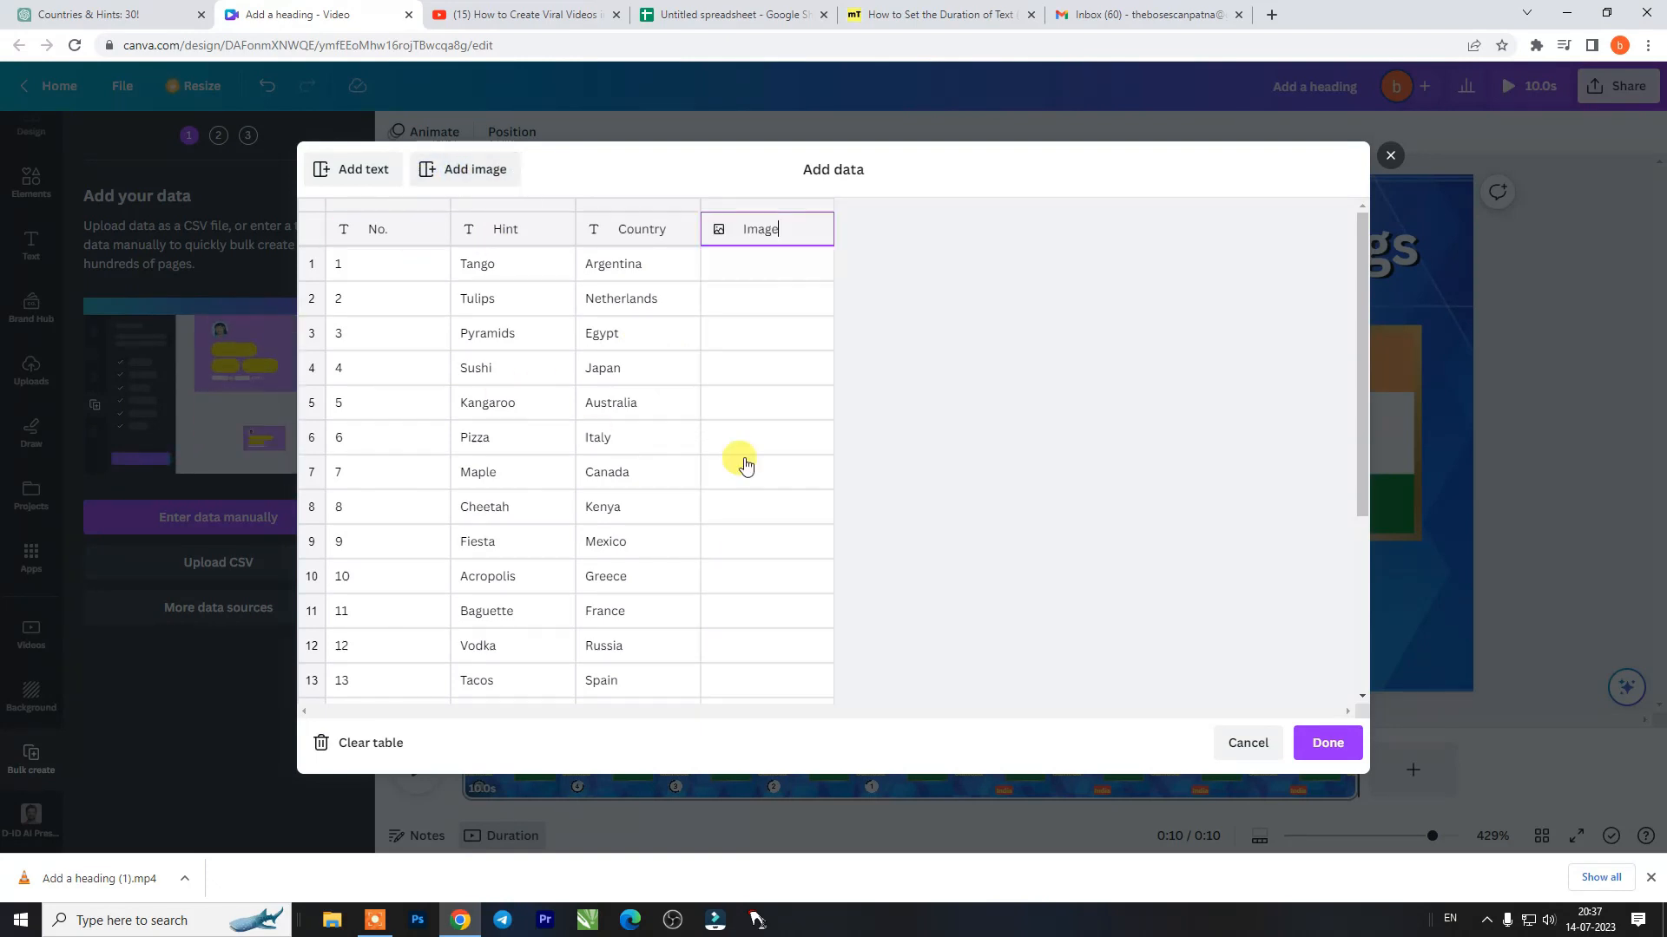
pyautogui.click(819, 265)
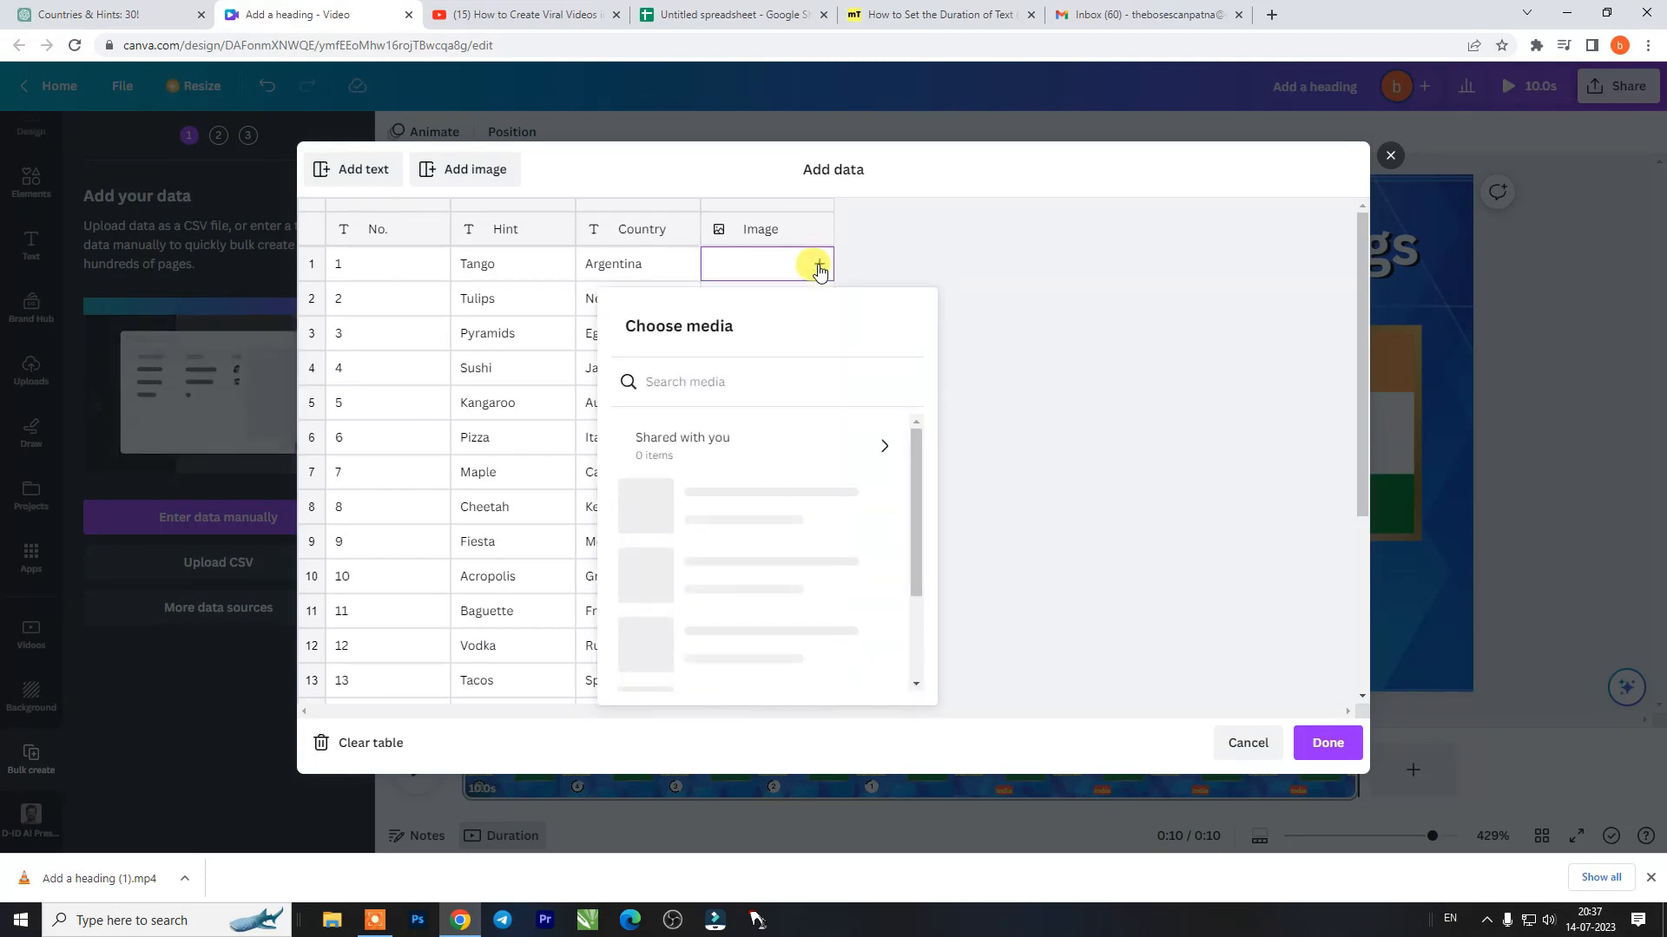
pyautogui.click(848, 507)
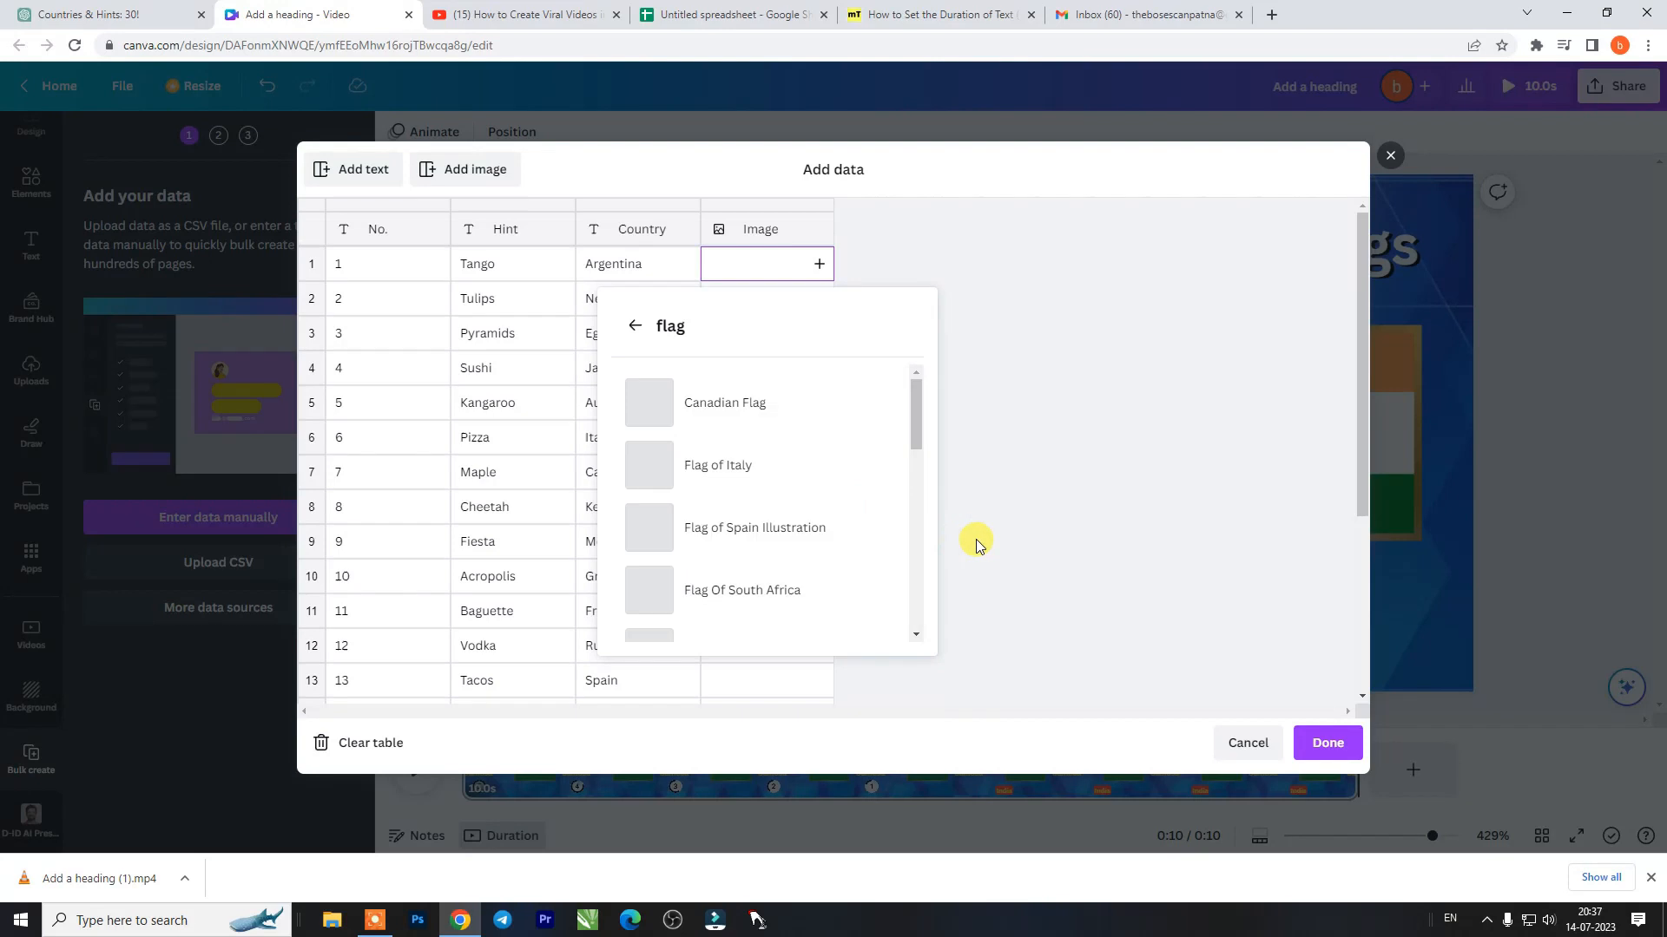
pyautogui.scroll(-4, 833, 446)
pyautogui.scroll(5, 915, 373)
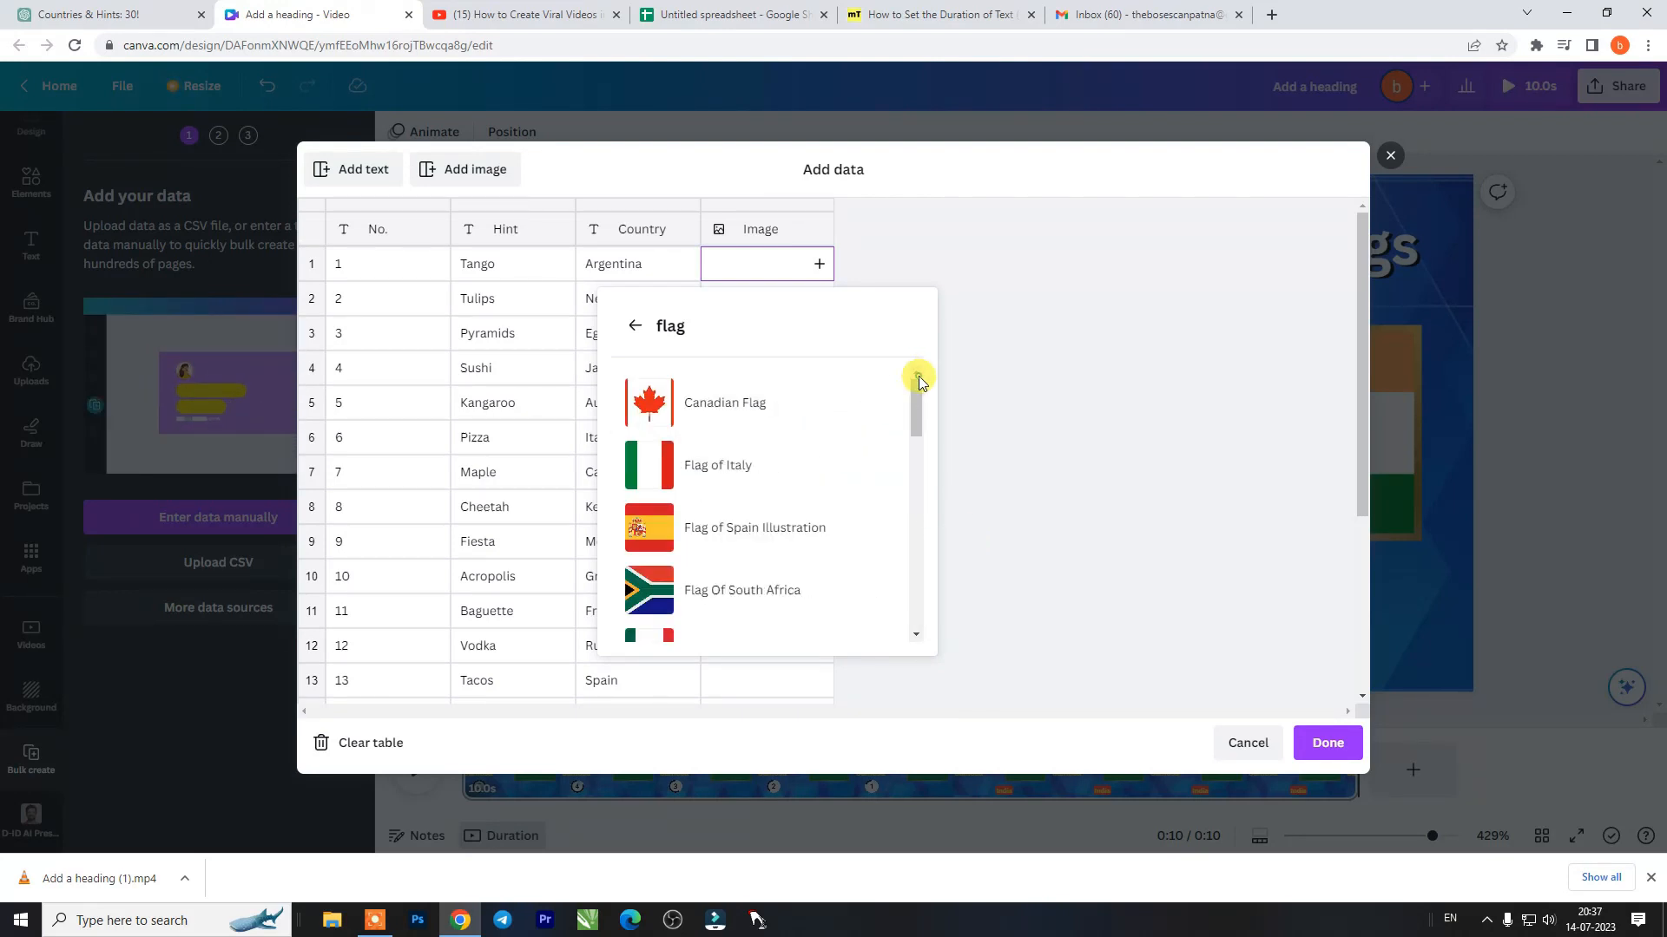
pyautogui.scroll(-6, 807, 472)
pyautogui.click(796, 521)
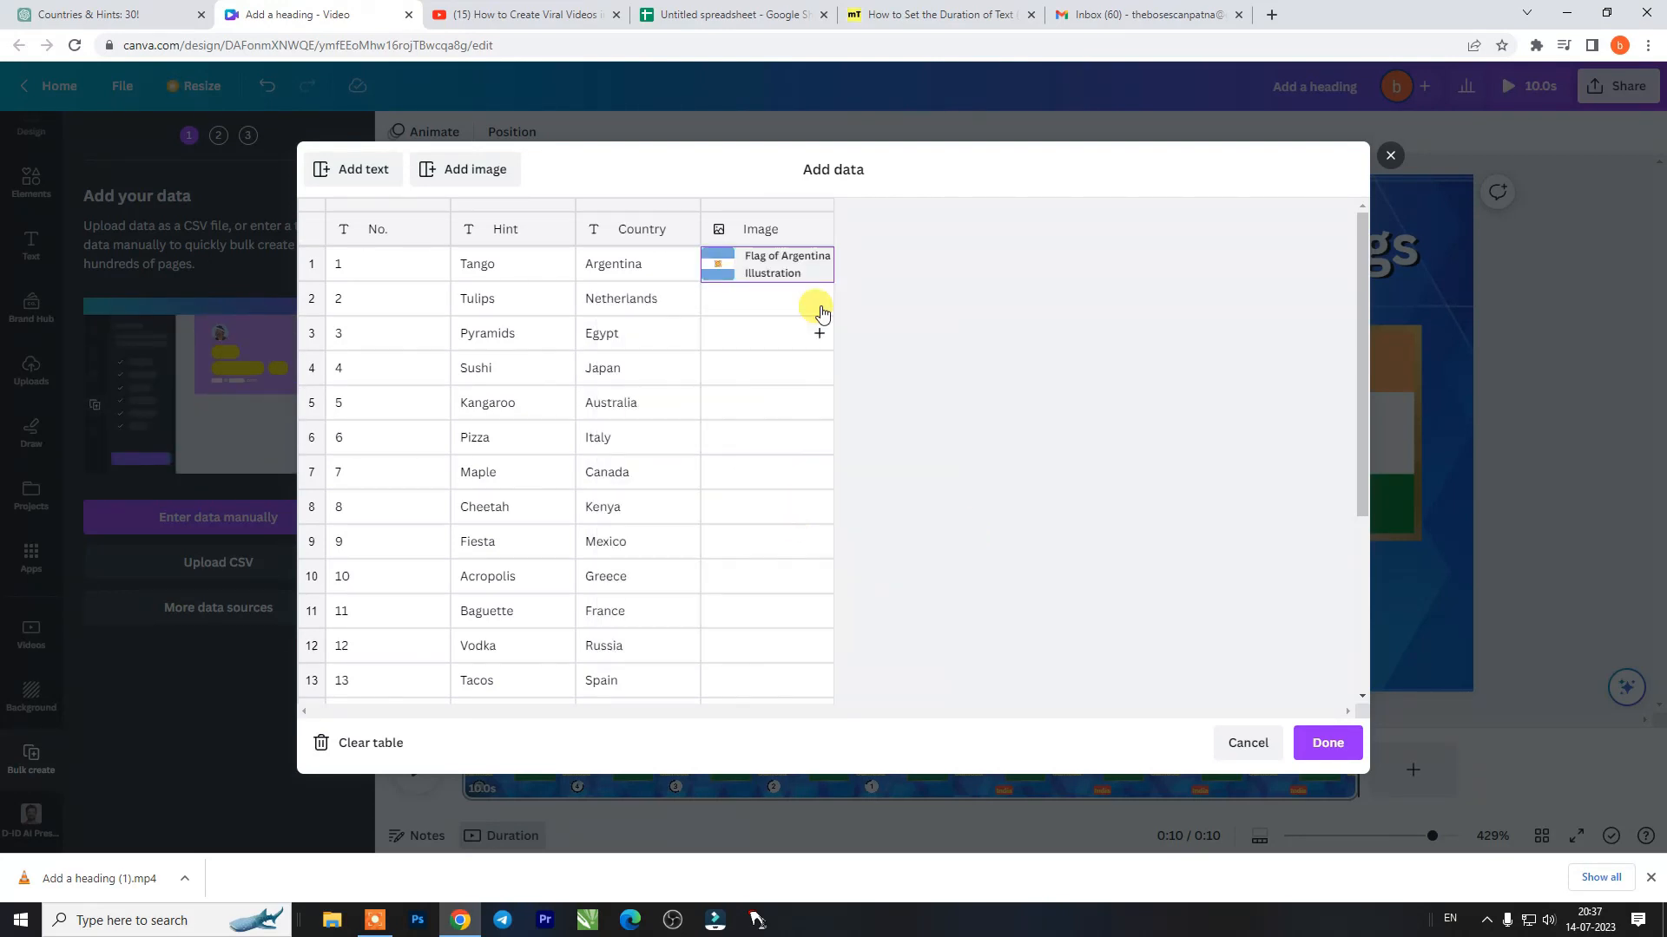
# - Assign the Netherlands flag to row 2 and the Egypt flag to row 3 of the image column
pyautogui.click(816, 301)
pyautogui.scroll(-4, 795, 499)
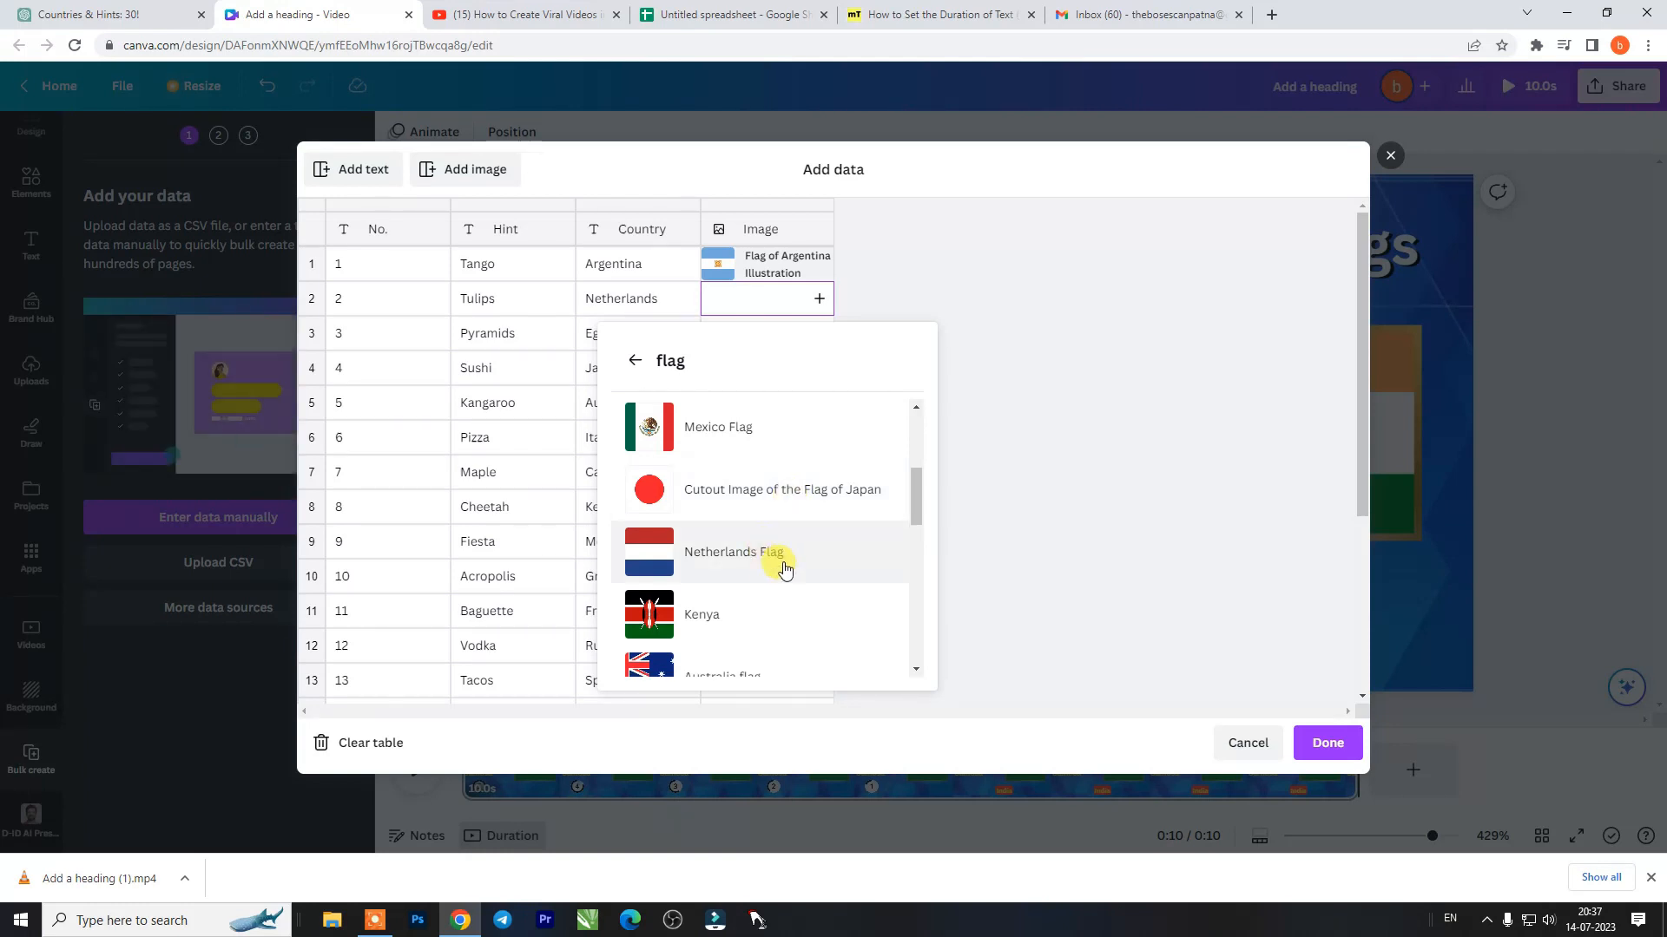
pyautogui.click(818, 564)
pyautogui.click(819, 333)
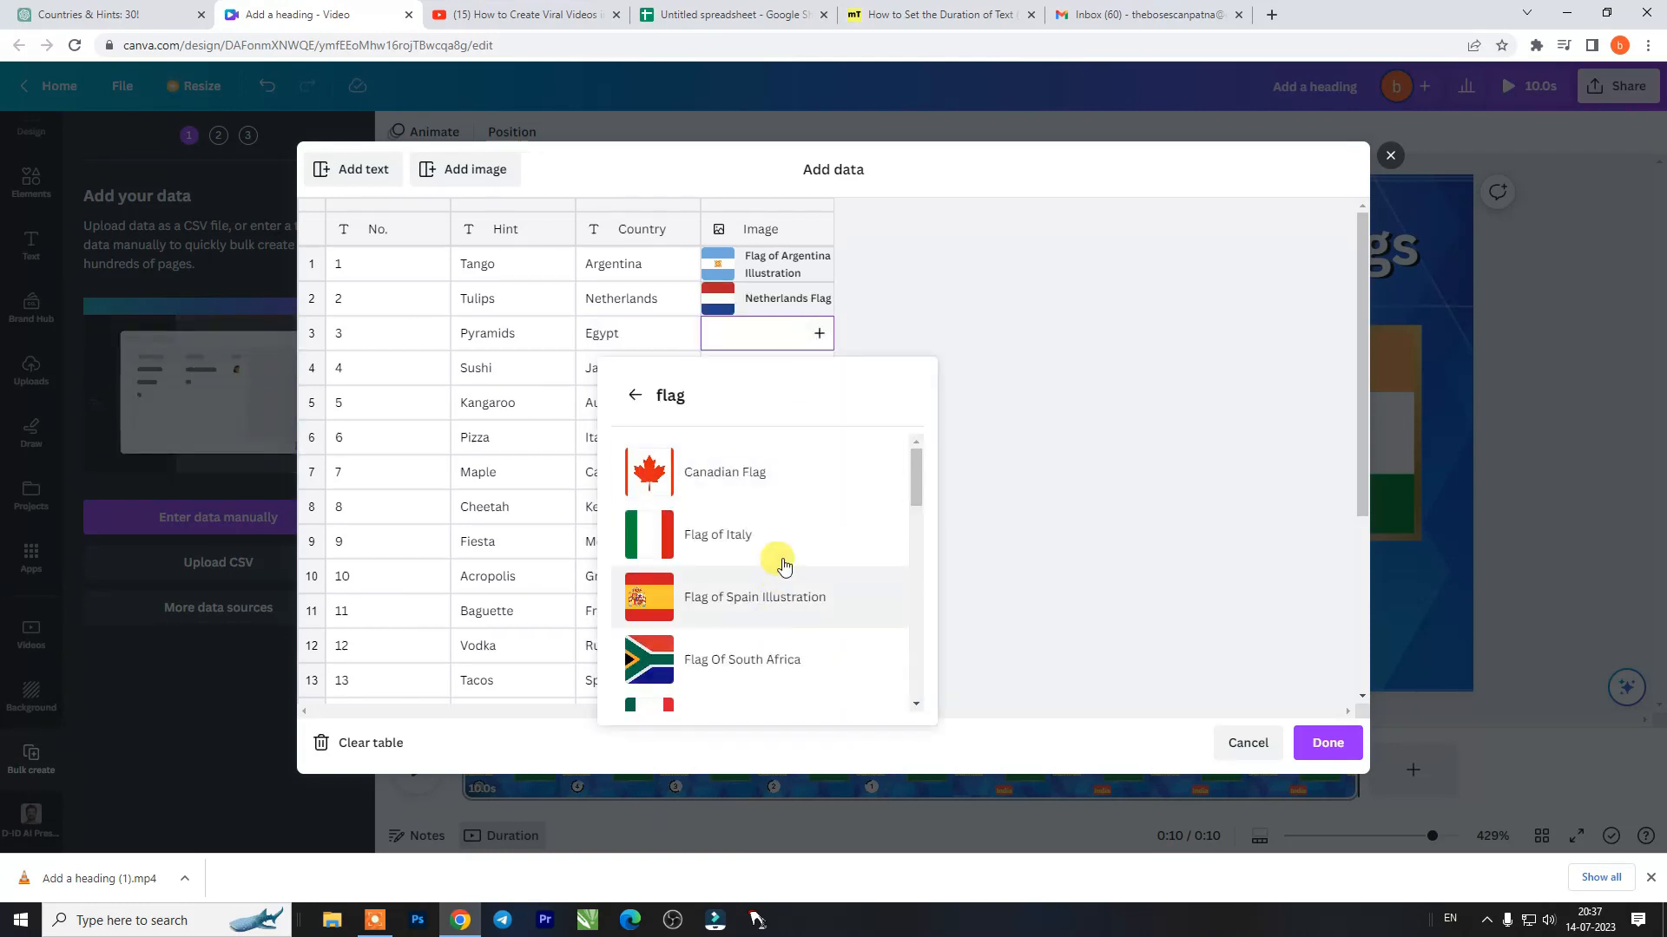
pyautogui.scroll(-10, 784, 567)
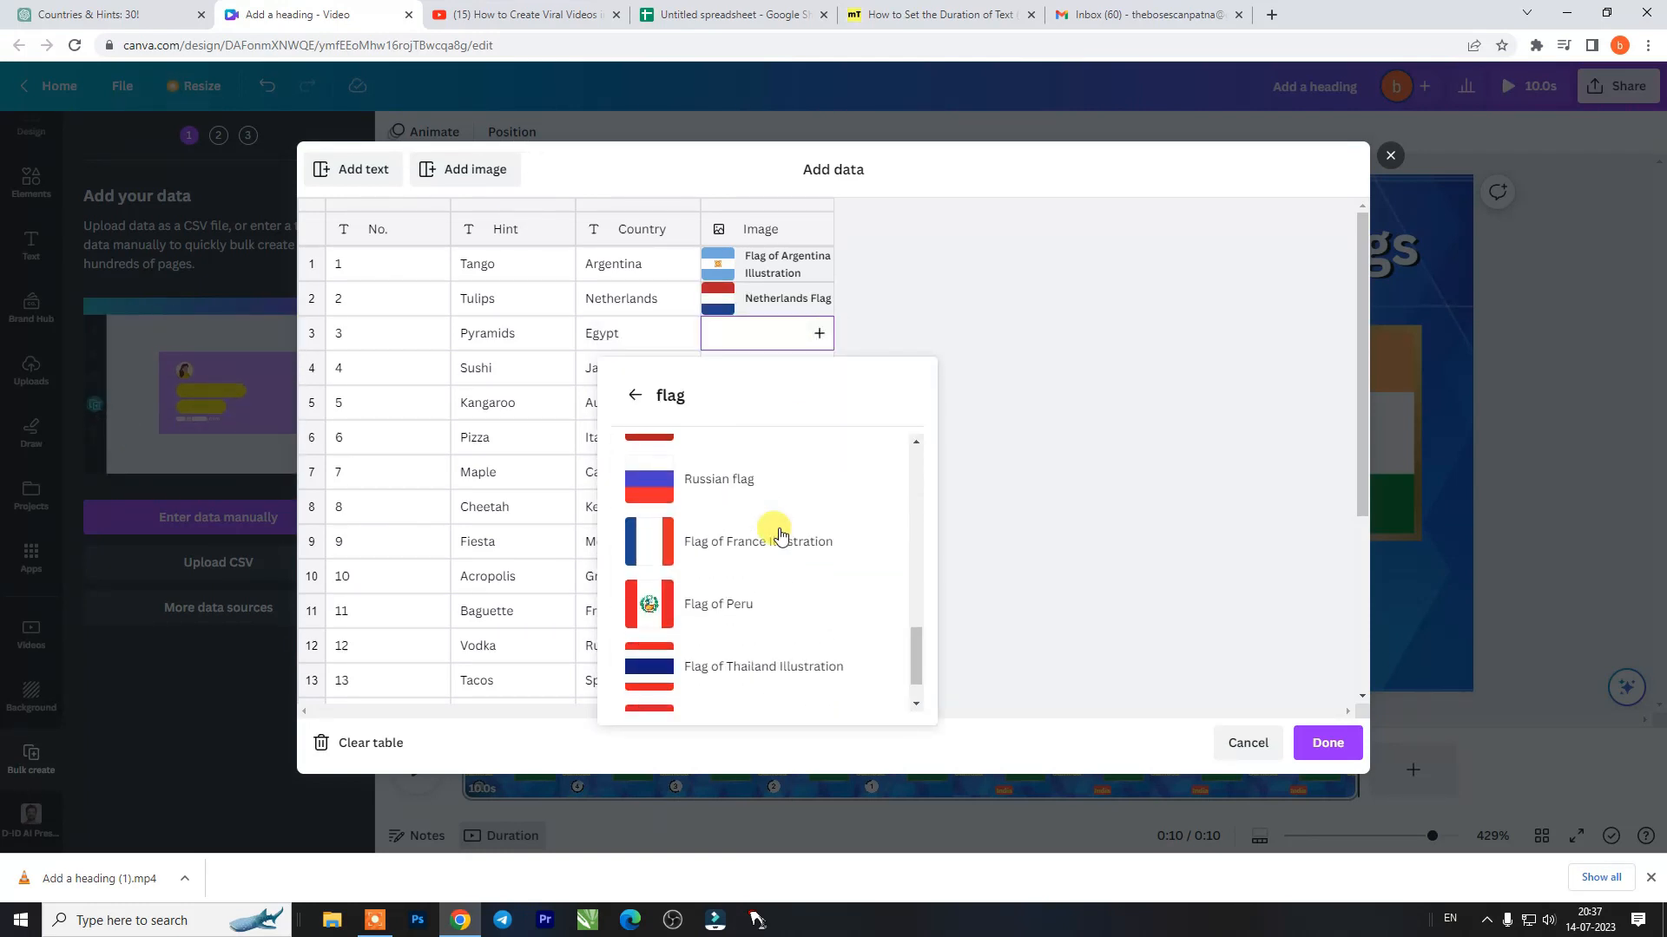
pyautogui.scroll(6, 755, 610)
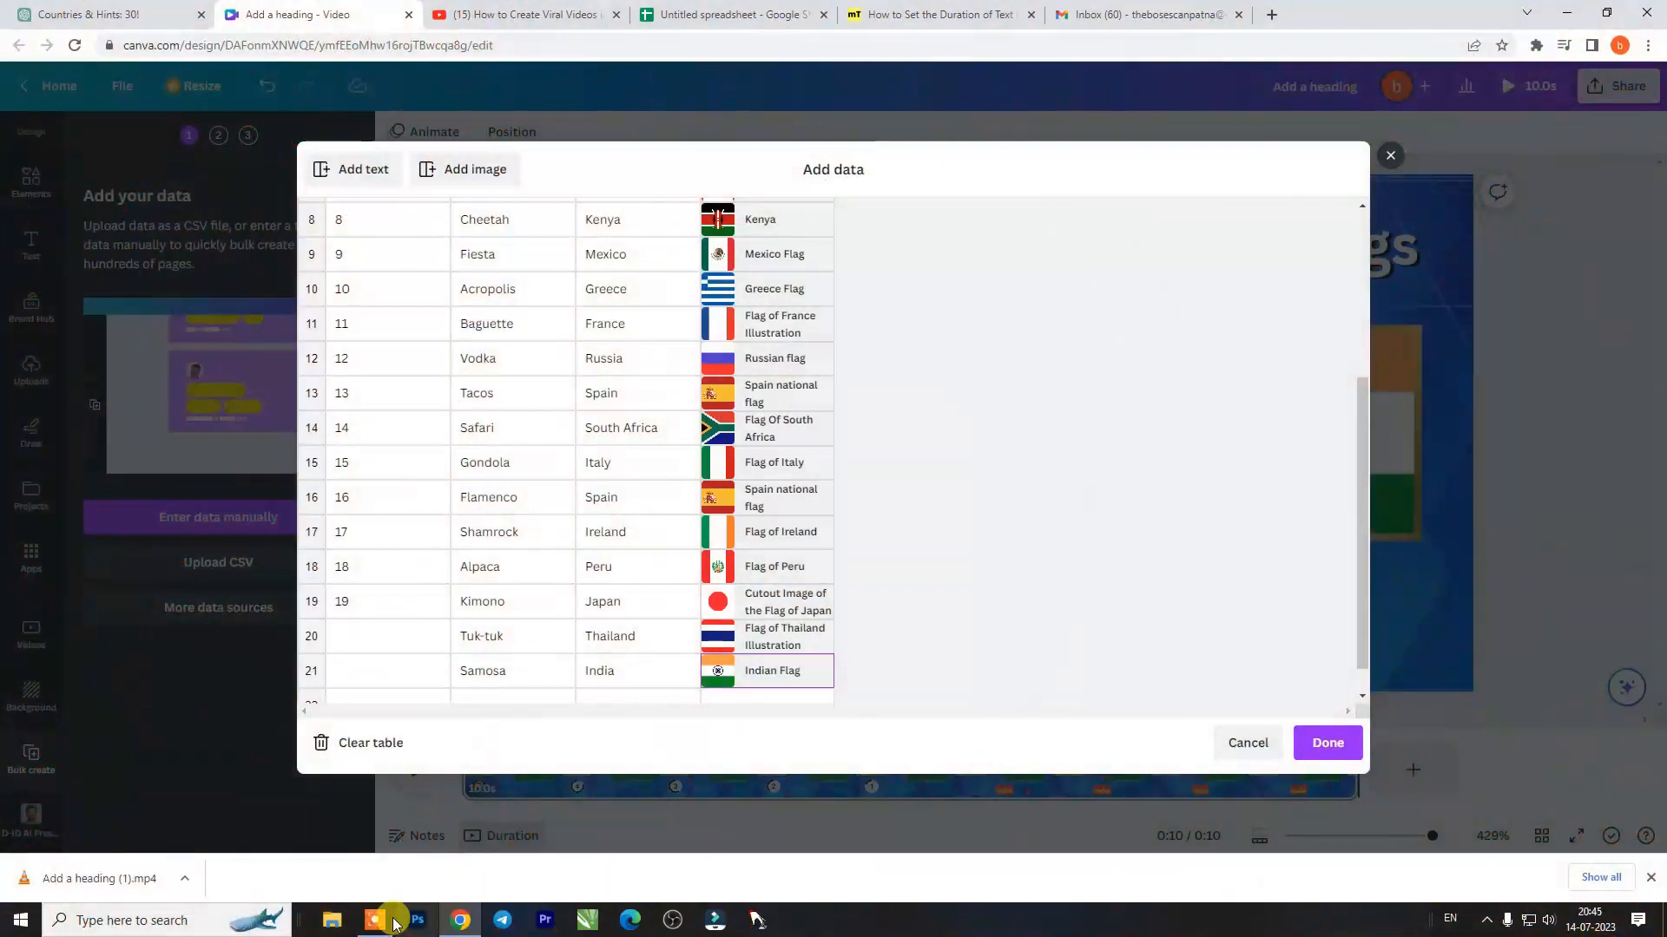
# - Review the flag assigned to each country in the data table and finish adding the data
pyautogui.moveTo(384, 922)
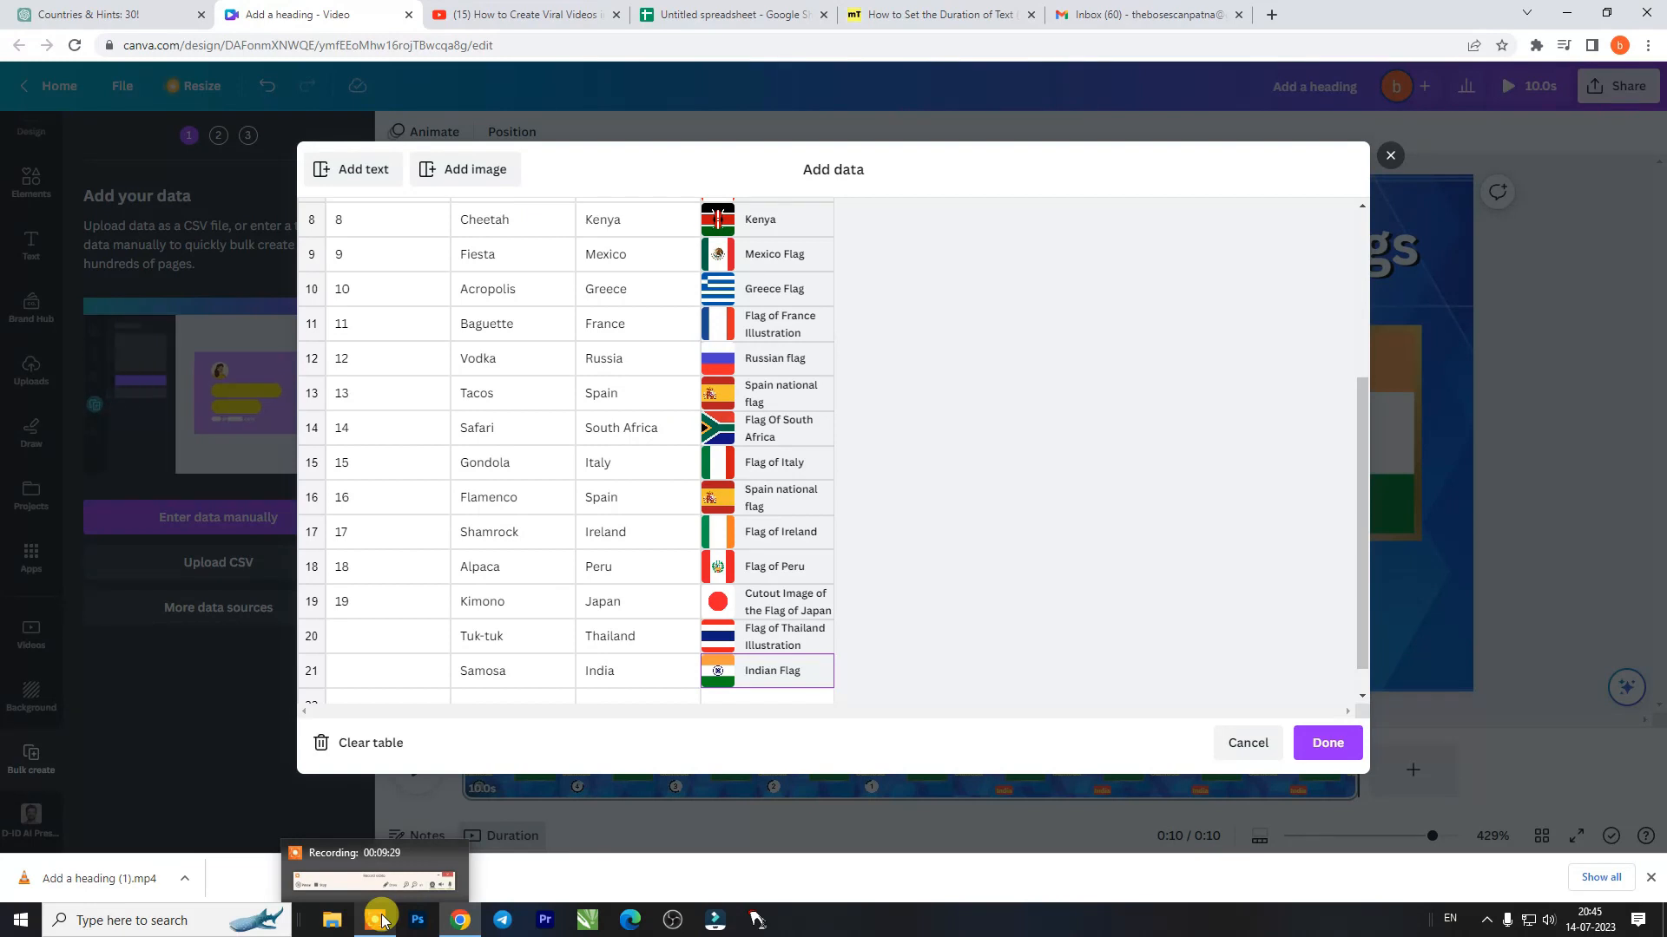
pyautogui.scroll(4, 977, 573)
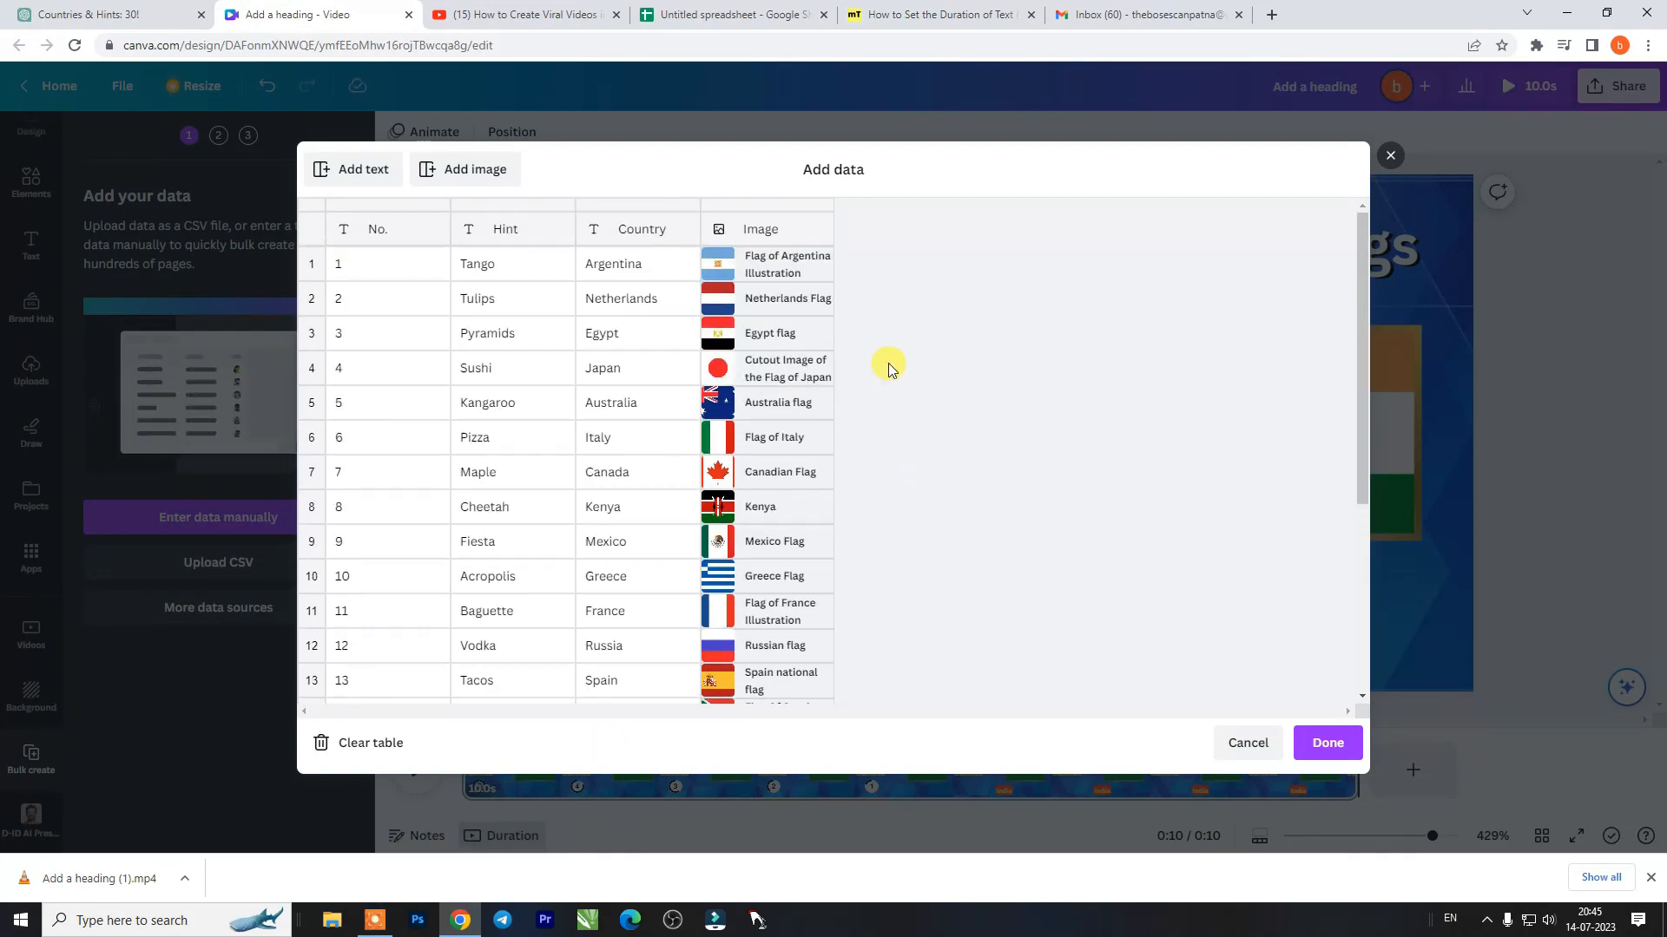
pyautogui.scroll(-4, 887, 367)
pyautogui.click(1328, 744)
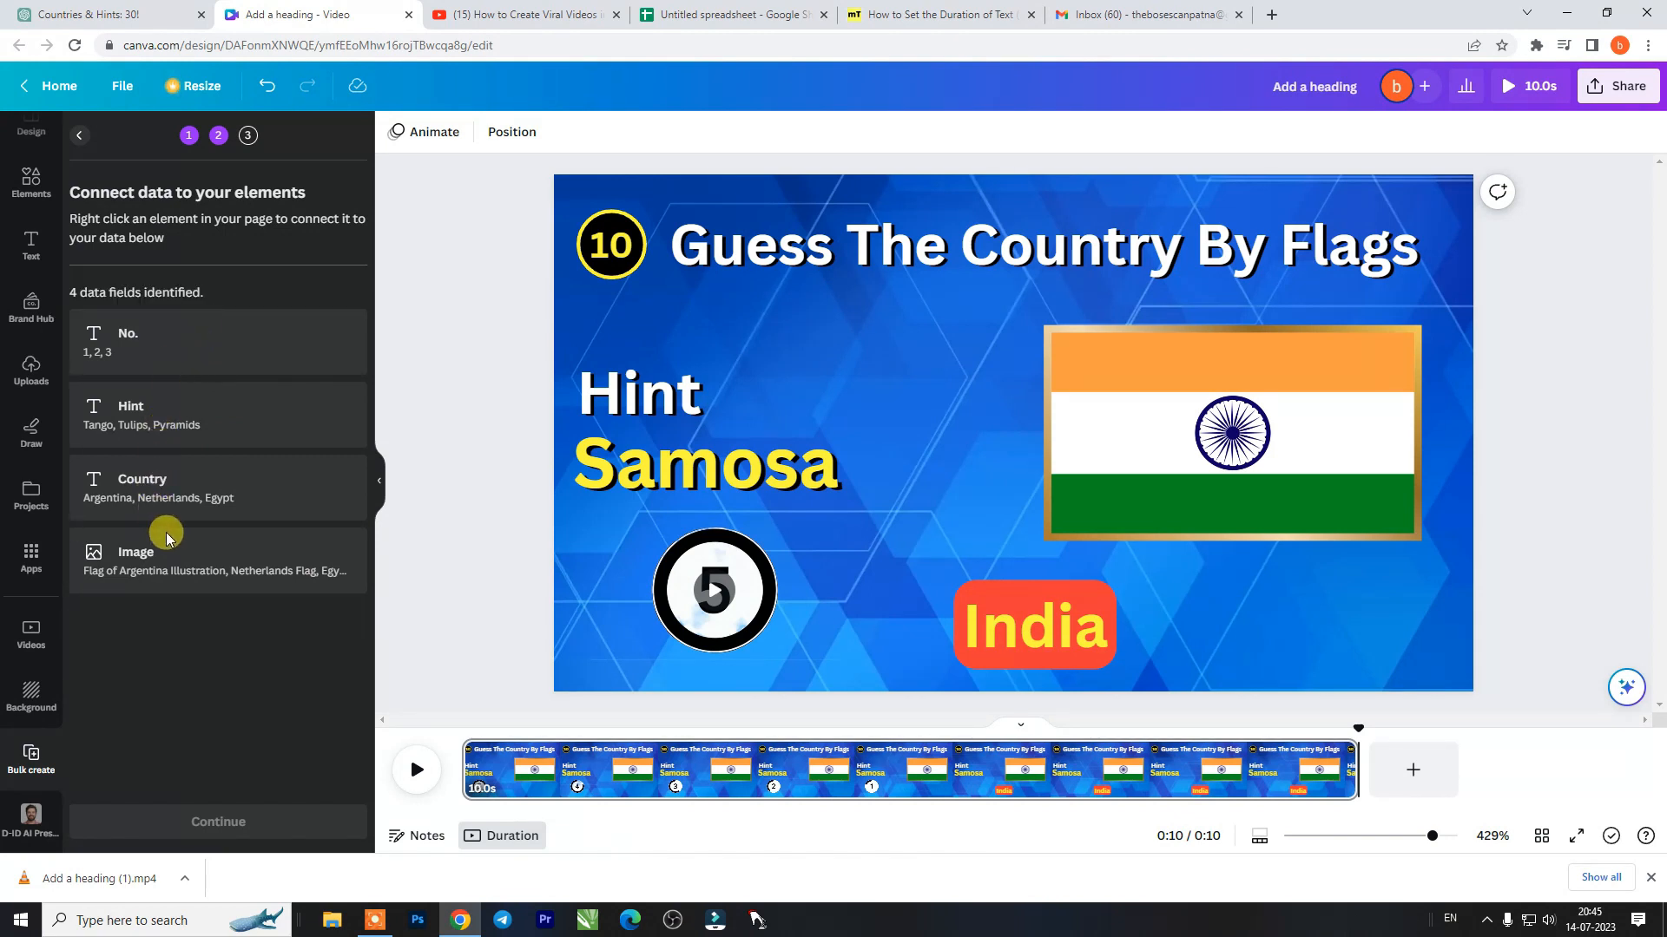
# - Connect the "10" text in the circle beside the title to the No. data field
pyautogui.click(599, 259)
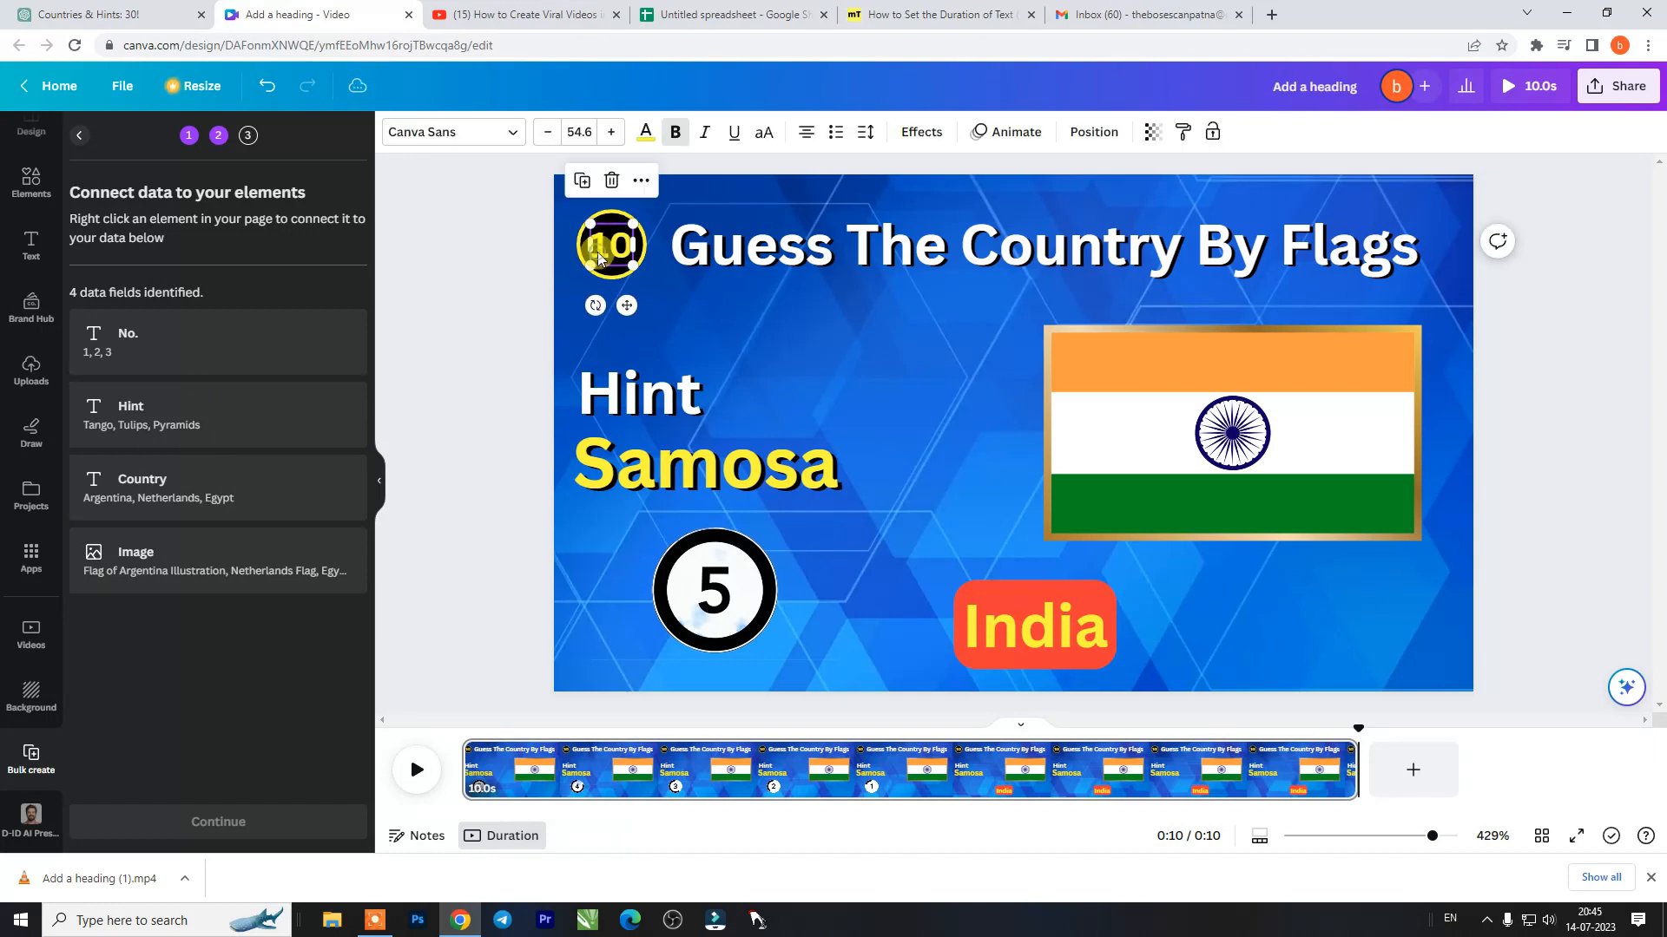
pyautogui.click(640, 180)
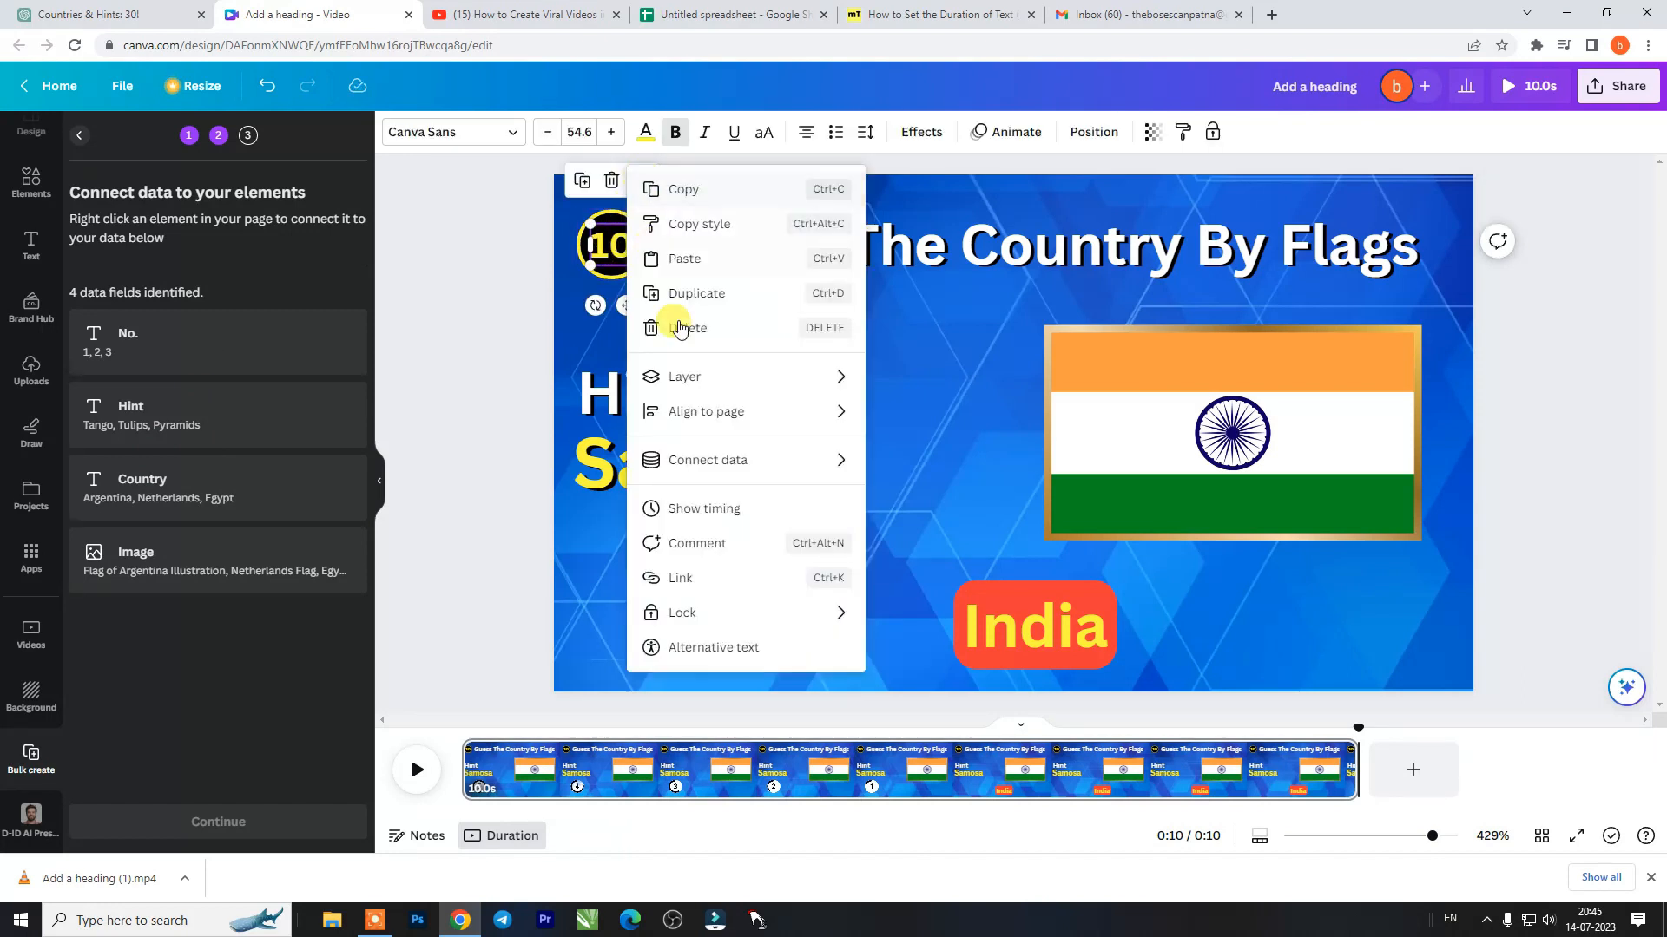
pyautogui.moveTo(775, 478)
pyautogui.click(916, 465)
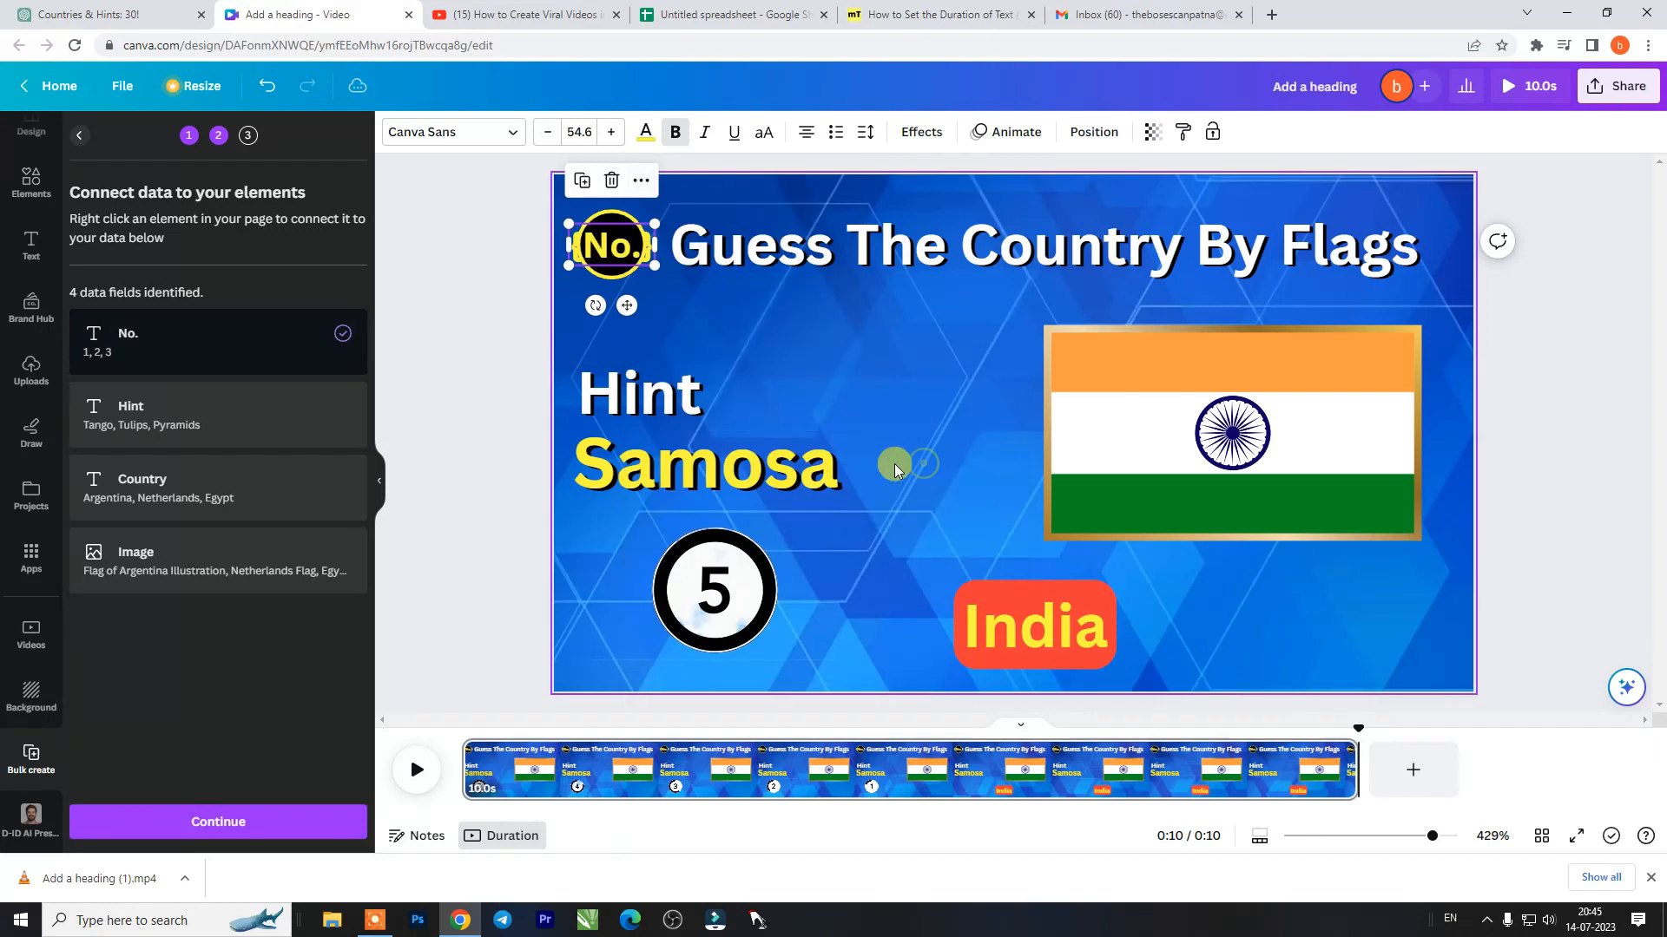
# - Connect the yellow "Samosa" text below the Hint heading to the Hint data field
pyautogui.click(792, 482)
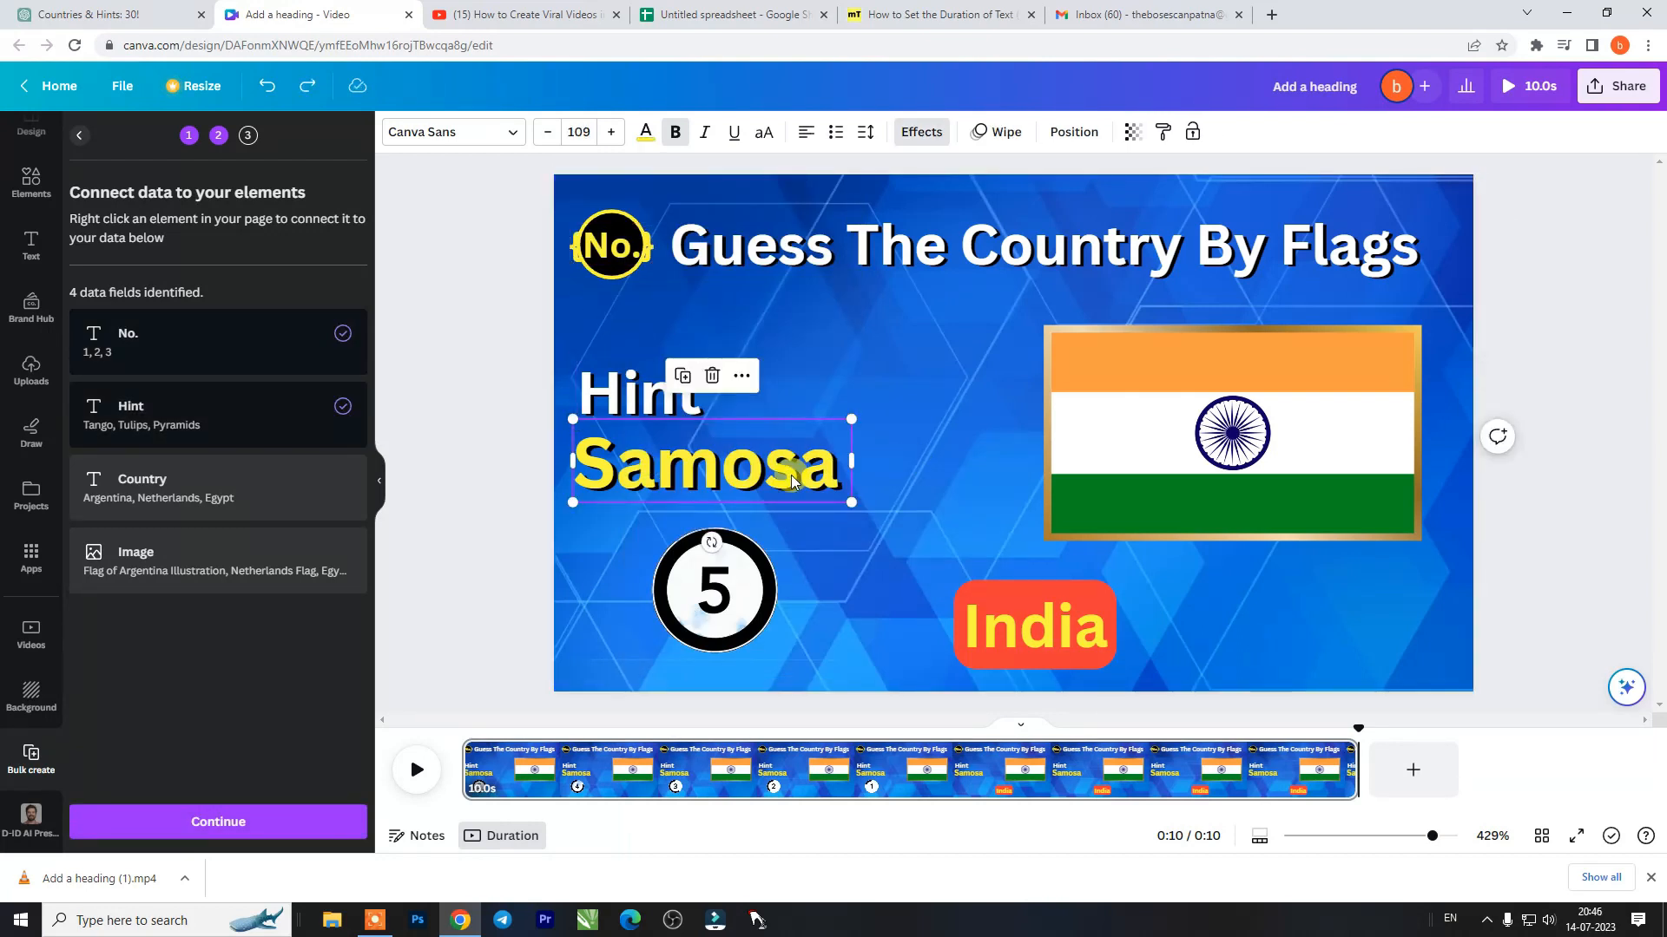
pyautogui.click(740, 376)
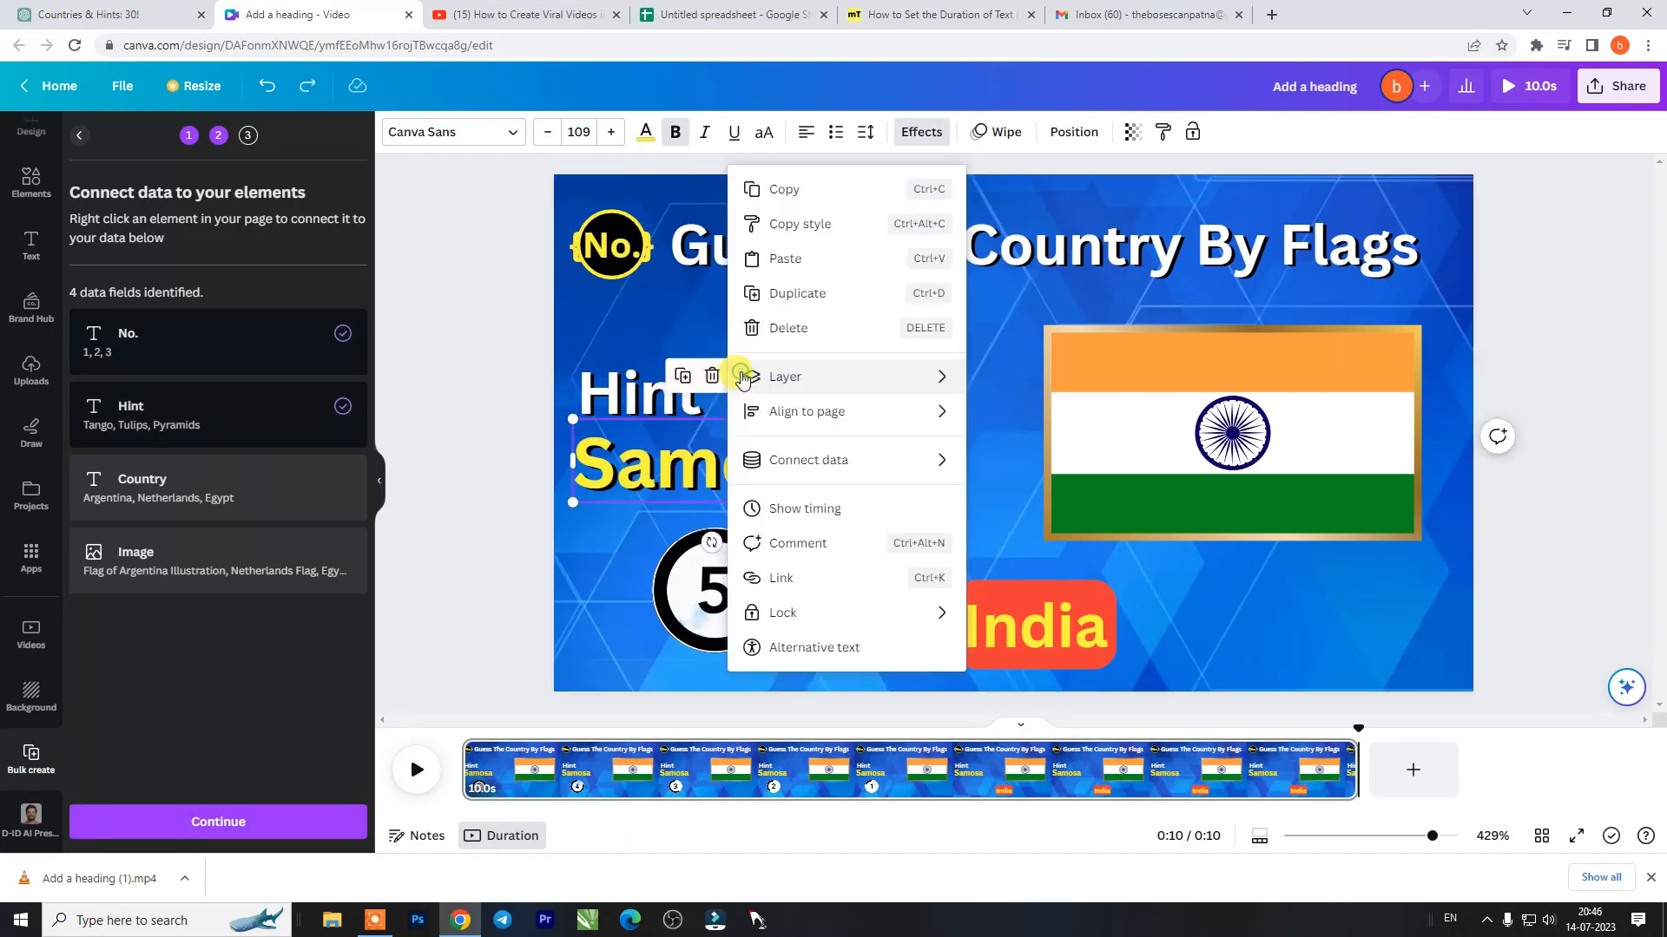
pyautogui.moveTo(859, 473)
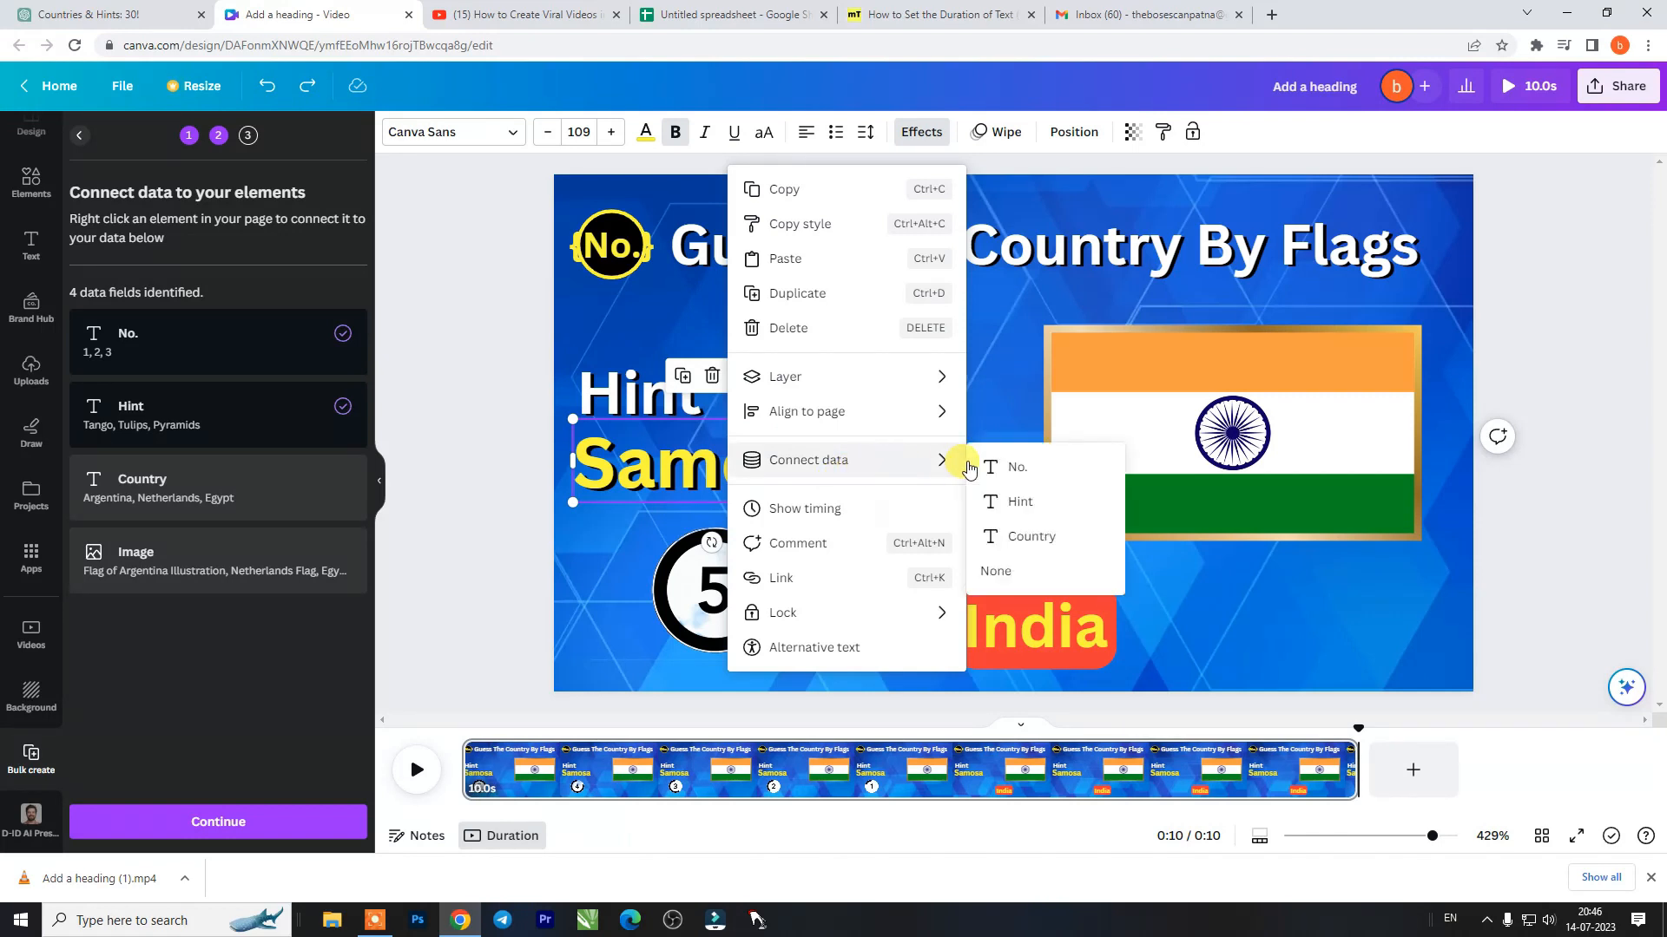
pyautogui.click(1000, 500)
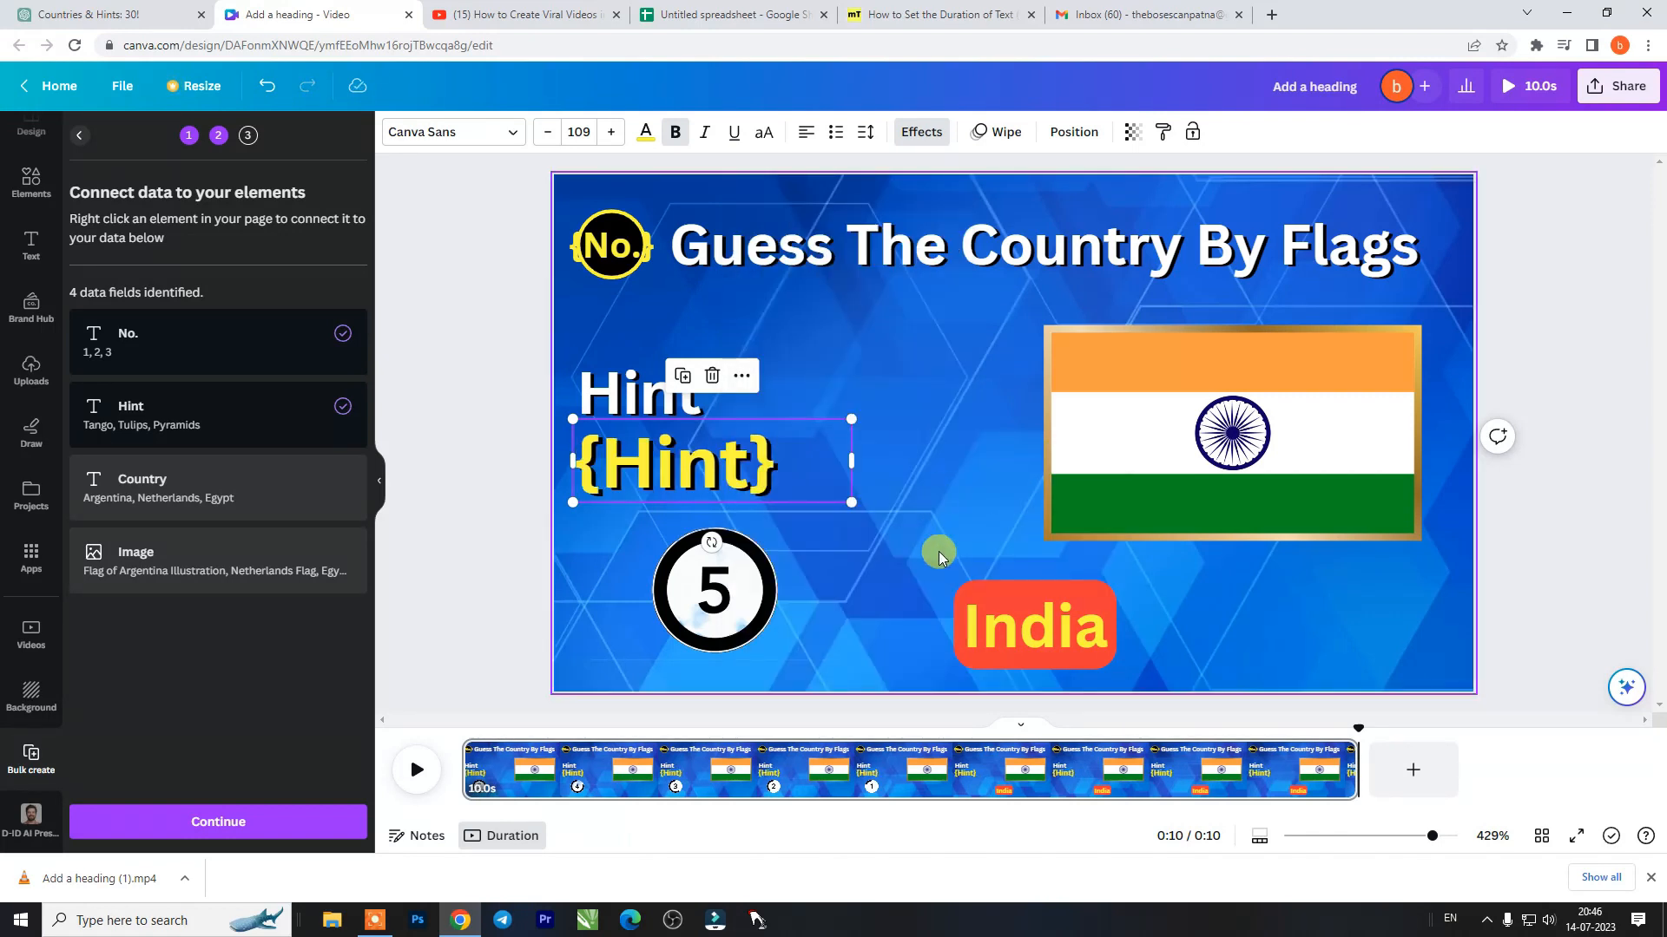
# - Connect the "India" answer text below the flag to the Country data field
pyautogui.click(1050, 621)
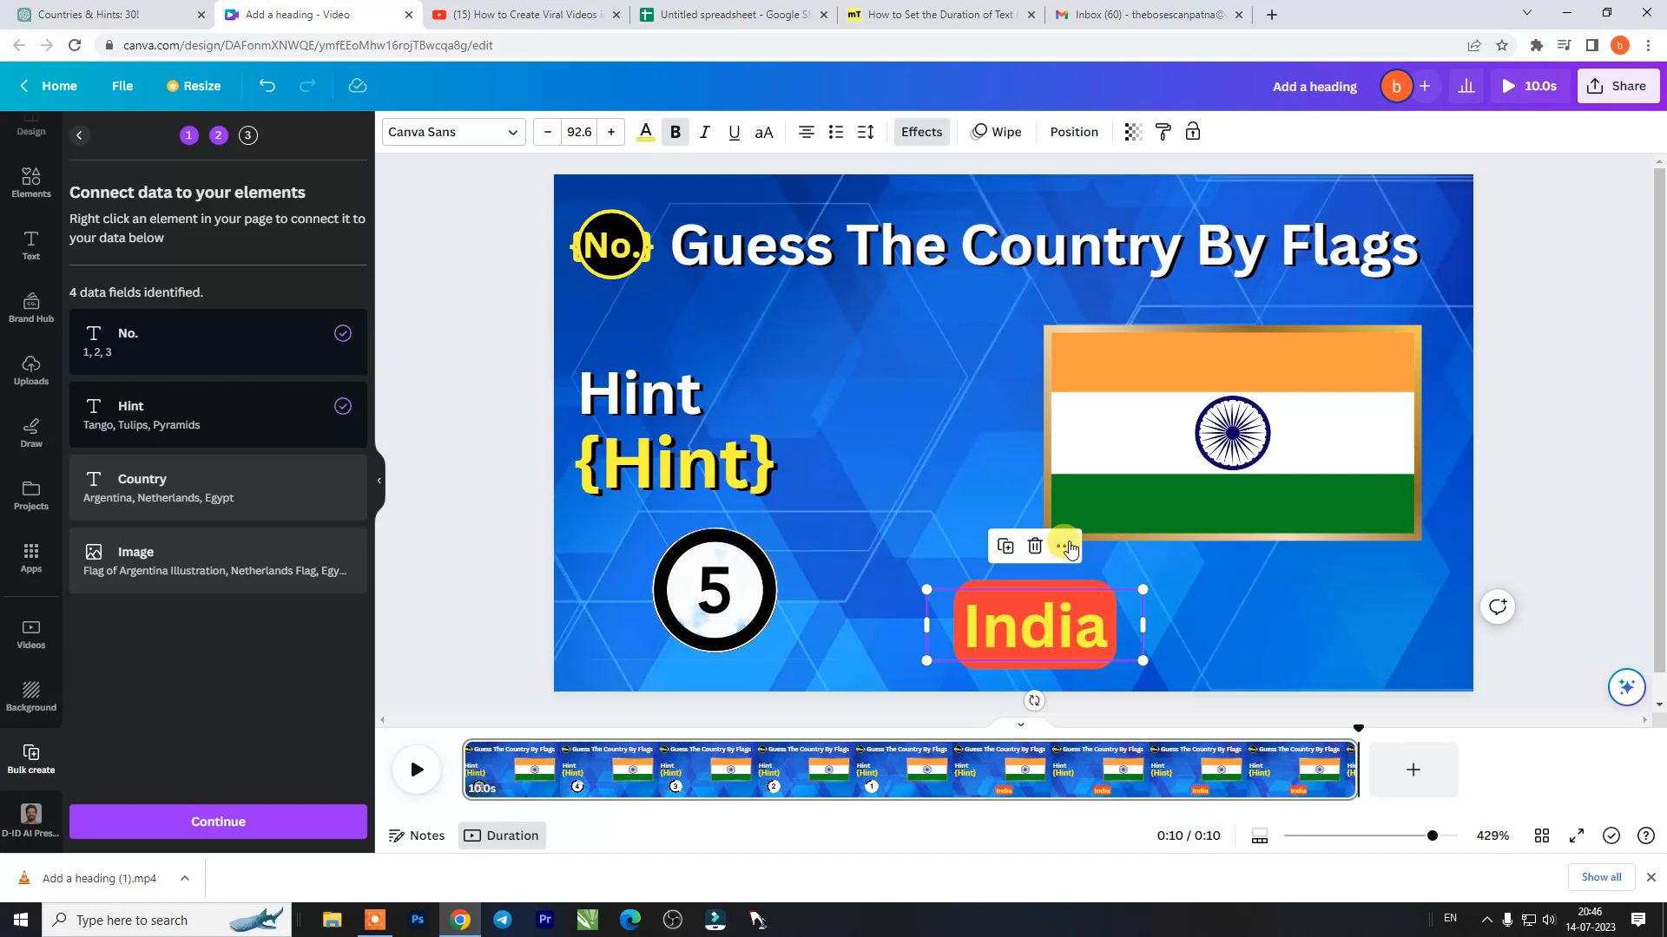
pyautogui.click(1068, 545)
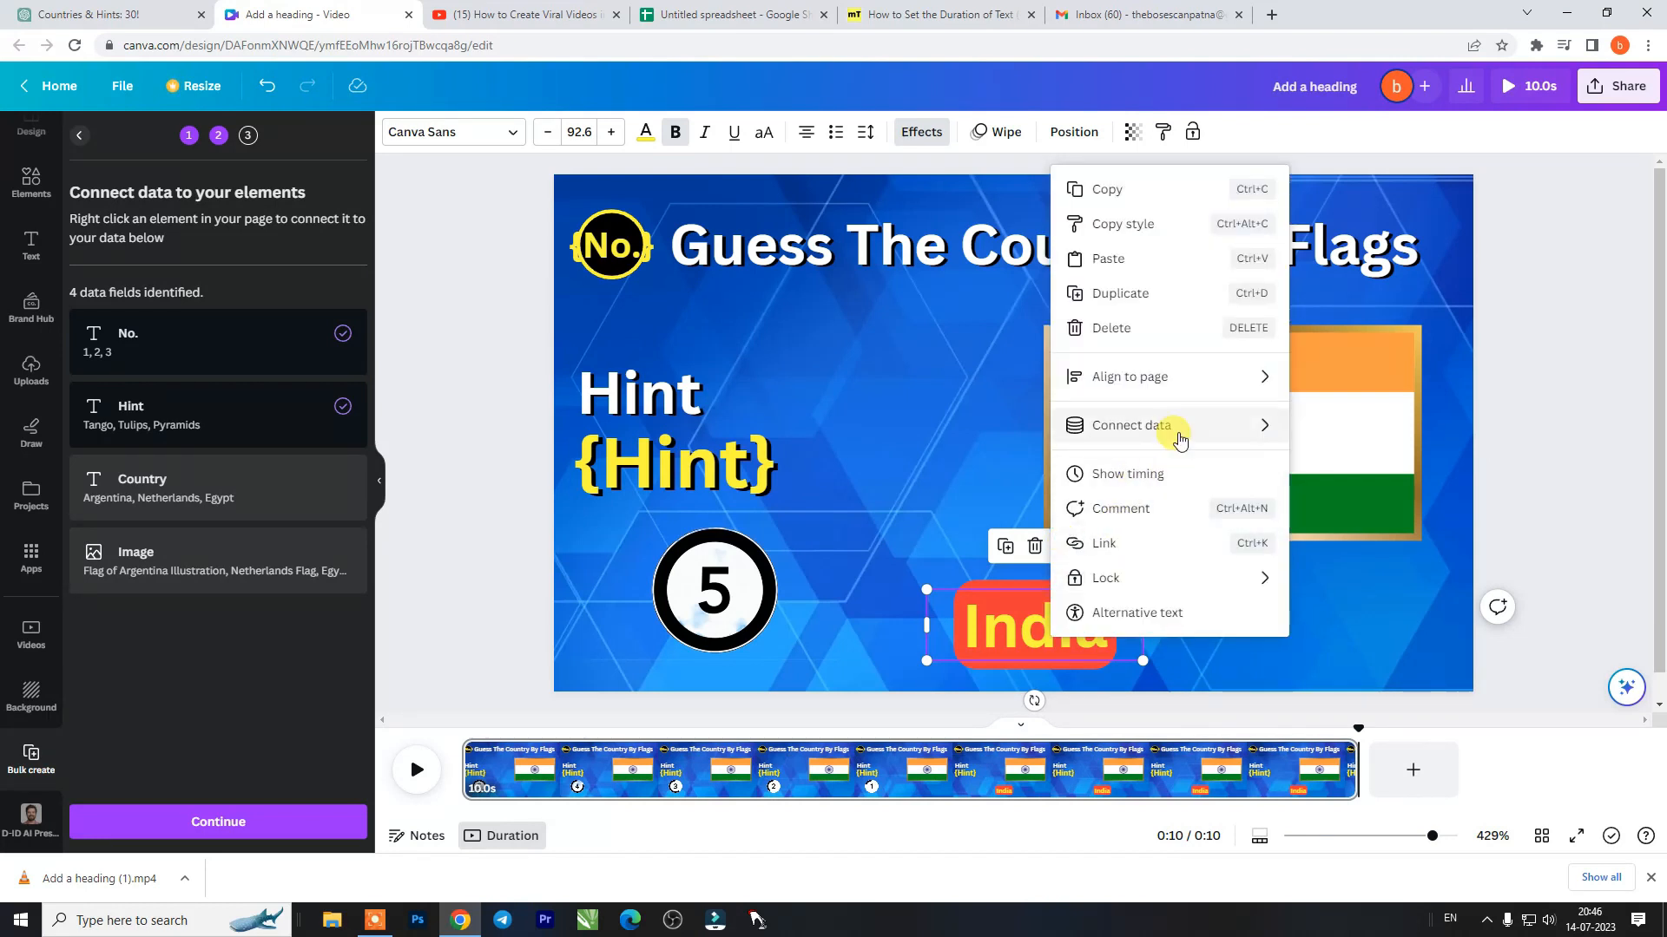
pyautogui.moveTo(1181, 440)
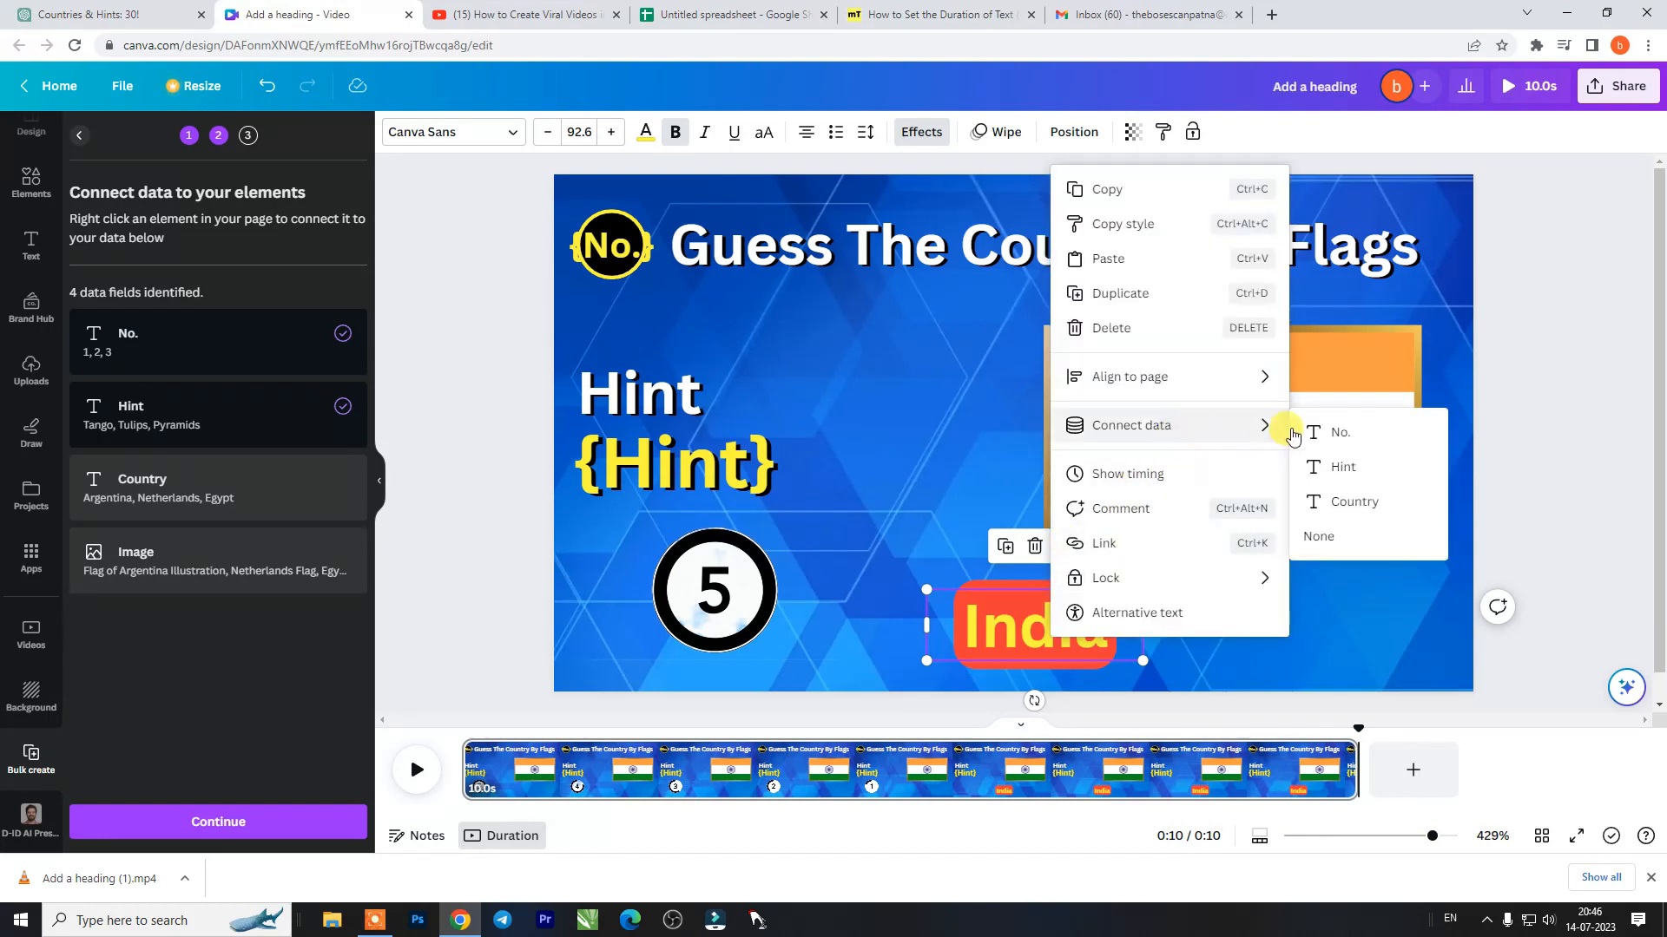
pyautogui.click(1350, 501)
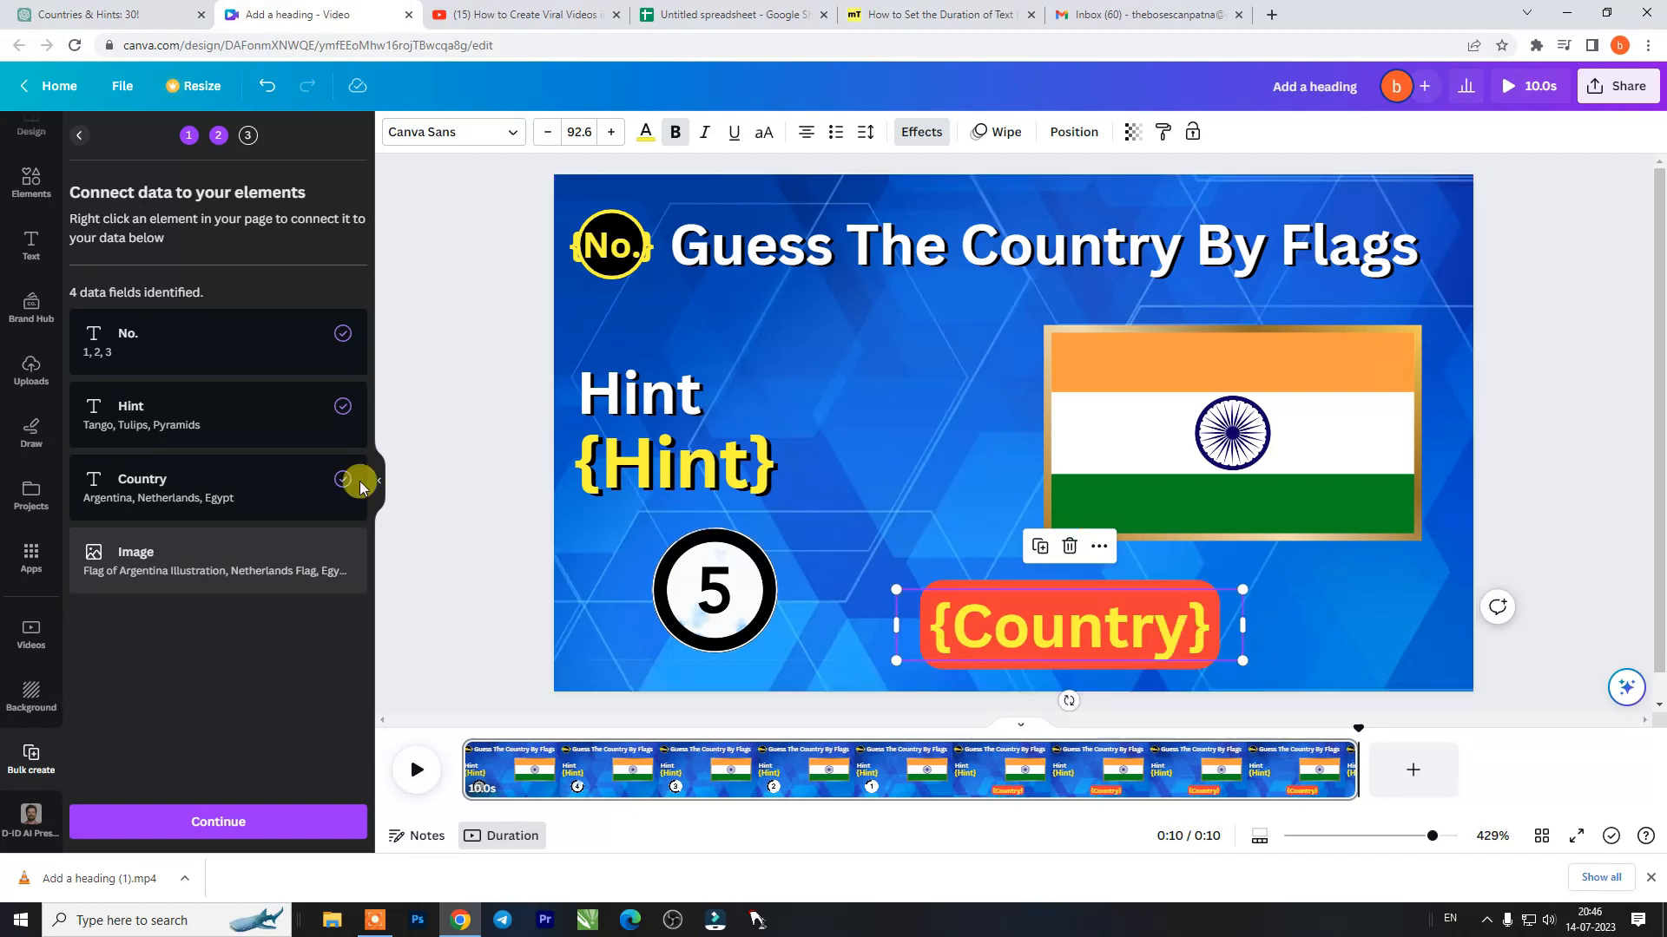
# - Connect the Indian flag picture in the gold frame to the Image data field
pyautogui.click(1218, 498)
pyautogui.rightClick(1300, 423)
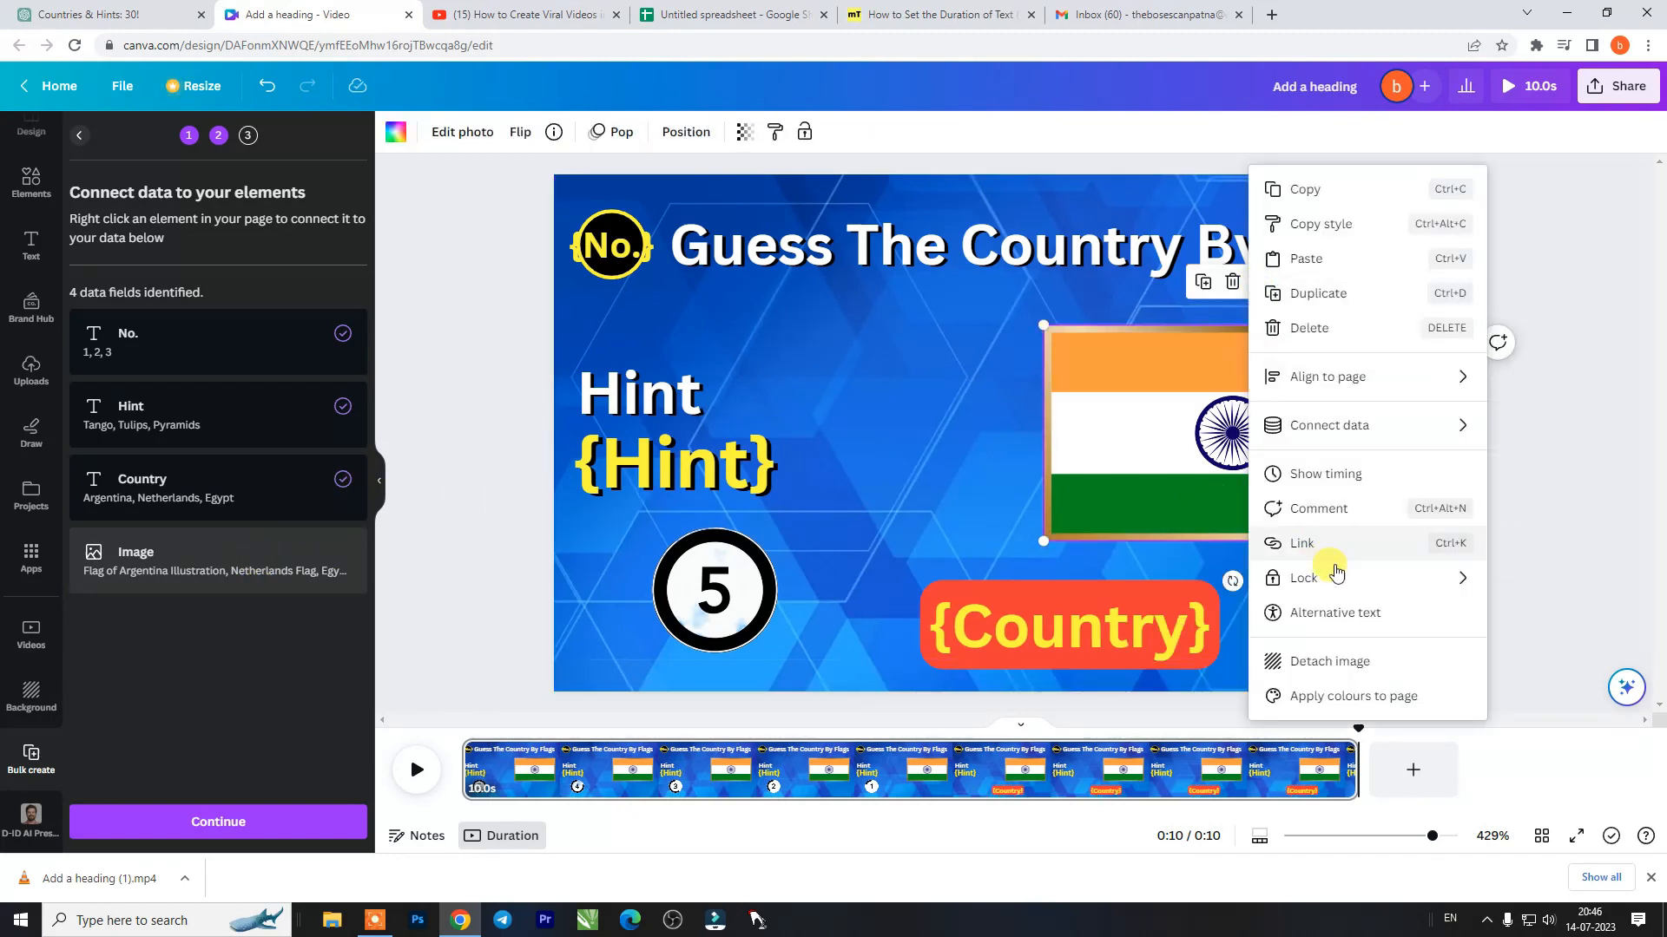
pyautogui.moveTo(1397, 433)
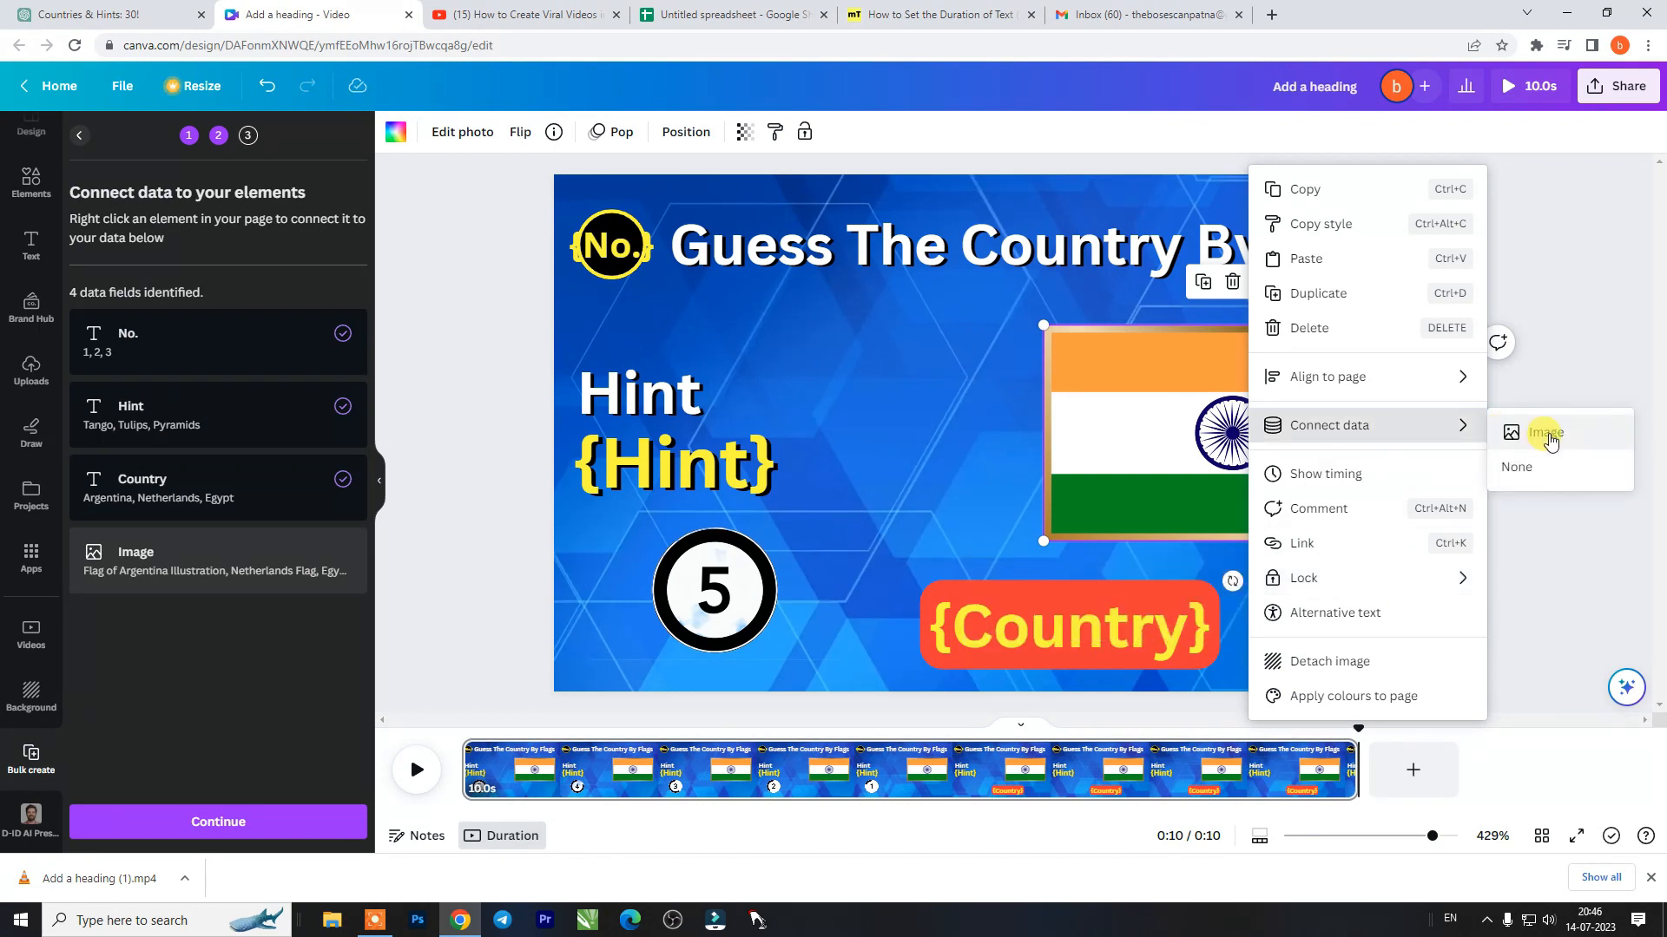
pyautogui.click(1549, 434)
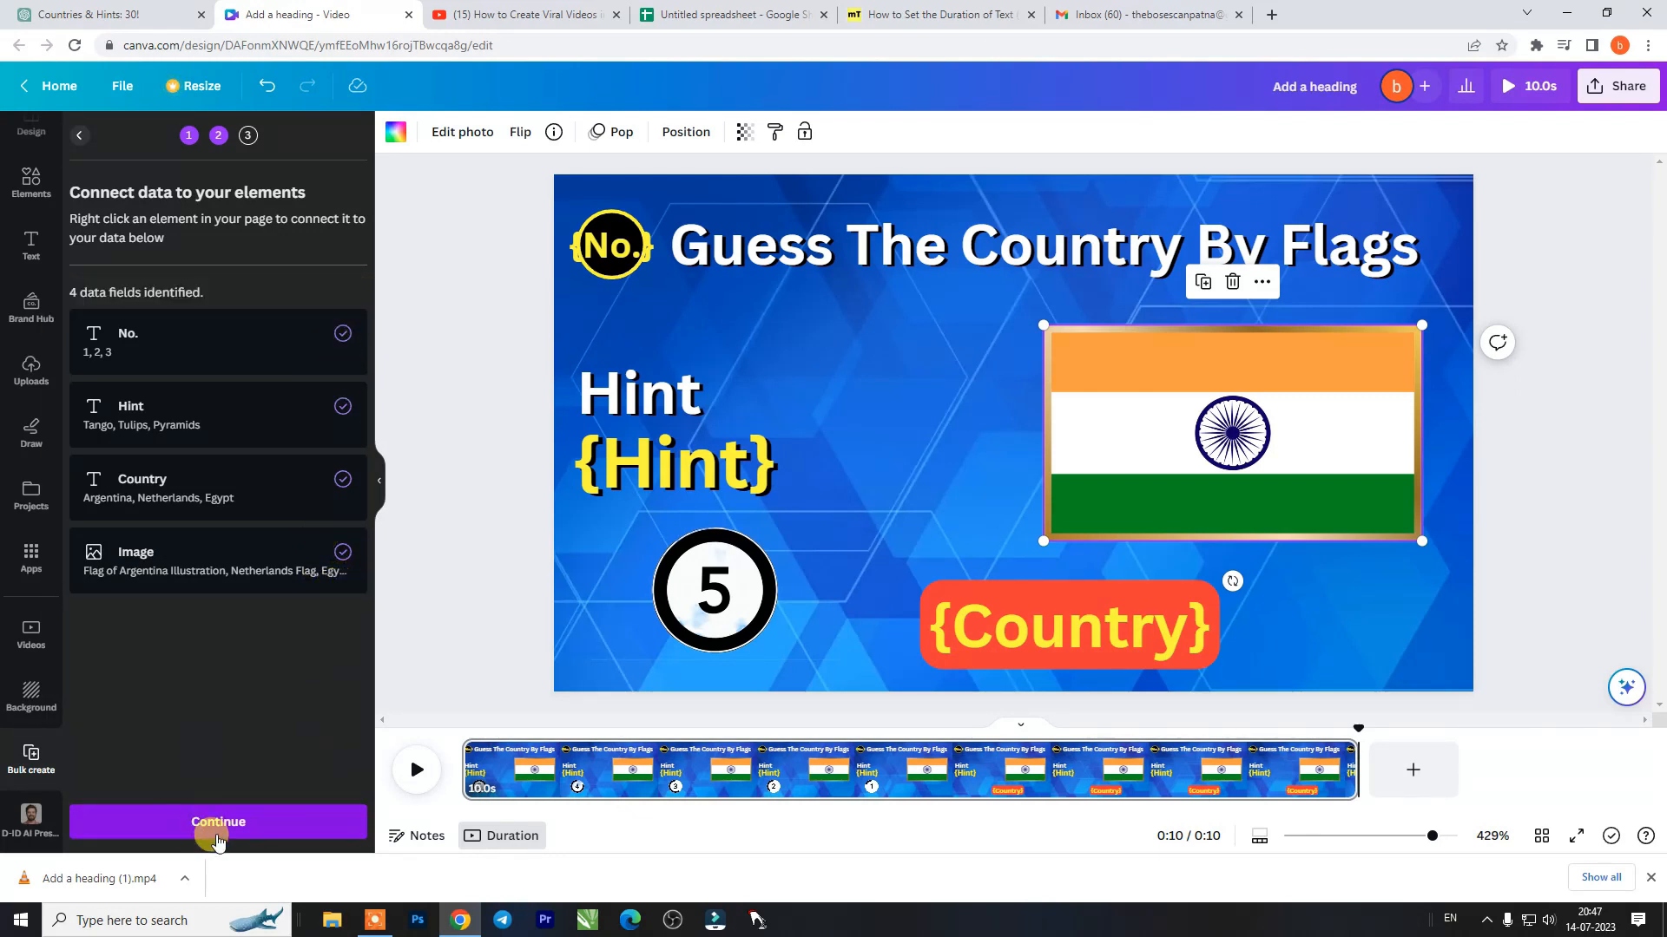
# - Continue to the data selection, look through the listed rows and generate the quiz pages in bulk
pyautogui.click(212, 822)
pyautogui.scroll(-2, 232, 468)
pyautogui.scroll(-1, 232, 468)
pyautogui.scroll(4, 233, 603)
pyautogui.click(228, 823)
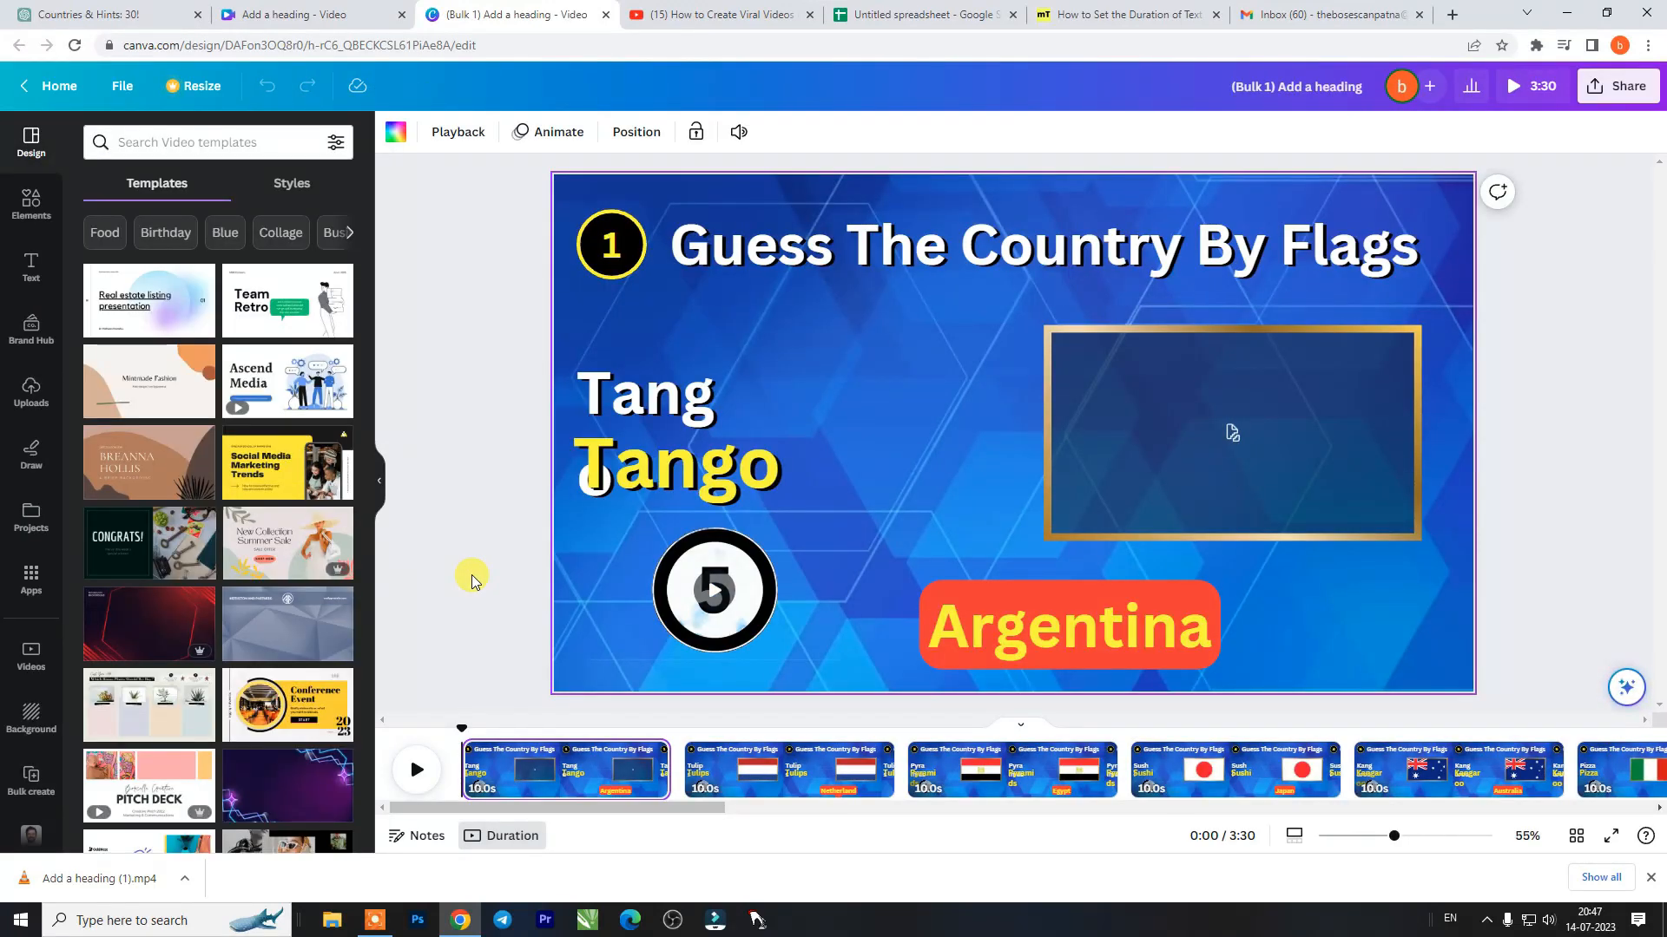
# - Play the bulk-created video and scrub through the Argentina page to check its hint text, countdown, flag frame and answer
pyautogui.click(416, 769)
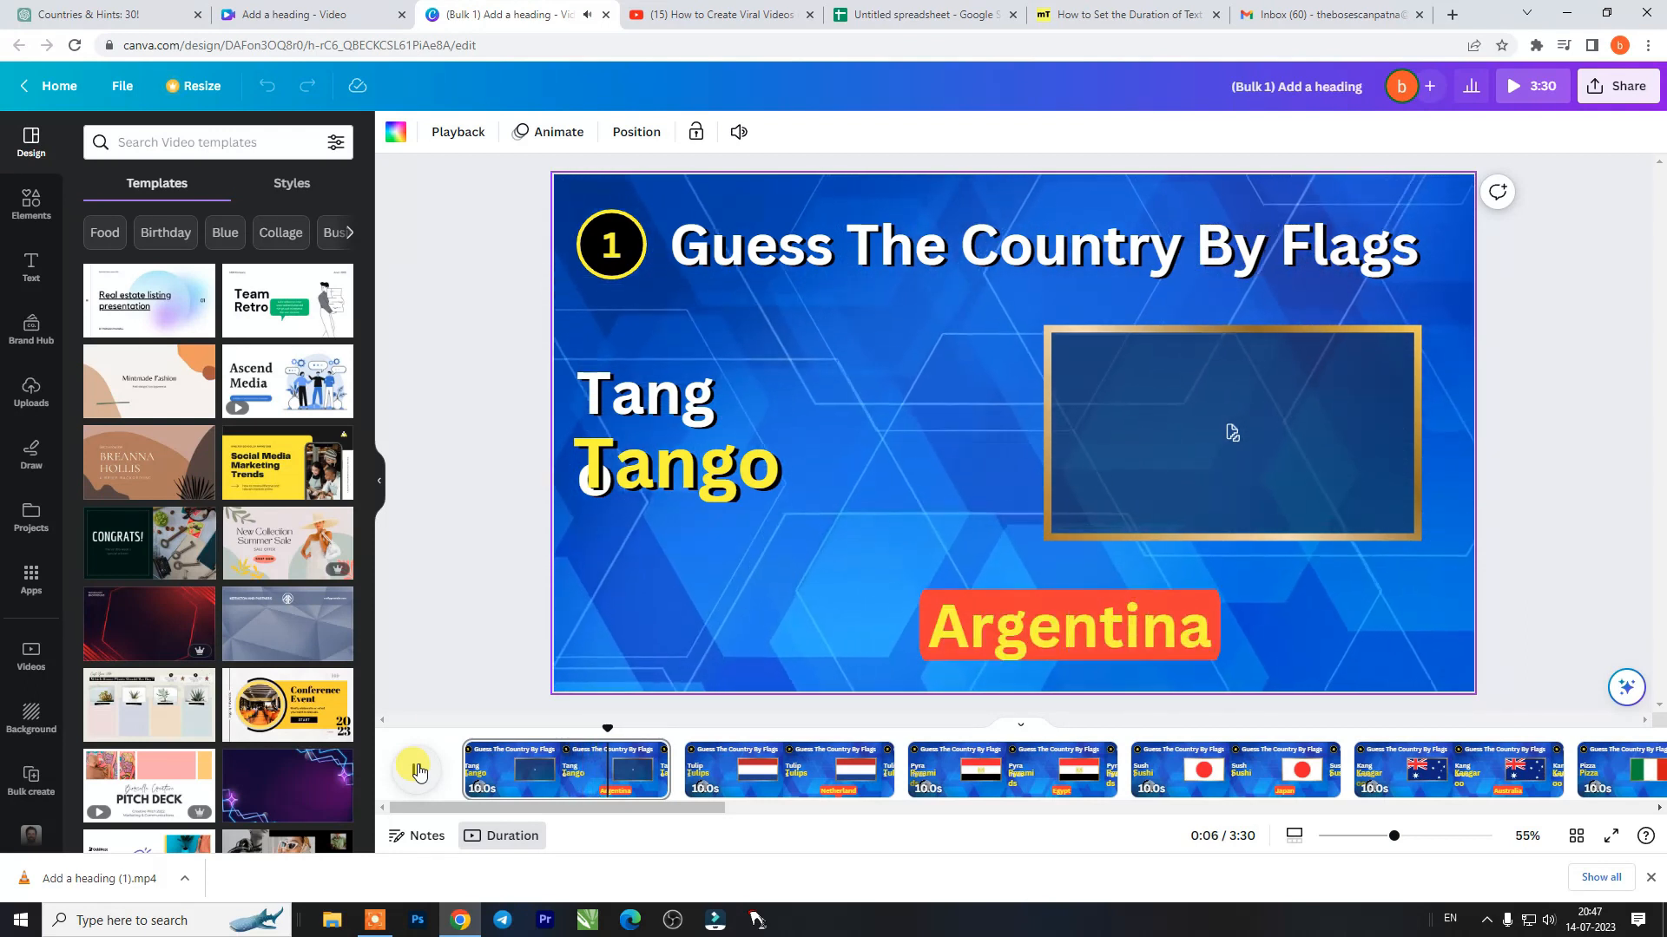
pyautogui.click(418, 770)
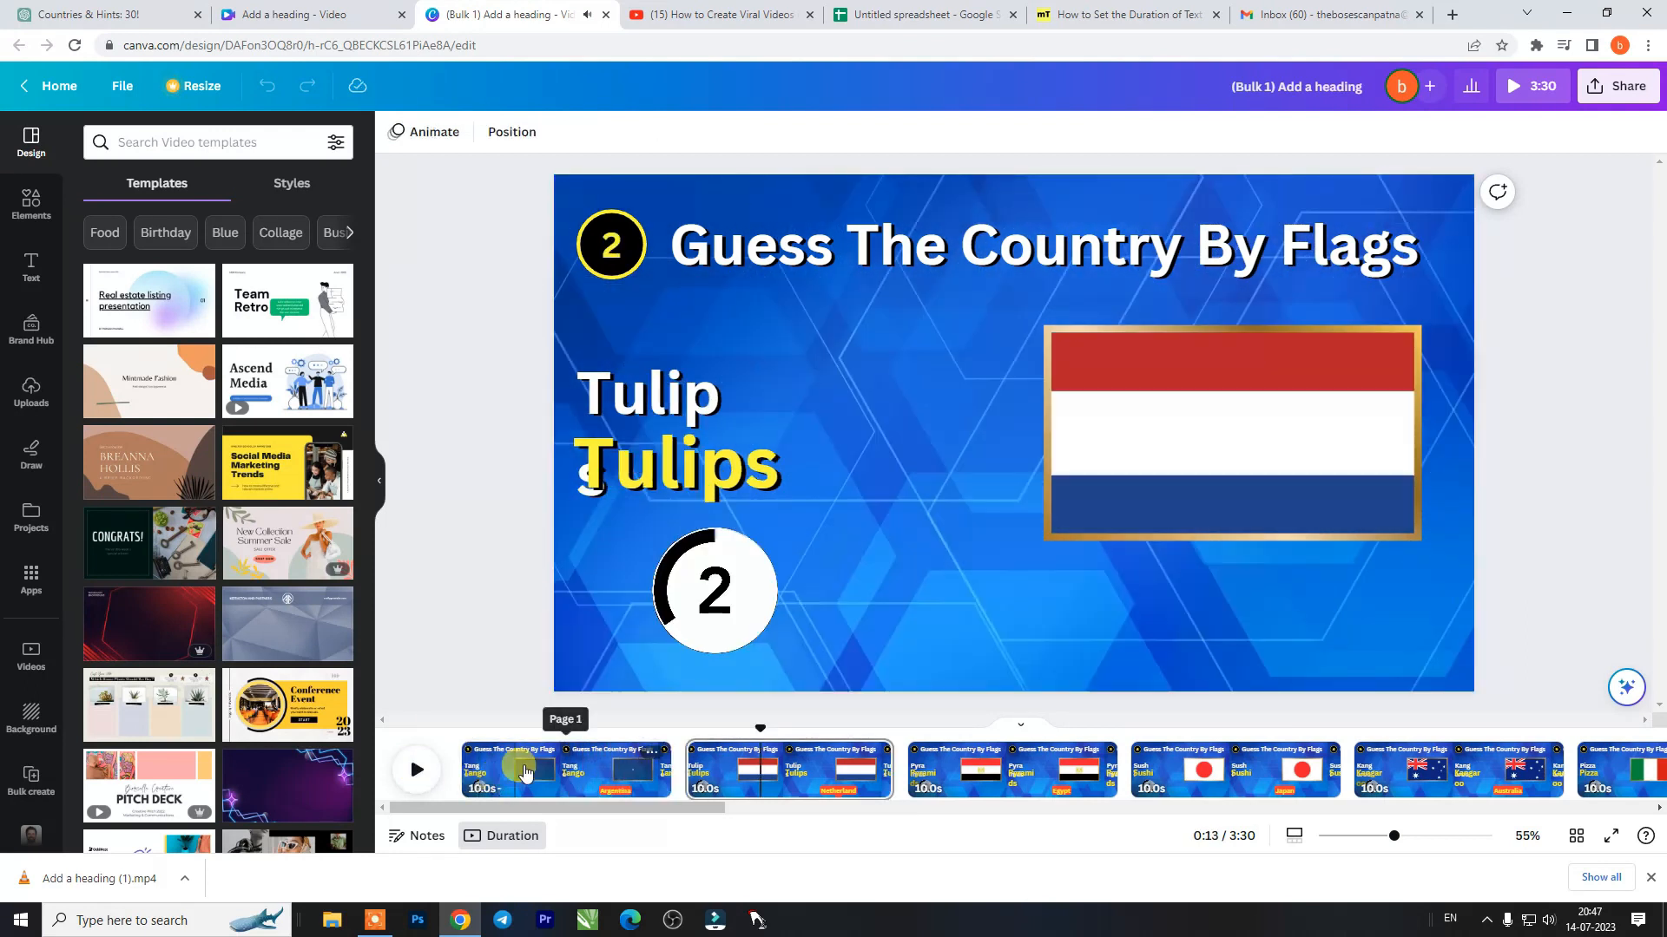
pyautogui.click(525, 772)
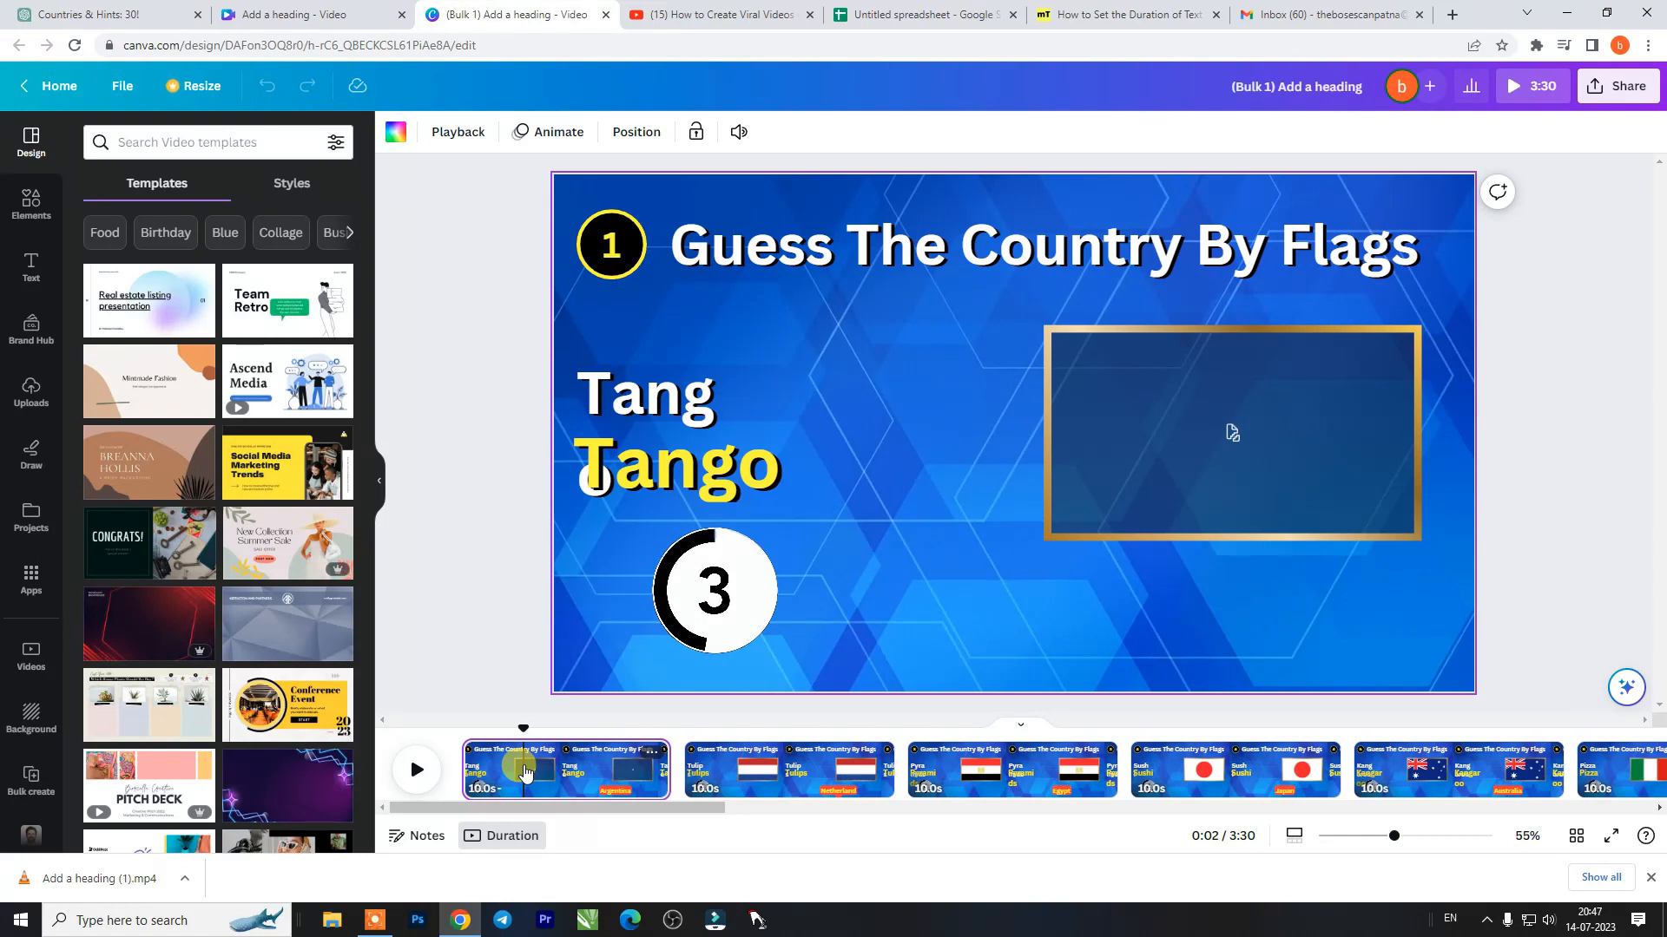
pyautogui.moveTo(523, 726); pyautogui.dragTo(605, 723)
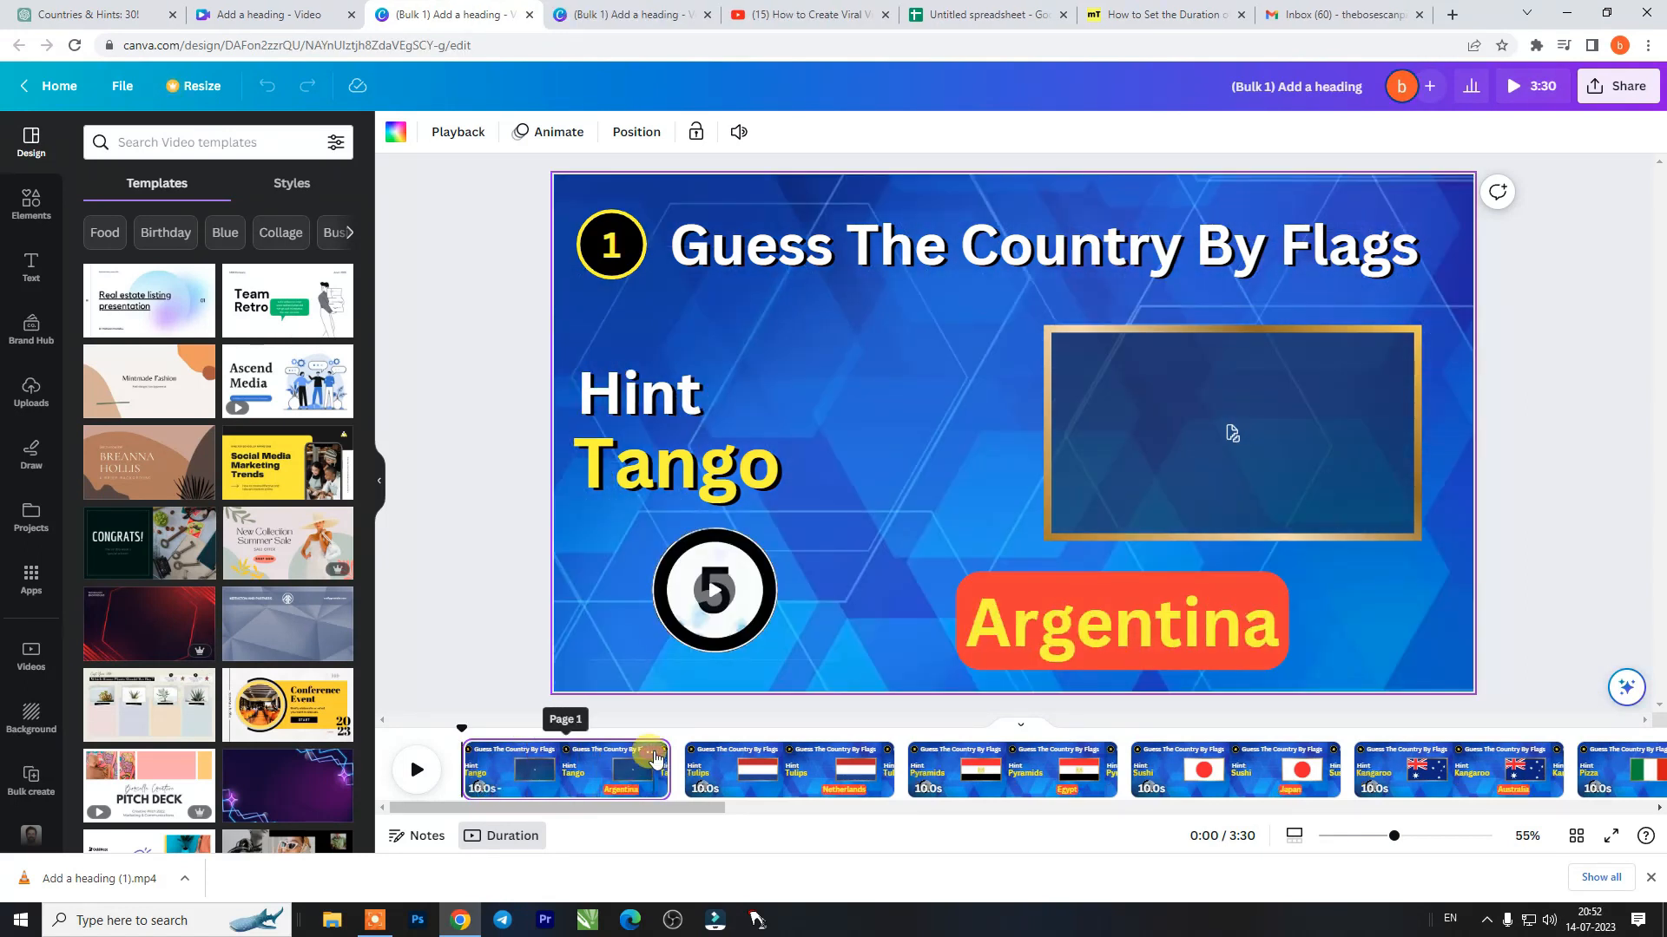
# - Delete the Argentina page at the start of the bulk-created video and play back the remaining pages
pyautogui.click(658, 752)
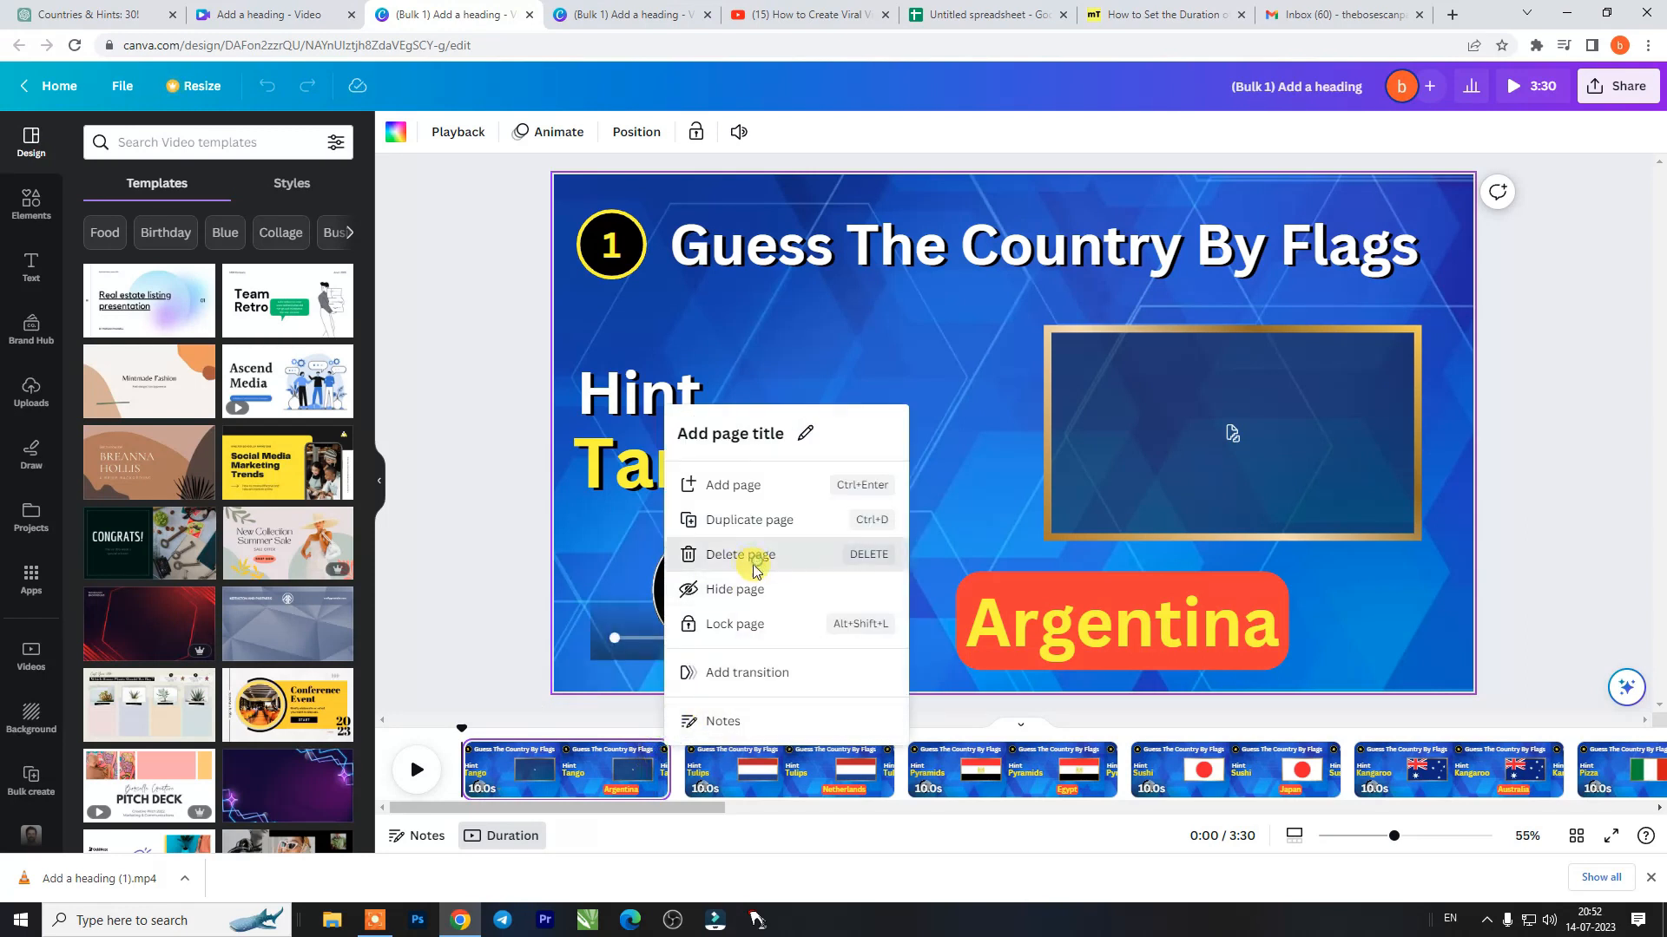
pyautogui.click(755, 555)
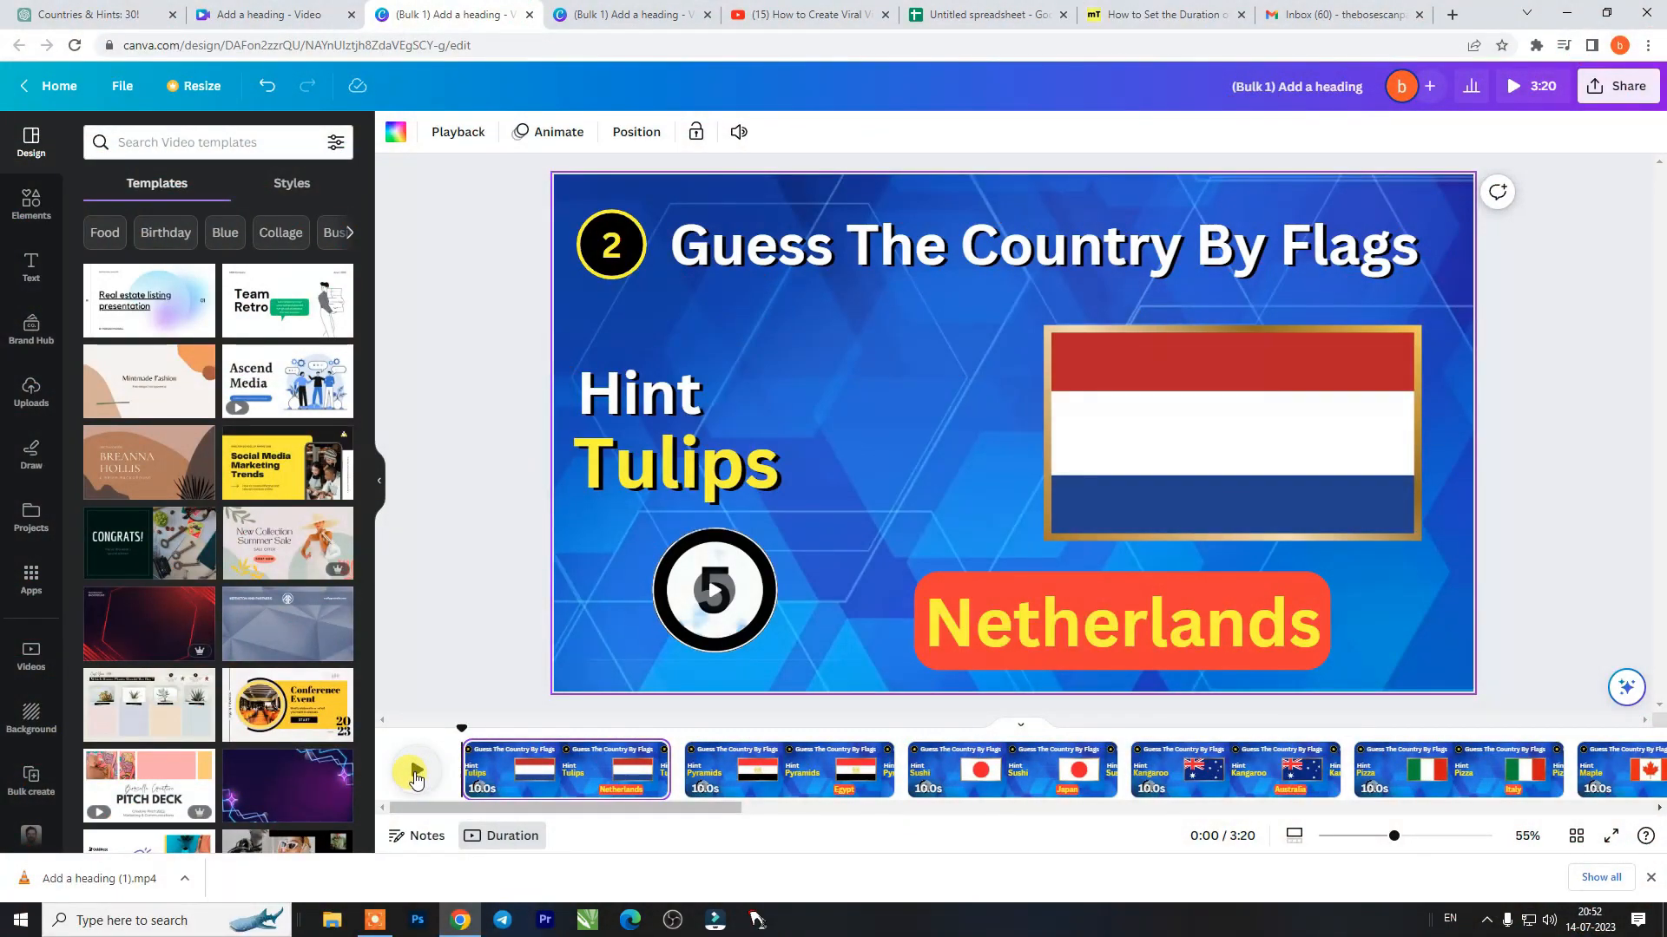
pyautogui.click(416, 772)
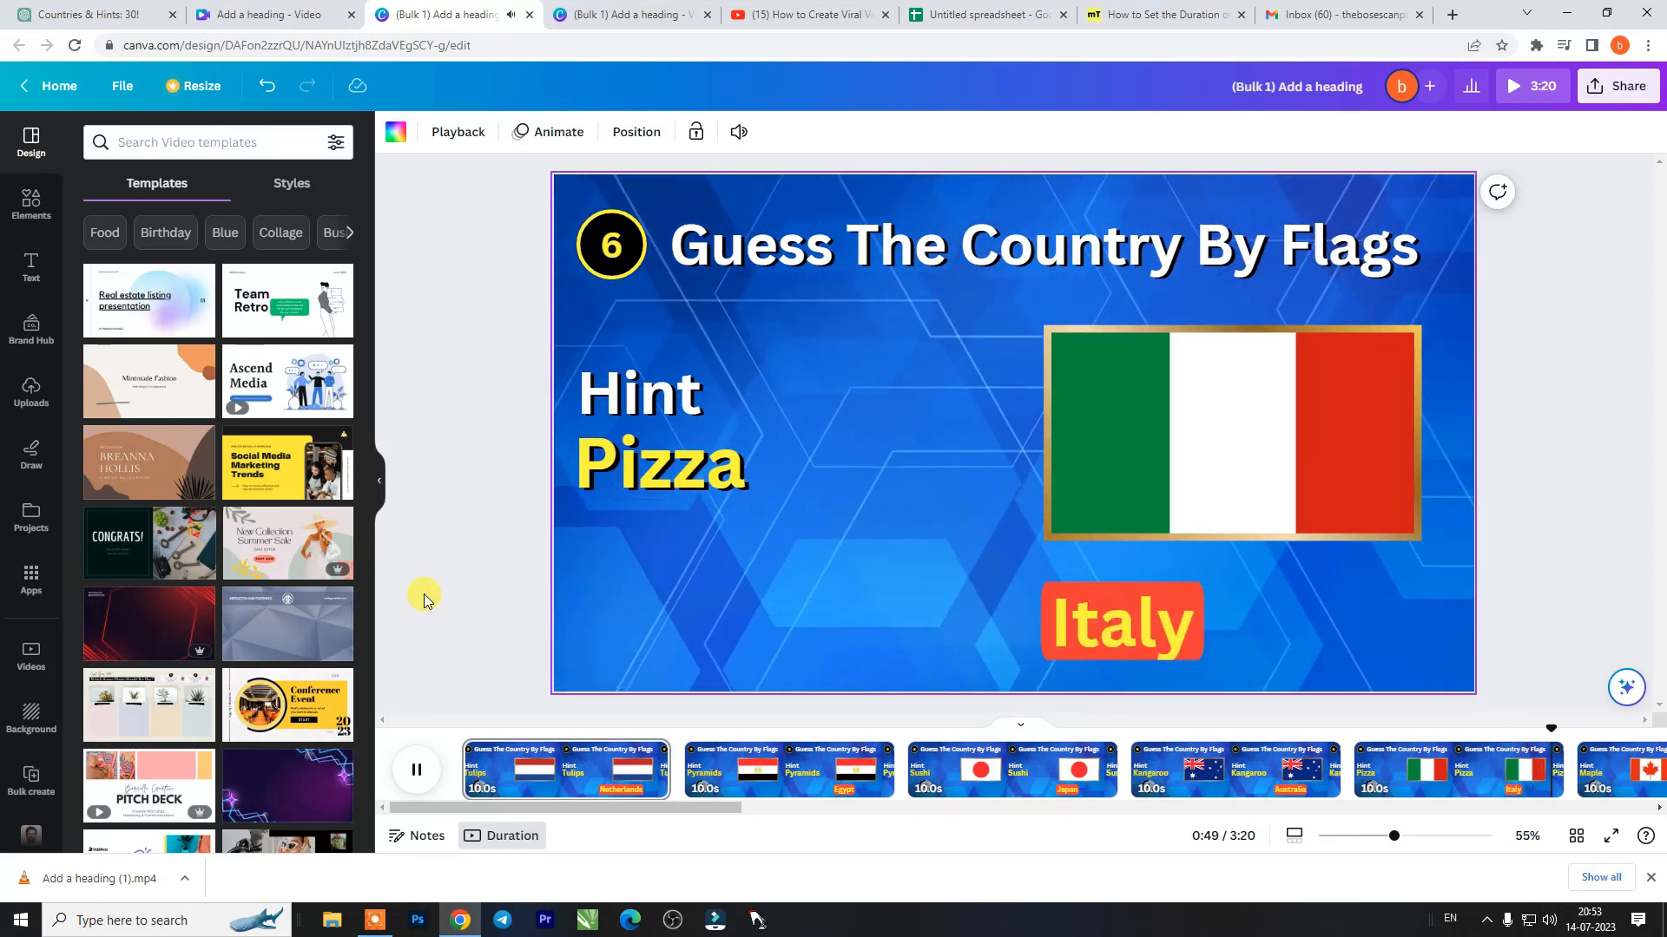
pyautogui.click(1575, 252)
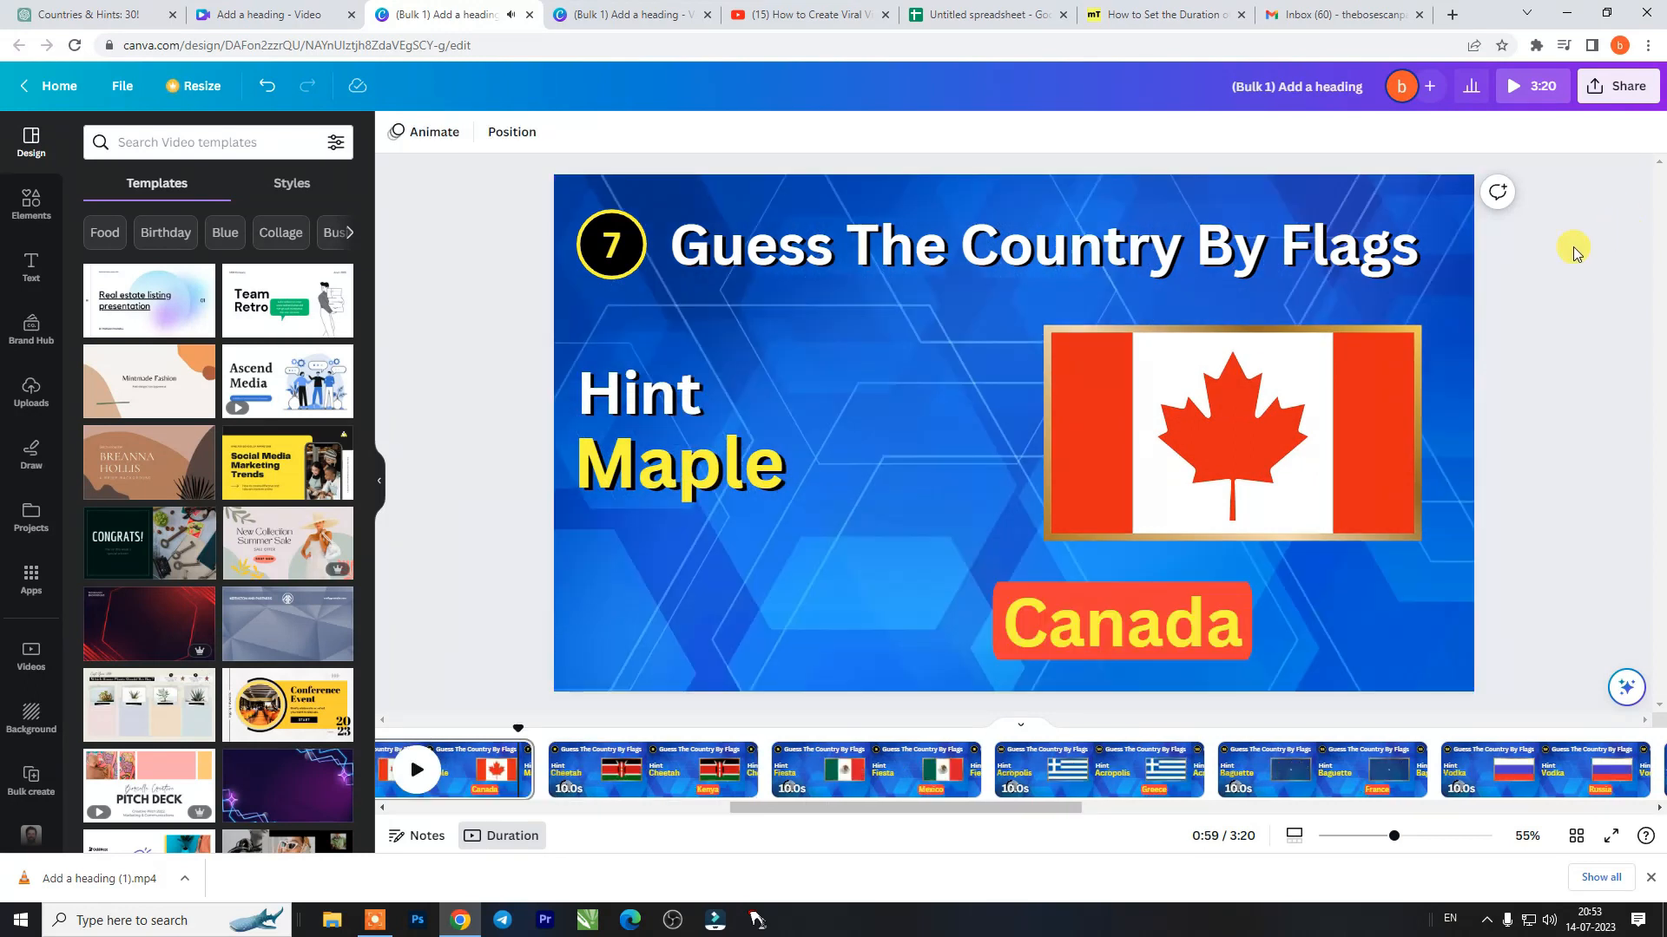
# - Download all 20 pages of the quiz as one MP4 video in 1080p (HD) quality
pyautogui.click(1620, 92)
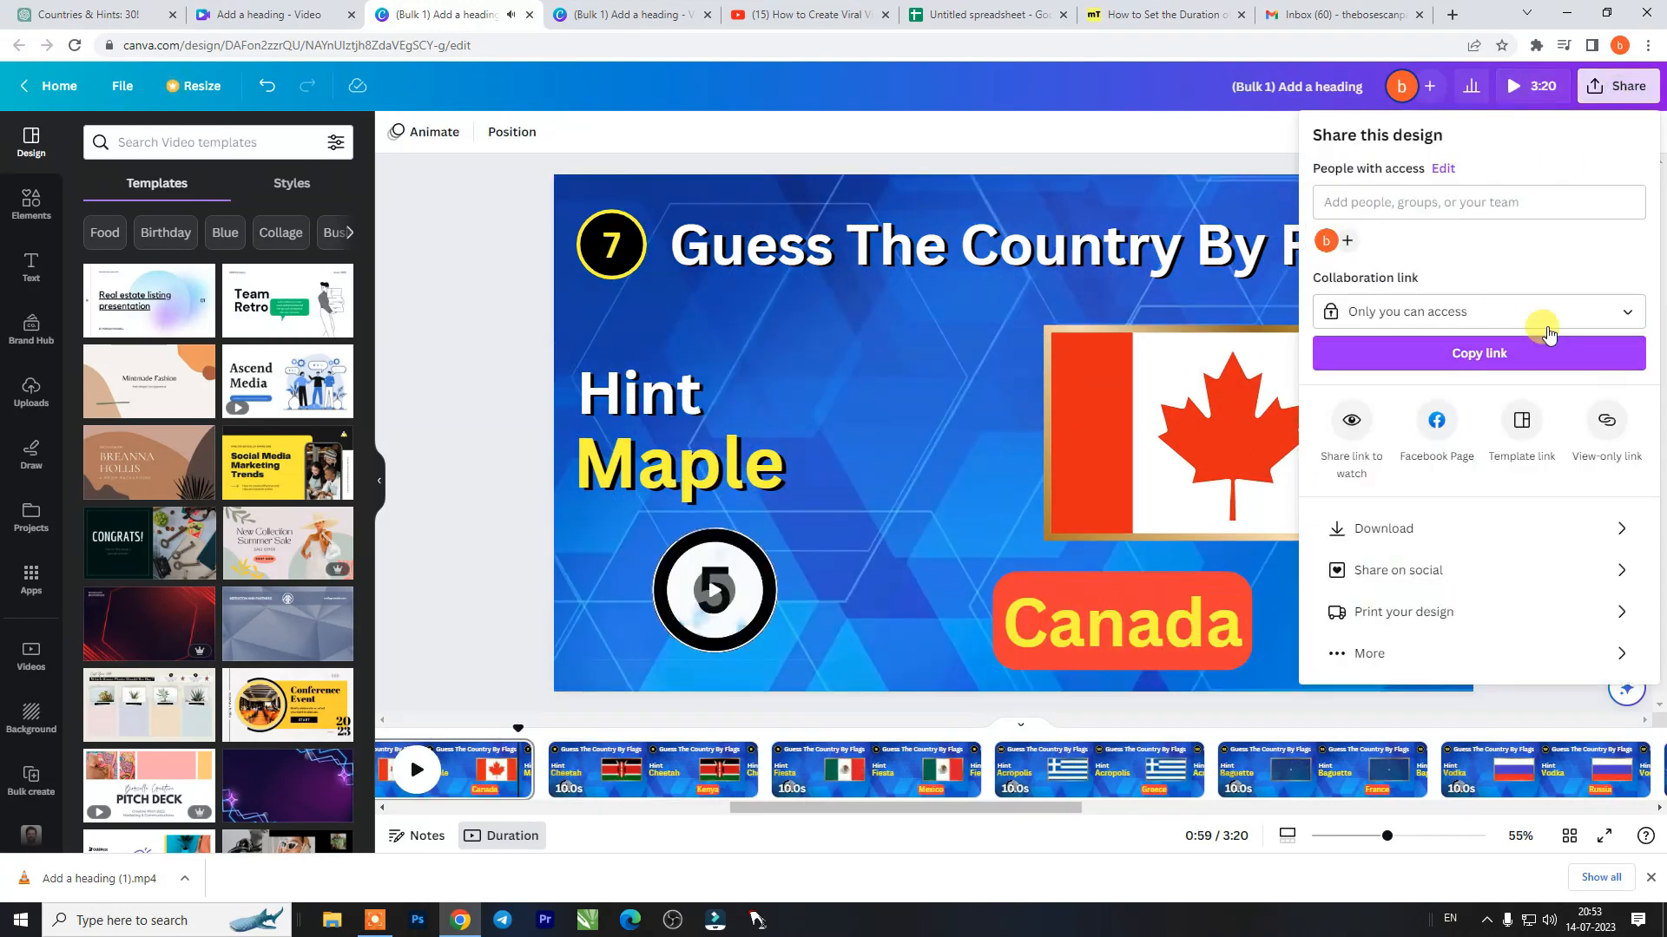
pyautogui.click(1555, 531)
pyautogui.click(1480, 359)
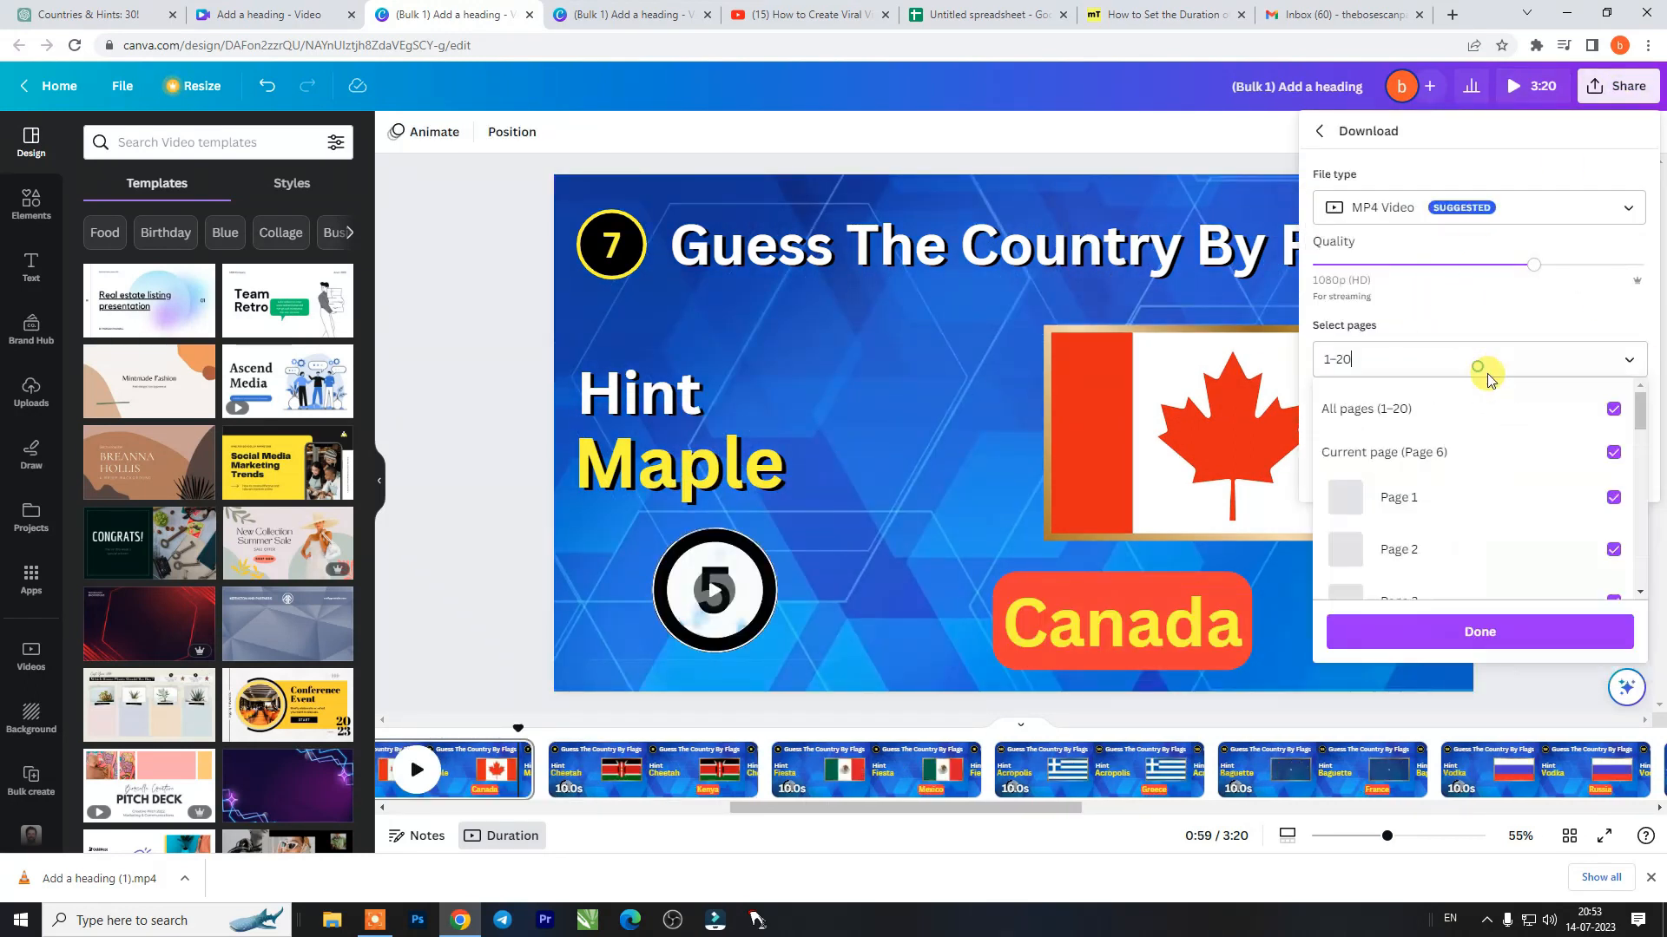
pyautogui.scroll(-6, 1534, 492)
pyautogui.scroll(5, 1570, 491)
pyautogui.scroll(2, 1488, 482)
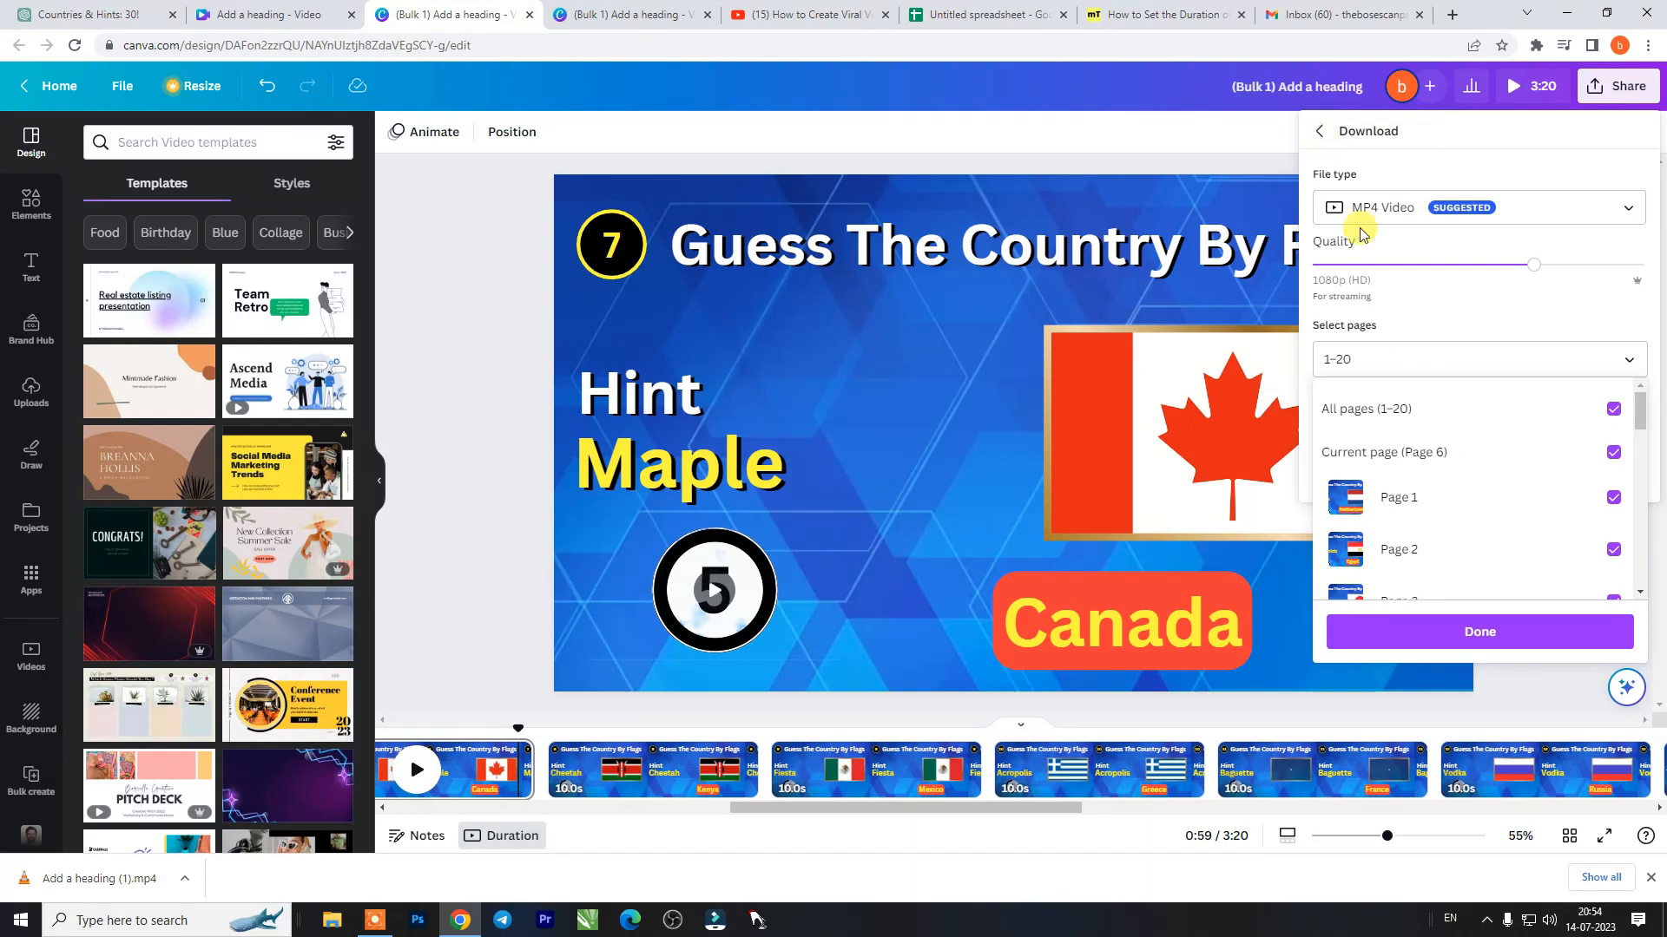
pyautogui.click(1475, 629)
pyautogui.click(1481, 473)
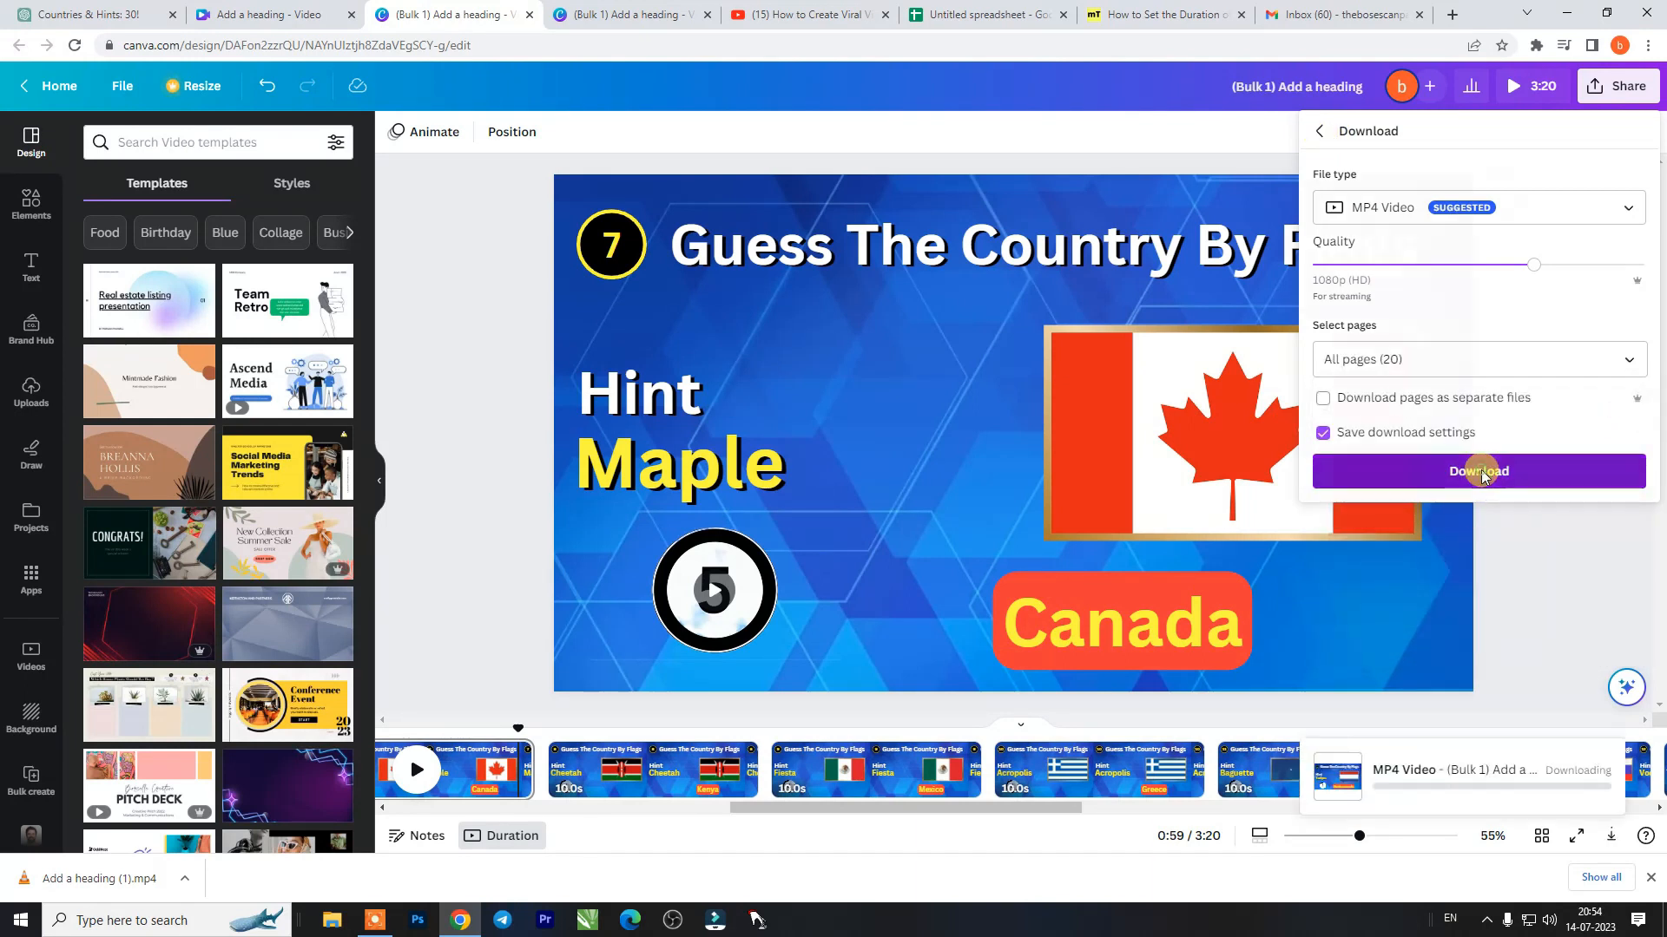